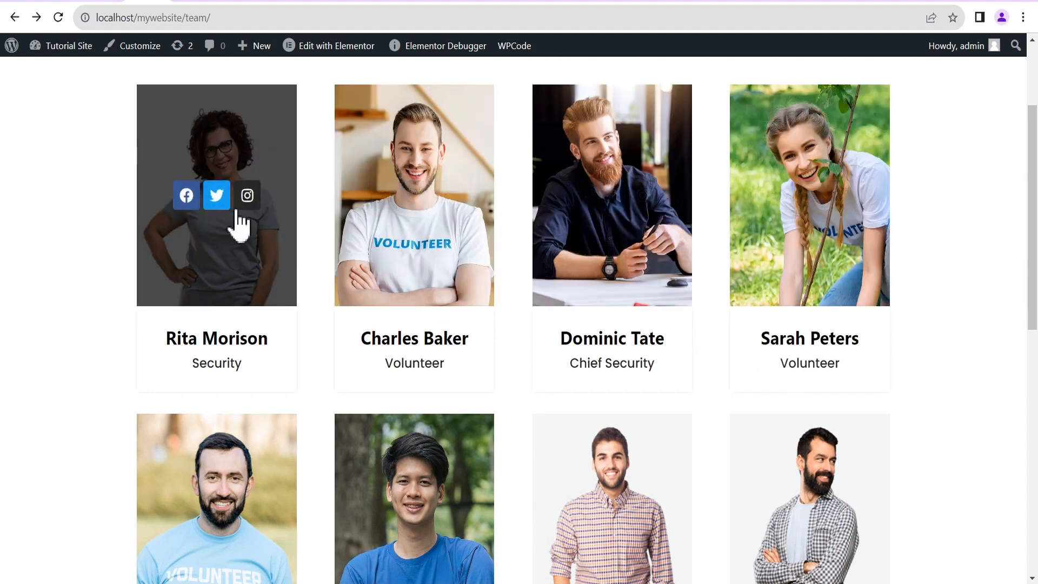
pyautogui.scroll(-2, 186, 281)
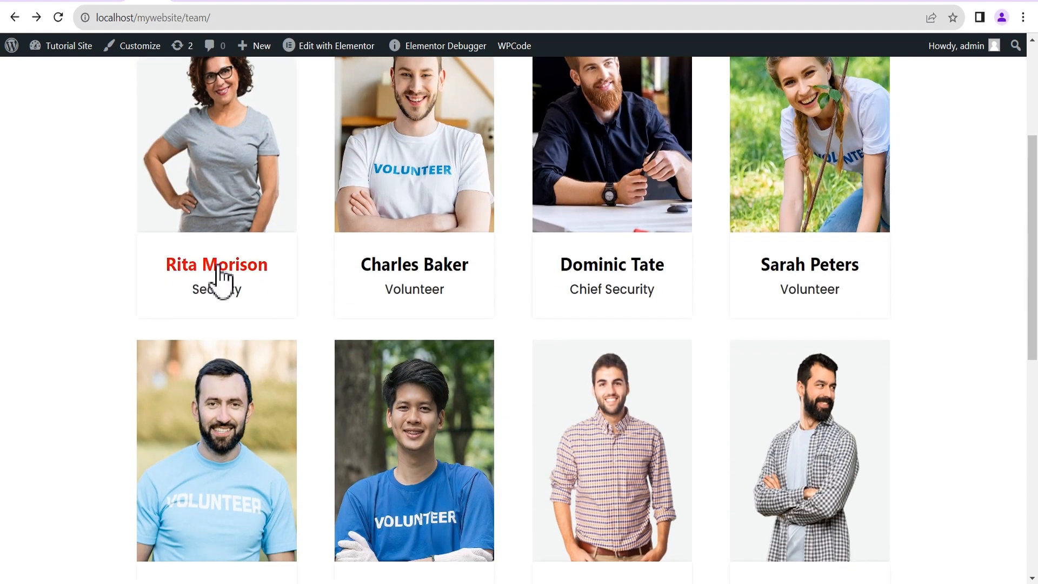
pyautogui.scroll(2, 443, 163)
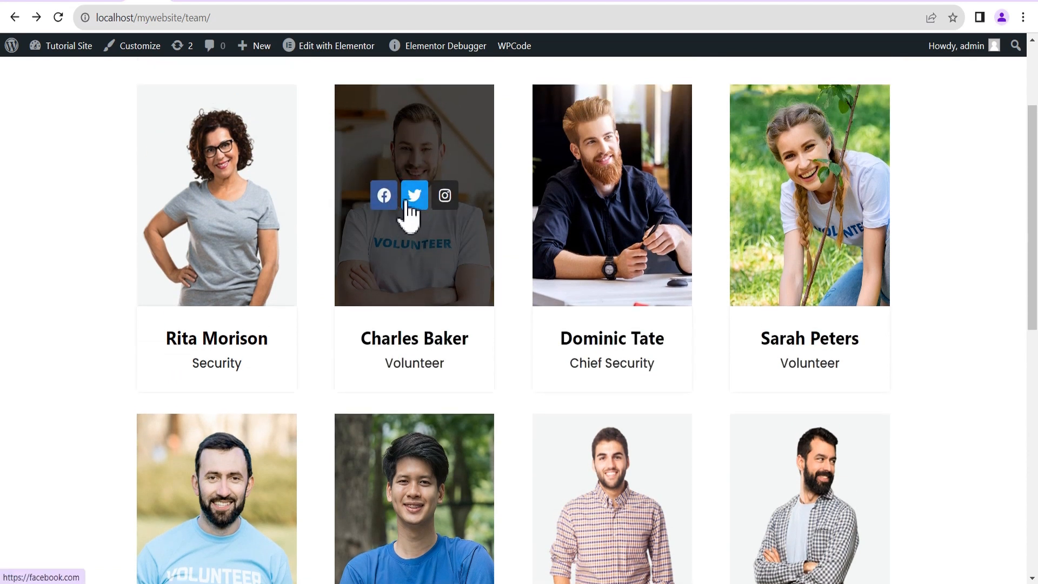
pyautogui.scroll(-2, 505, 220)
pyautogui.scroll(-8, 595, 216)
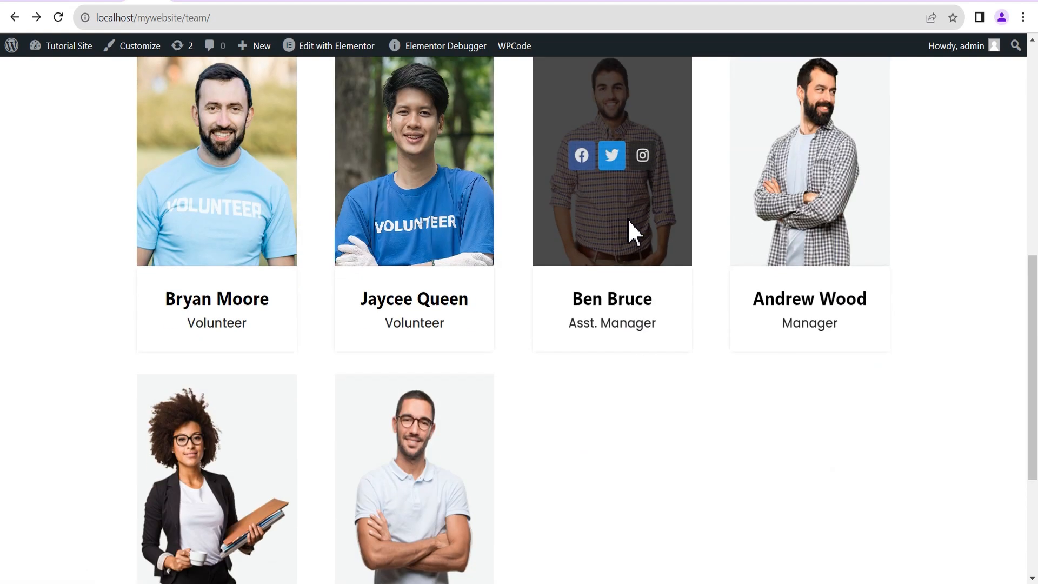
pyautogui.scroll(3, 607, 225)
pyautogui.scroll(-1, 405, 216)
pyautogui.scroll(-1, 405, 254)
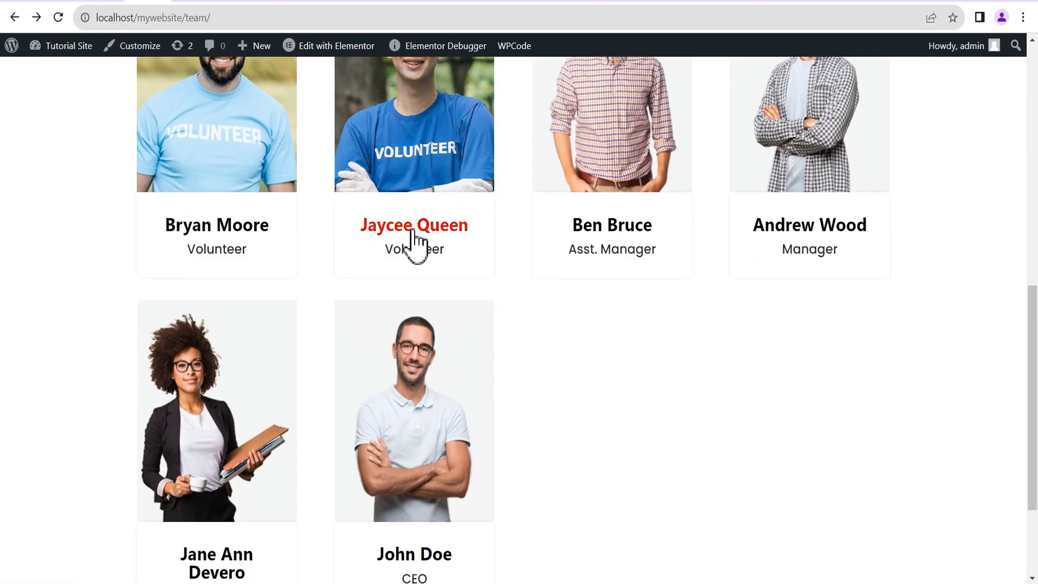
pyautogui.click(398, 228)
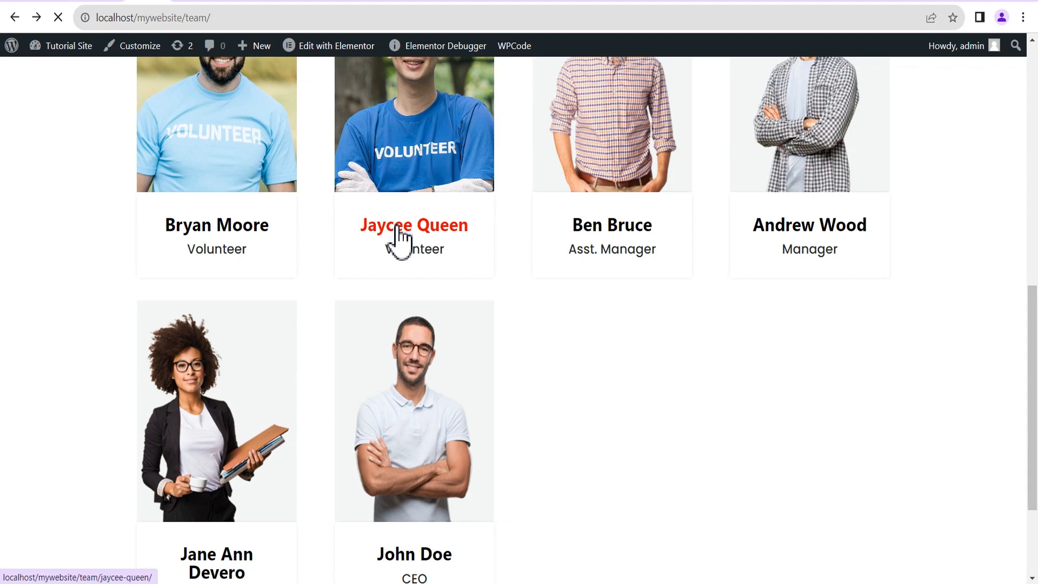
pyautogui.scroll(-3, 426, 251)
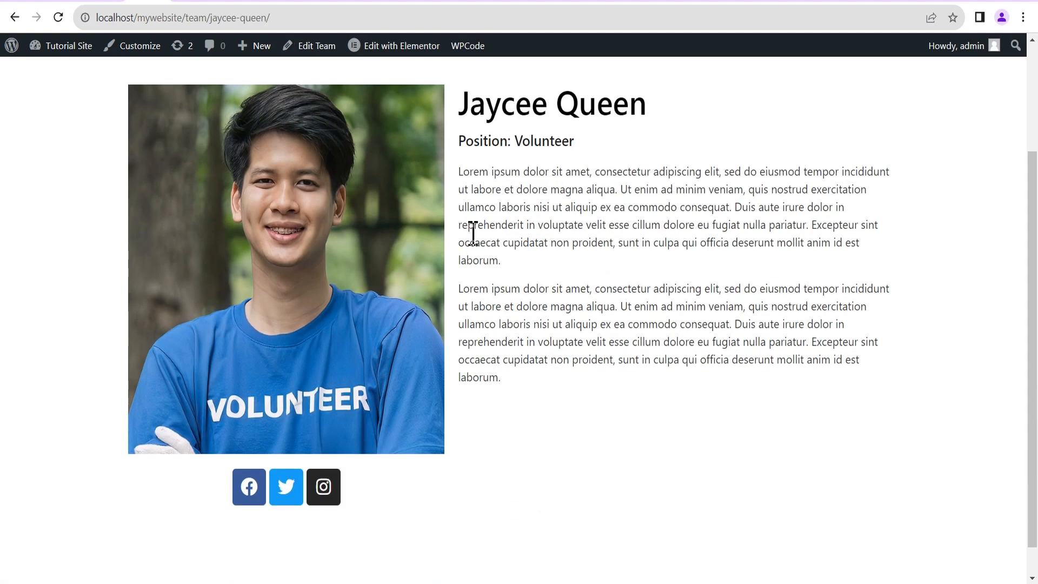
pyautogui.scroll(-1, 297, 273)
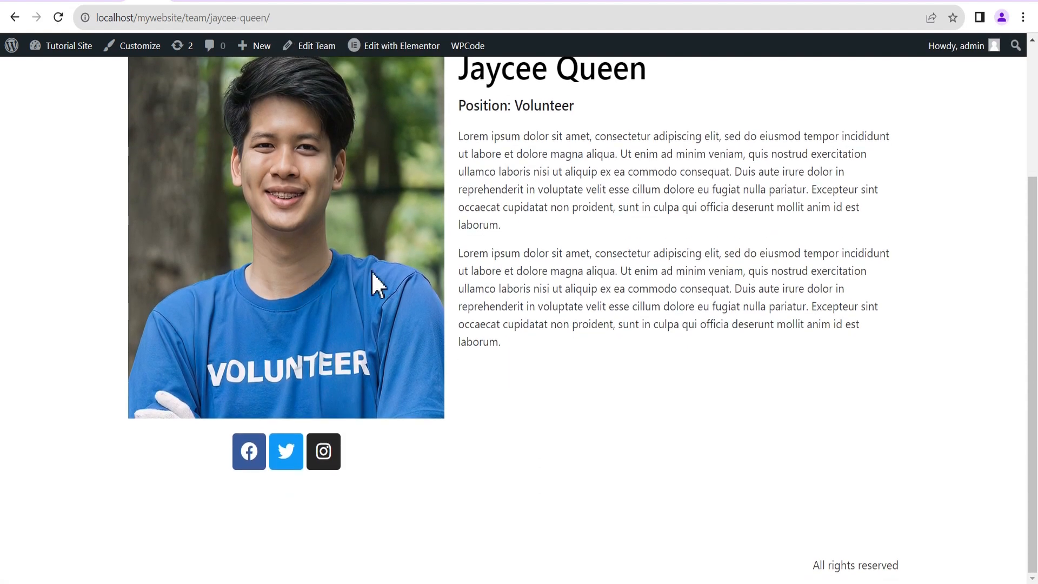
pyautogui.scroll(3, 508, 273)
pyautogui.scroll(-3, 301, 325)
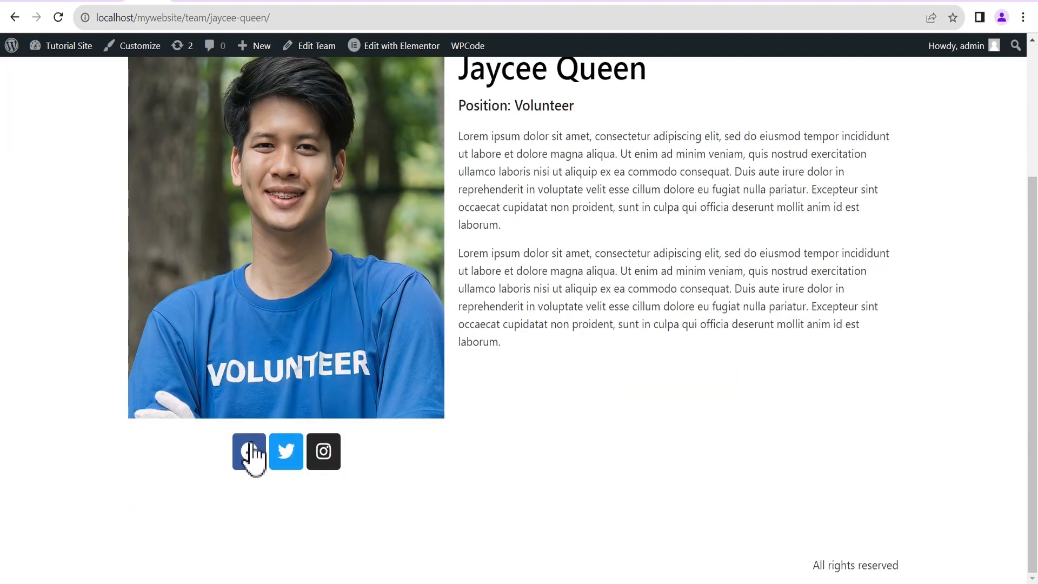
pyautogui.scroll(4, 665, 347)
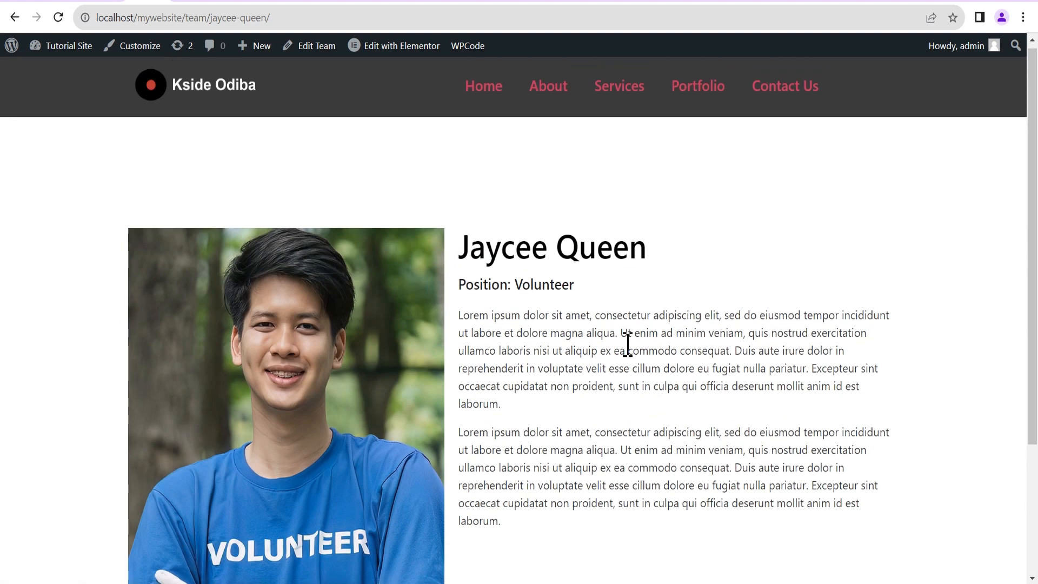
pyautogui.scroll(-4, 600, 343)
pyautogui.scroll(-1, 486, 297)
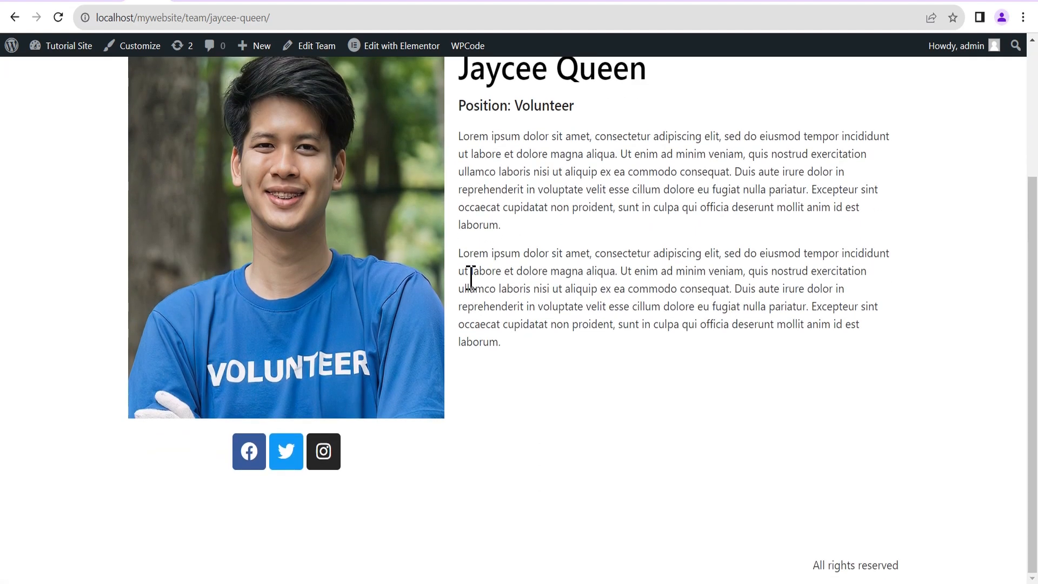
pyautogui.scroll(1, 541, 314)
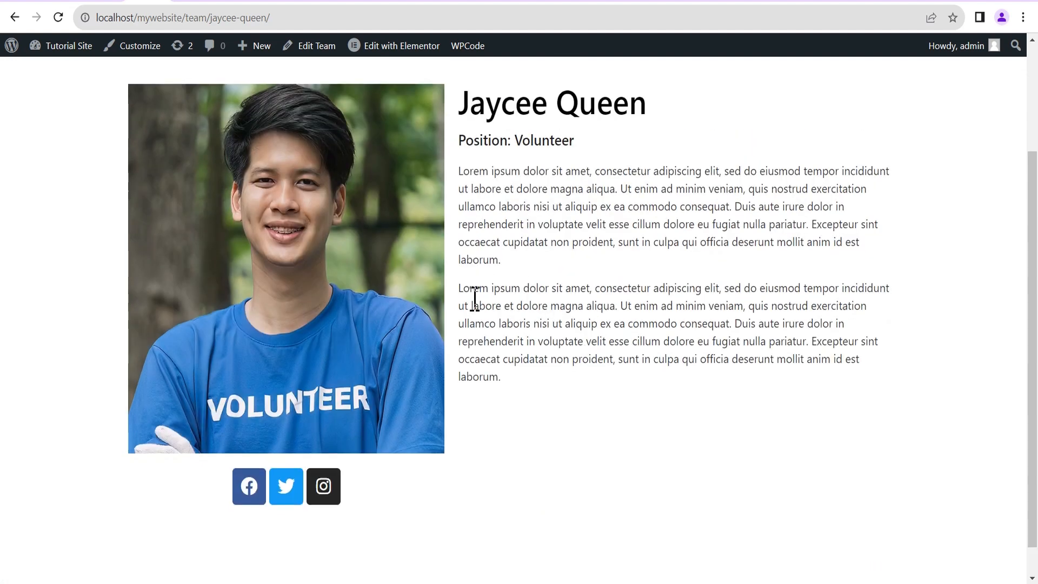
pyautogui.scroll(-1, 473, 292)
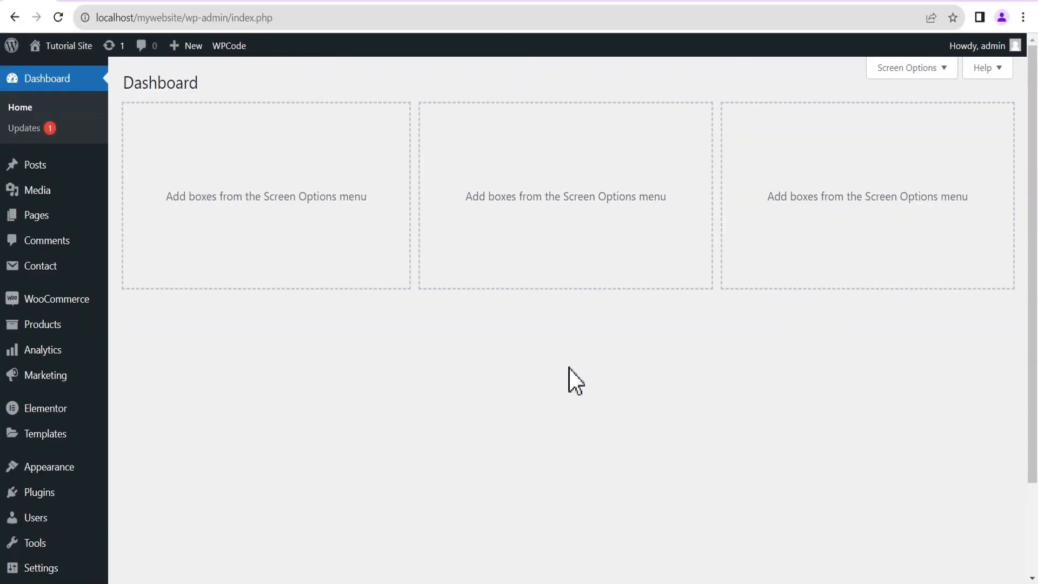
# Search Add New Plugins for ACF, confirming Advanced Custom Fields (ACF) is already active.
pyautogui.moveTo(40, 492)
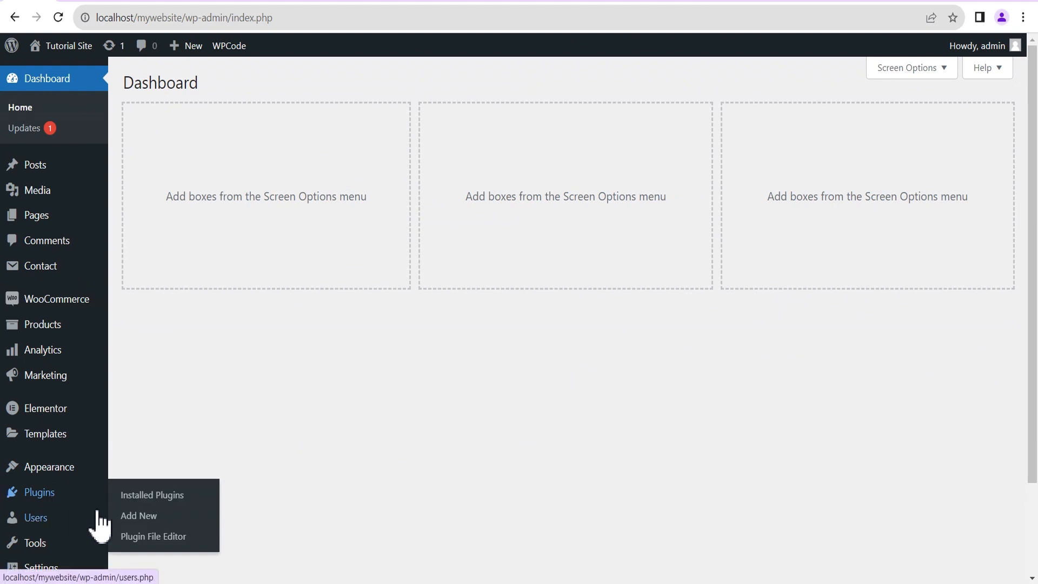
pyautogui.click(142, 515)
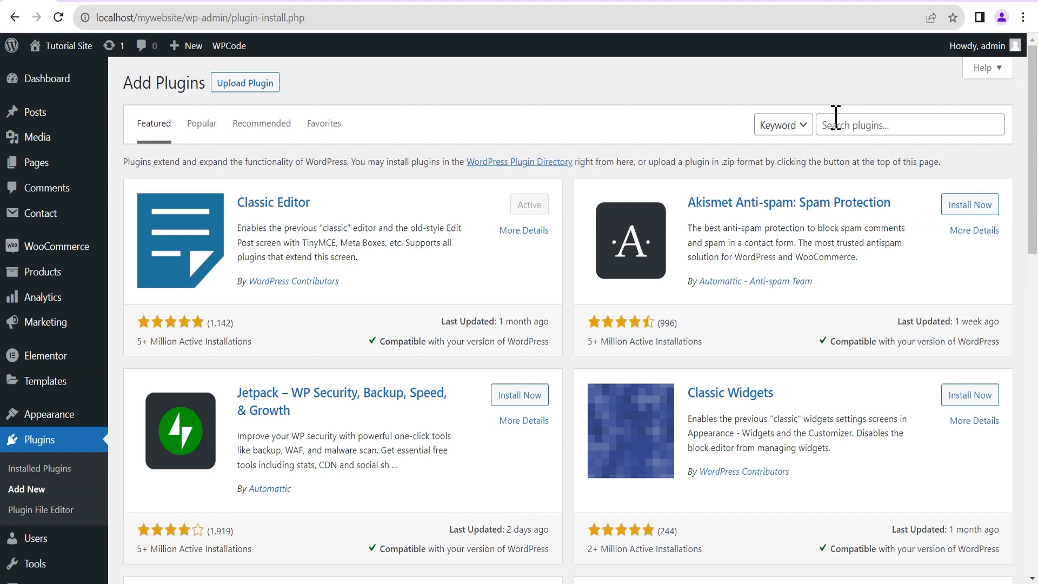
pyautogui.click(835, 130)
pyautogui.write('ad')
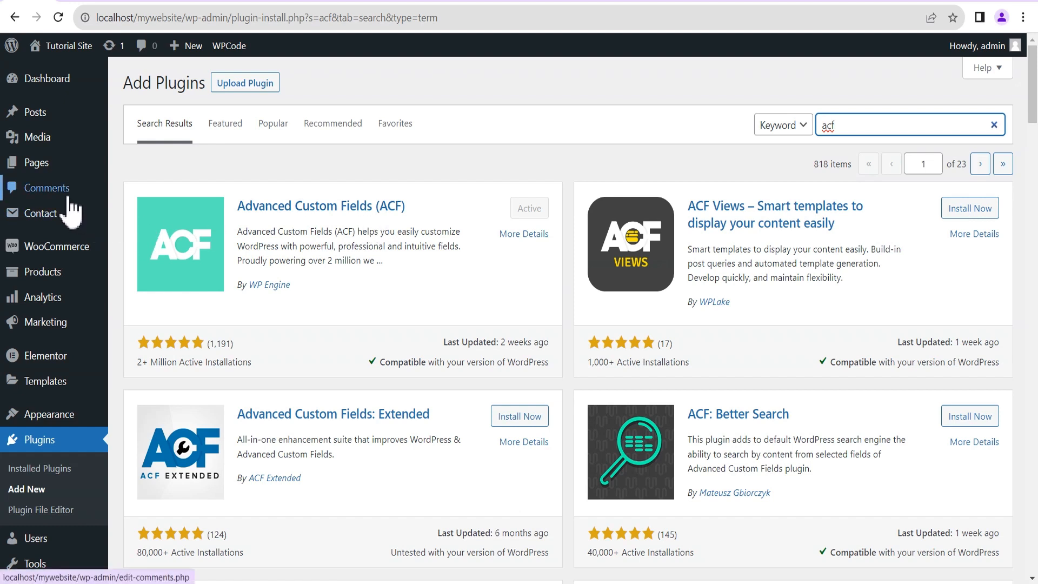
# Open ACF's Post Types list, which has no custom post types yet.
pyautogui.scroll(-4, 62, 260)
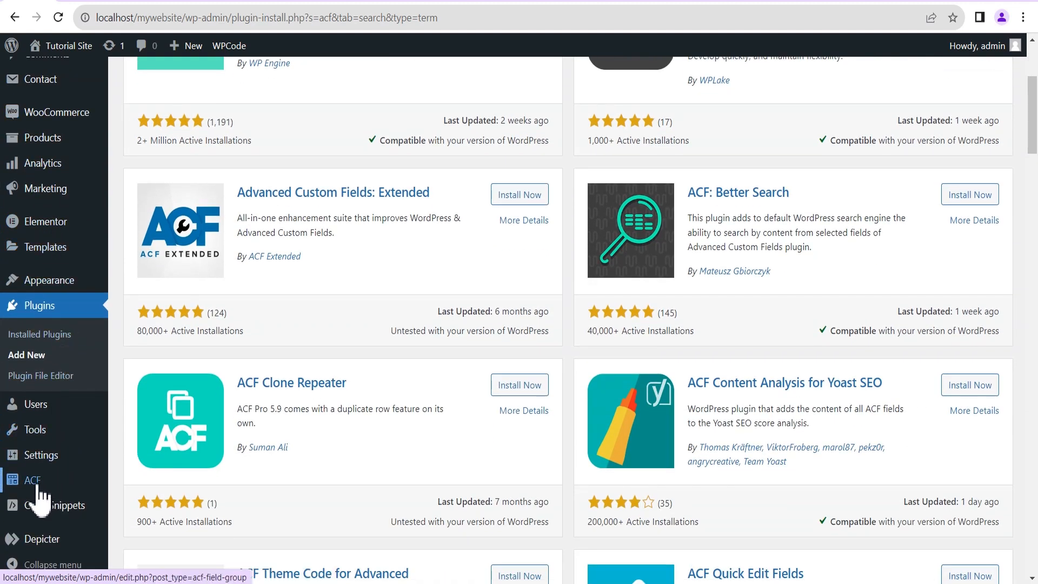
pyautogui.moveTo(32, 481)
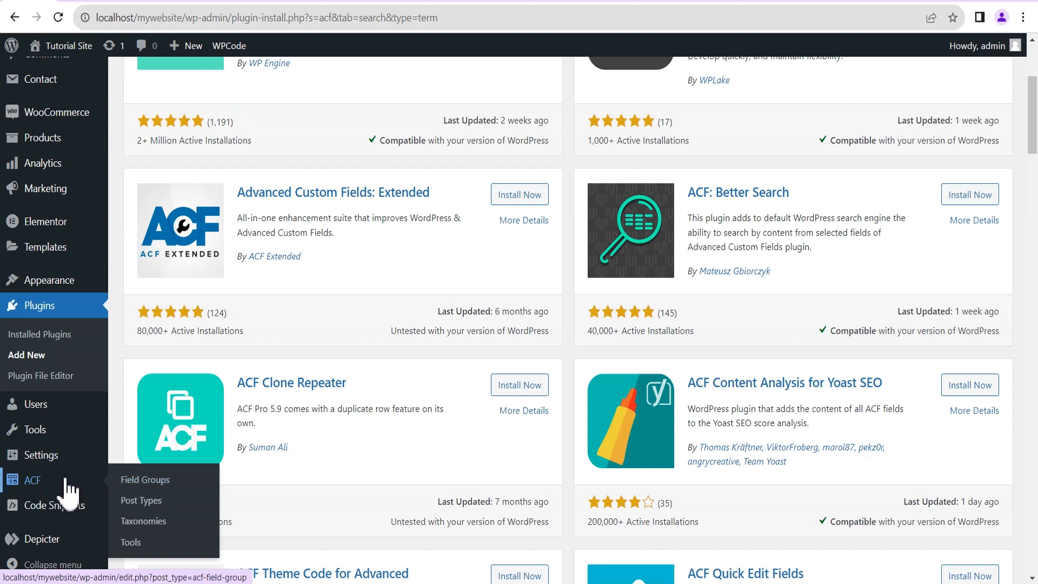
pyautogui.click(136, 501)
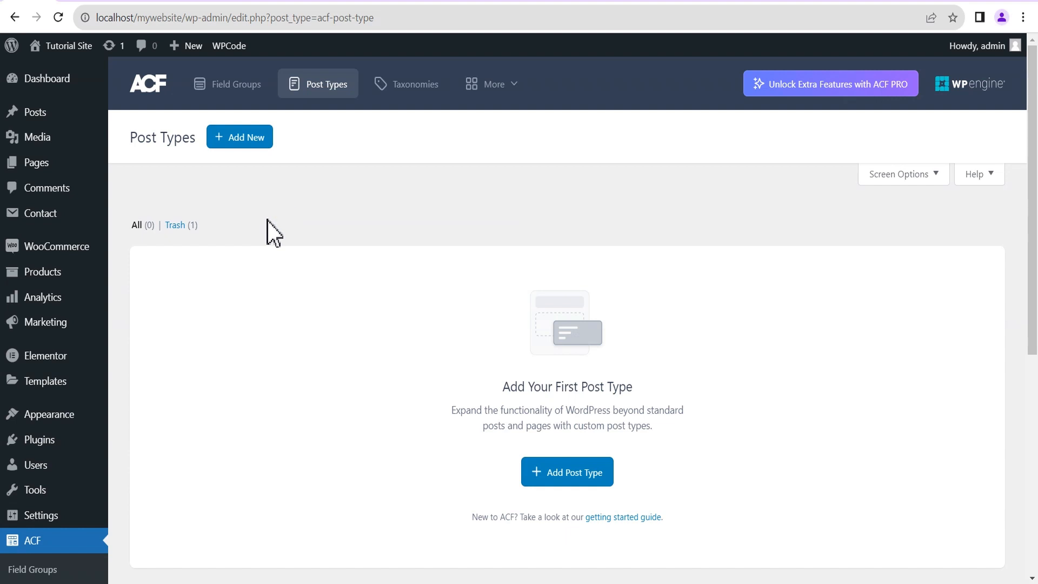
# Add an ACF post type with Plural Label 'Teams', Singular Label 'Team' and key 'team'.
pyautogui.click(244, 143)
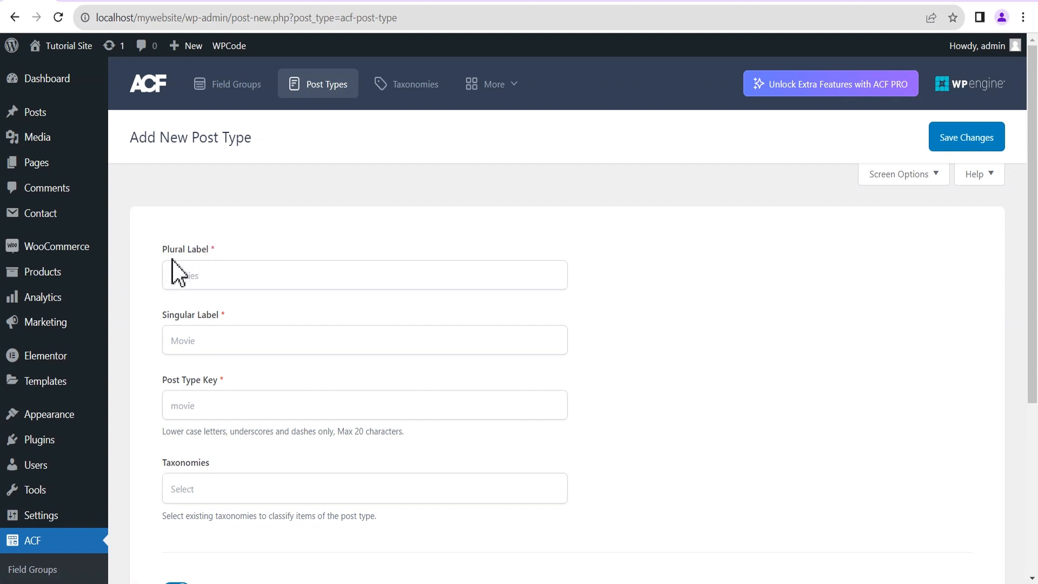
pyautogui.click(184, 275)
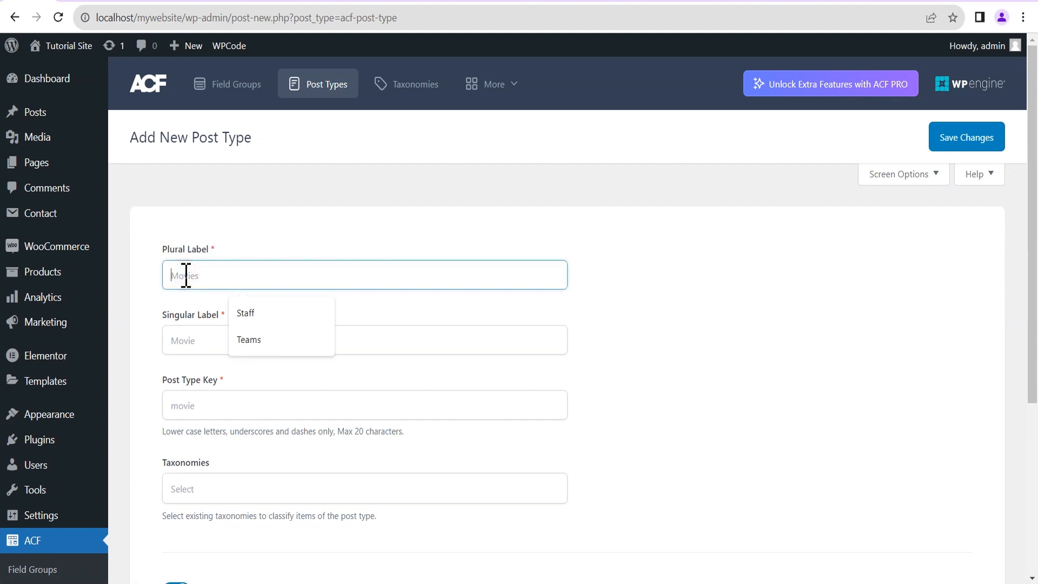
pyautogui.write('Team')
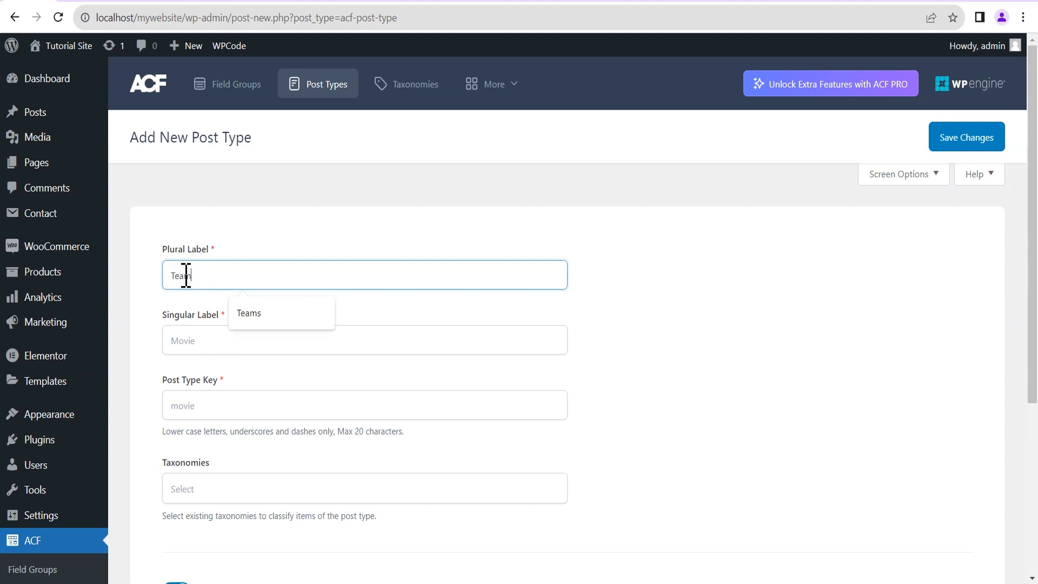
pyautogui.click(213, 337)
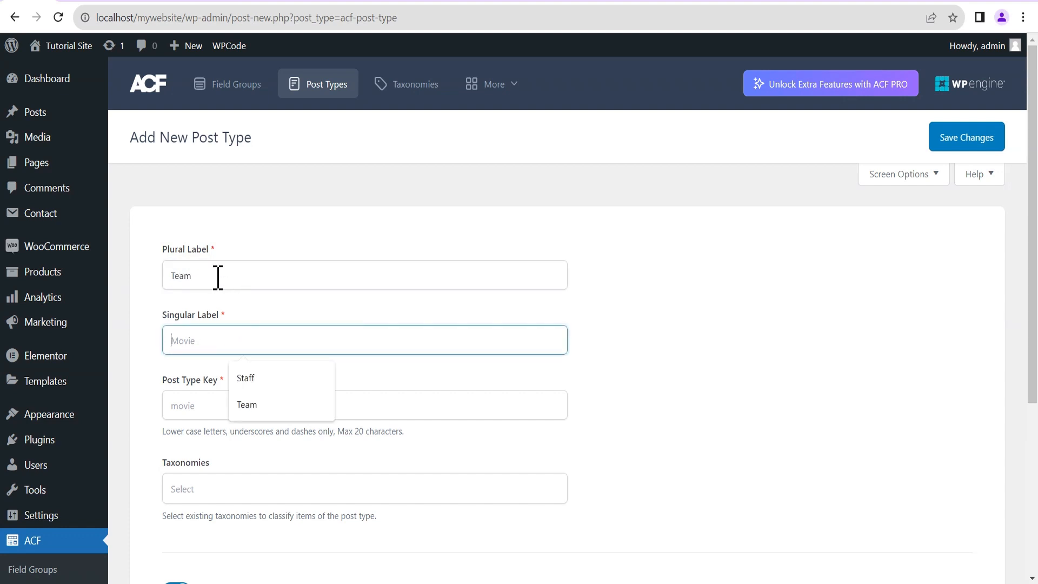
pyautogui.click(217, 276)
pyautogui.write('s')
pyautogui.click(205, 339)
pyautogui.write('Team')
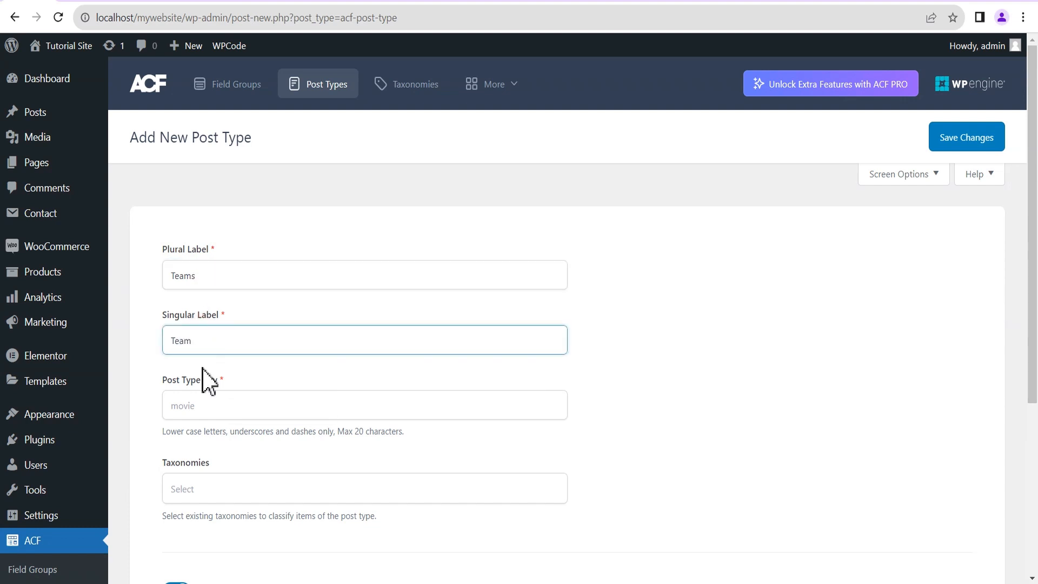
pyautogui.click(325, 377)
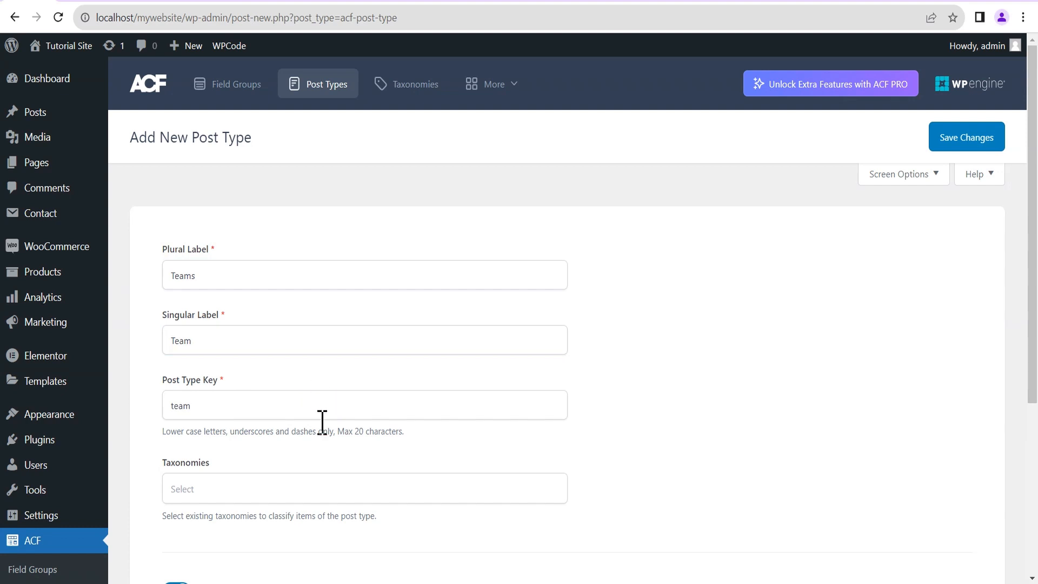
pyautogui.scroll(-3, 225, 444)
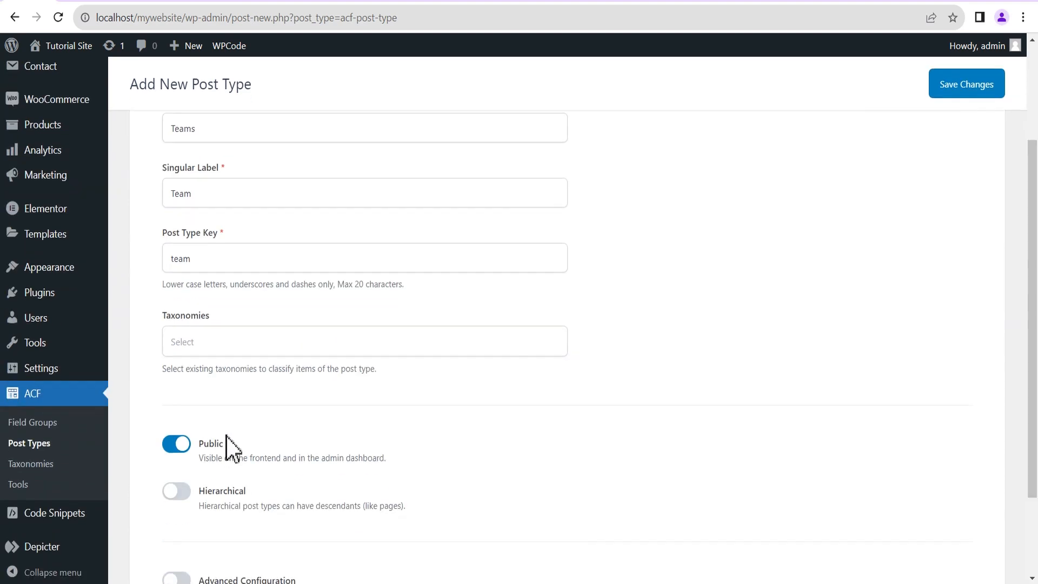
# Leave Taxonomies empty, make the Team post type hierarchical, and enable Advanced Configuration.
pyautogui.click(218, 342)
pyautogui.scroll(4, 251, 457)
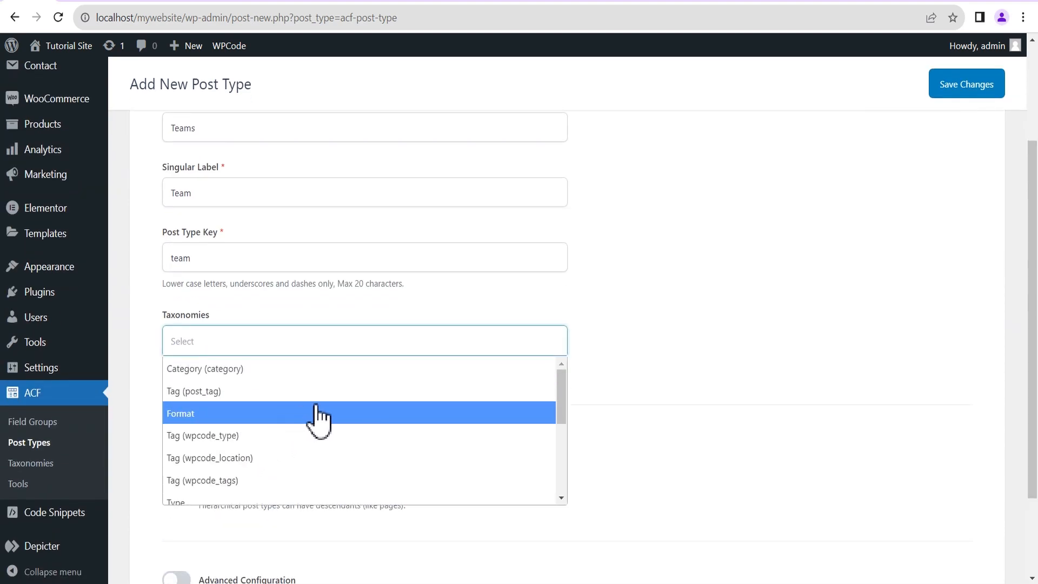
pyautogui.click(600, 306)
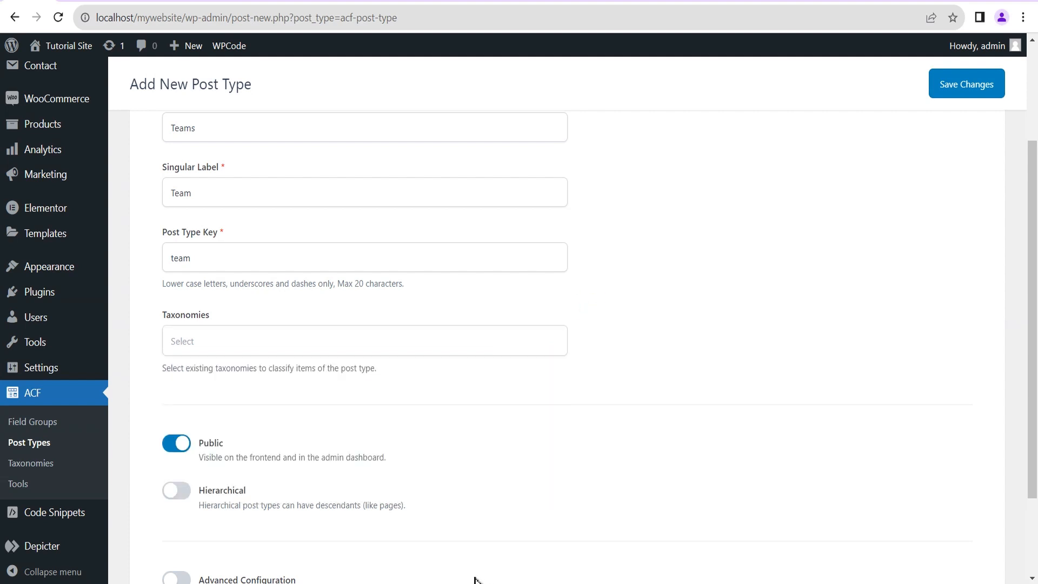
pyautogui.scroll(-2, 210, 457)
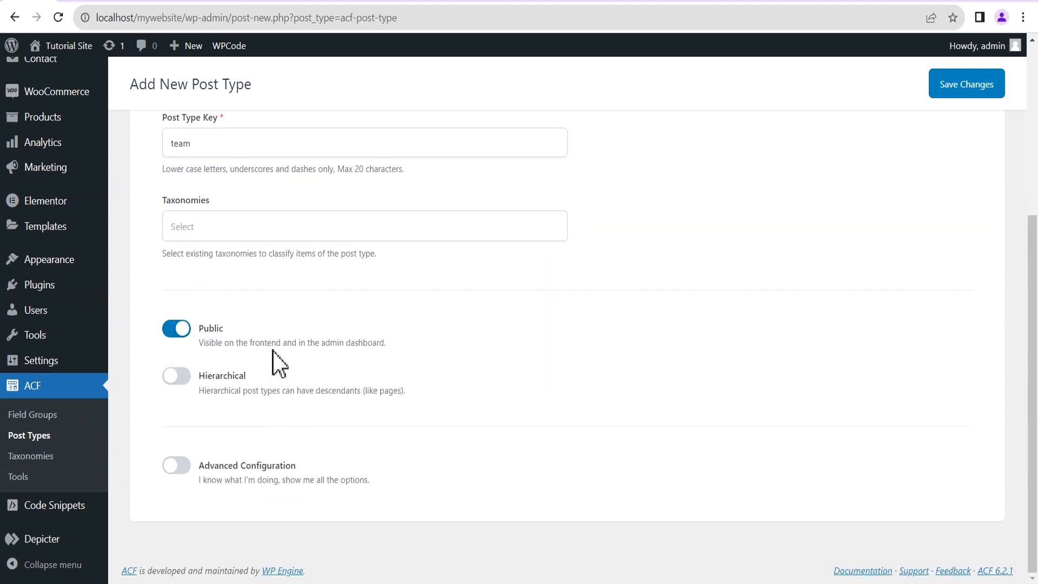
pyautogui.click(183, 378)
pyautogui.click(178, 465)
# Review the Team post type's Labels settings, then bring up its Visibility settings.
pyautogui.scroll(-5, 487, 416)
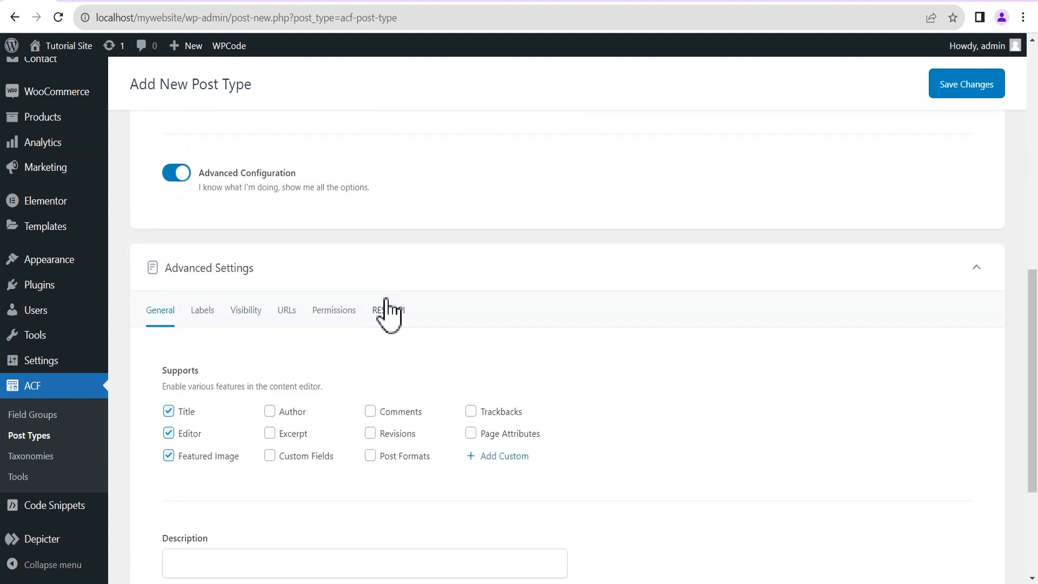
pyautogui.scroll(-1, 432, 314)
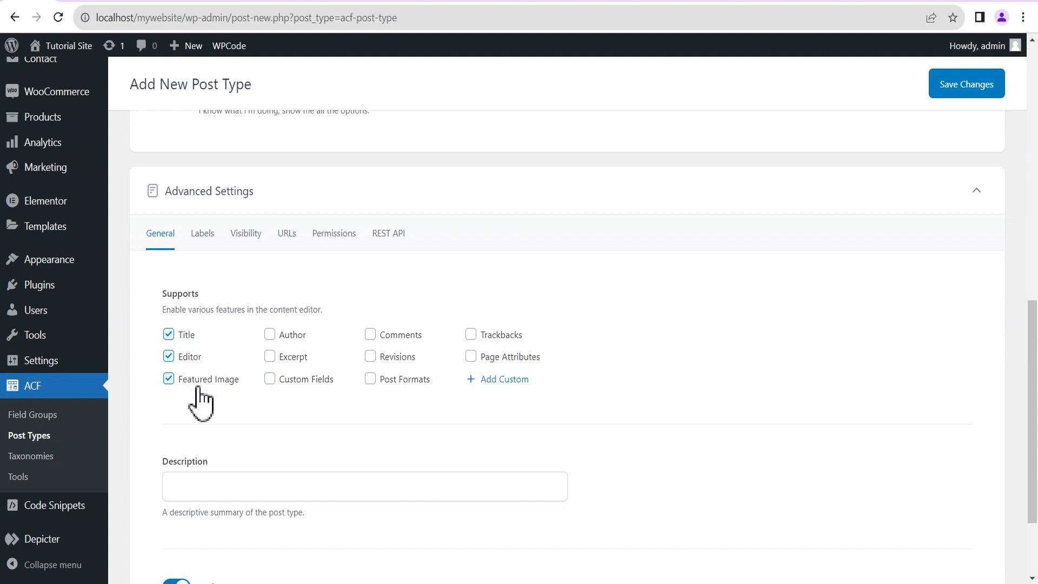
pyautogui.click(202, 238)
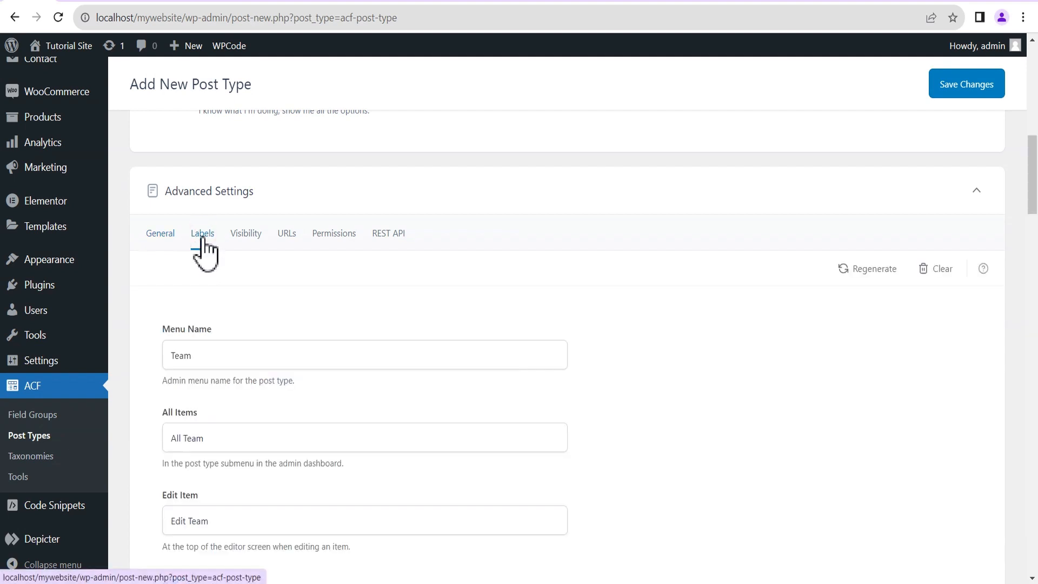
pyautogui.scroll(-2, 232, 359)
pyautogui.scroll(-3, 232, 361)
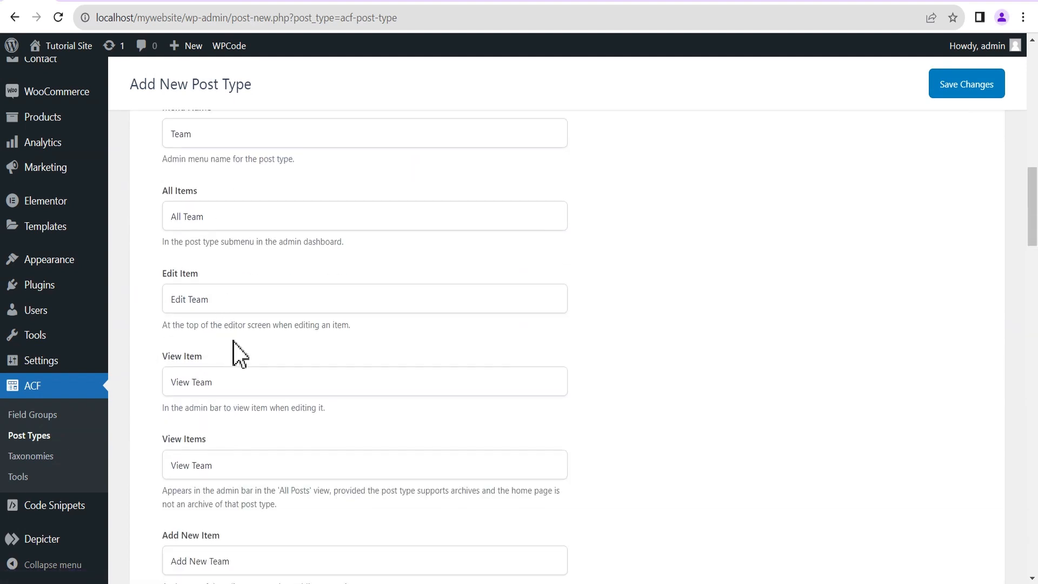
pyautogui.scroll(-2, 236, 351)
pyautogui.scroll(3, 238, 352)
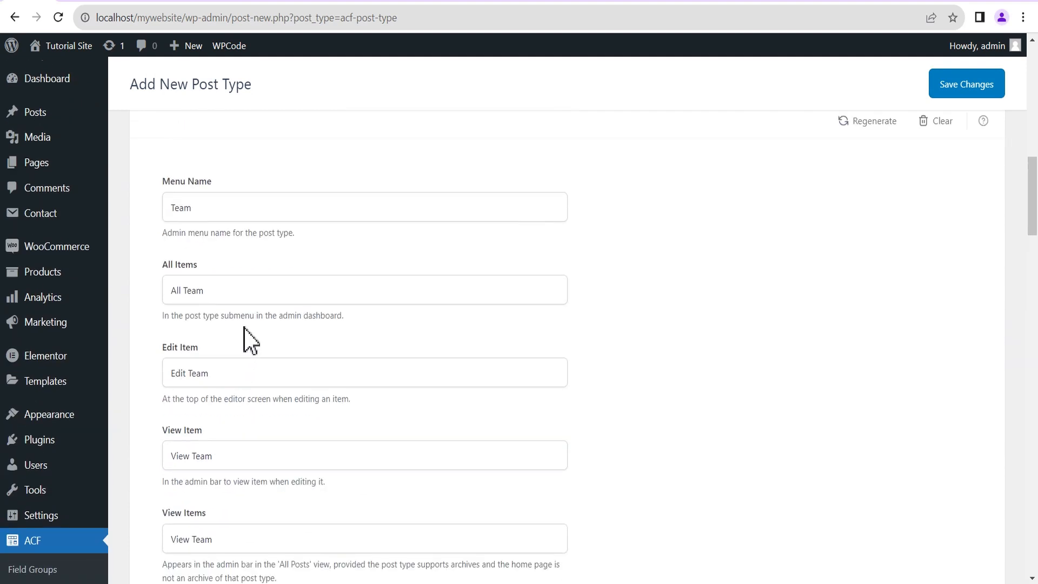
pyautogui.scroll(3, 247, 338)
pyautogui.click(247, 310)
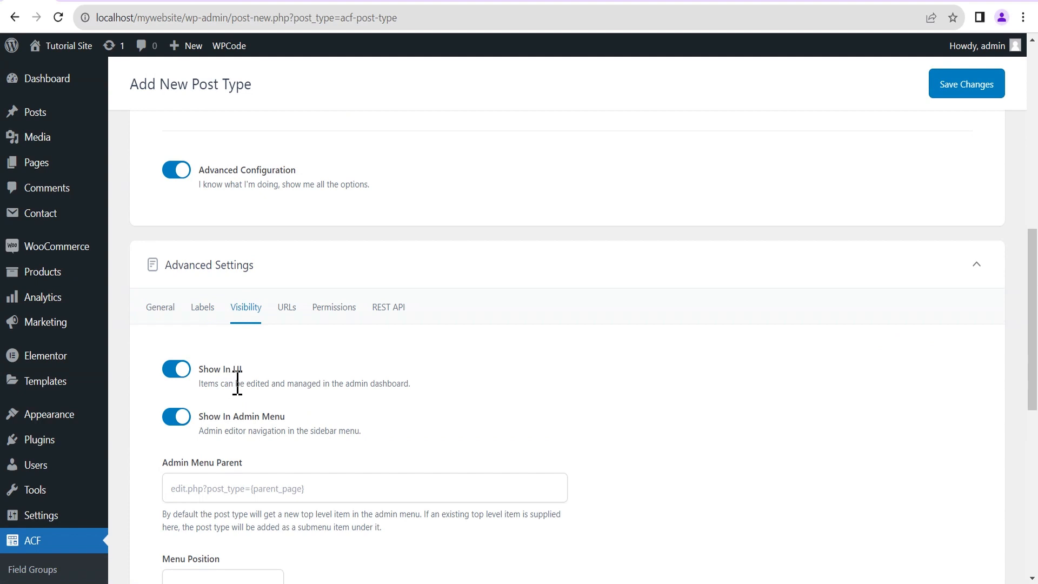
# Scroll to the Menu Icon field and open the Dashicon class name reference.
pyautogui.scroll(-1, 237, 383)
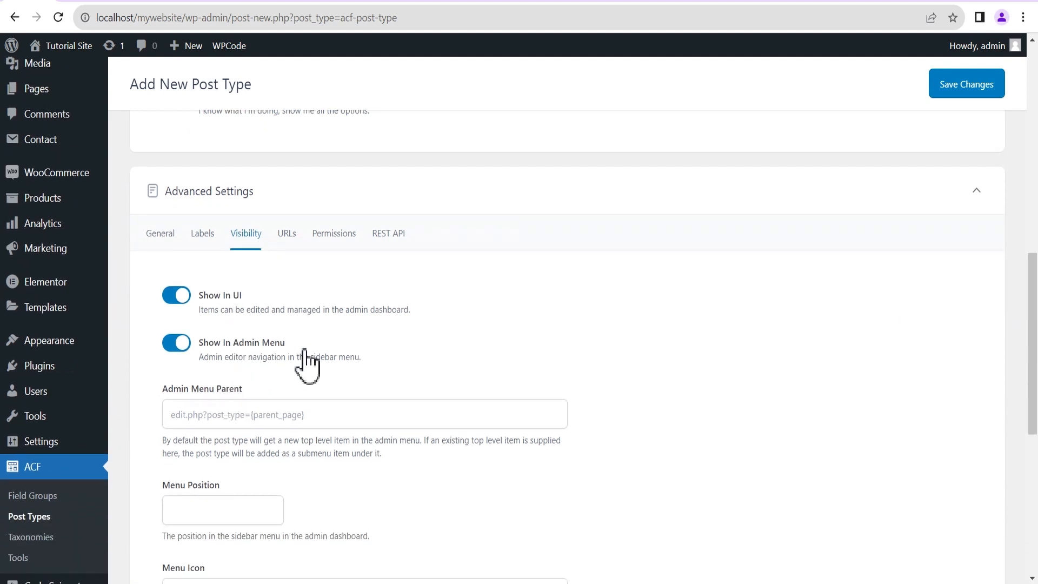
pyautogui.scroll(-1, 331, 351)
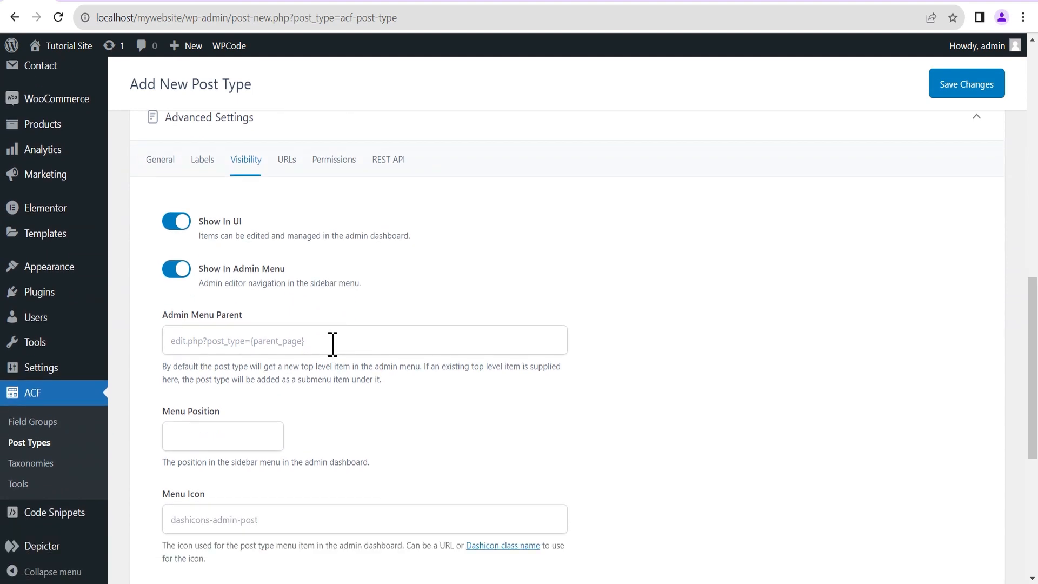
pyautogui.scroll(-1, 324, 416)
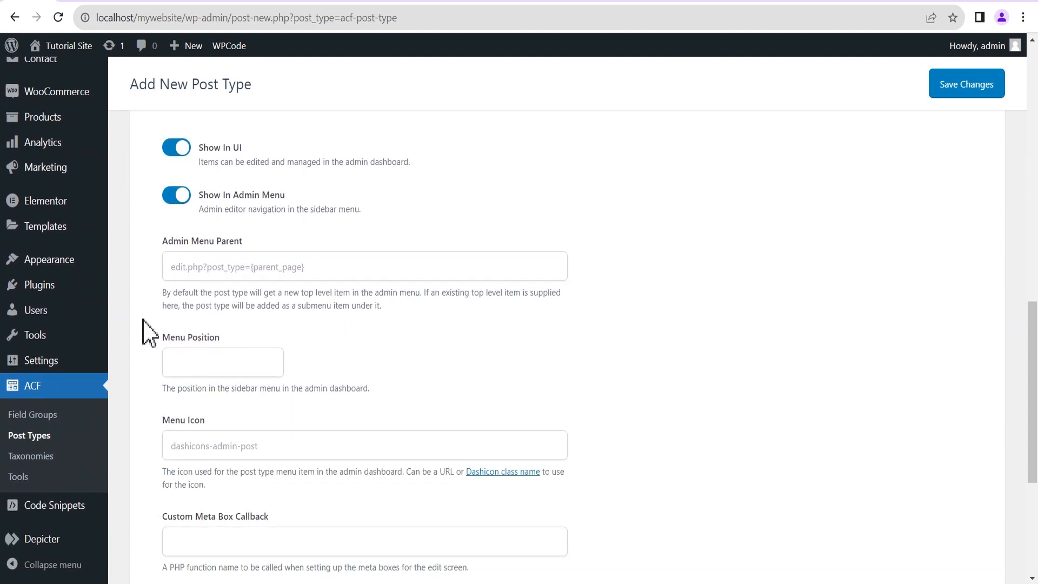
pyautogui.moveTo(57, 162)
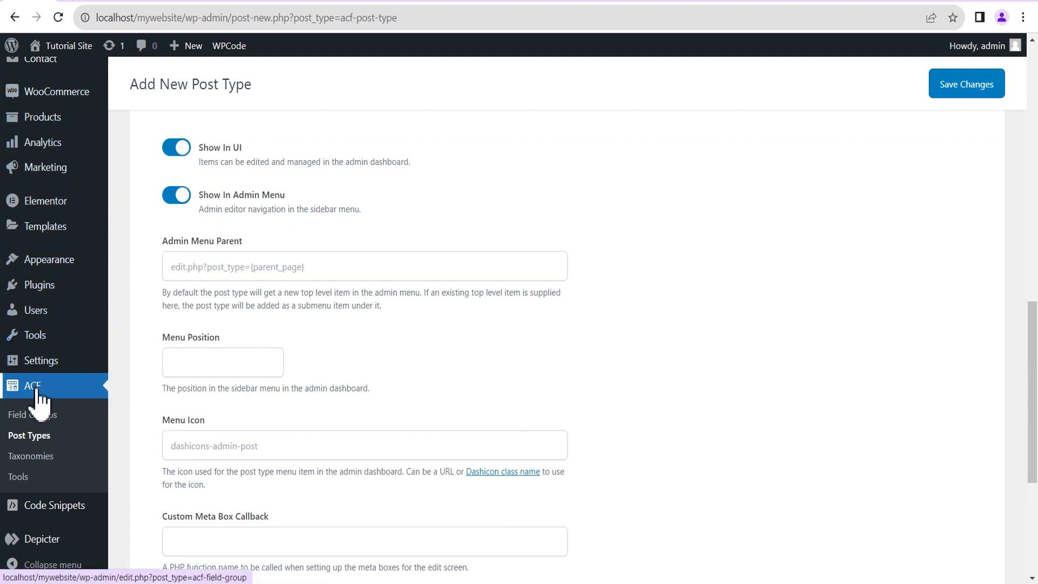
pyautogui.scroll(-1, 244, 402)
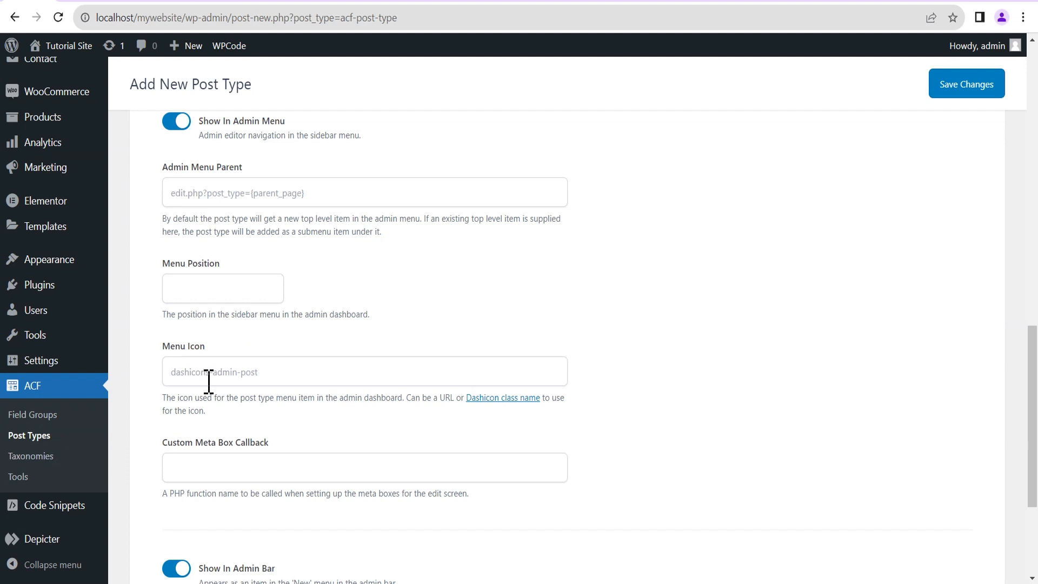
pyautogui.click(491, 398)
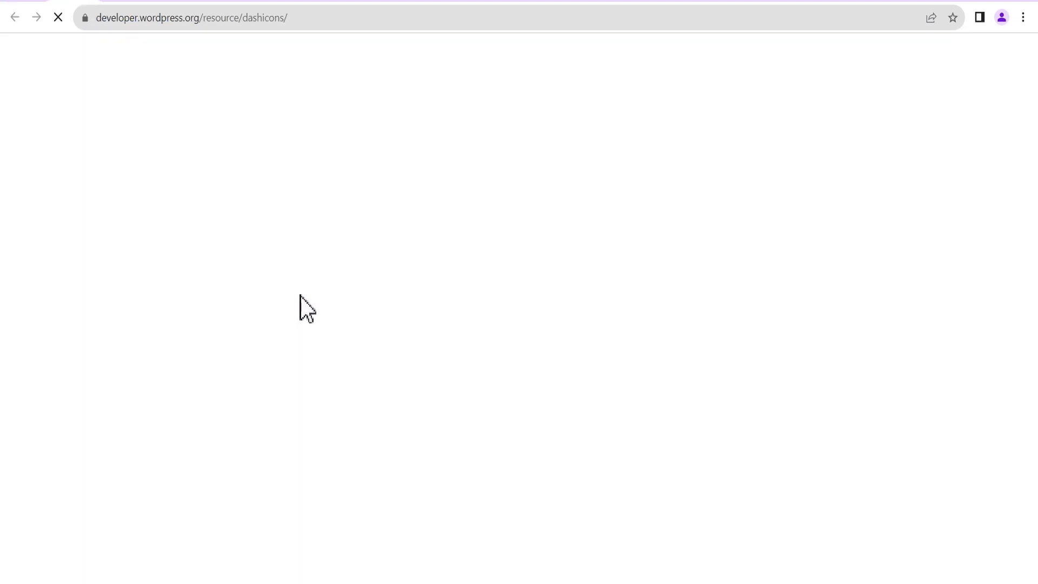
# Pick the businesswoman icon and select its class name dashicons-businesswoman.
pyautogui.scroll(-7, 449, 290)
pyautogui.scroll(-20, 448, 308)
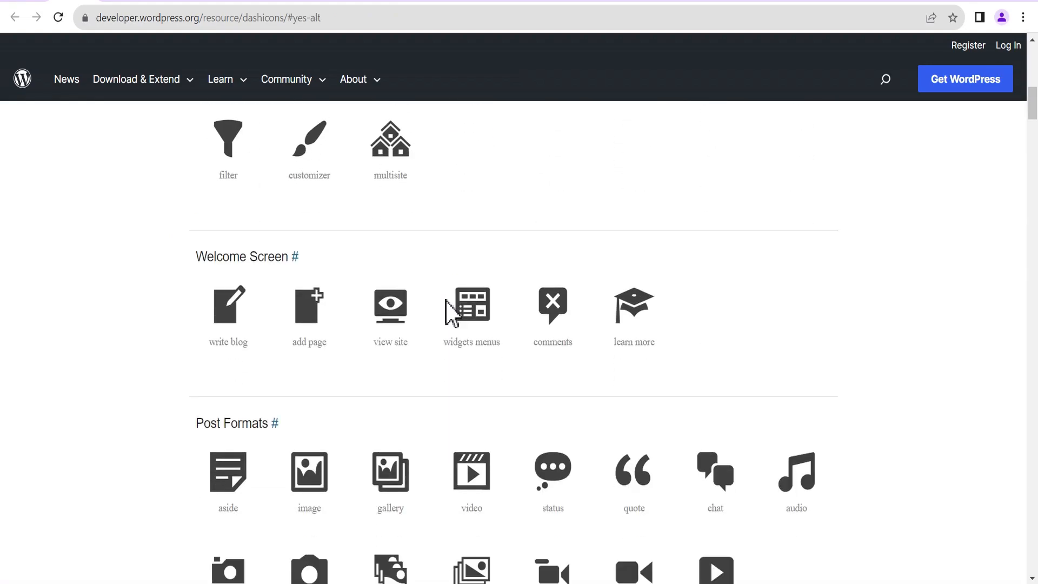
pyautogui.scroll(-20, 420, 296)
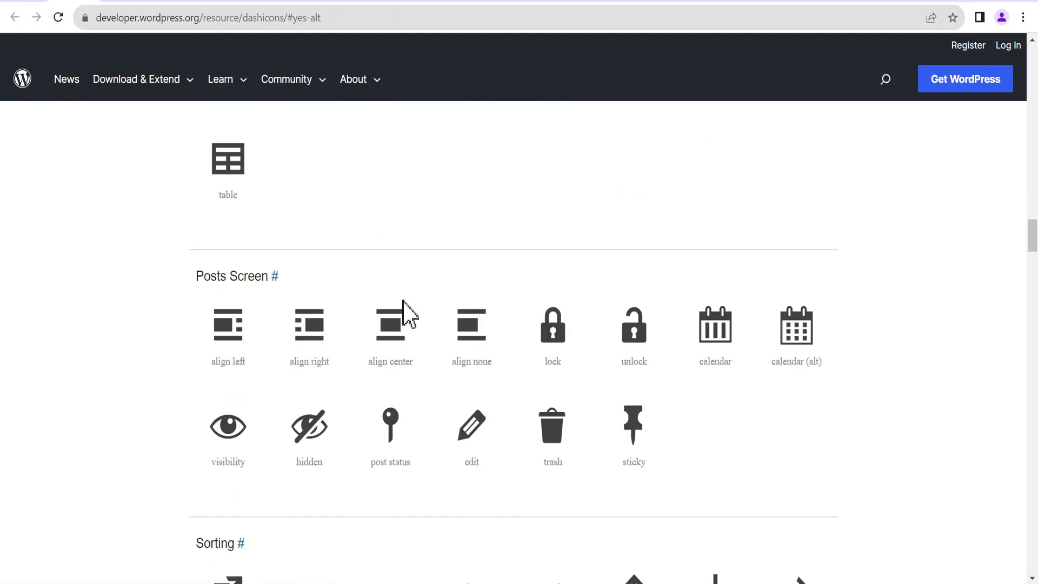
pyautogui.scroll(-20, 402, 313)
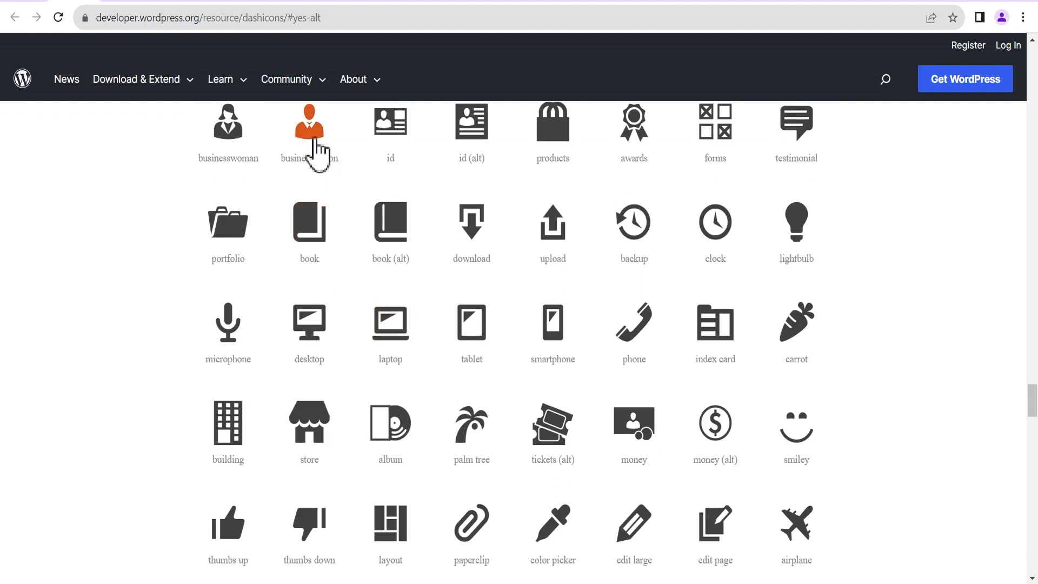
pyautogui.click(233, 151)
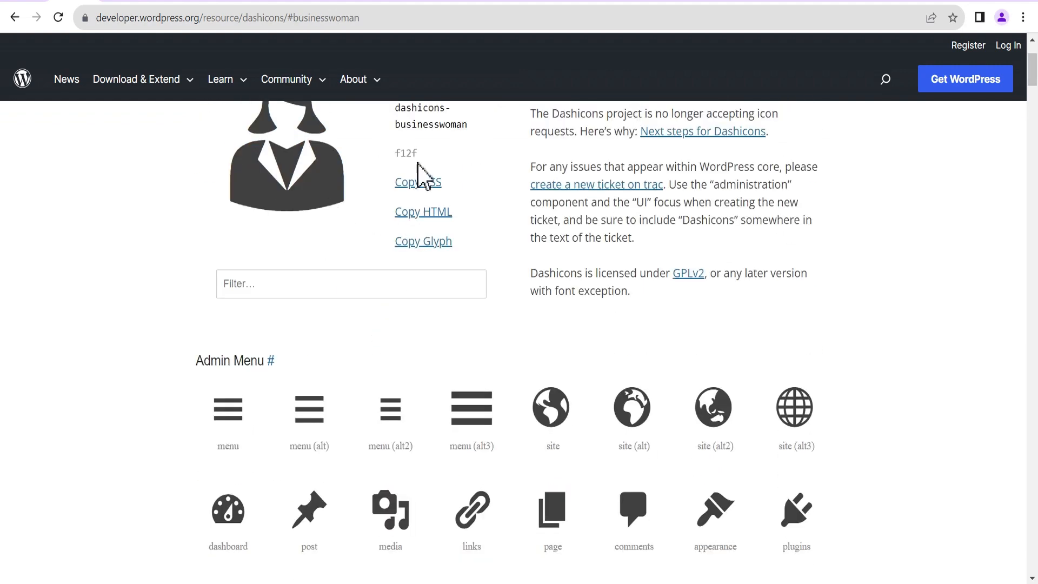
pyautogui.scroll(3, 446, 157)
pyautogui.doubleClick(466, 257)
pyautogui.moveTo(449, 247); pyautogui.dragTo(399, 238)
pyautogui.hotkey('ctrl', 'c')
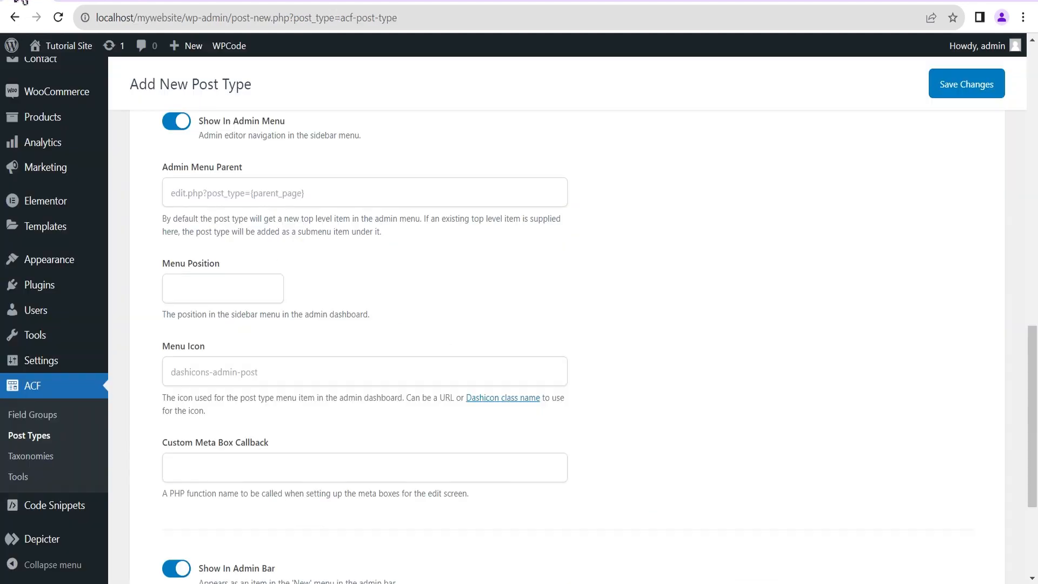
# Paste dashicons-businesswoman into the Team post type's Menu Icon field.
pyautogui.click(190, 373)
pyautogui.hotkey('ctrl', 'v')
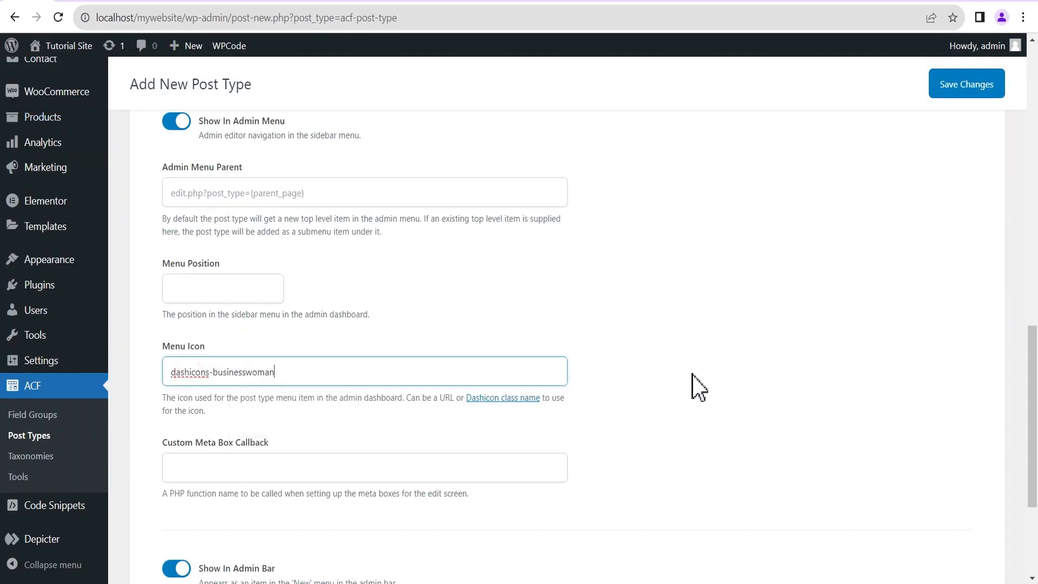
pyautogui.scroll(-4, 678, 359)
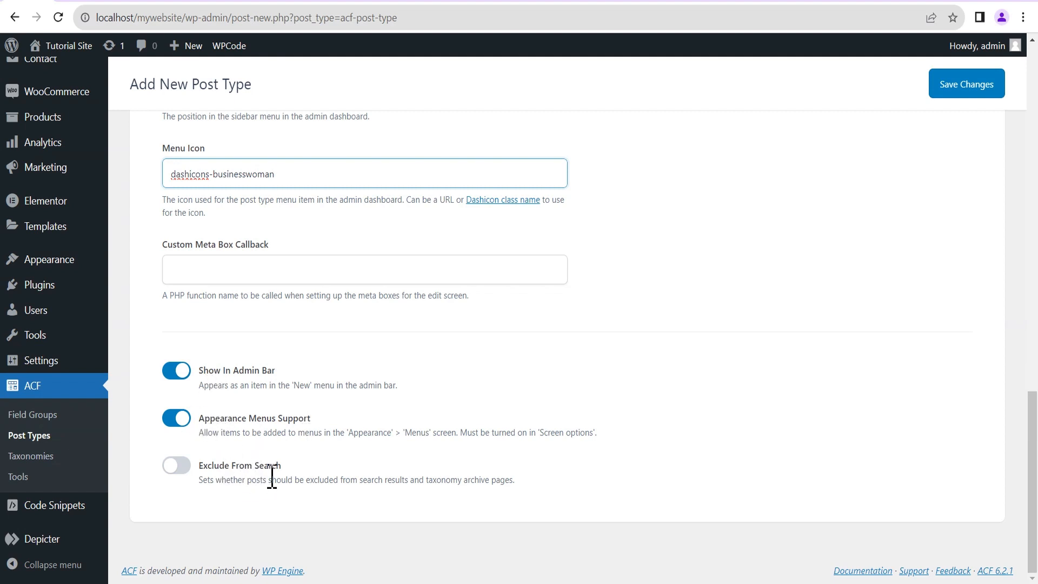
pyautogui.scroll(3, 271, 476)
# Turn on the archive for the Team post type in its URLs settings.
pyautogui.click(287, 404)
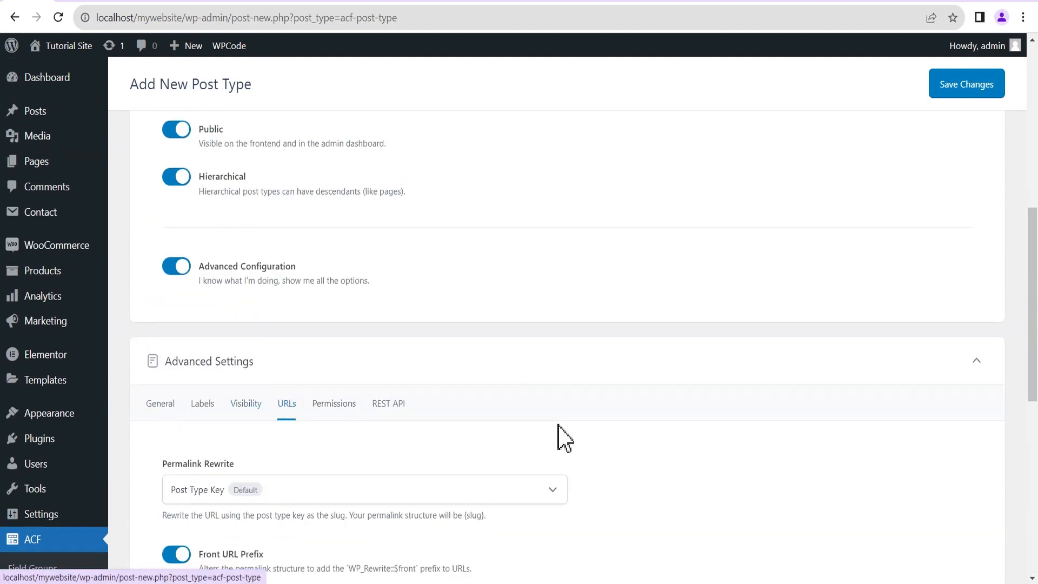
pyautogui.scroll(-5, 740, 400)
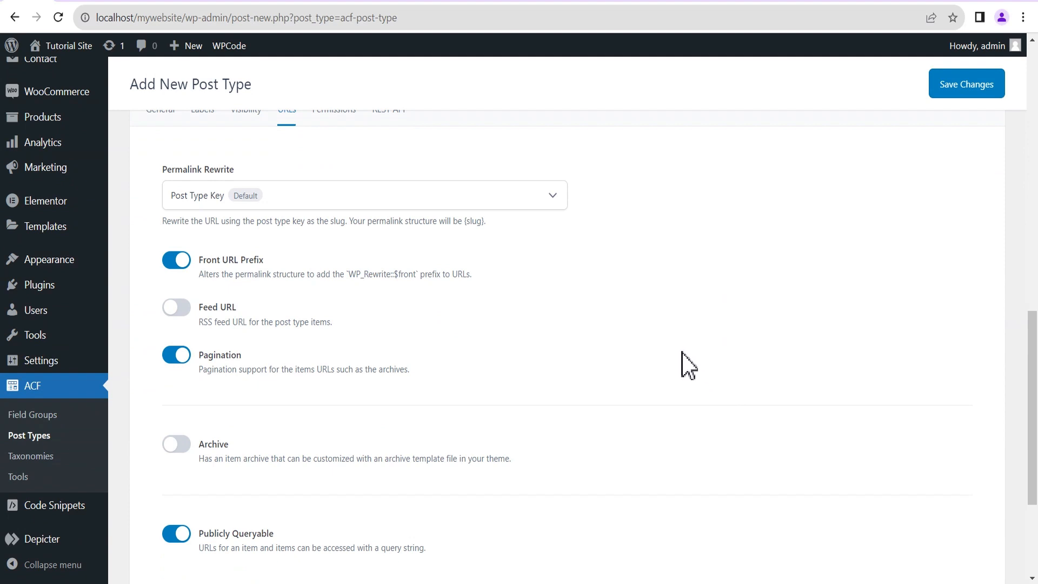
pyautogui.scroll(-1, 668, 352)
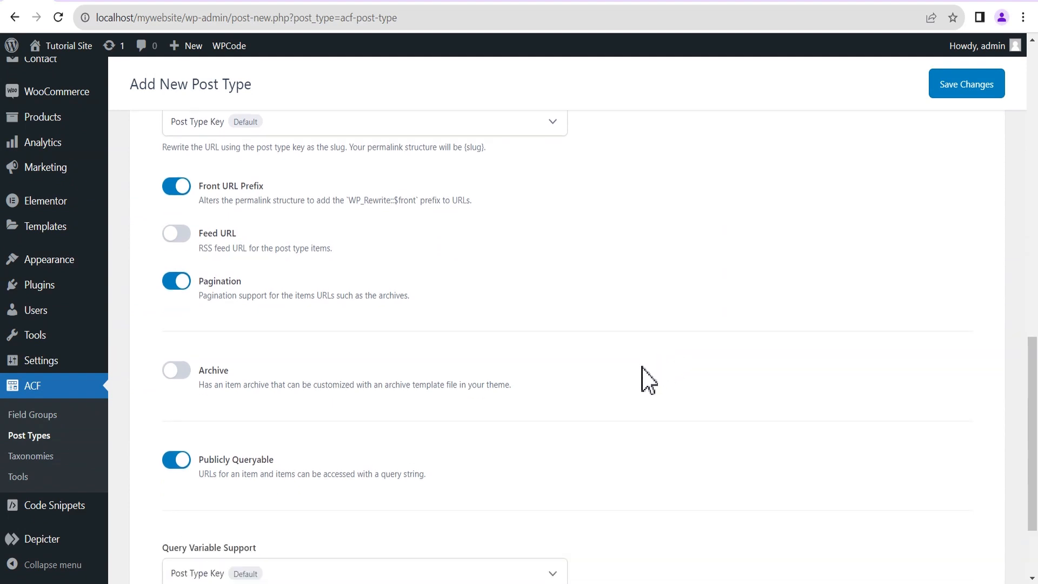
pyautogui.scroll(-1, 646, 378)
pyautogui.click(183, 302)
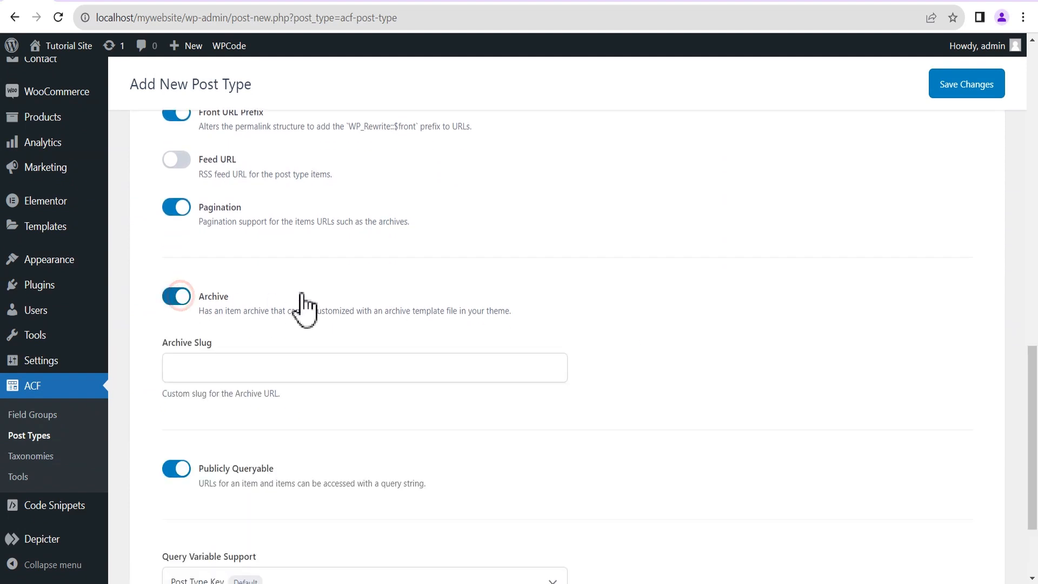
pyautogui.scroll(-1, 600, 330)
pyautogui.scroll(-1, 605, 338)
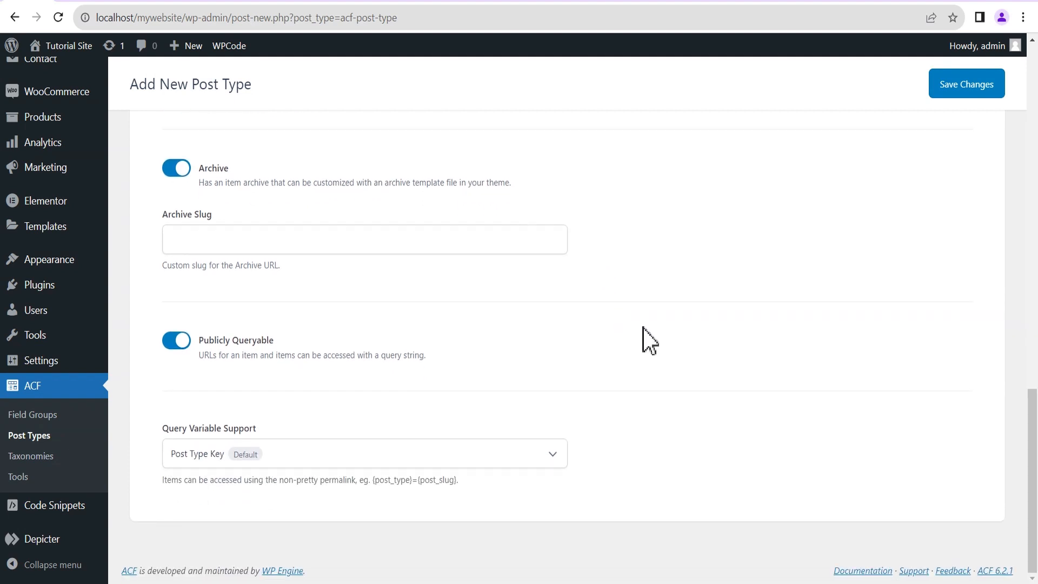
pyautogui.scroll(2, 644, 340)
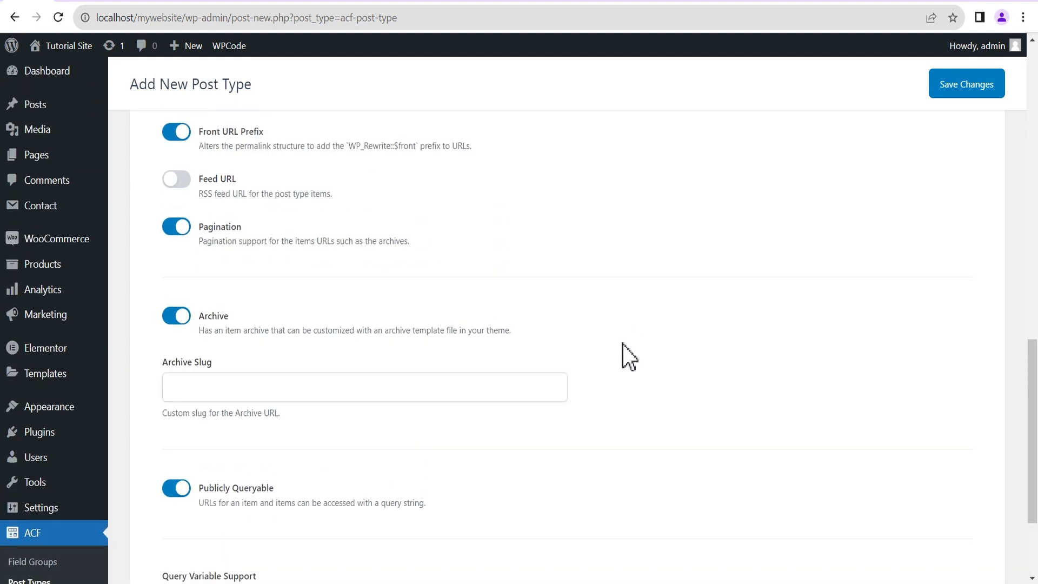
pyautogui.scroll(1, 536, 333)
pyautogui.scroll(4, 541, 345)
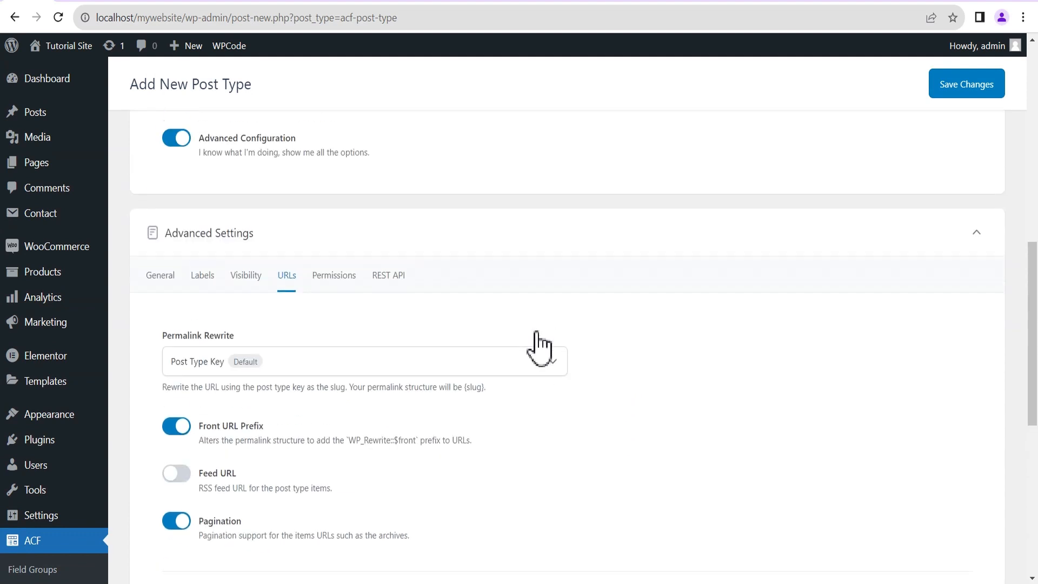
# Check the Permissions and REST API settings, then save the Team post type.
pyautogui.click(329, 278)
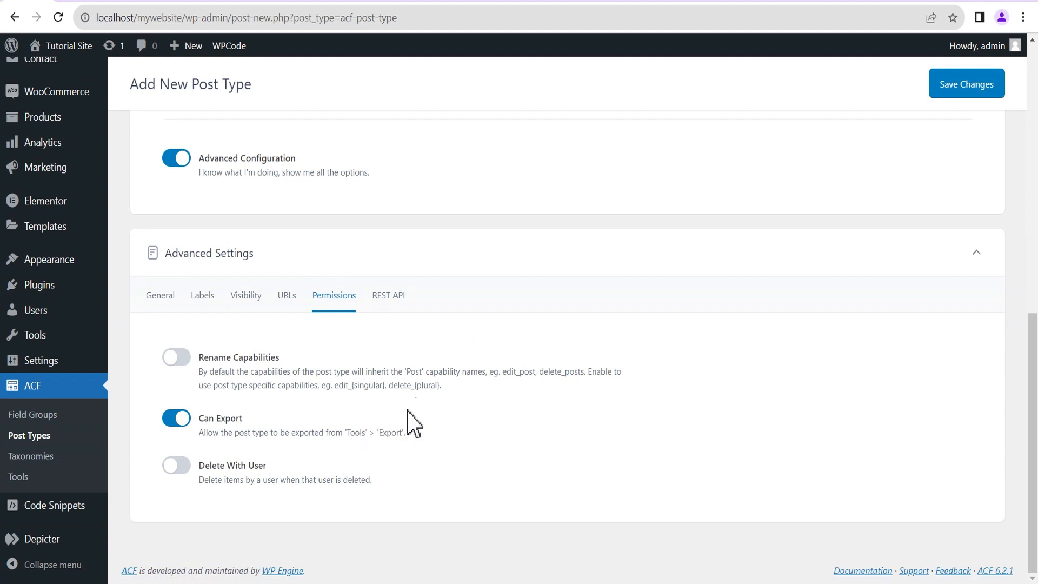
pyautogui.click(398, 296)
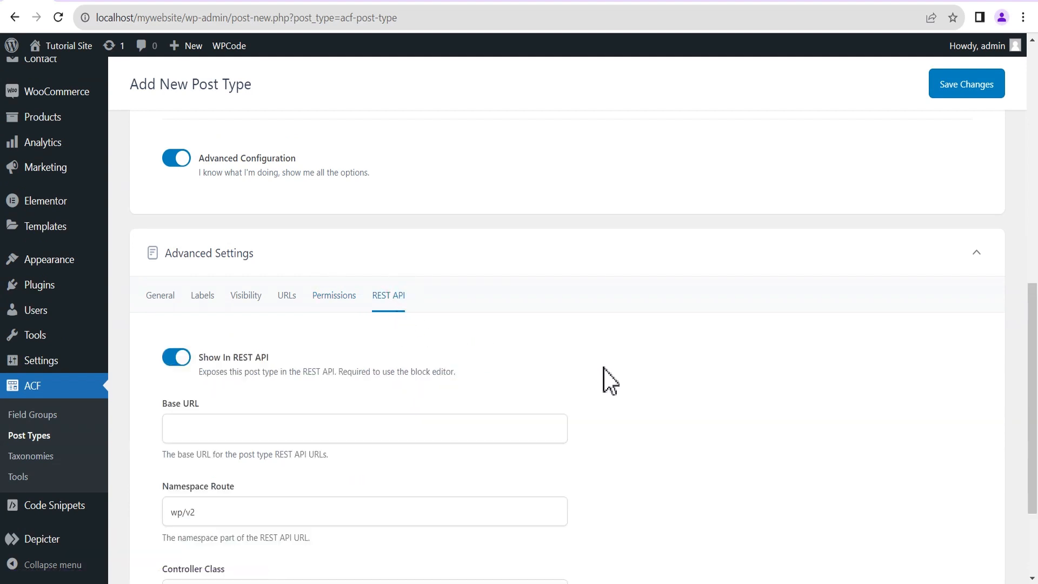
pyautogui.scroll(-3, 610, 381)
pyautogui.scroll(10, 627, 359)
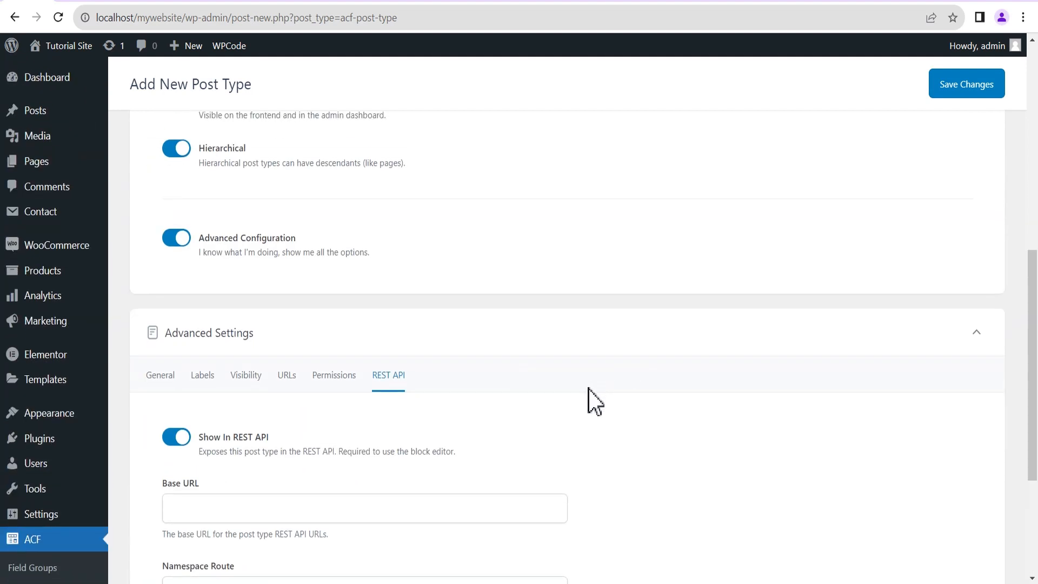
pyautogui.scroll(1, 899, 353)
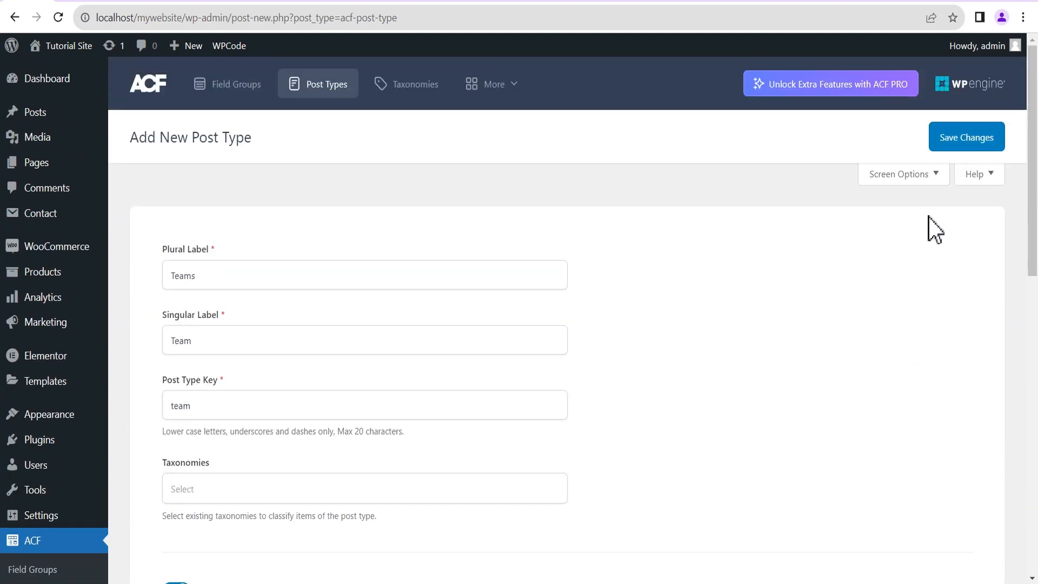
pyautogui.click(963, 143)
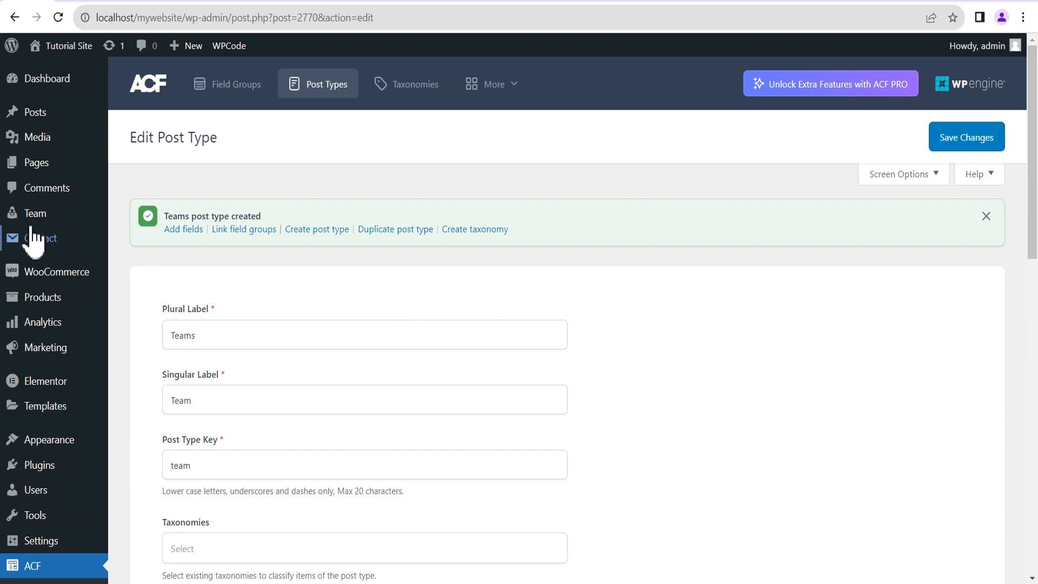
# View the All Team list, which shows "No team found" for the new post type.
pyautogui.moveTo(30, 215)
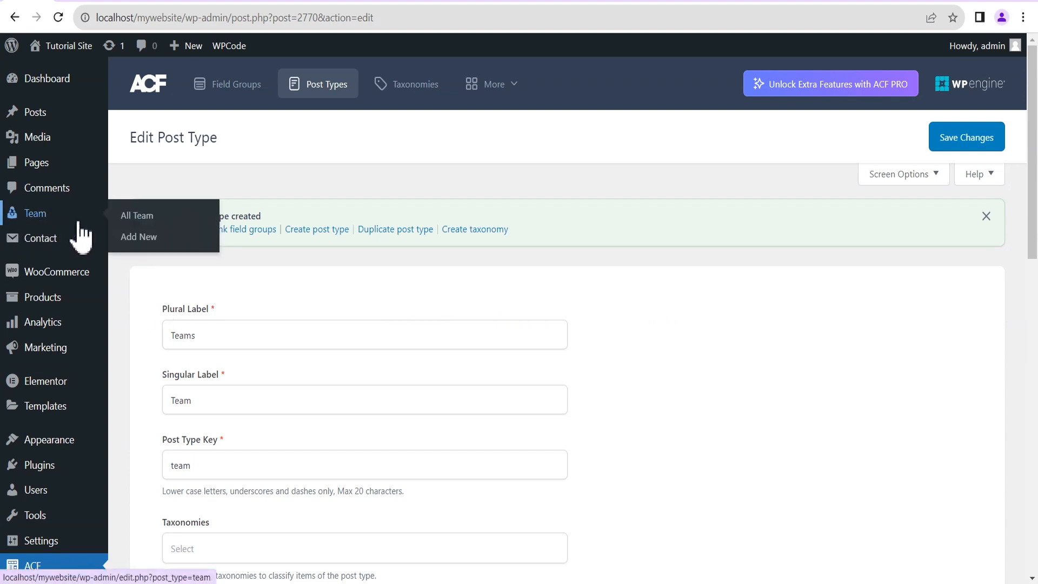
pyautogui.click(340, 270)
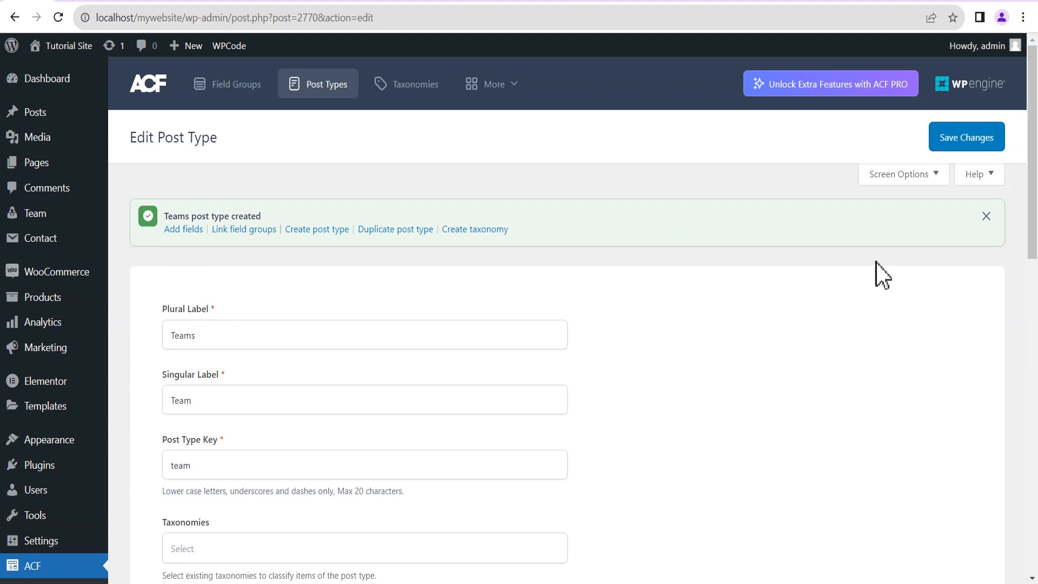
pyautogui.moveTo(58, 219)
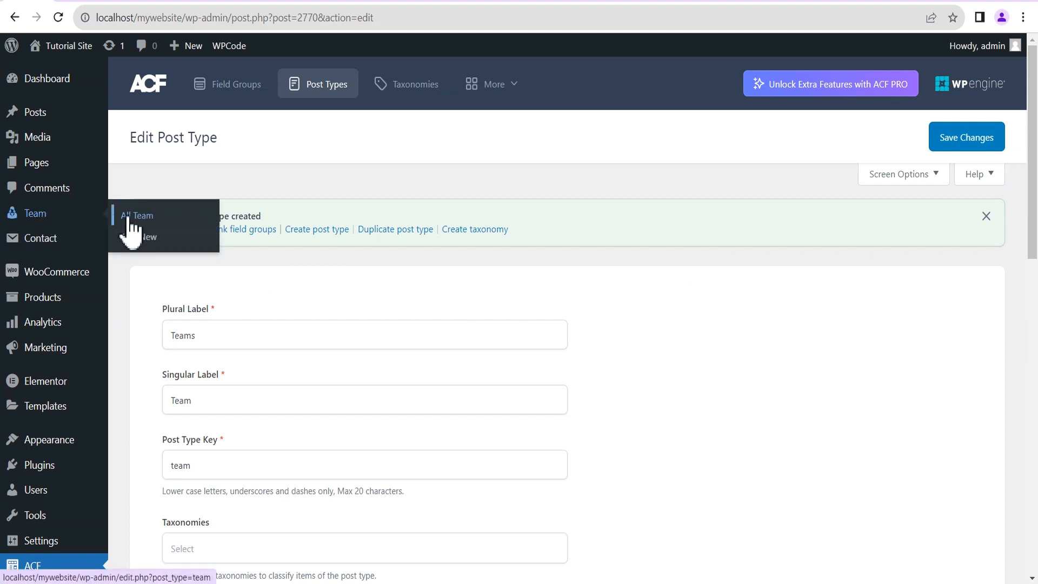
pyautogui.click(129, 218)
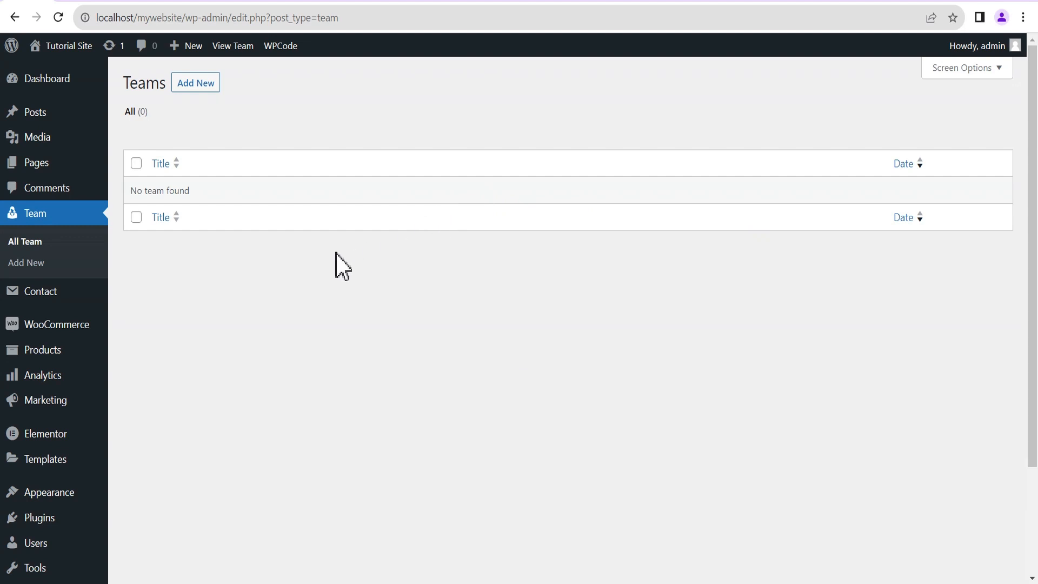
pyautogui.scroll(-3, 335, 253)
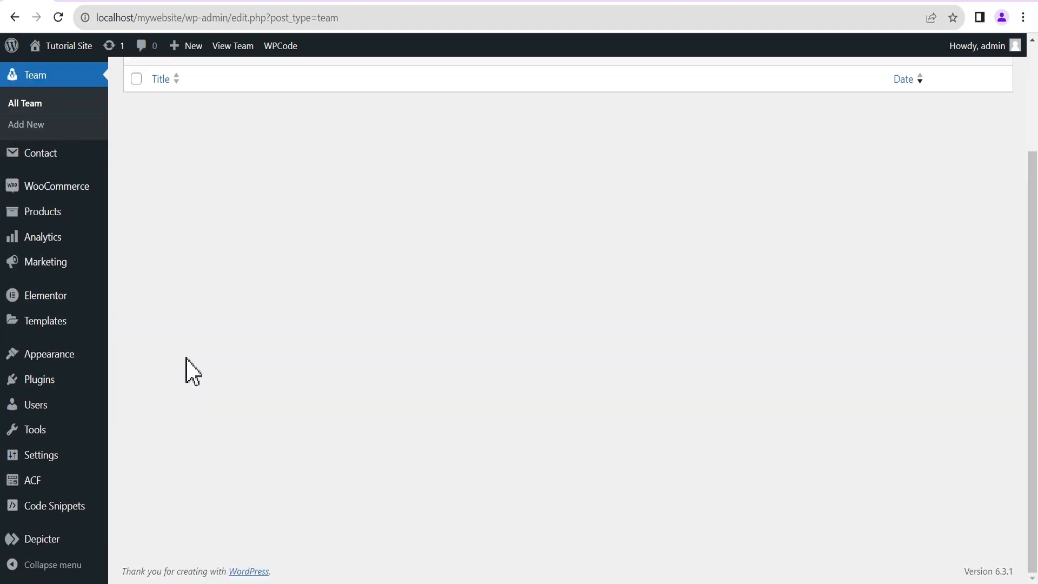
pyautogui.moveTo(41, 483)
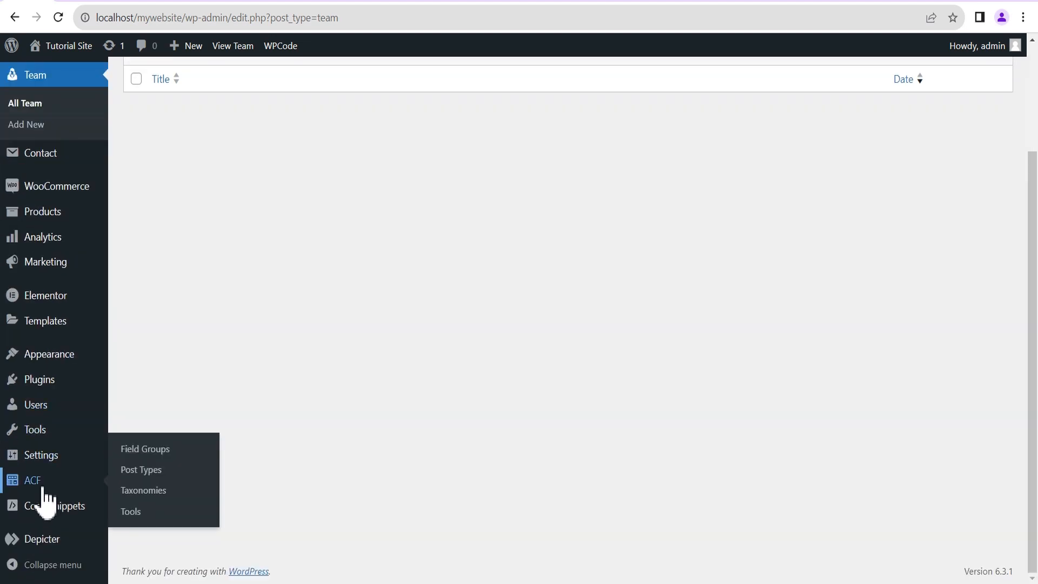
# Start a new field group from the ACF Field Groups list.
pyautogui.click(161, 454)
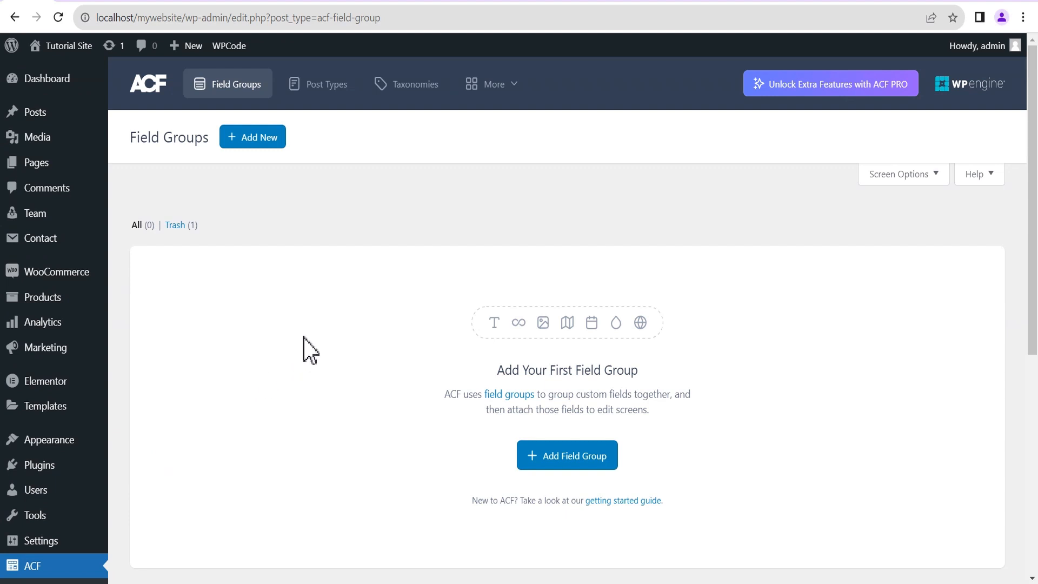
pyautogui.click(253, 138)
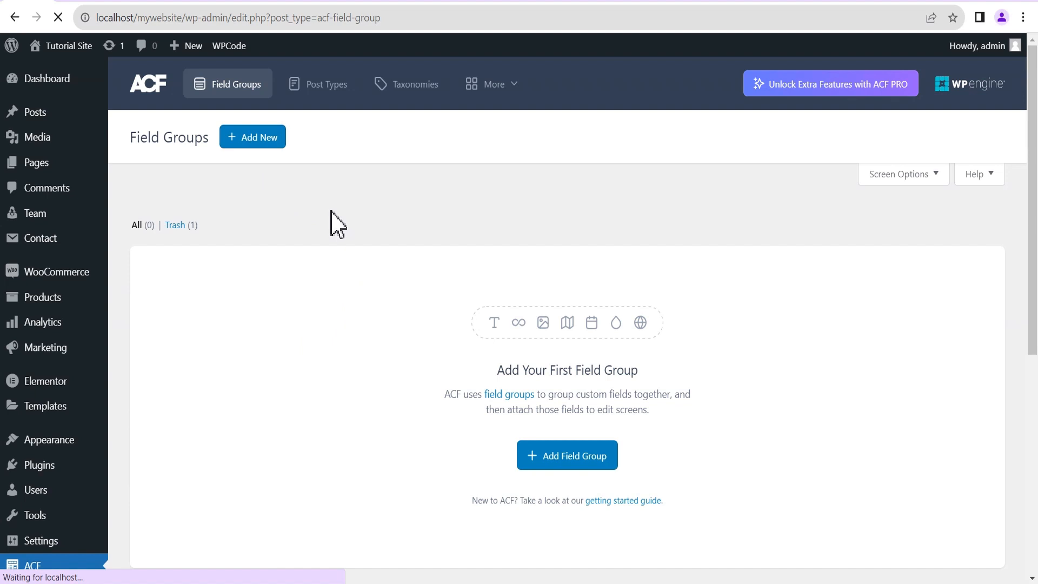
pyautogui.scroll(-4, 353, 241)
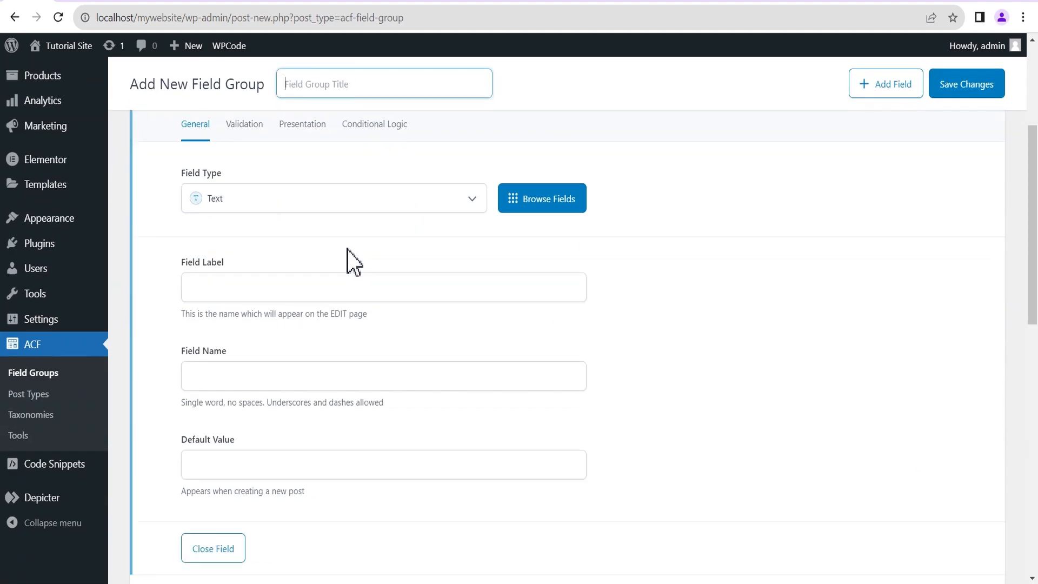
# Browse the available field types, then cancel and keep the default Text field.
pyautogui.click(236, 200)
pyautogui.scroll(-5, 238, 271)
pyautogui.scroll(-3, 264, 324)
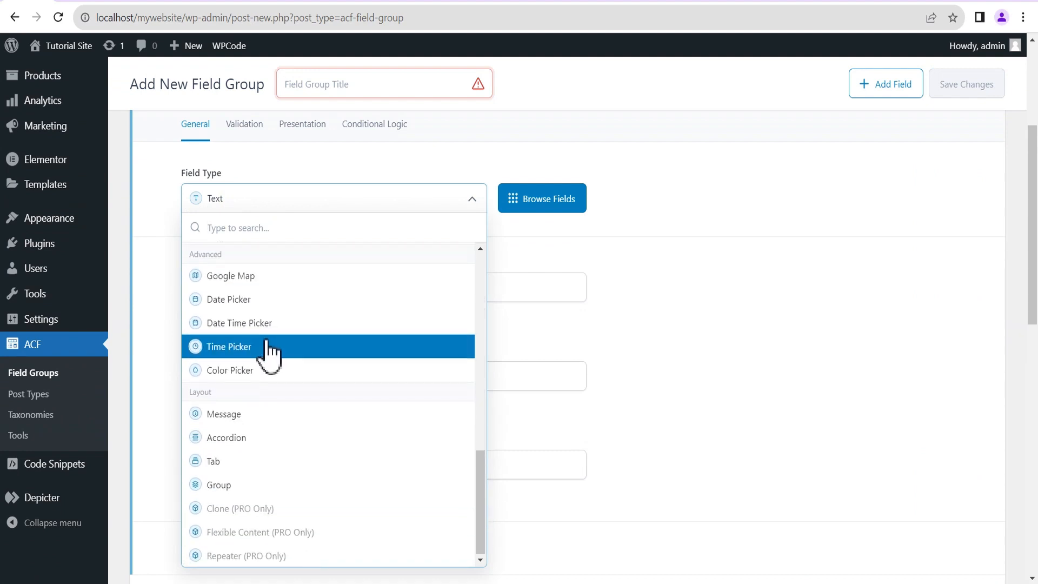
pyautogui.scroll(8, 358, 281)
pyautogui.click(521, 206)
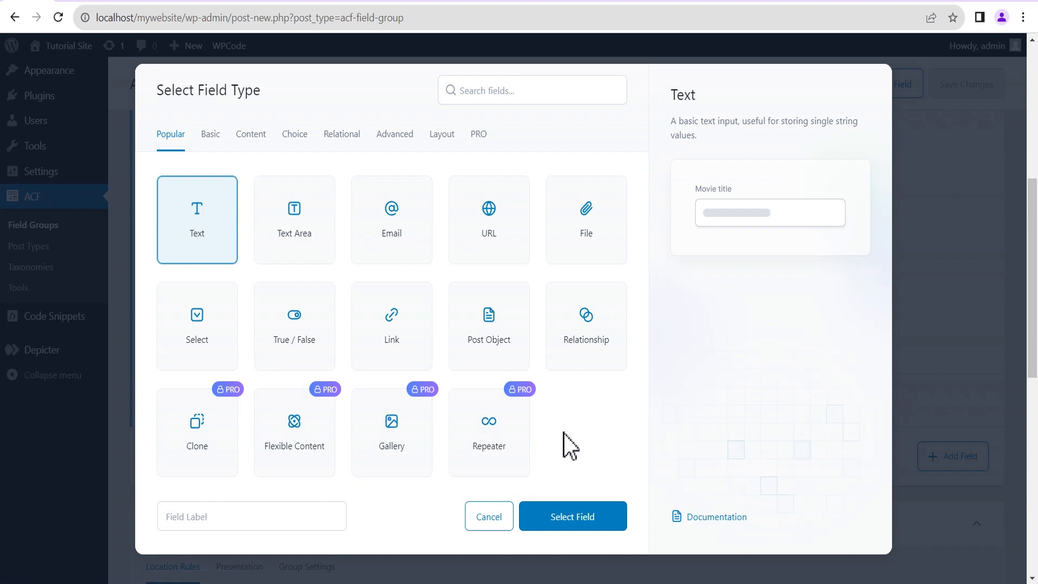
pyautogui.click(483, 518)
pyautogui.scroll(7, 720, 324)
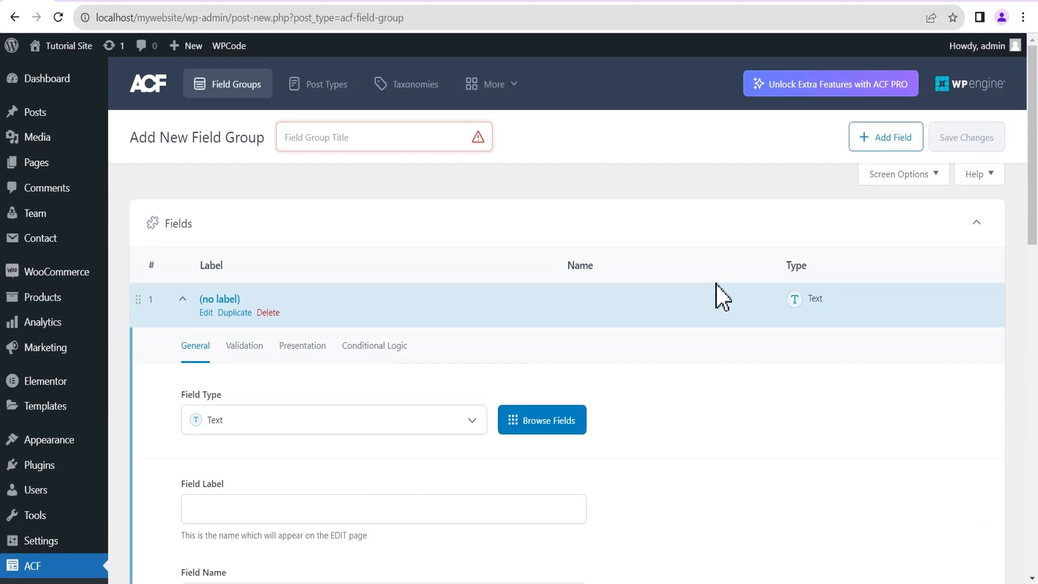
pyautogui.click(304, 138)
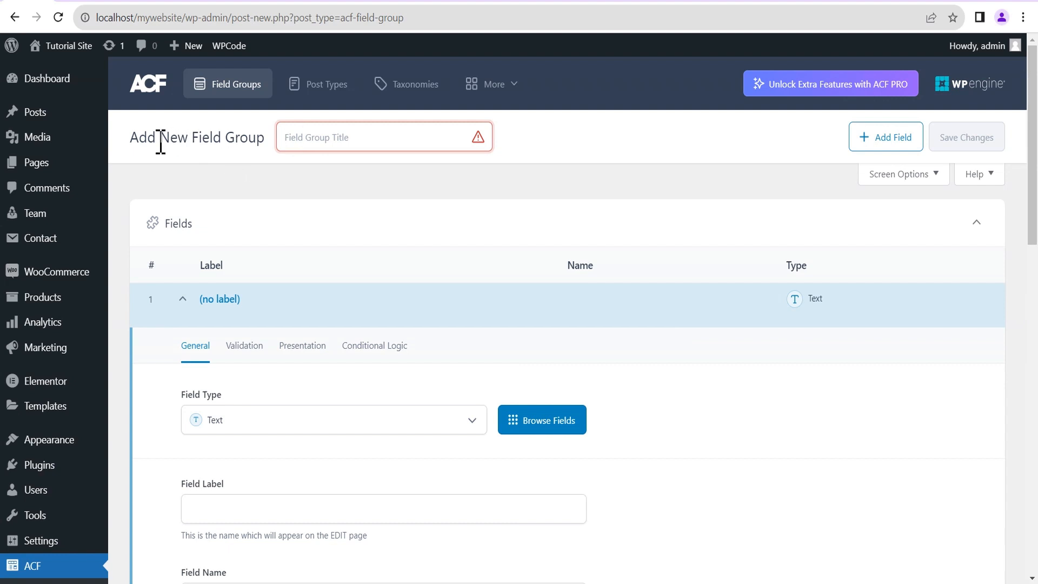
# Title the group 'Team Details' and label its first field Position, named position.
pyautogui.click(316, 142)
pyautogui.write('Team Details')
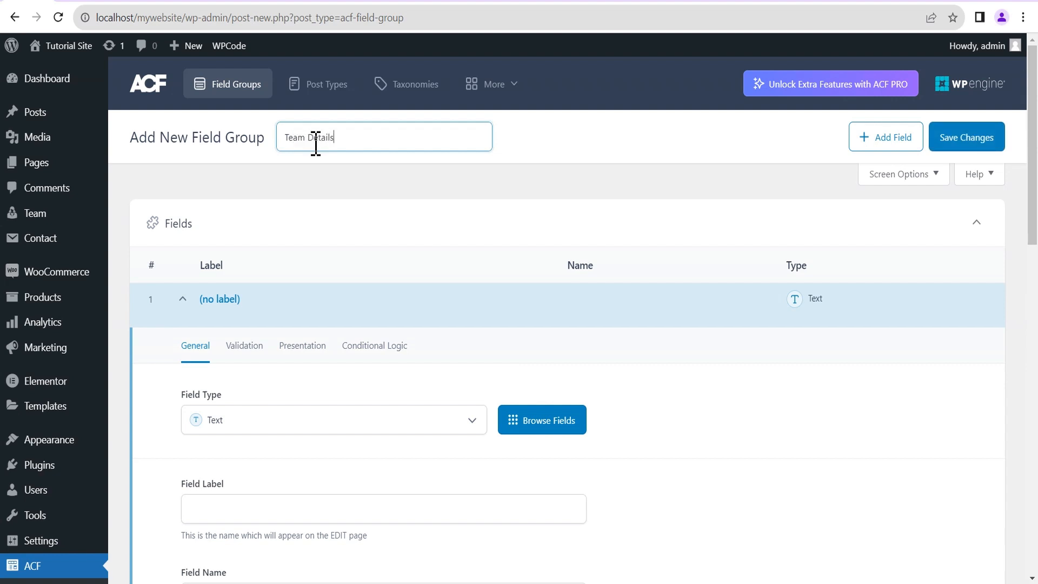
pyautogui.click(408, 169)
pyautogui.scroll(-3, 432, 173)
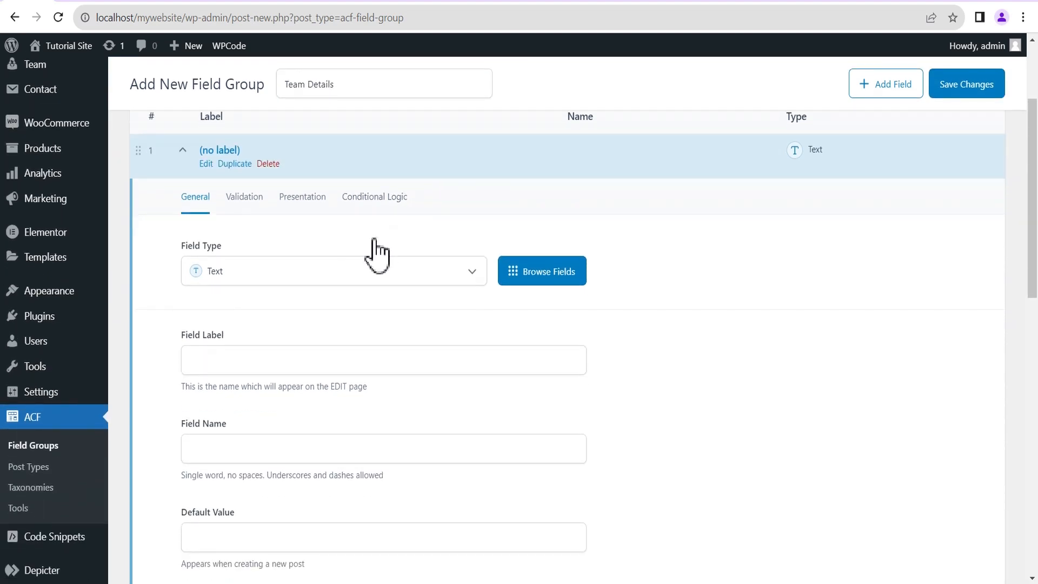
pyautogui.scroll(-1, 376, 254)
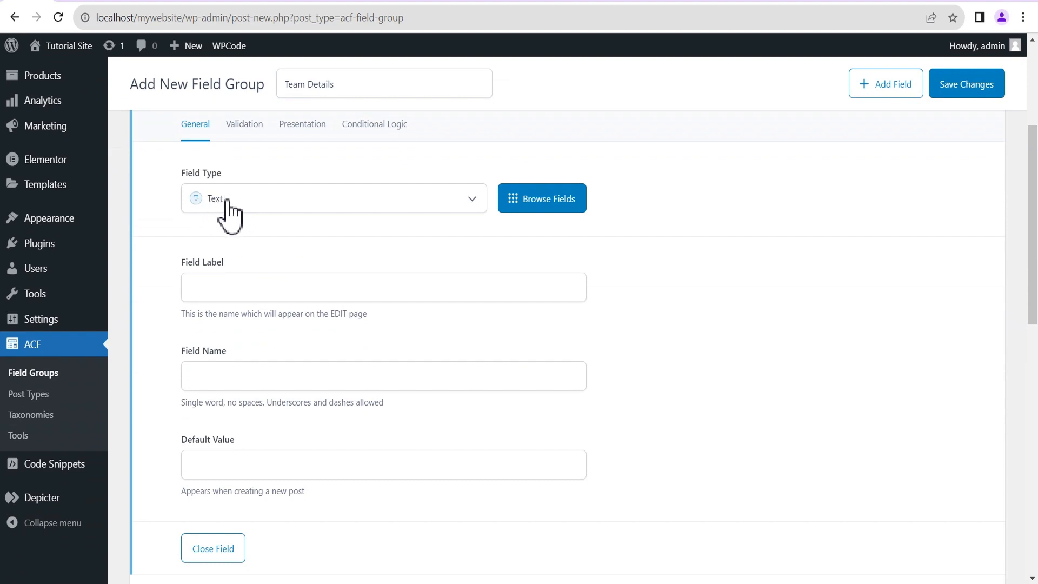
pyautogui.click(203, 288)
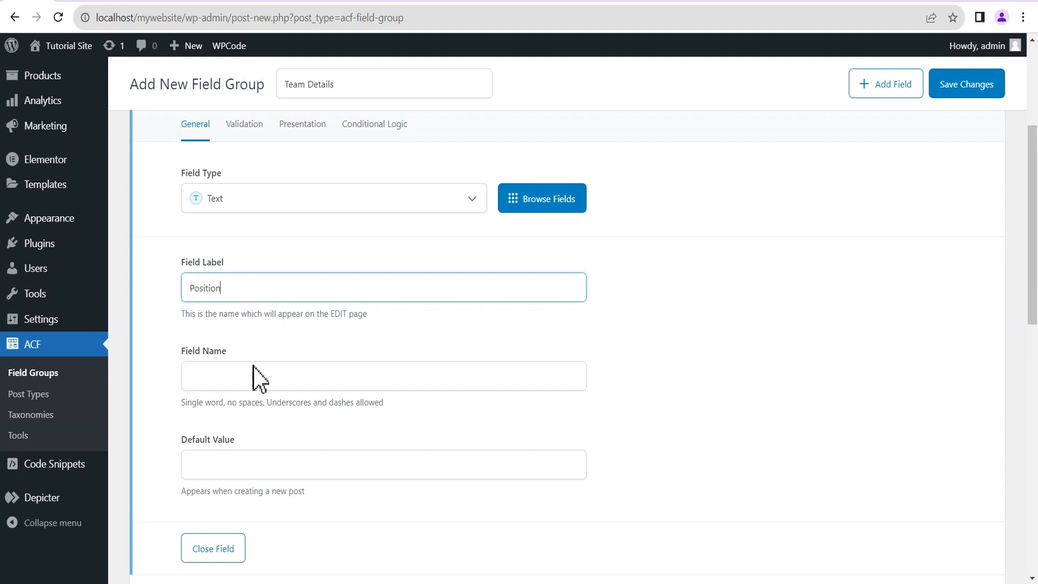
pyautogui.click(207, 375)
pyautogui.scroll(-3, 250, 456)
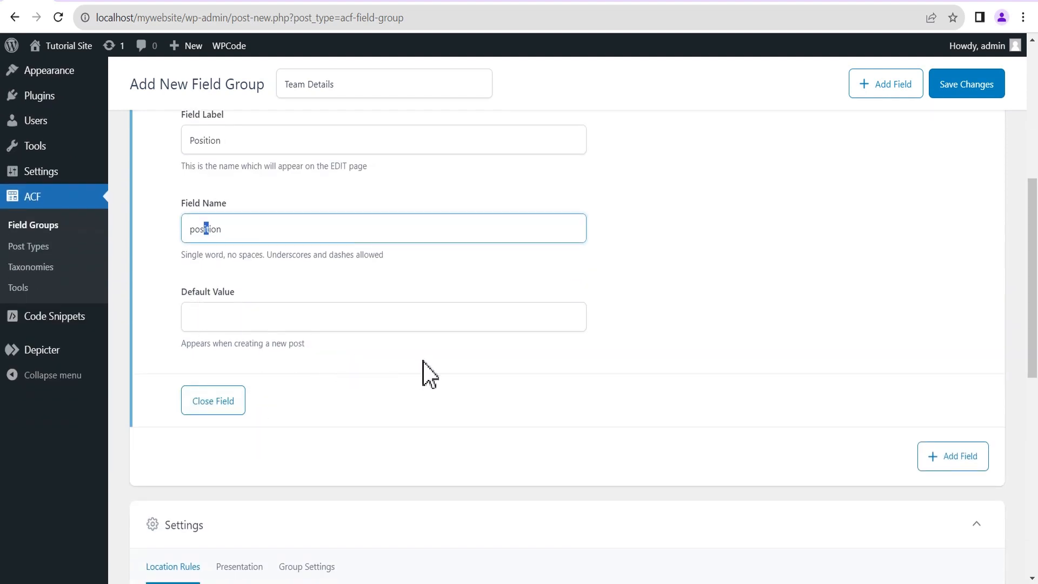
pyautogui.scroll(6, 428, 371)
# Make the Position field required and set its wrapper width to 30%.
pyautogui.click(246, 276)
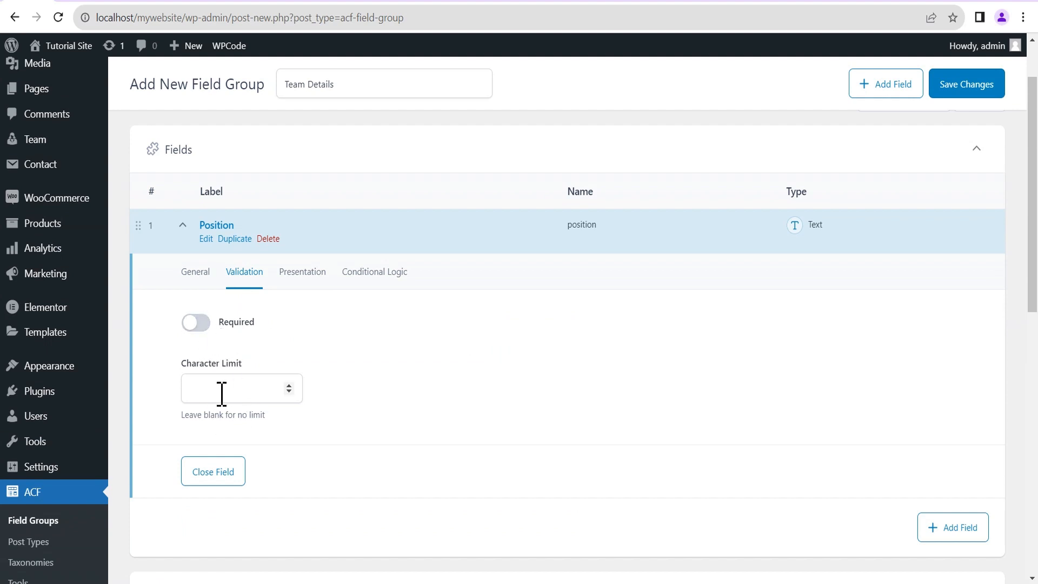
pyautogui.click(204, 324)
pyautogui.click(301, 277)
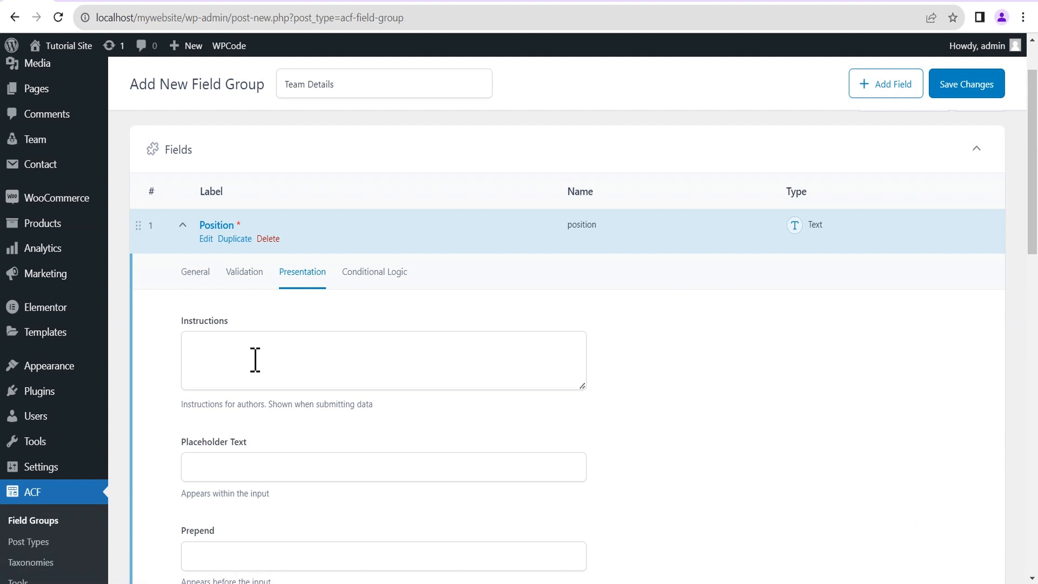
pyautogui.scroll(-1, 255, 360)
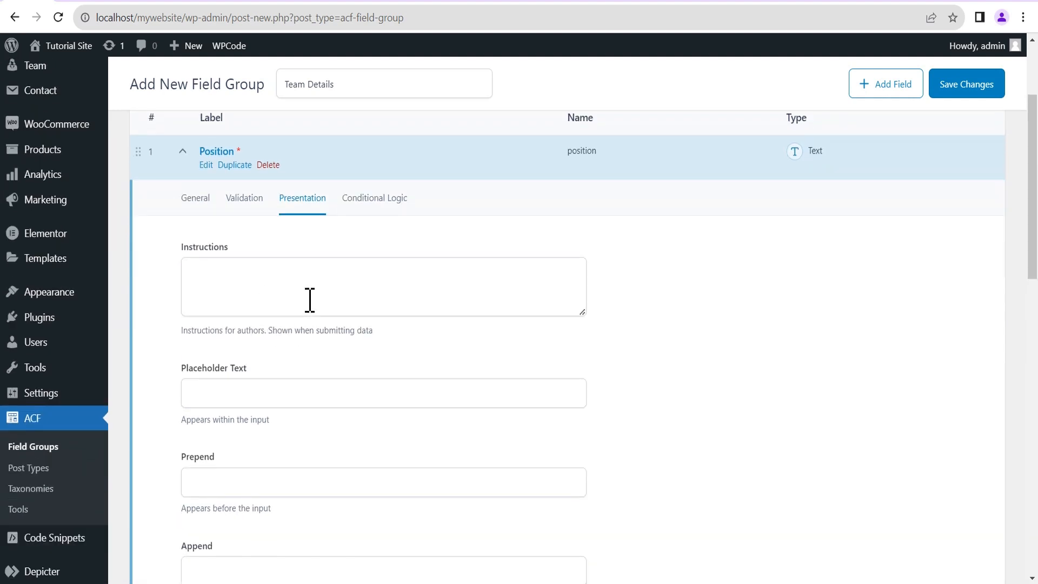
pyautogui.scroll(-1, 286, 324)
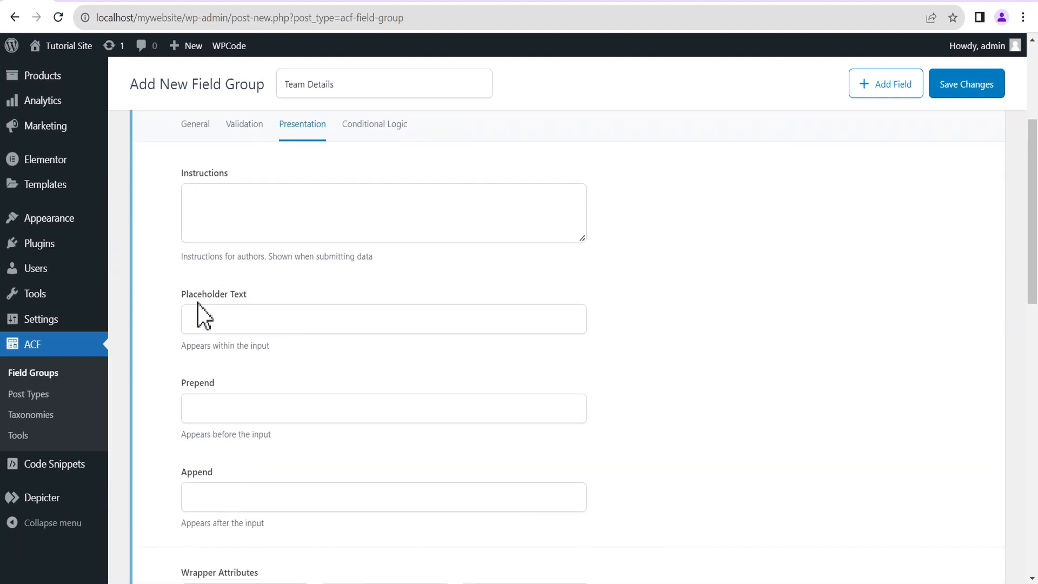
pyautogui.scroll(-1, 247, 327)
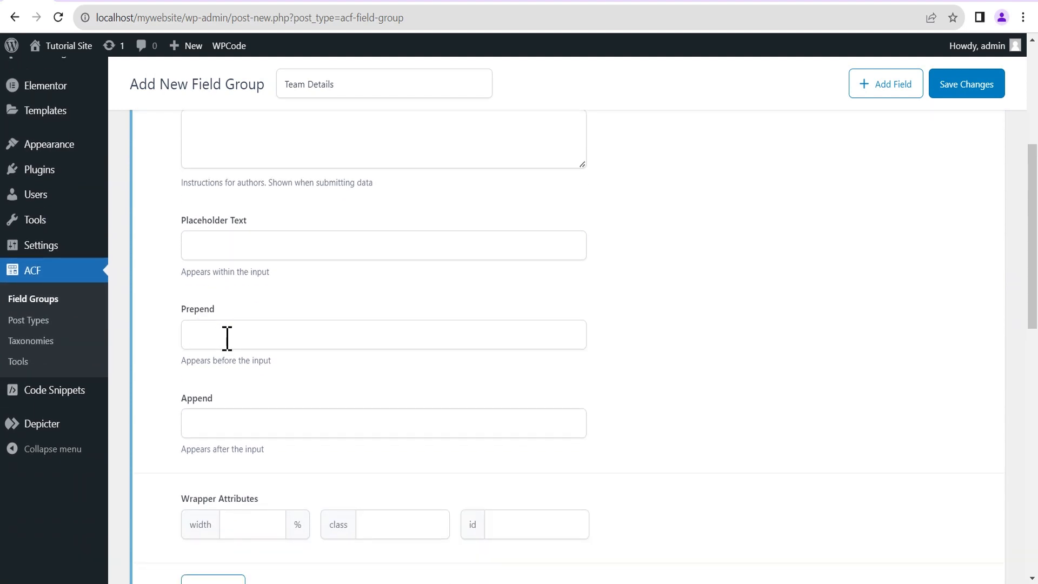
pyautogui.scroll(-3, 281, 425)
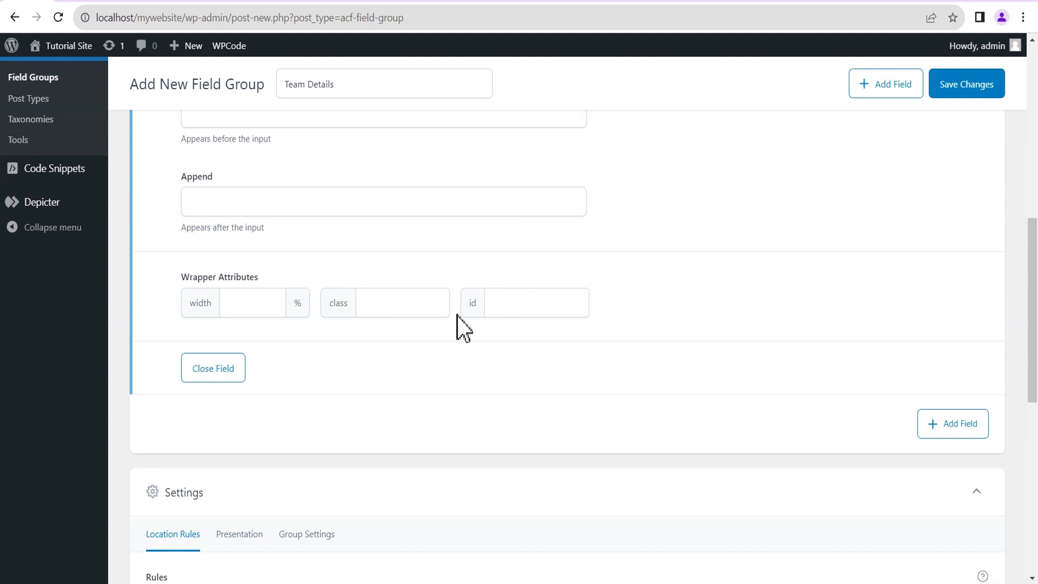
pyautogui.click(233, 302)
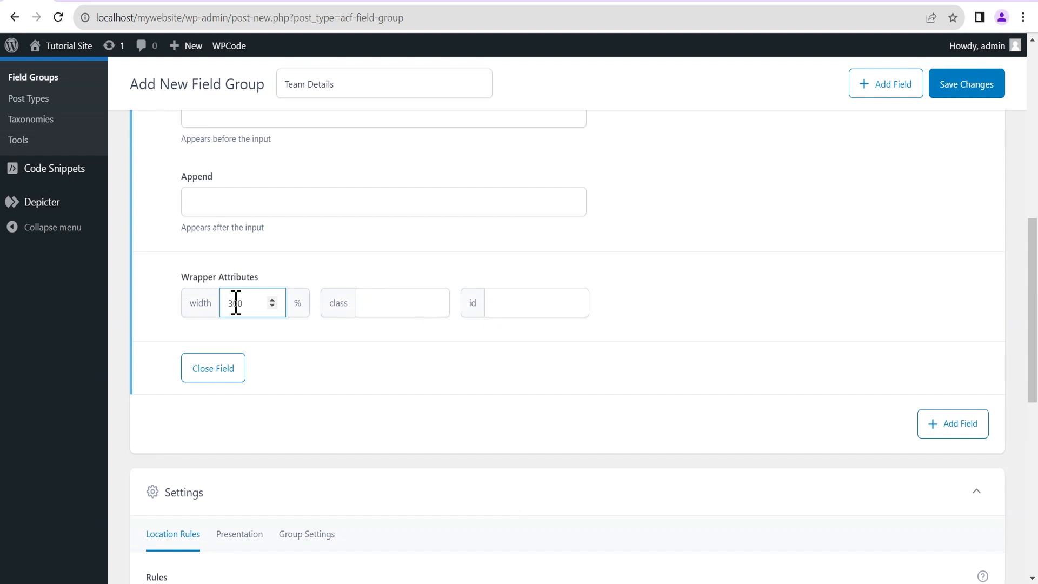
pyautogui.write('300')
pyautogui.press('BackSpace')
pyautogui.scroll(8, 481, 321)
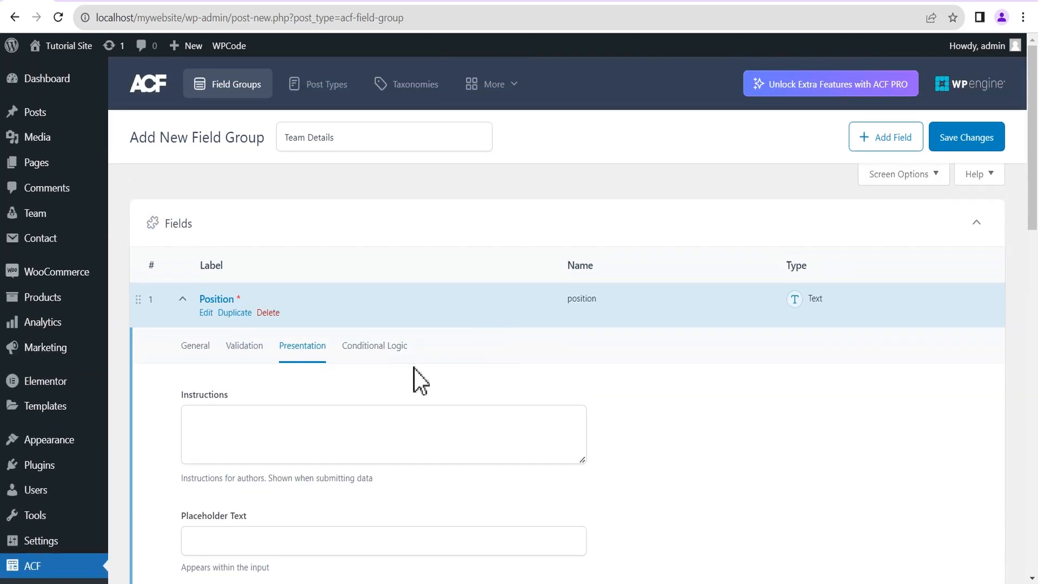
# Inspect the Position field's Conditional Logic tab, leaving the toggle off.
pyautogui.click(382, 347)
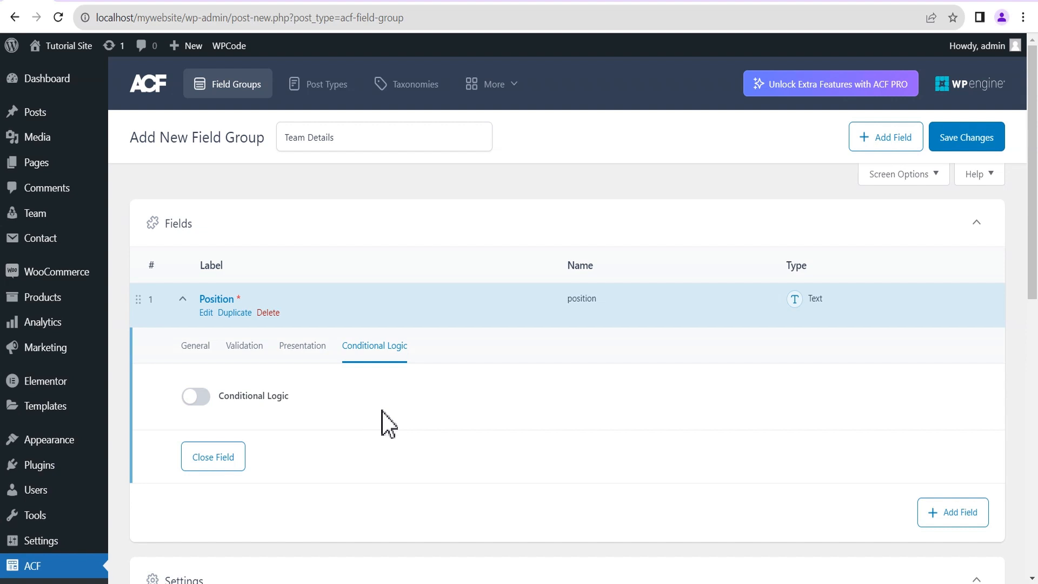
pyautogui.scroll(-1, 432, 416)
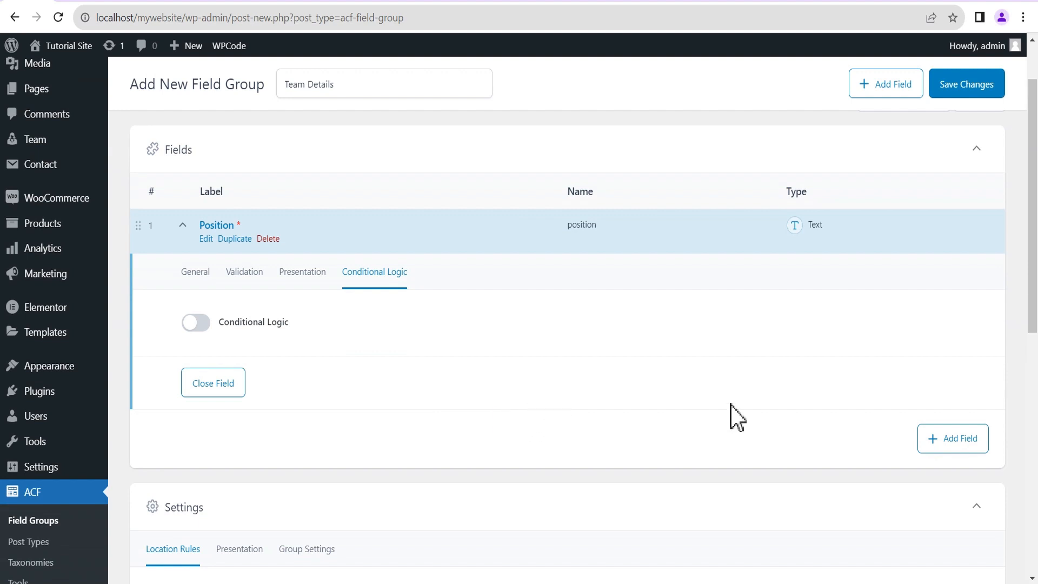
# Add a second field of type URL labelled Facebook, named facebook.
pyautogui.click(957, 439)
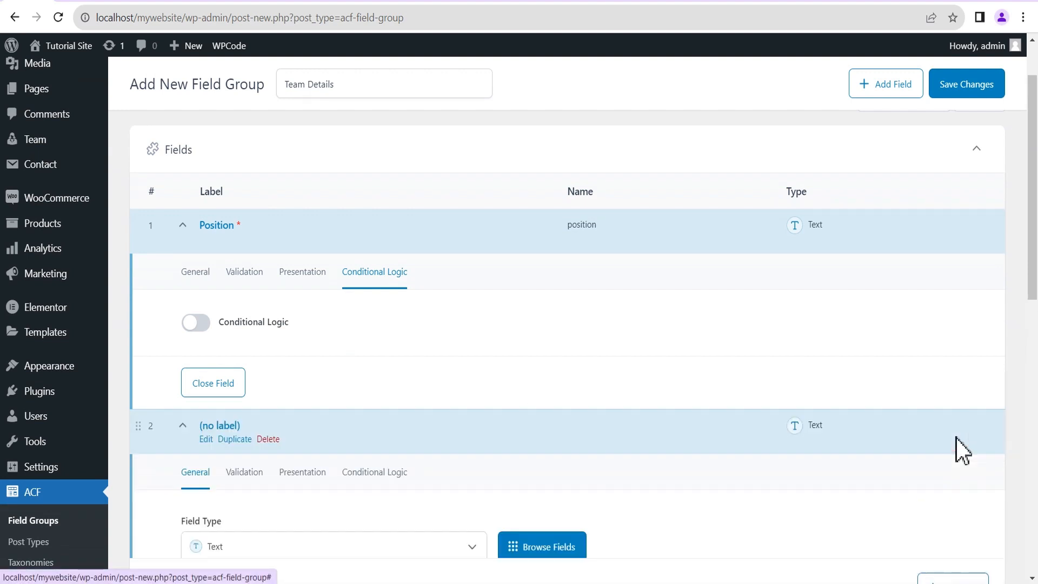
pyautogui.scroll(-2, 474, 448)
pyautogui.click(524, 393)
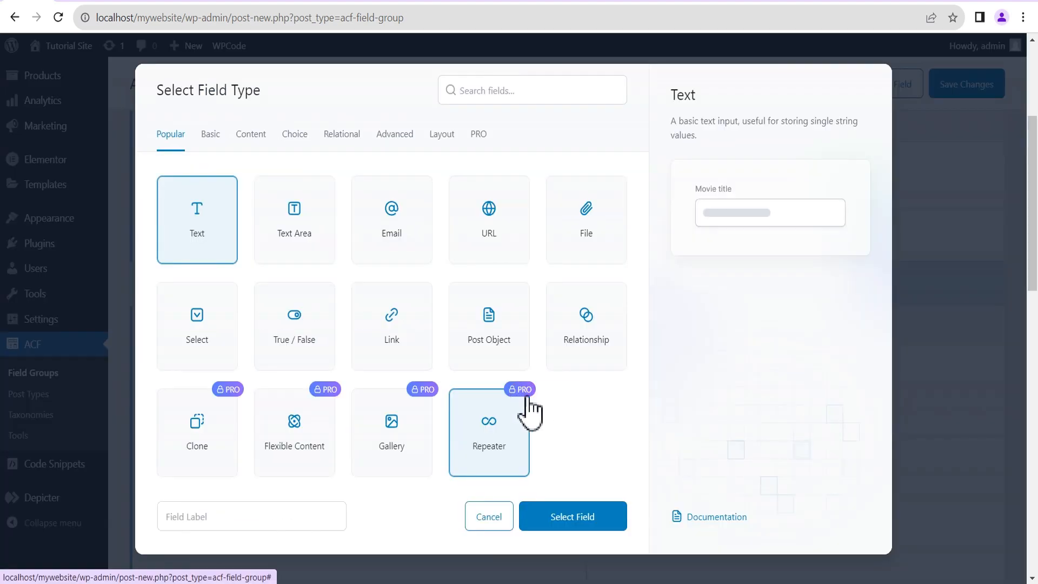
pyautogui.click(486, 219)
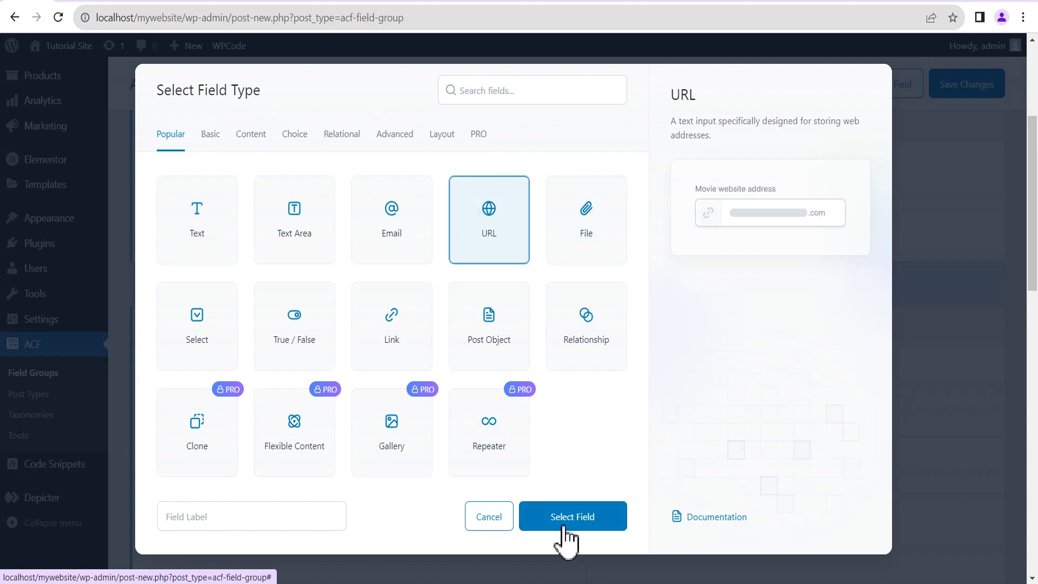
pyautogui.click(562, 521)
pyautogui.scroll(-1, 290, 447)
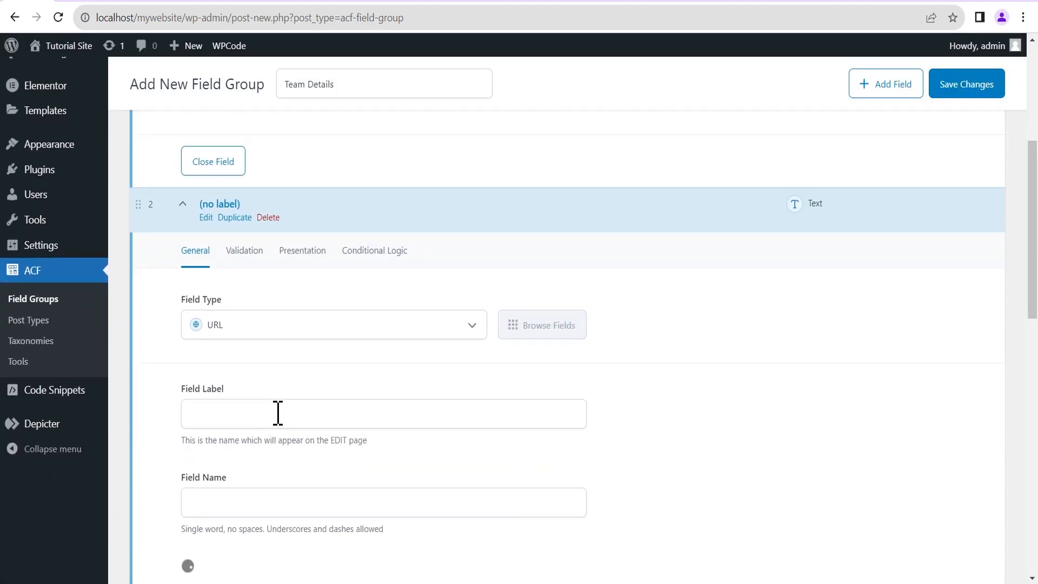
pyautogui.click(215, 413)
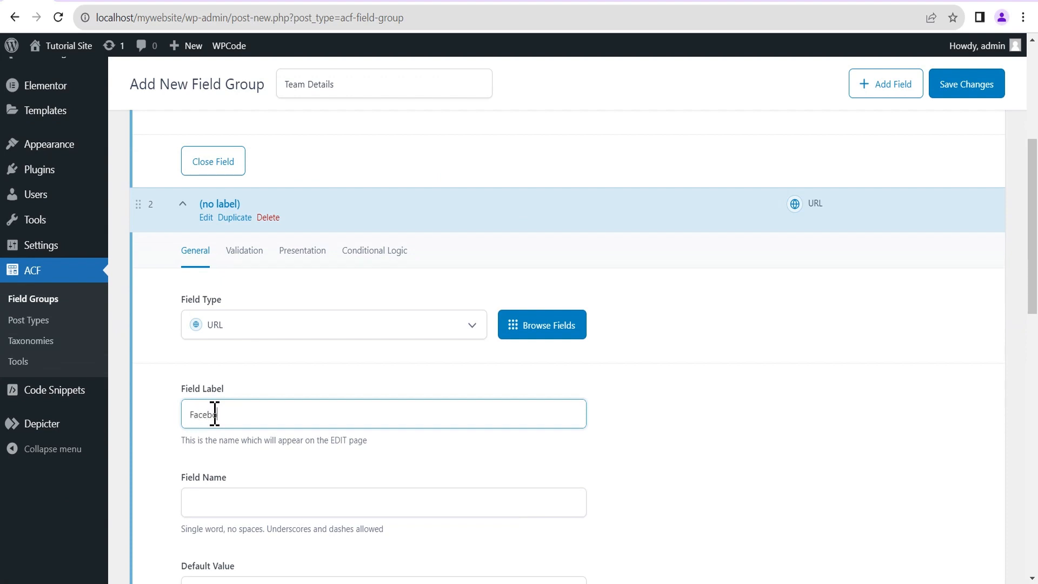
pyautogui.write('Facebook')
pyautogui.scroll(-2, 274, 447)
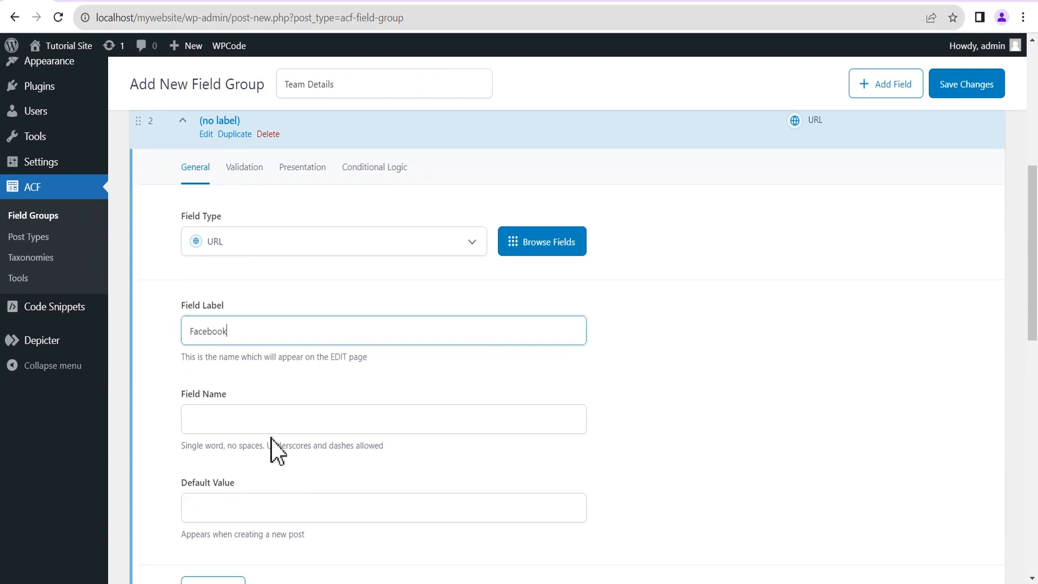
pyautogui.click(262, 355)
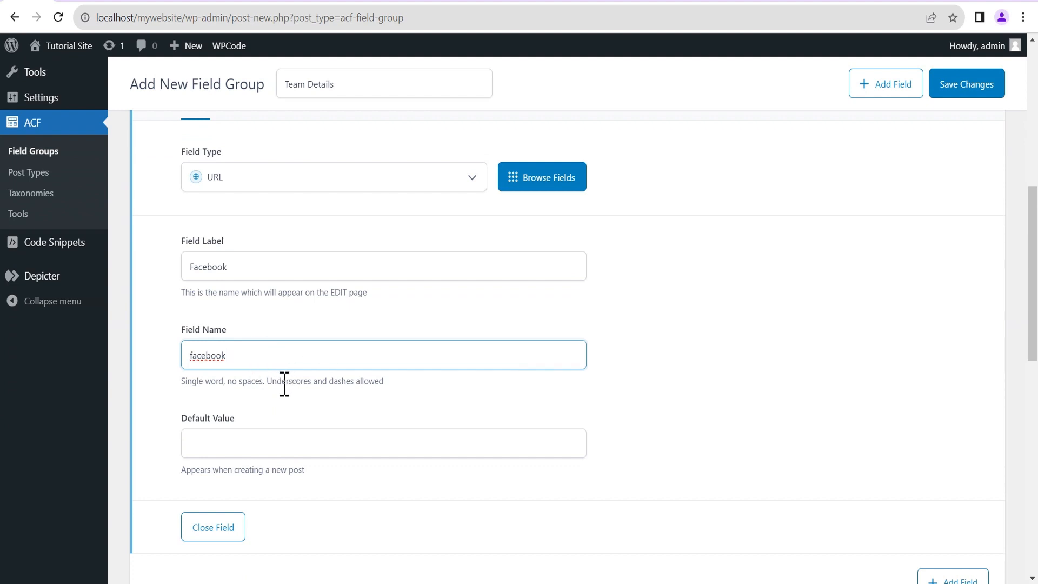
pyautogui.scroll(-1, 275, 400)
pyautogui.click(209, 366)
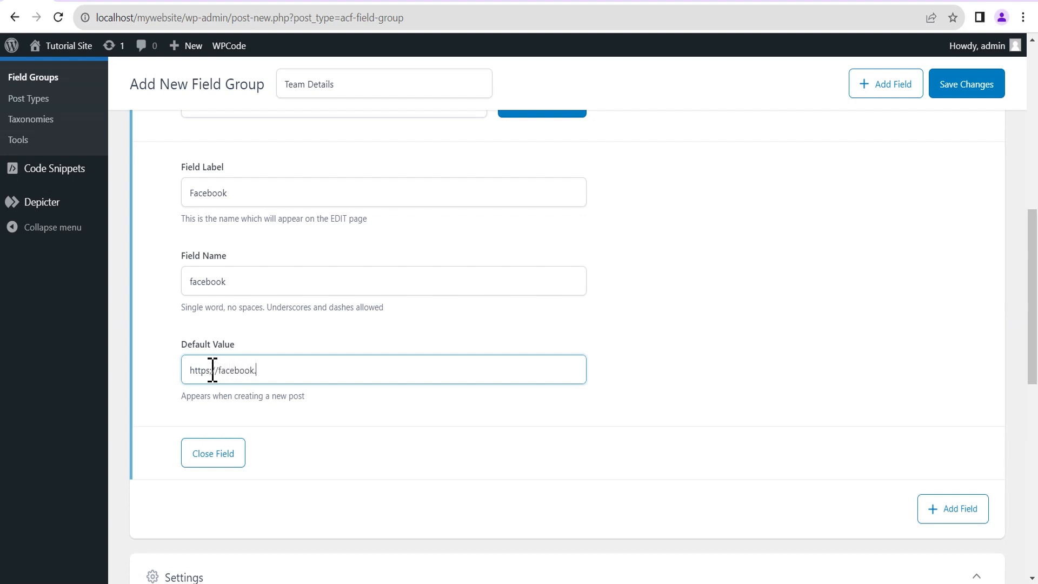
pyautogui.moveTo(285, 370); pyautogui.dragTo(186, 368)
pyautogui.click(218, 369)
pyautogui.moveTo(219, 369); pyautogui.dragTo(183, 371)
pyautogui.scroll(1, 744, 448)
pyautogui.scroll(4, 744, 449)
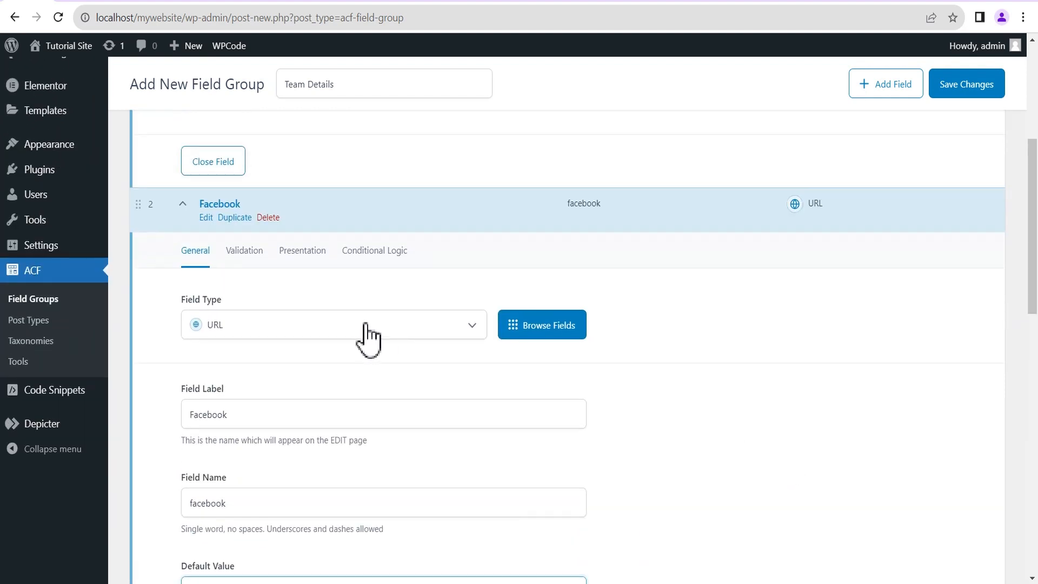
# Leave Facebook not required and set its wrapper width to 30%.
pyautogui.click(248, 255)
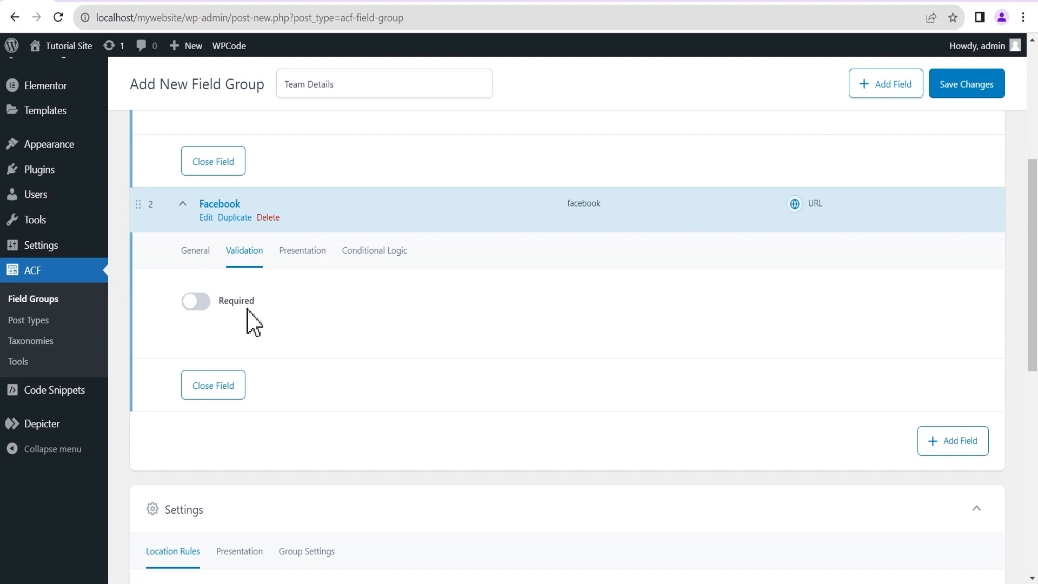
pyautogui.click(304, 261)
pyautogui.scroll(-4, 308, 268)
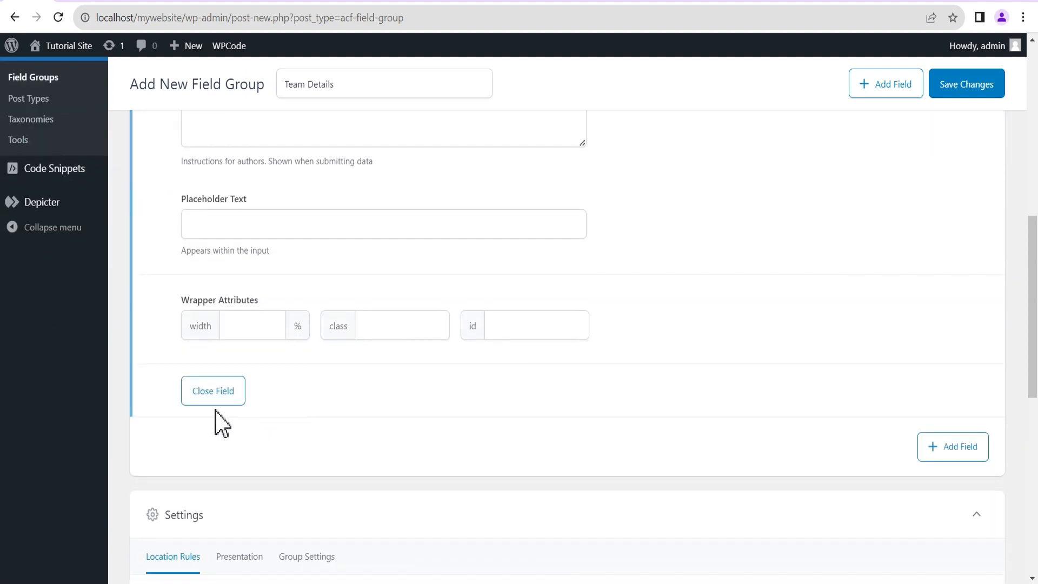
pyautogui.click(241, 326)
pyautogui.write('30')
pyautogui.scroll(5, 317, 335)
pyautogui.scroll(-10, 794, 314)
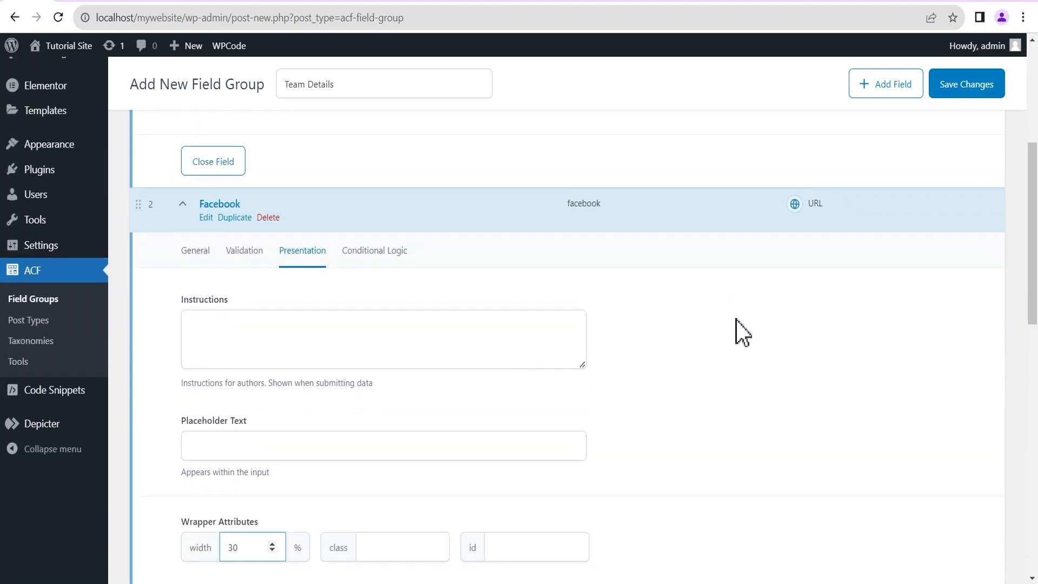
# Add a third URL field labelled Twitter, named twitter.
pyautogui.click(958, 232)
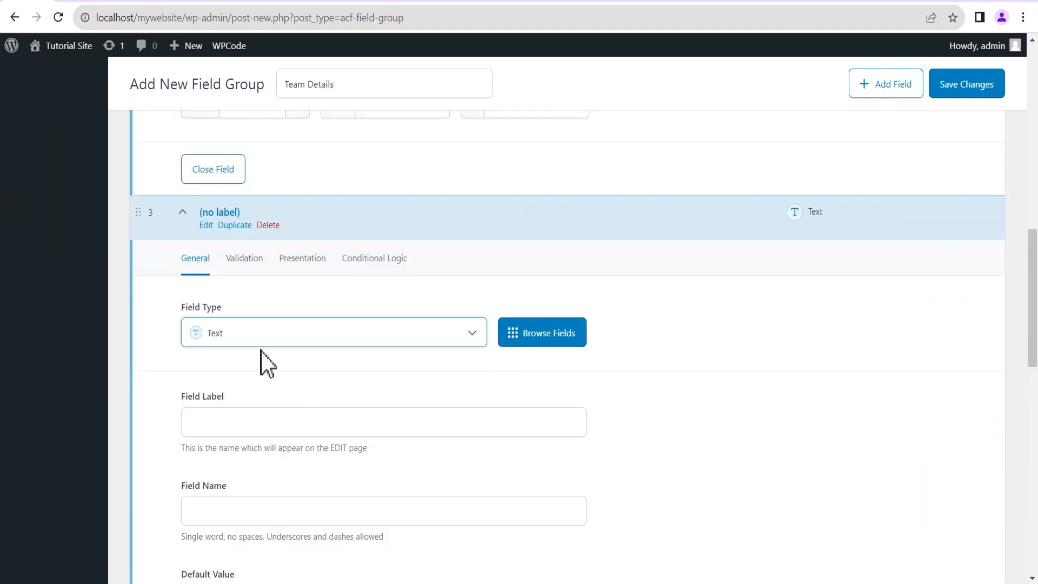
pyautogui.click(520, 340)
pyautogui.click(487, 241)
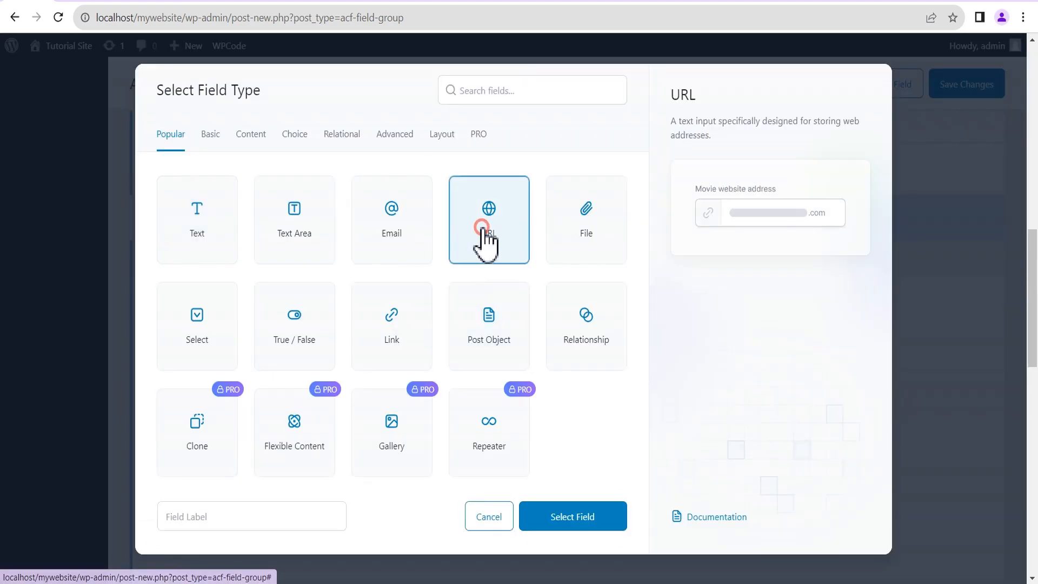
pyautogui.click(557, 514)
pyautogui.scroll(-1, 407, 387)
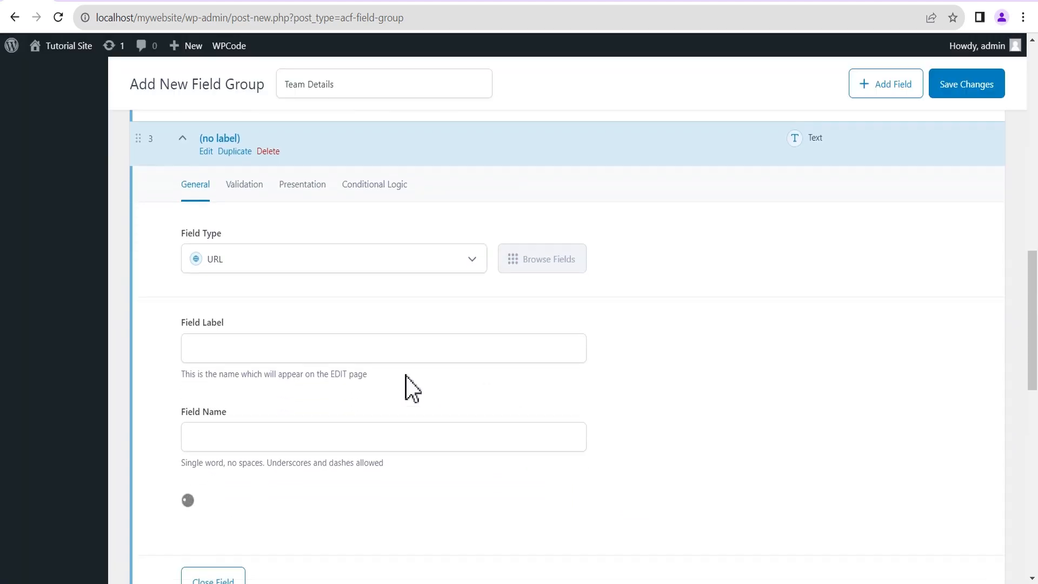
pyautogui.click(222, 347)
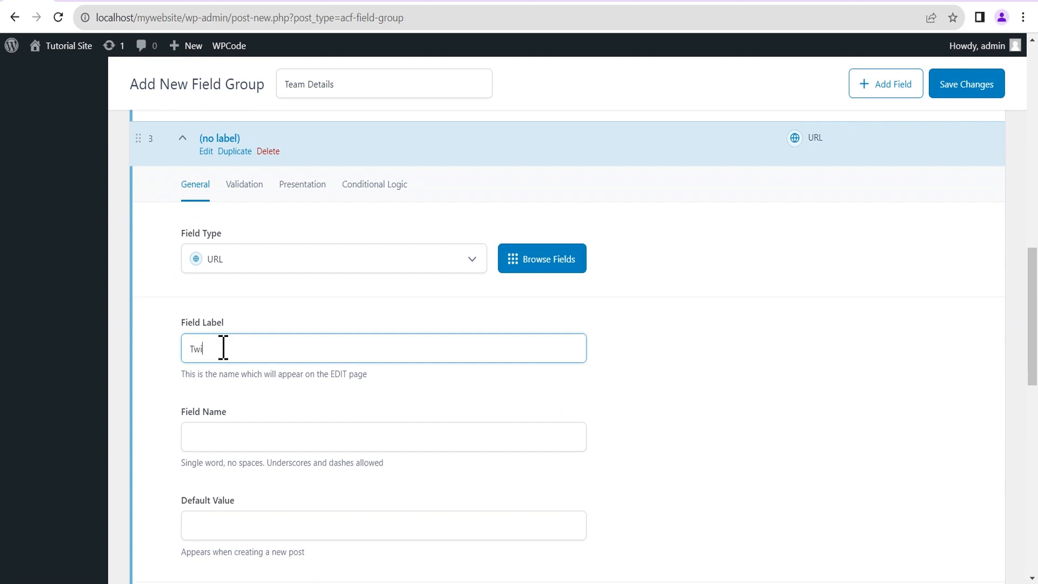
pyautogui.click(208, 435)
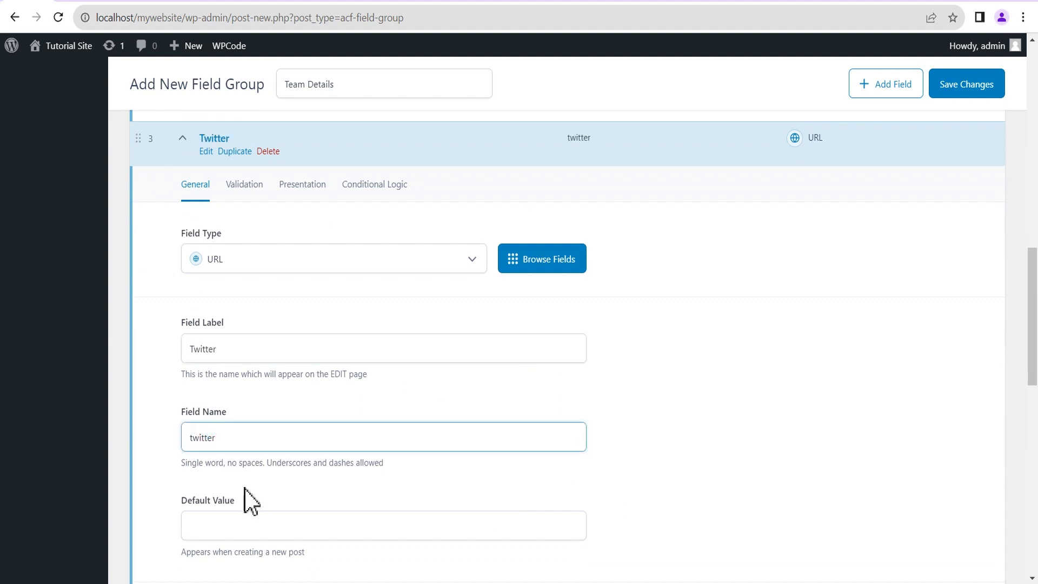
pyautogui.scroll(-2, 237, 486)
pyautogui.click(234, 377)
pyautogui.write('https://twit')
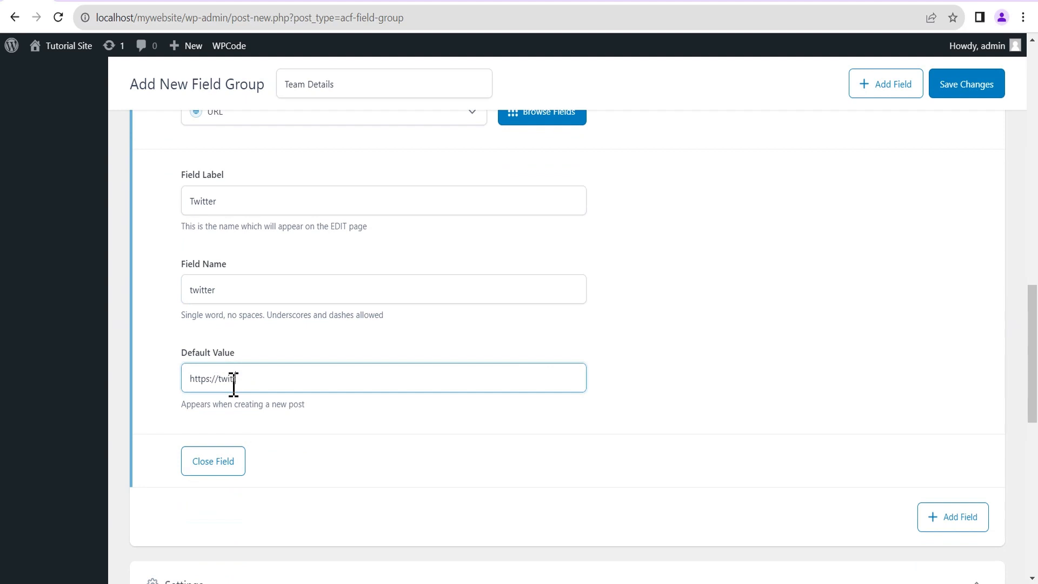
pyautogui.write('ter.com')
pyautogui.scroll(2, 602, 389)
pyautogui.click(291, 186)
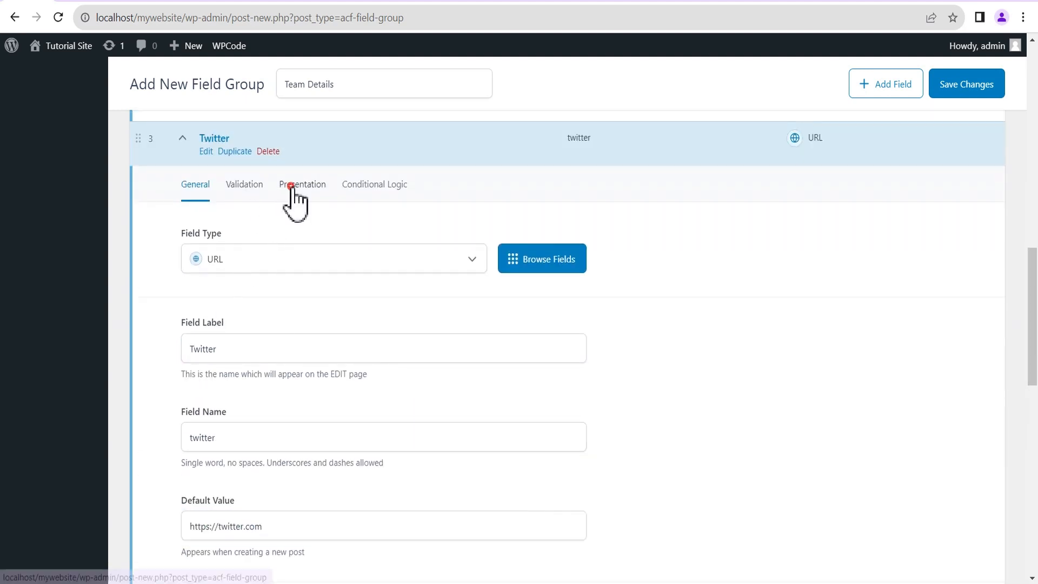
pyautogui.scroll(-1, 302, 281)
pyautogui.click(239, 407)
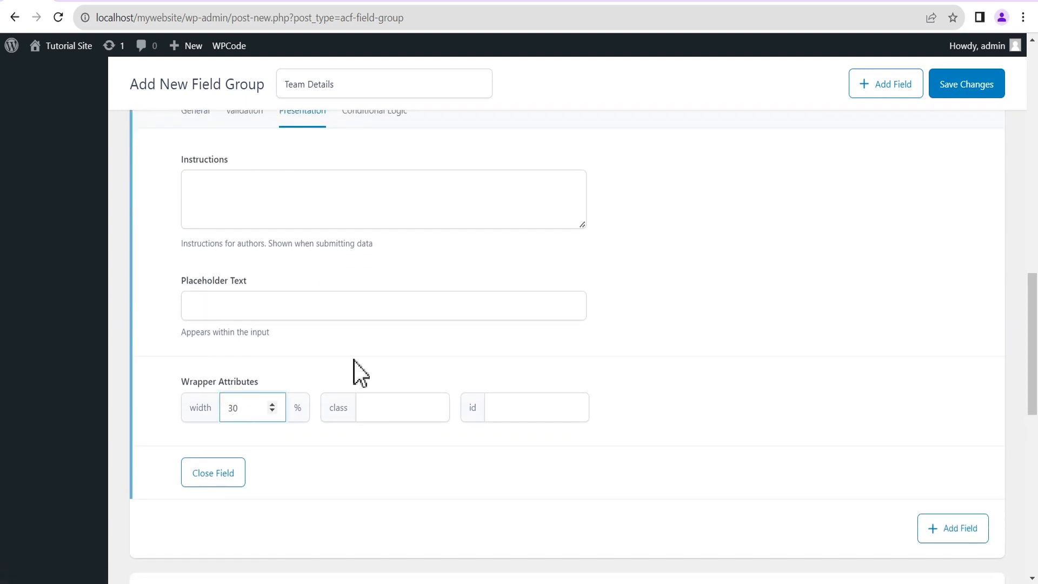
pyautogui.scroll(2, 713, 475)
pyautogui.scroll(-3, 832, 471)
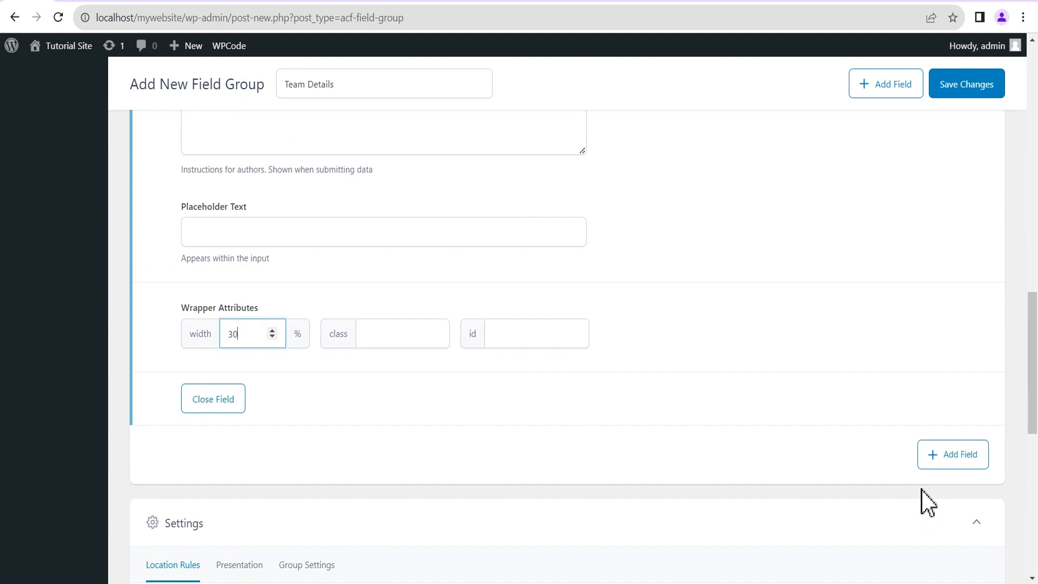
# Add a fourth URL field labelled Instagram, named instagram.
pyautogui.click(951, 455)
pyautogui.scroll(-2, 332, 433)
pyautogui.click(519, 417)
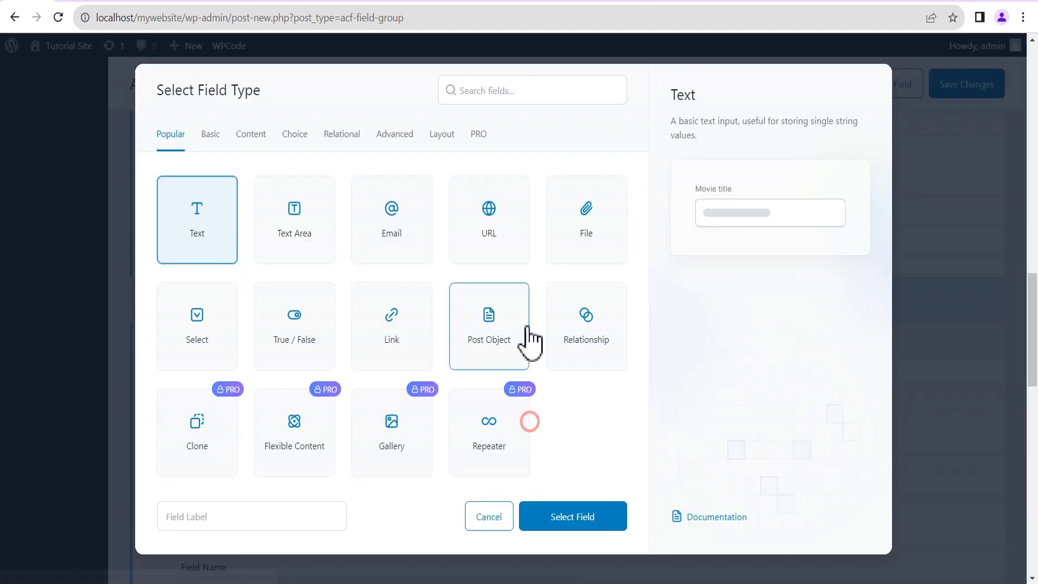
pyautogui.click(487, 238)
pyautogui.click(572, 519)
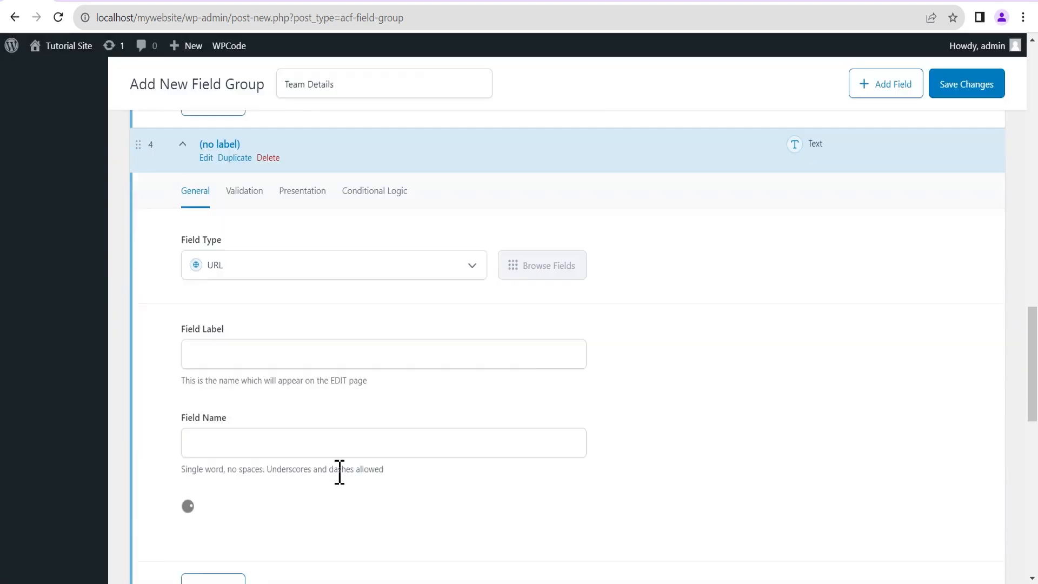
pyautogui.scroll(-1, 281, 378)
pyautogui.click(234, 281)
pyautogui.write('In')
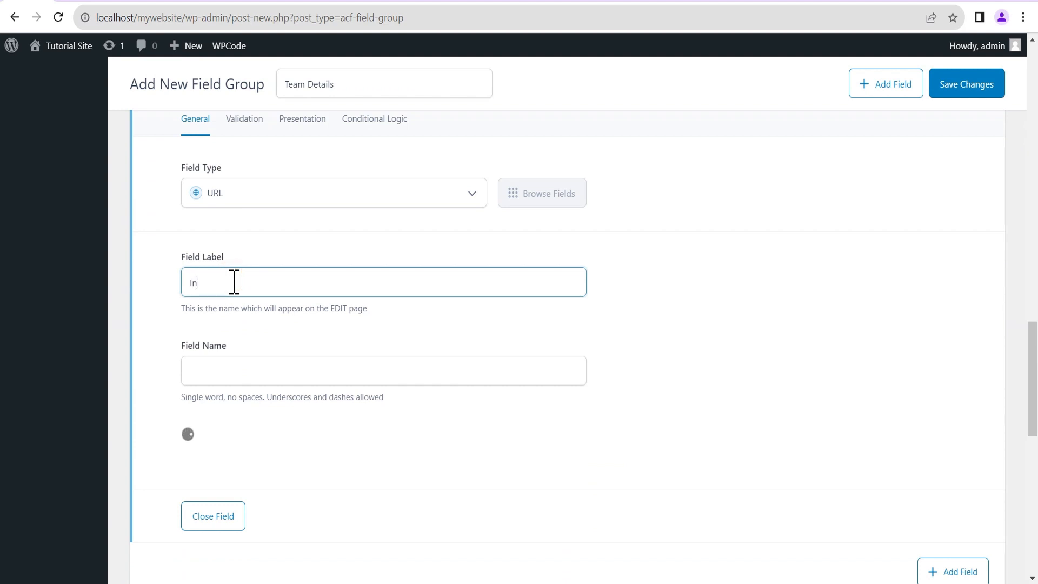
pyautogui.write('stagra,m')
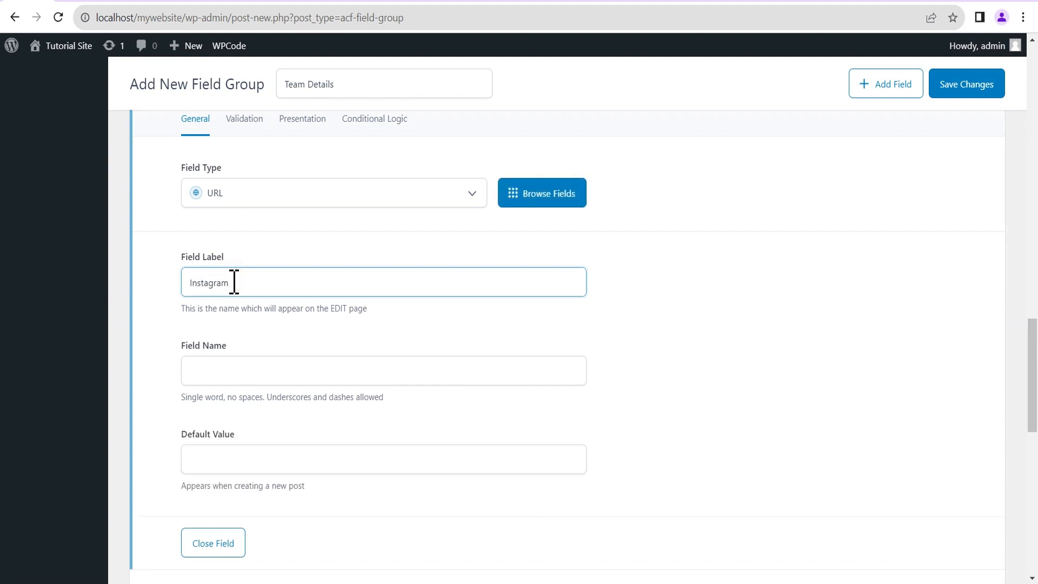
pyautogui.click(292, 335)
pyautogui.scroll(-1, 273, 433)
pyautogui.click(258, 389)
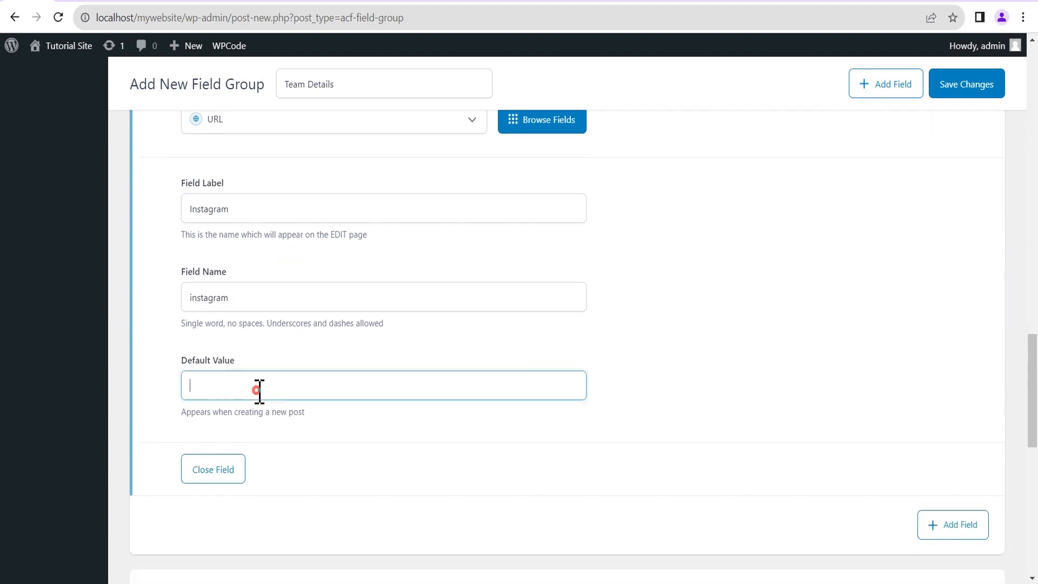
pyautogui.write('https://instagram.com')
pyautogui.scroll(1, 790, 450)
pyautogui.scroll(-1, 806, 458)
pyautogui.scroll(1, 813, 460)
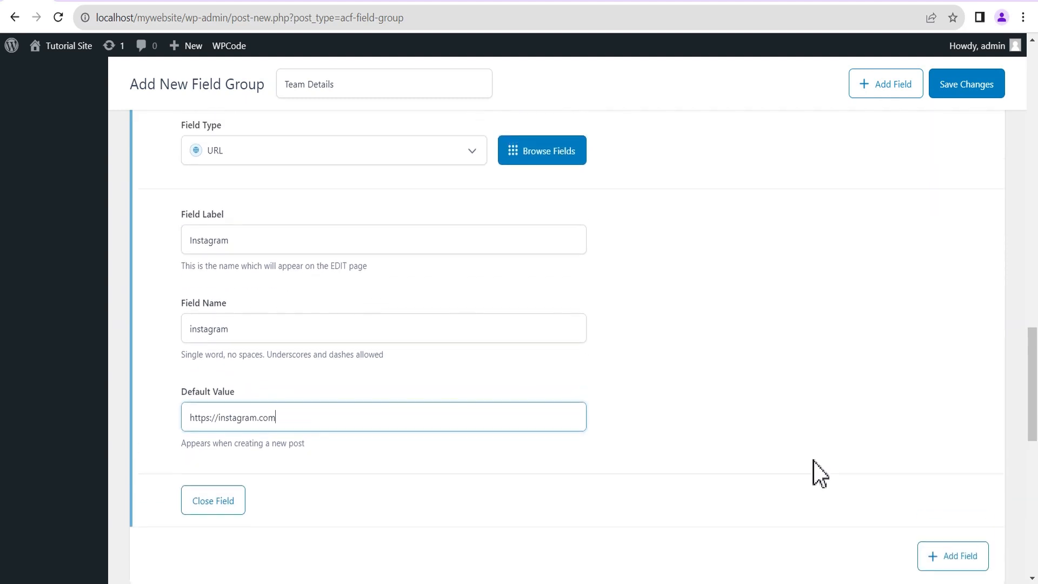
pyautogui.scroll(5, 812, 460)
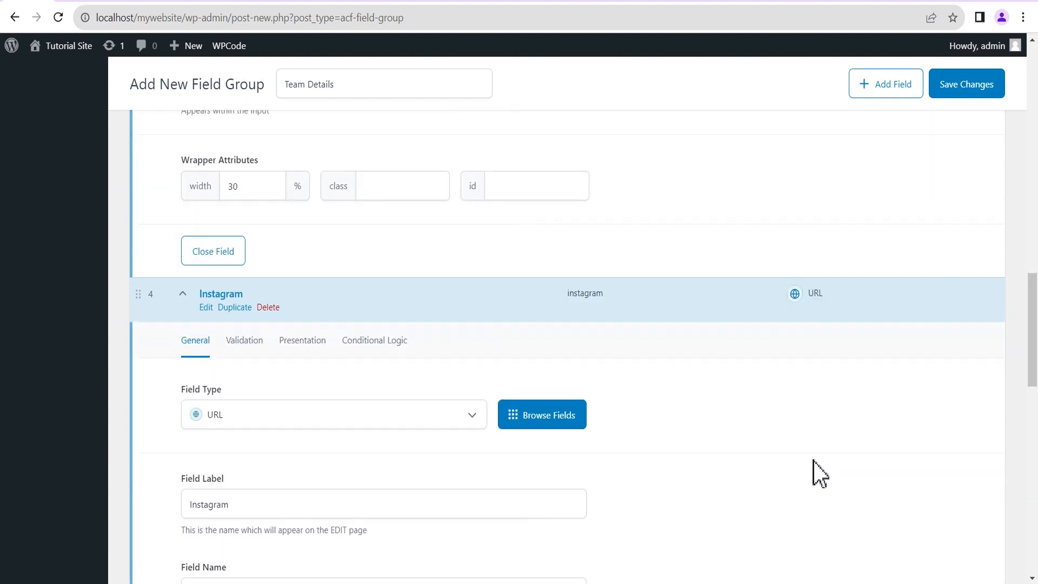
# Collapse the Instagram, Twitter and Facebook field panels.
pyautogui.click(214, 296)
pyautogui.scroll(2, 528, 313)
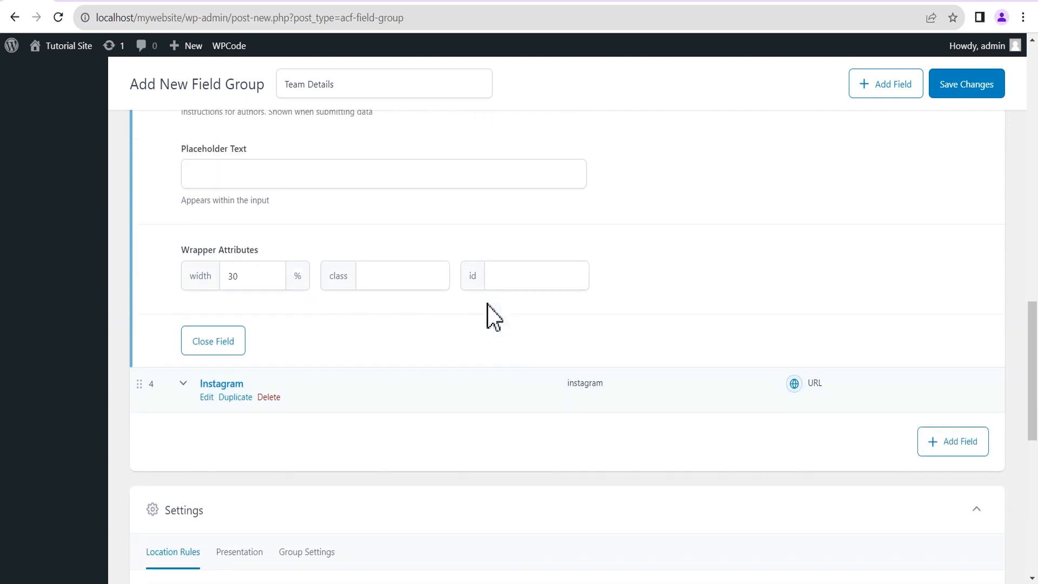
pyautogui.scroll(6, 484, 301)
pyautogui.click(184, 288)
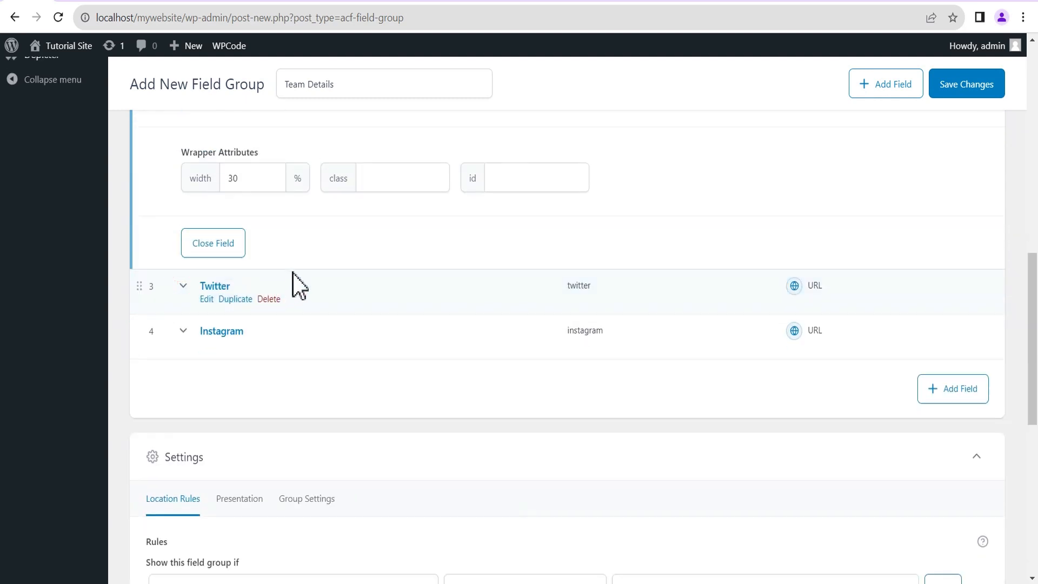
pyautogui.scroll(9, 329, 273)
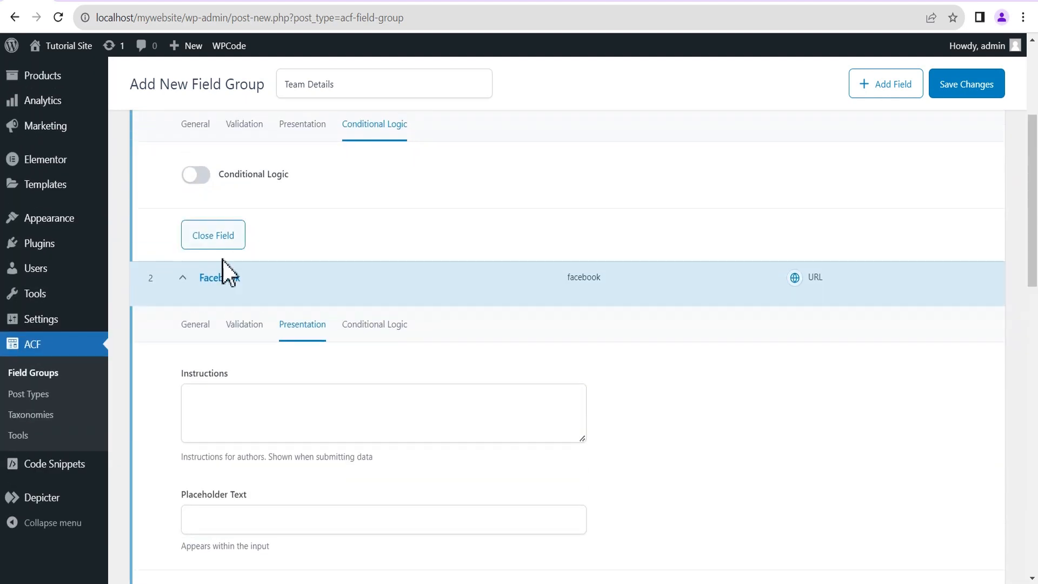
pyautogui.click(182, 278)
pyautogui.scroll(1, 405, 289)
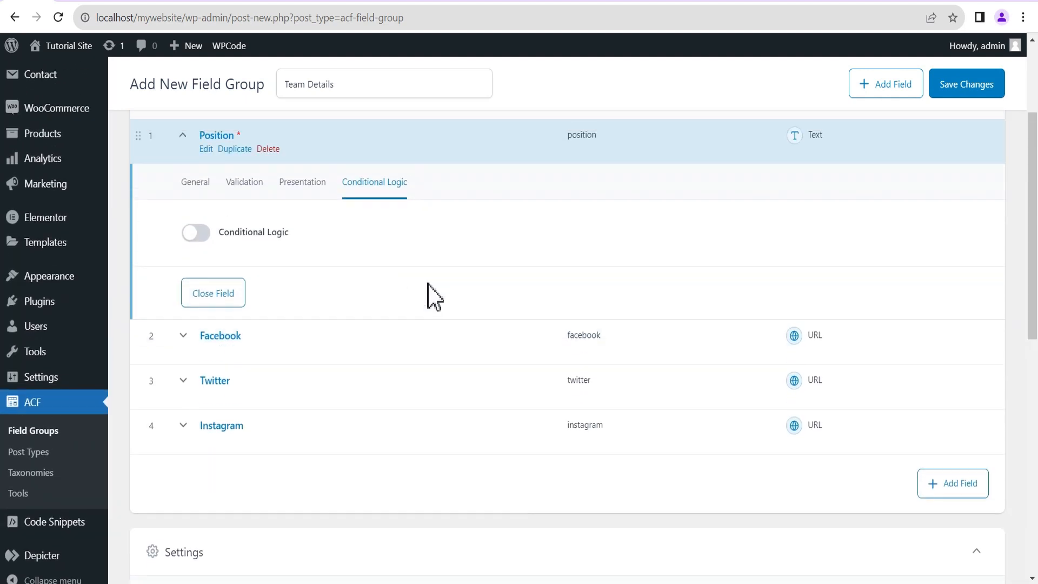
# Set the location rule to Post Type is equal to Team.
pyautogui.scroll(-5, 432, 296)
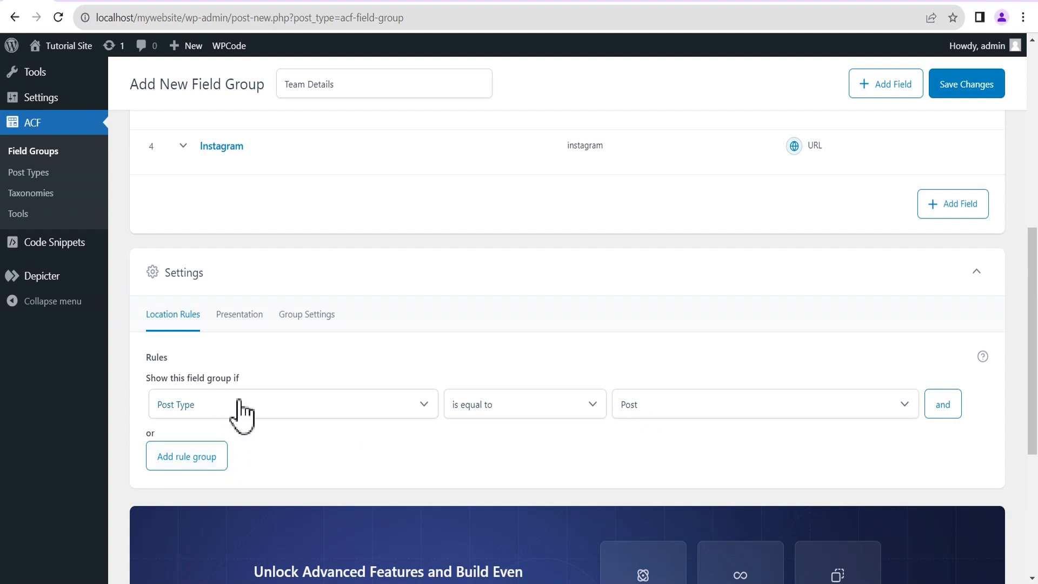
pyautogui.click(647, 417)
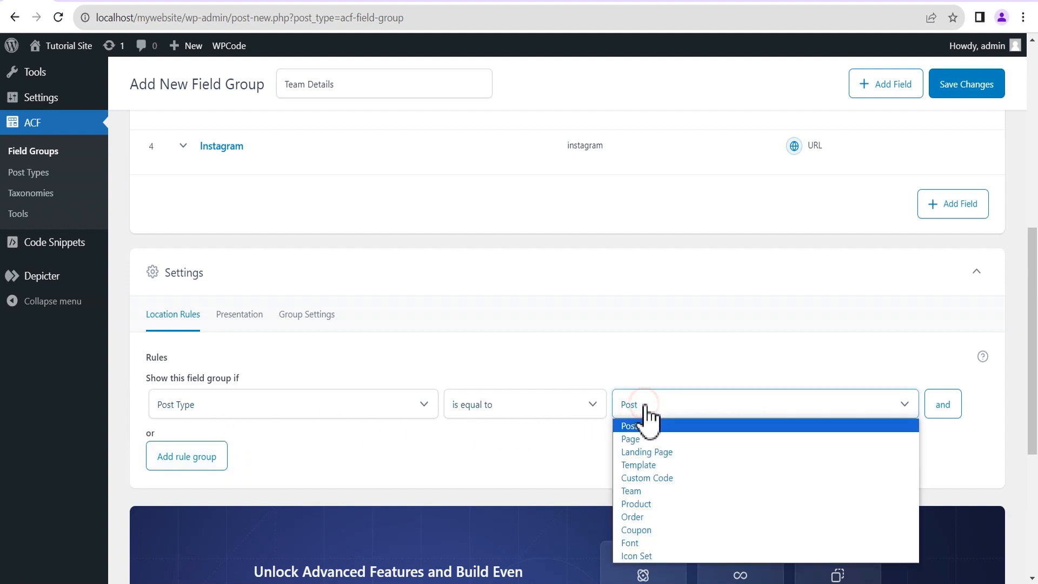
pyautogui.click(631, 492)
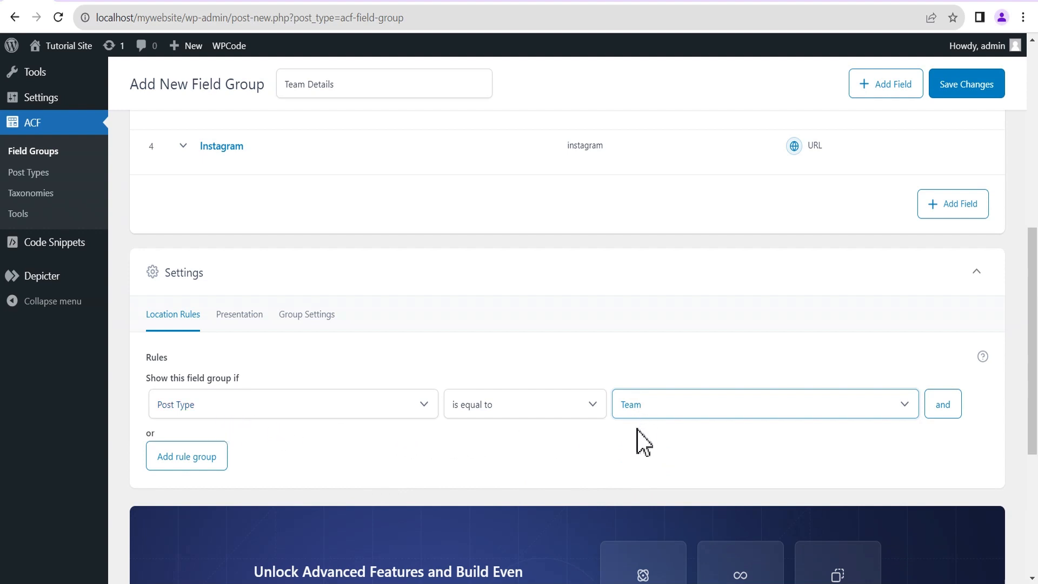
# Review the field group's Presentation and Group Settings tabs.
pyautogui.click(243, 316)
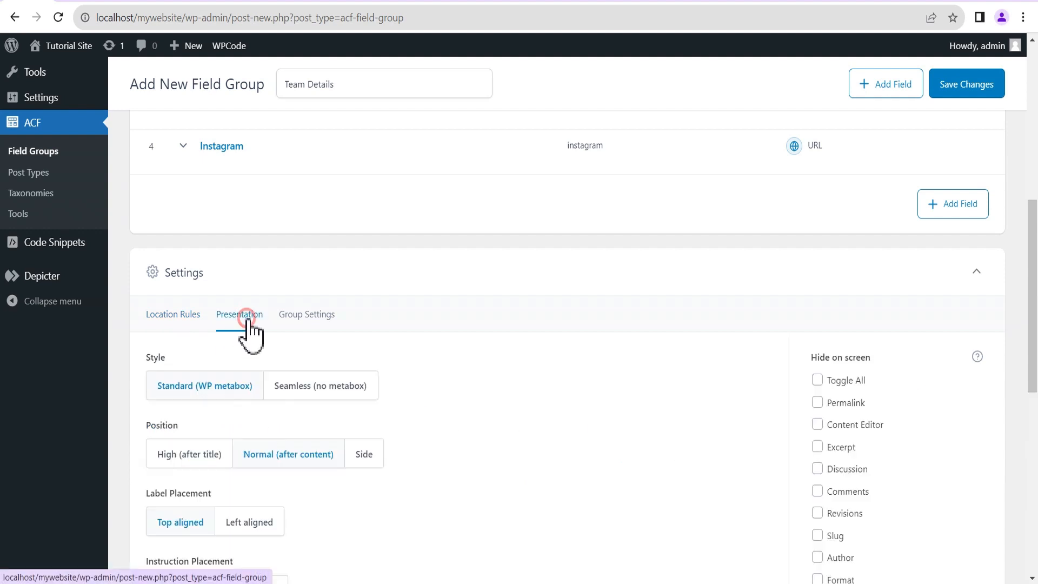
pyautogui.scroll(-2, 500, 378)
pyautogui.scroll(-2, 497, 380)
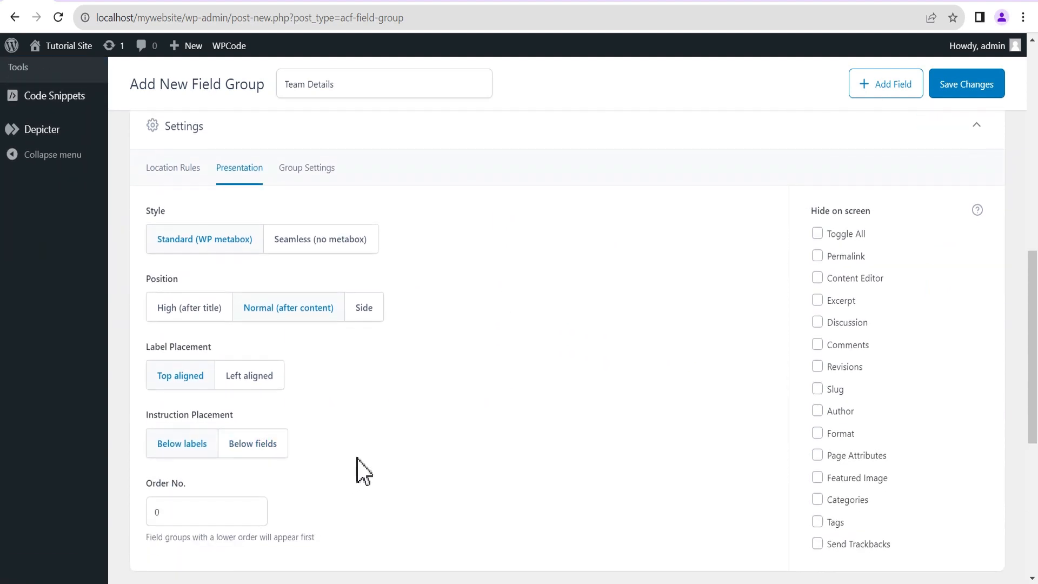
pyautogui.scroll(2, 329, 351)
pyautogui.click(304, 240)
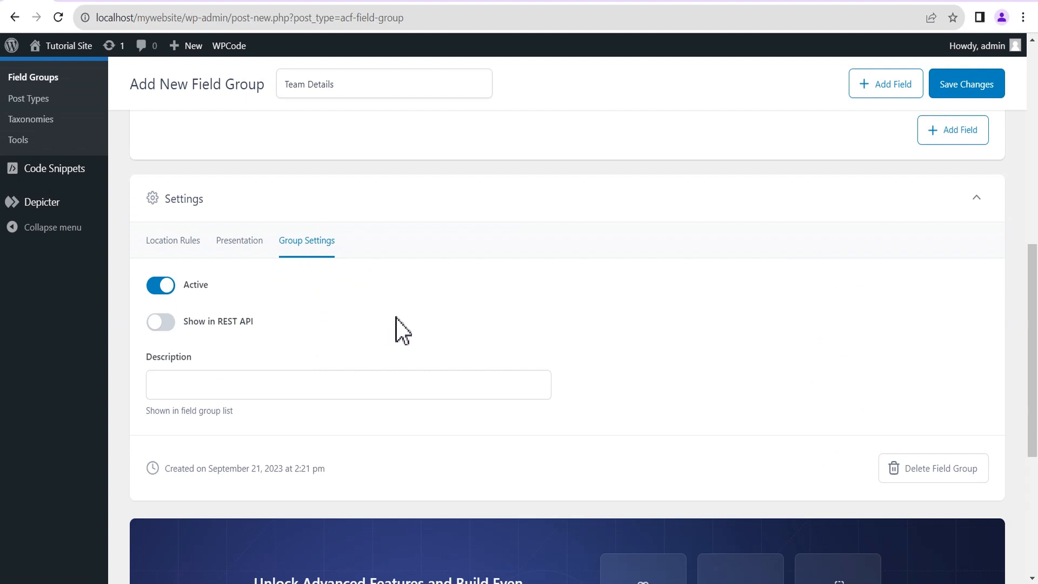
pyautogui.scroll(4, 832, 314)
pyautogui.scroll(4, 858, 312)
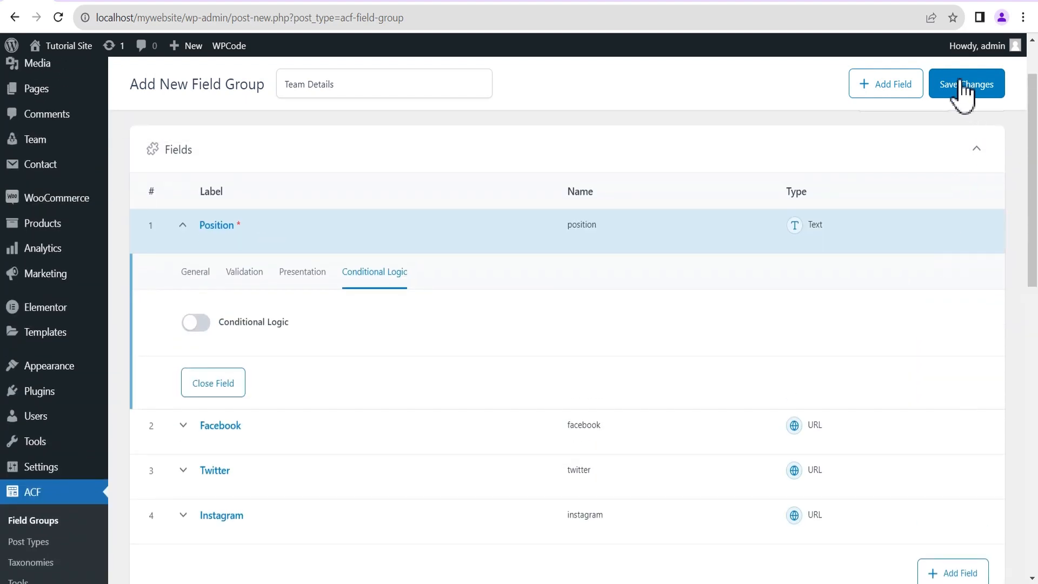
pyautogui.click(964, 90)
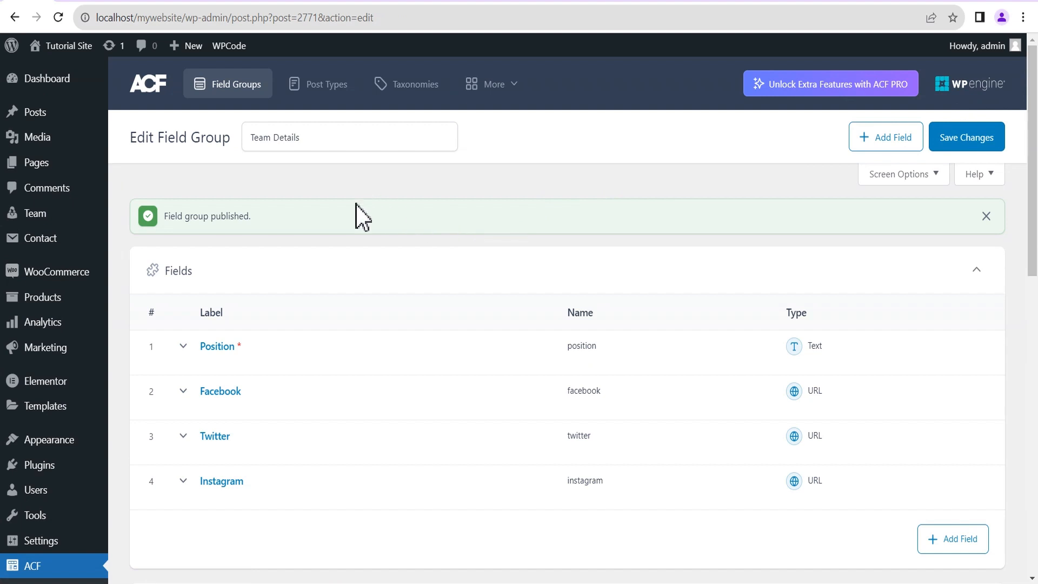
pyautogui.scroll(-3, 269, 248)
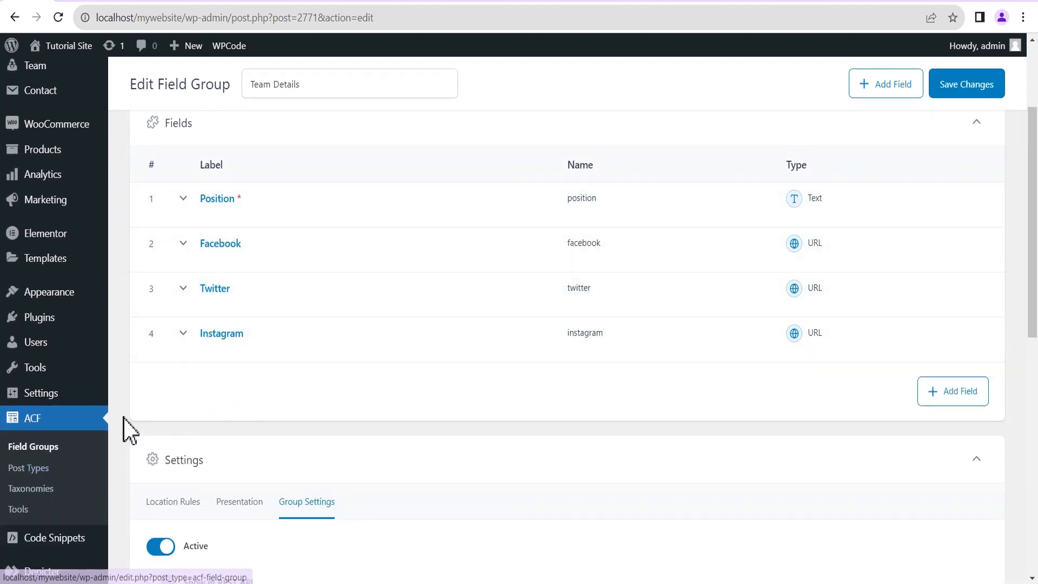
# Go to ACF Taxonomies and choose Add New to get an empty taxonomy form.
pyautogui.click(50, 498)
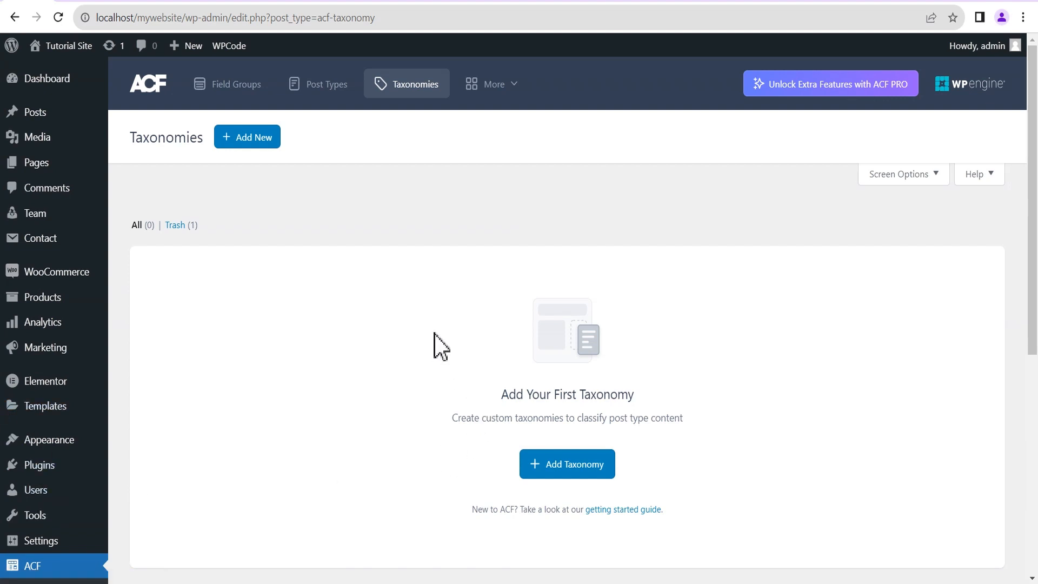
pyautogui.scroll(-1, 433, 333)
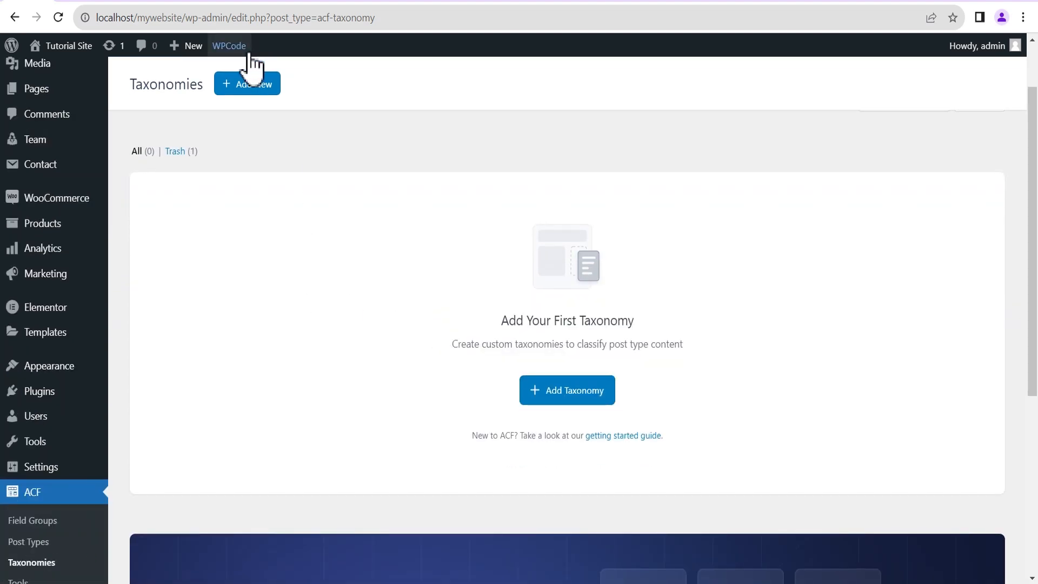
pyautogui.click(244, 86)
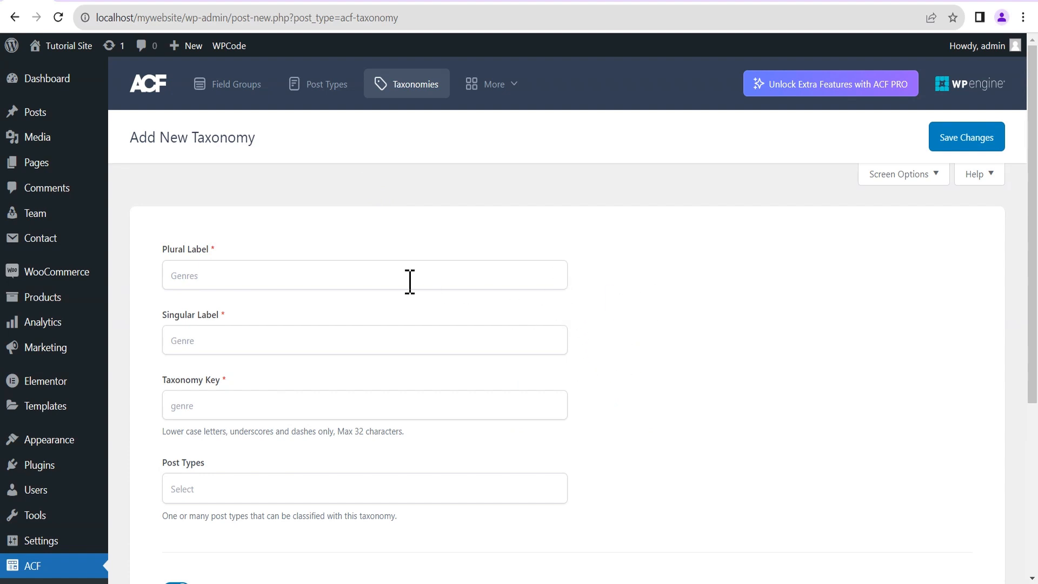
# Enter labels Roles and Role, with the taxonomy key filled as role.
pyautogui.click(208, 275)
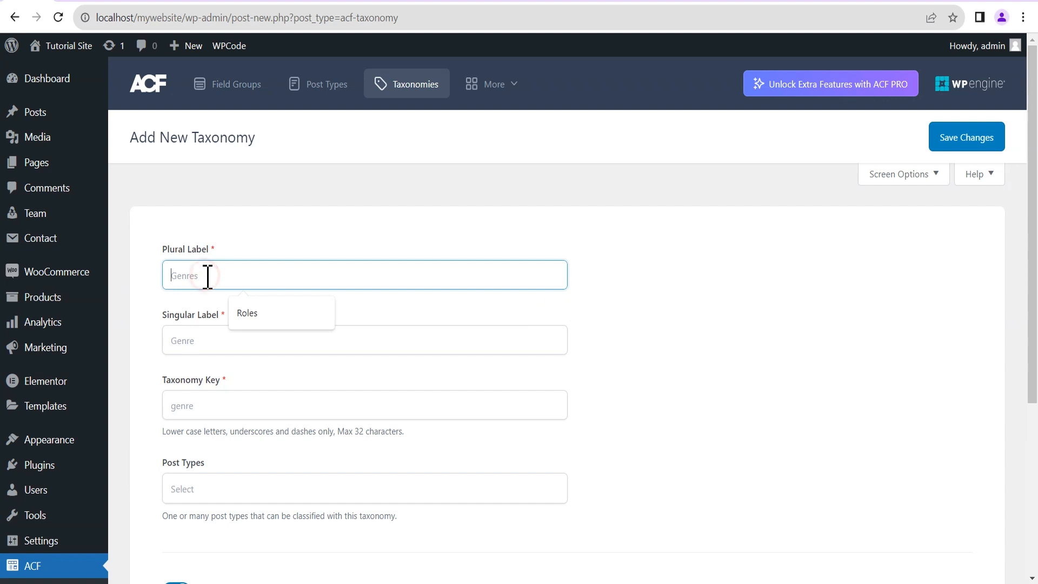
pyautogui.click(262, 330)
pyautogui.click(234, 348)
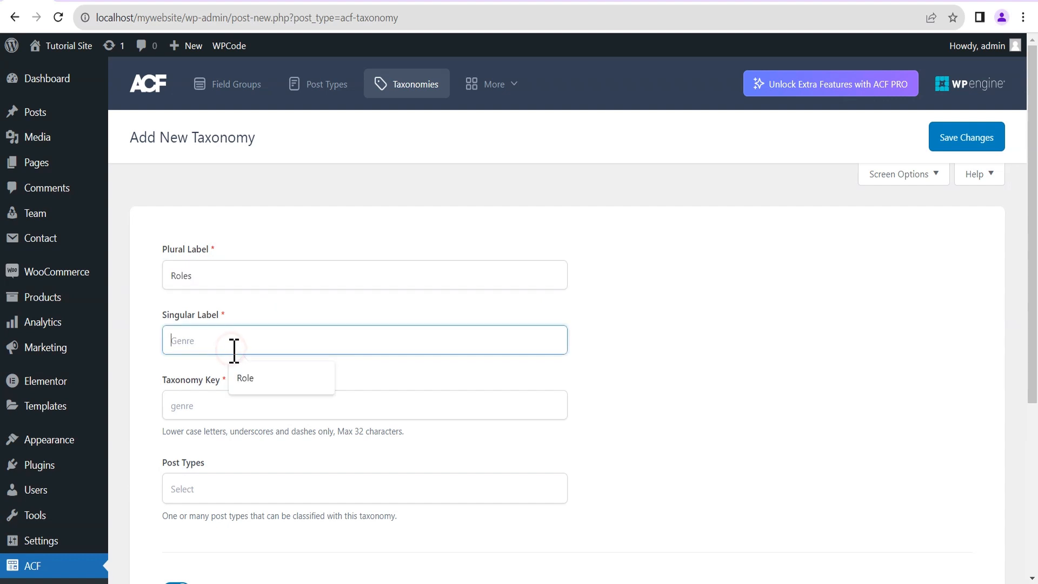
pyautogui.click(265, 382)
pyautogui.scroll(-2, 273, 381)
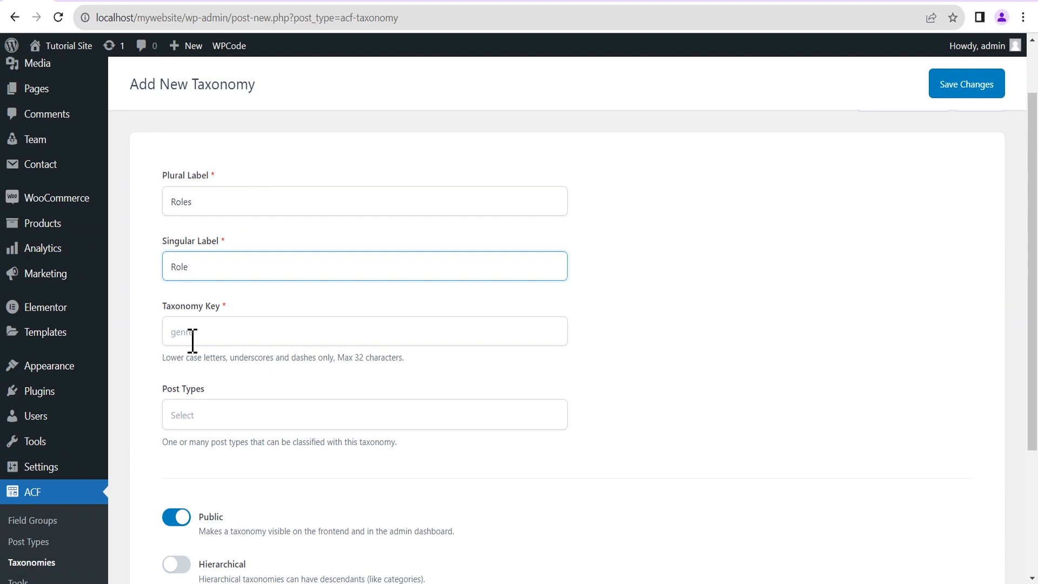
pyautogui.click(274, 341)
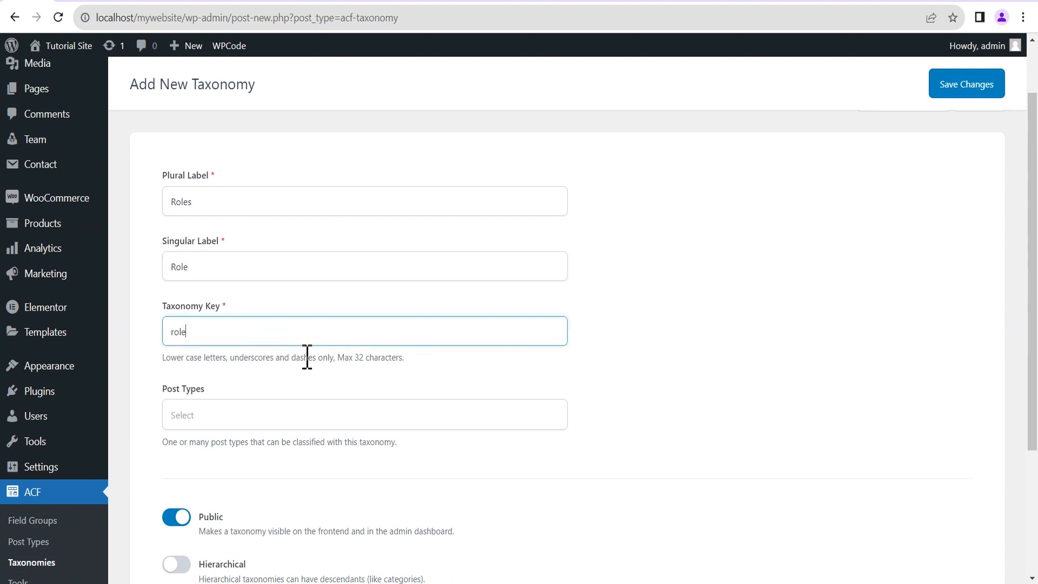
# Attach the taxonomy to the Team post type and switch on Hierarchical.
pyautogui.scroll(-1, 249, 368)
pyautogui.click(215, 345)
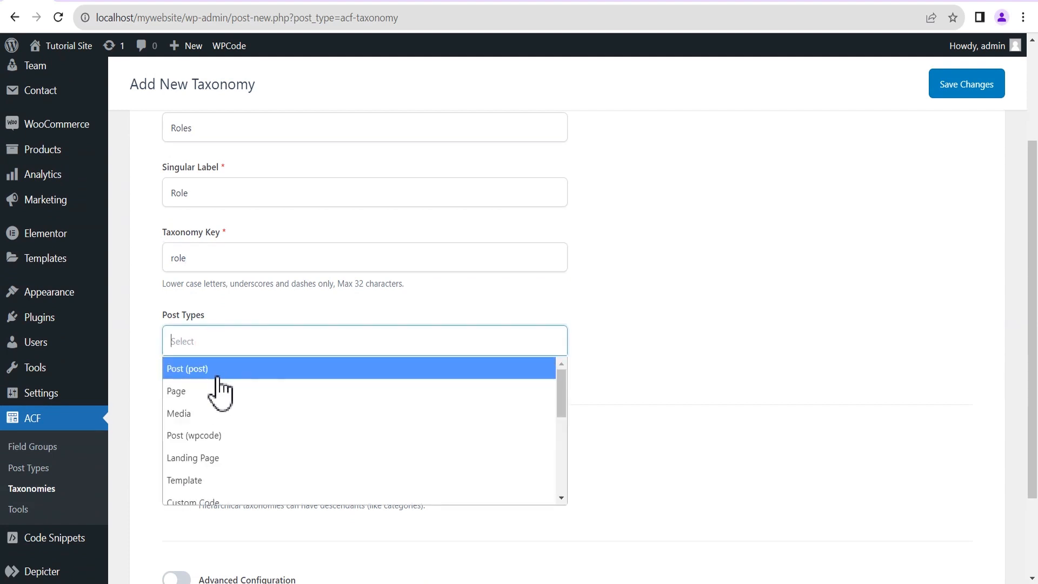
pyautogui.scroll(-3, 220, 388)
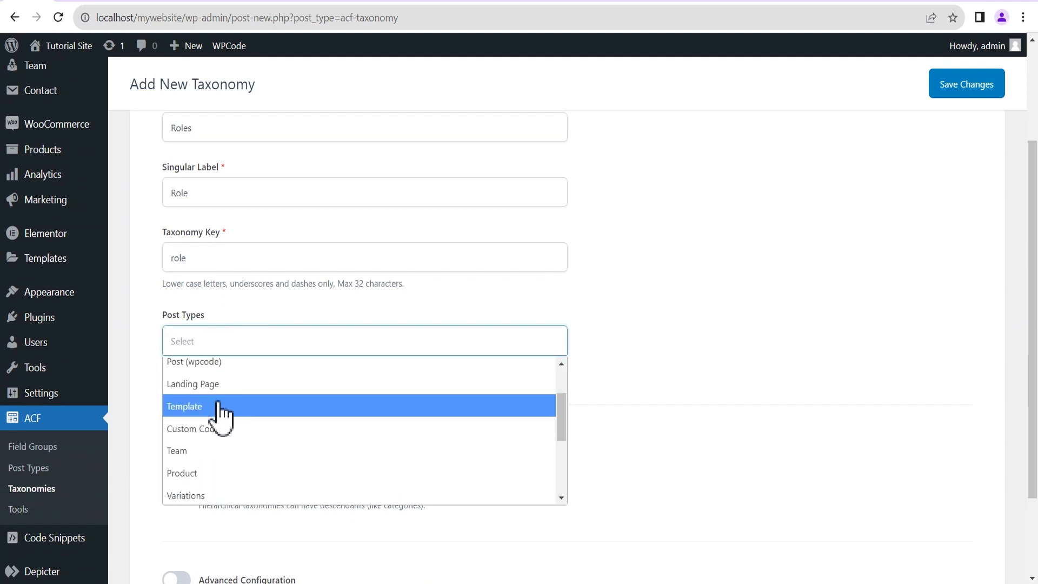
pyautogui.click(203, 451)
pyautogui.scroll(-1, 394, 411)
pyautogui.scroll(-1, 472, 379)
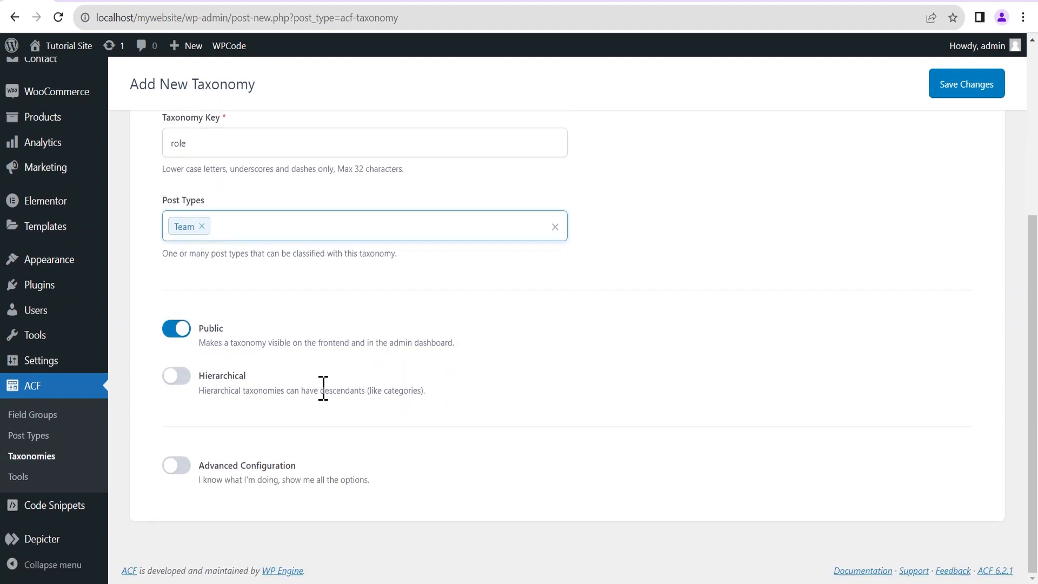
pyautogui.click(185, 384)
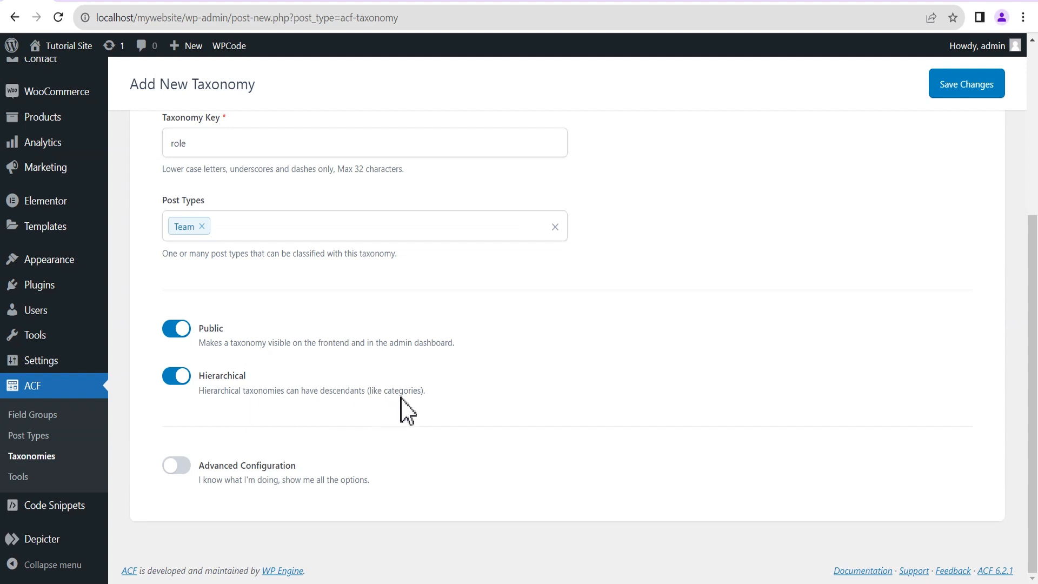
# Enable Advanced Configuration and turn on Sort Terms for the Roles taxonomy.
pyautogui.click(184, 465)
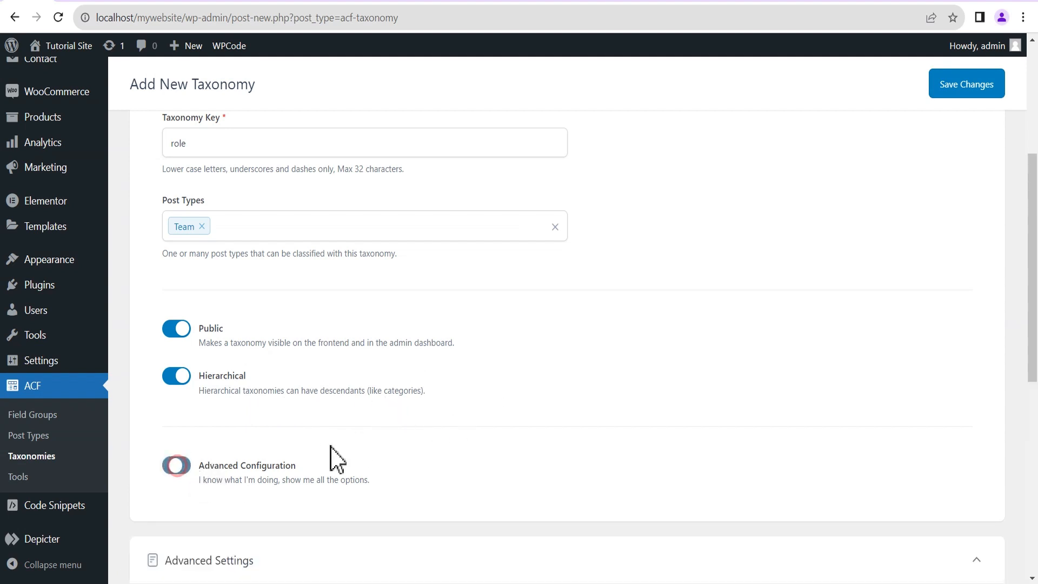
pyautogui.scroll(-5, 481, 424)
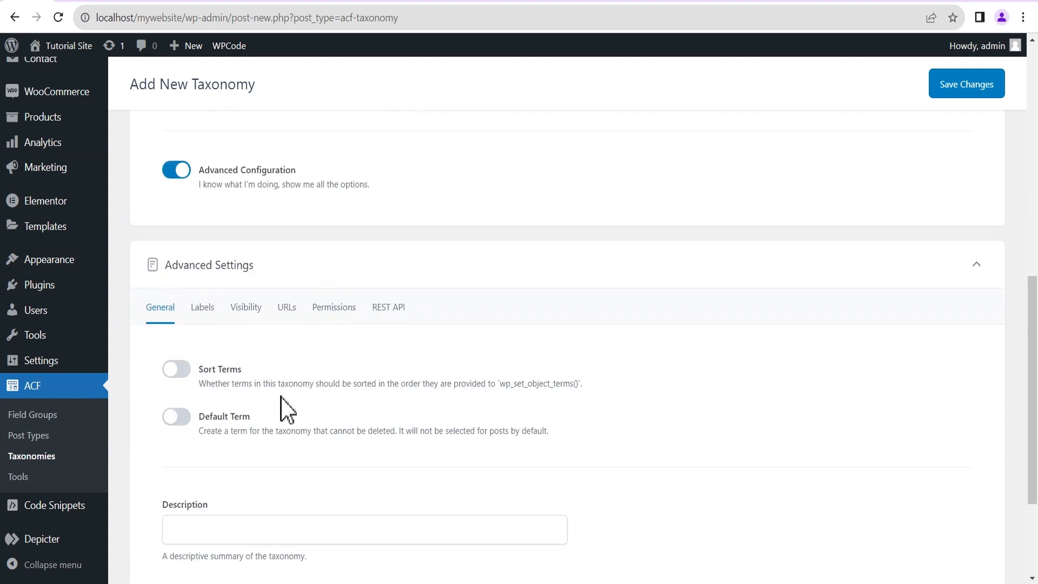
pyautogui.click(186, 369)
pyautogui.scroll(-3, 389, 367)
pyautogui.scroll(3, 454, 349)
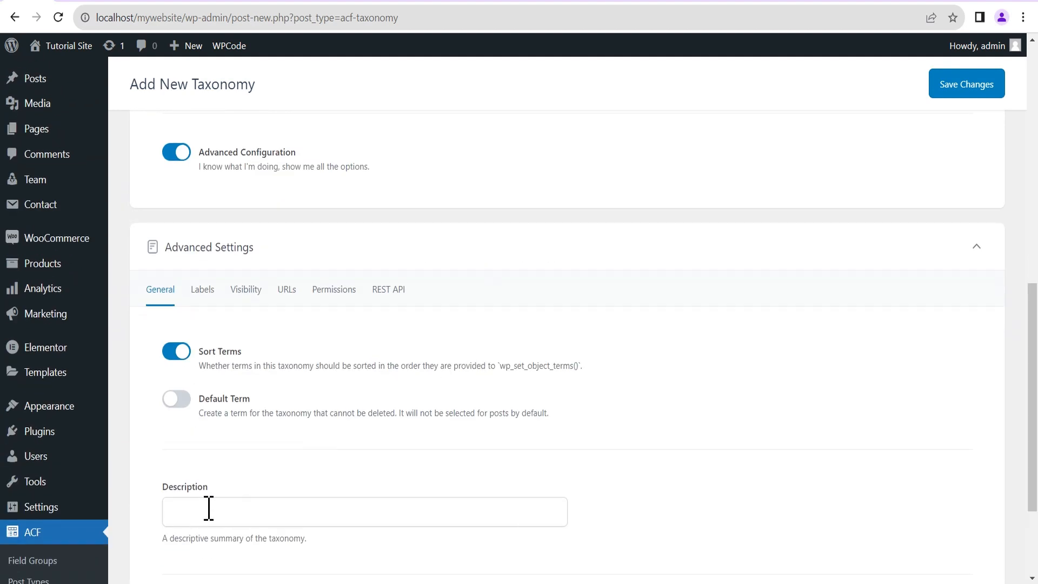
# Turn on Show Admin Column and hierarchical term URLs for Roles.
pyautogui.click(202, 291)
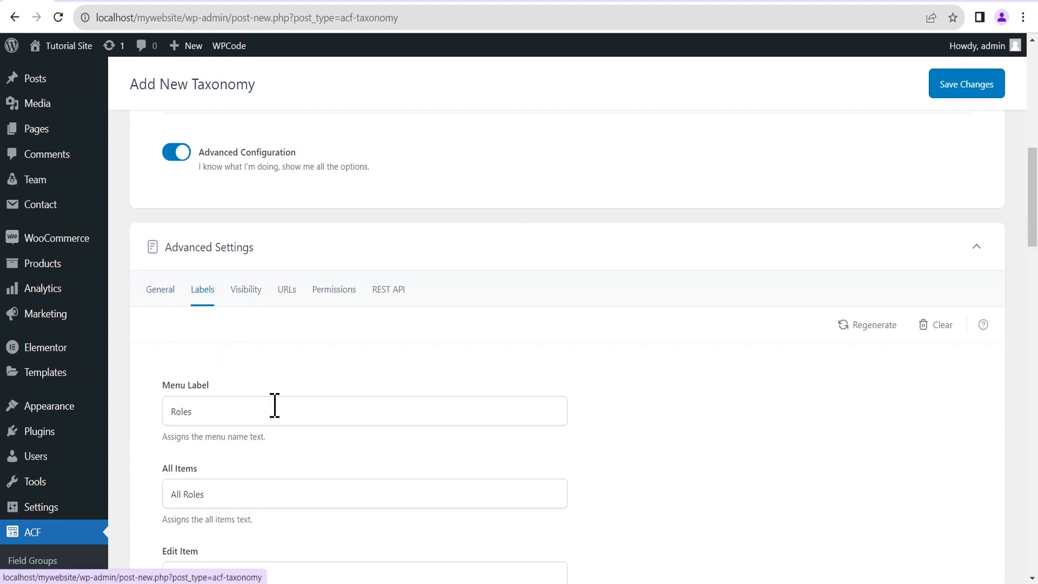
pyautogui.scroll(-4, 276, 404)
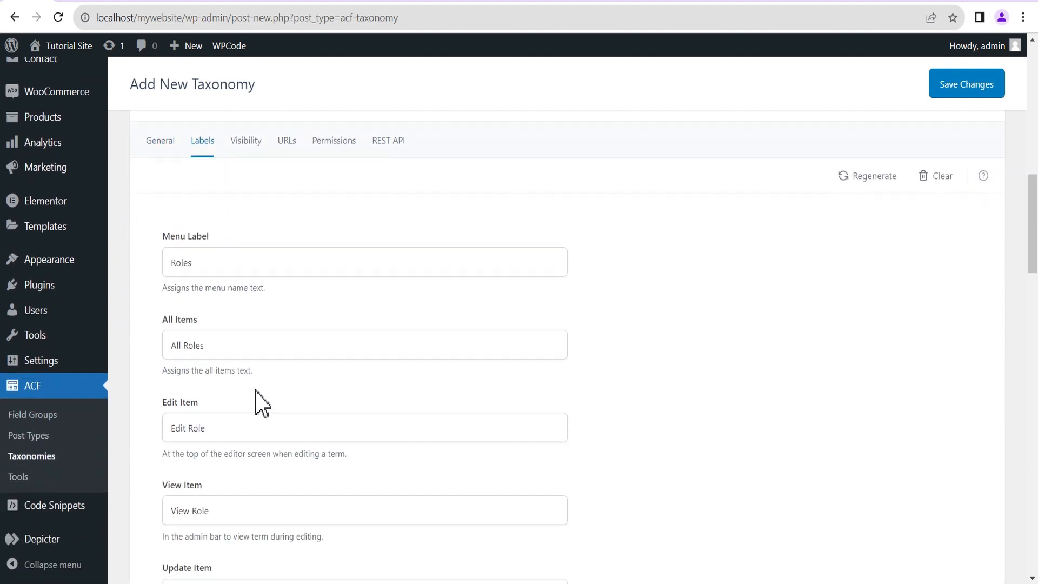
pyautogui.scroll(3, 263, 397)
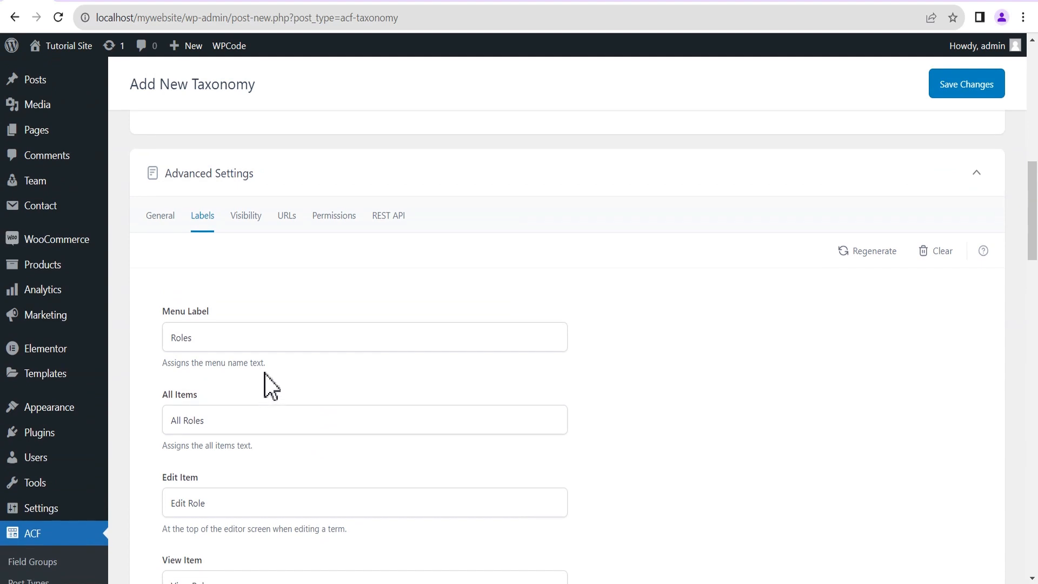
pyautogui.click(244, 216)
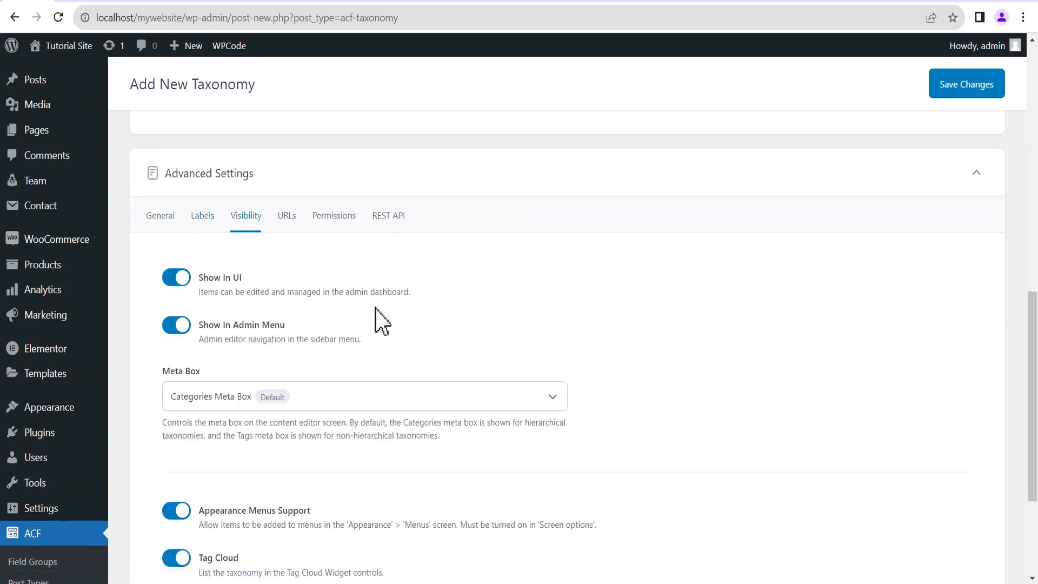
pyautogui.scroll(-4, 378, 319)
pyautogui.scroll(1, 391, 324)
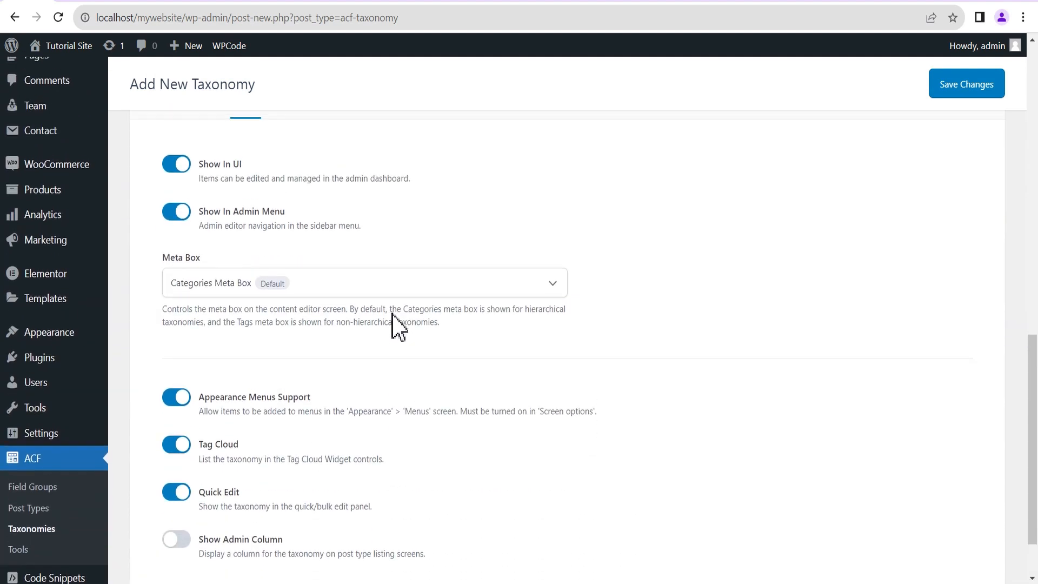
pyautogui.scroll(-1, 378, 378)
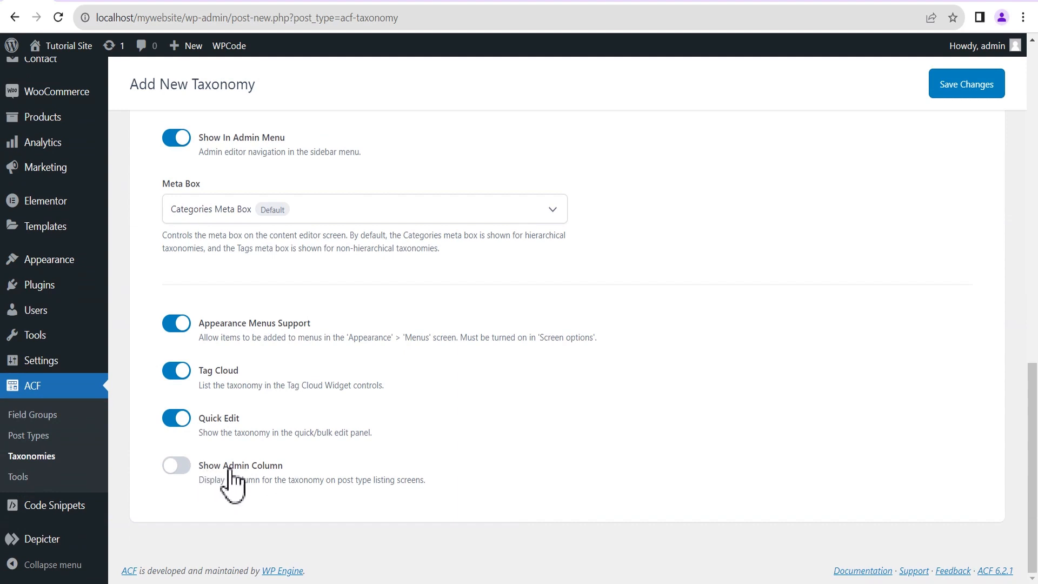
pyautogui.click(183, 466)
pyautogui.scroll(3, 320, 266)
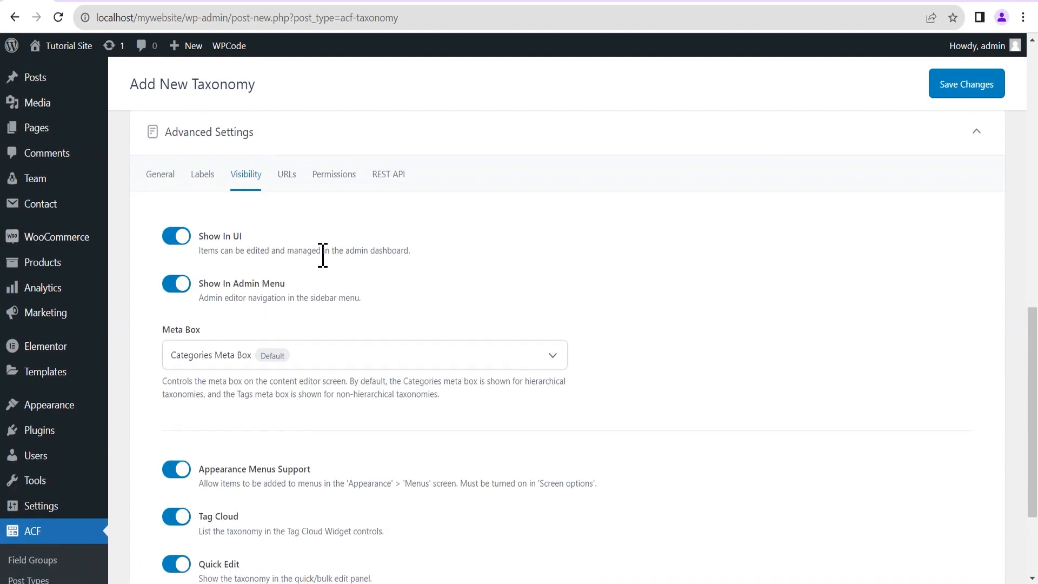
pyautogui.click(283, 183)
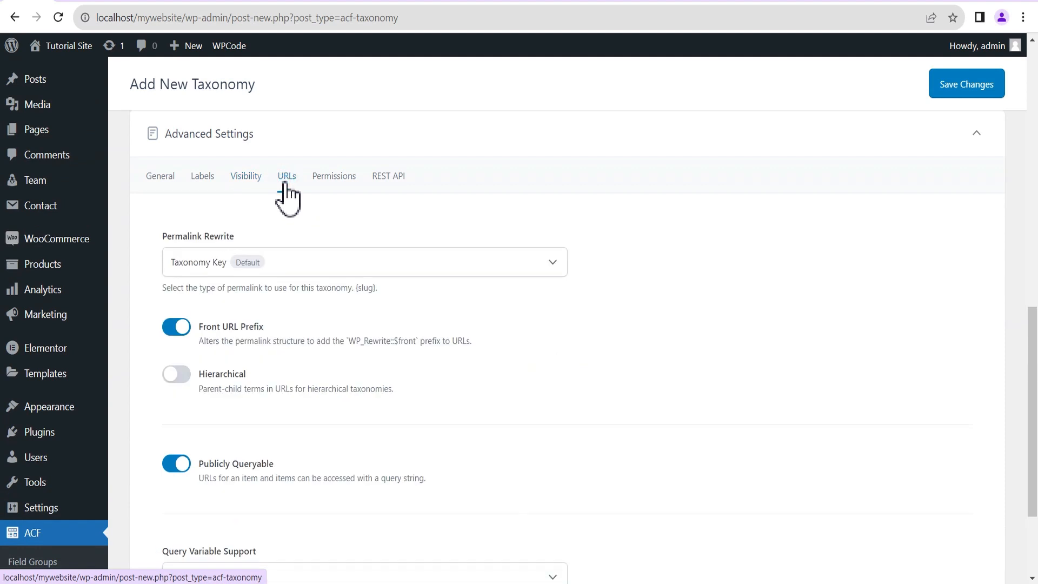
pyautogui.click(184, 375)
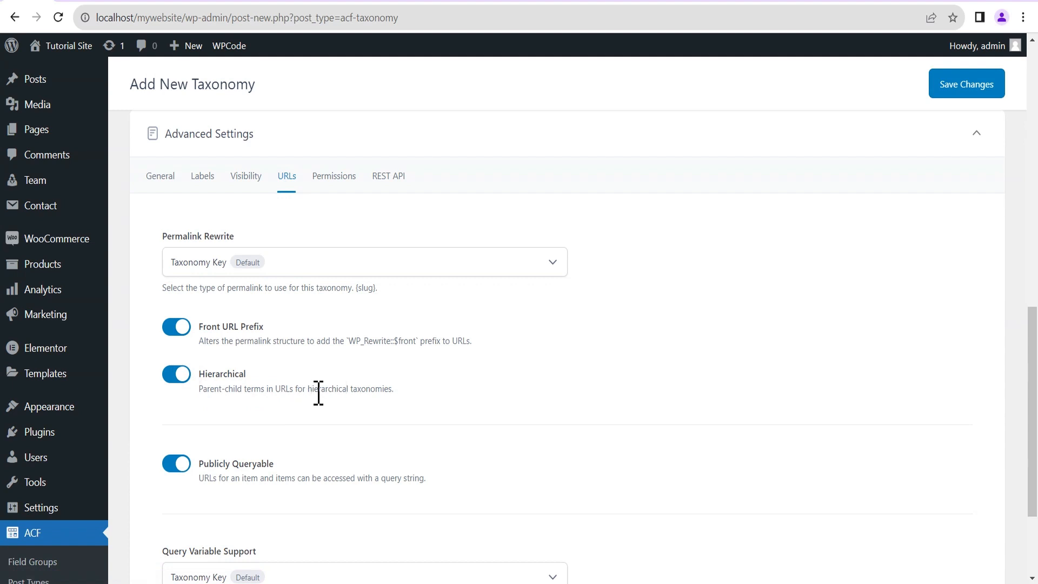
# Save the new Roles taxonomy.
pyautogui.click(335, 176)
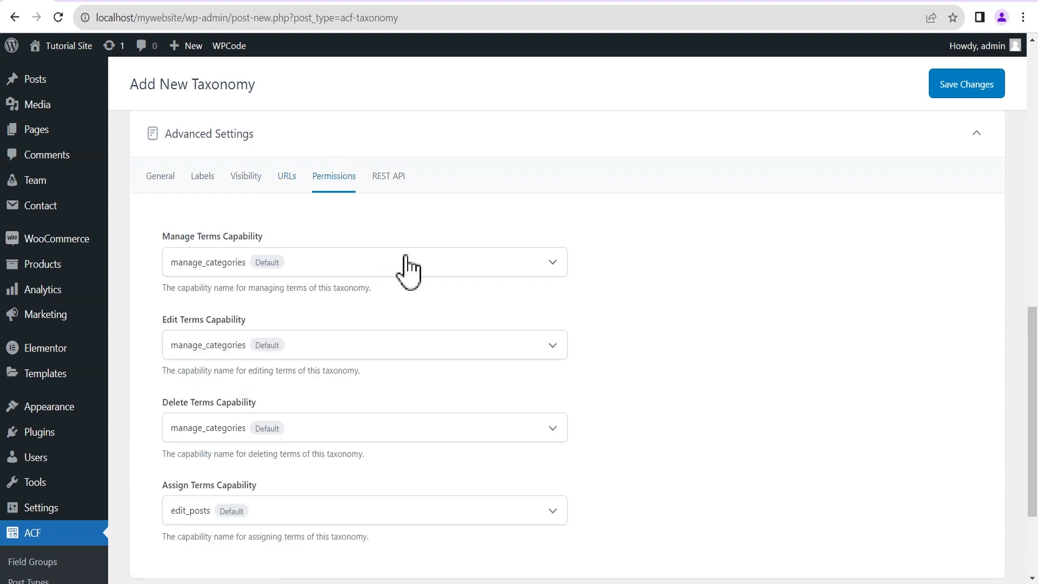
pyautogui.scroll(-3, 633, 297)
pyautogui.scroll(15, 744, 303)
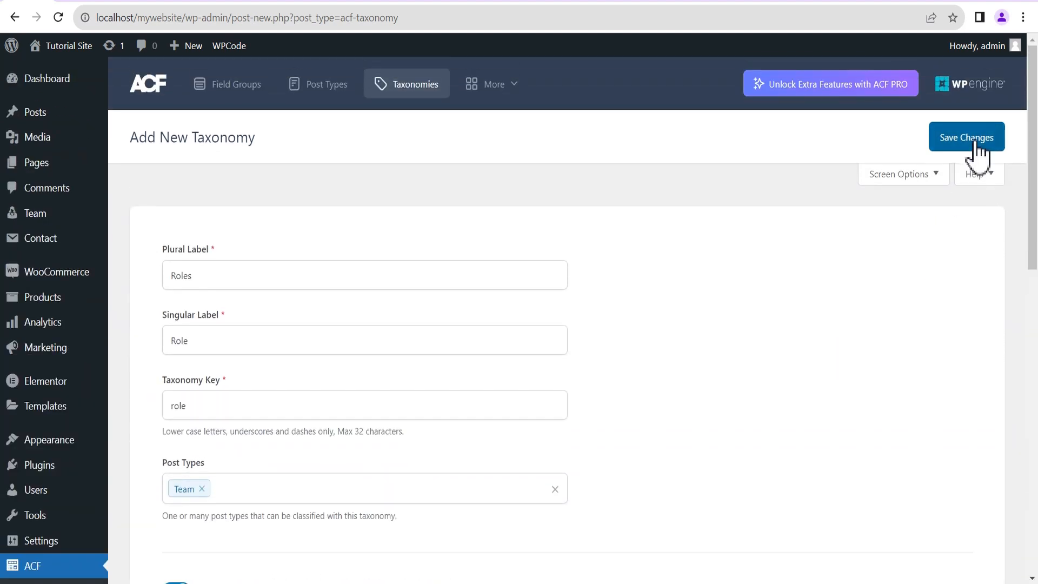
pyautogui.click(975, 139)
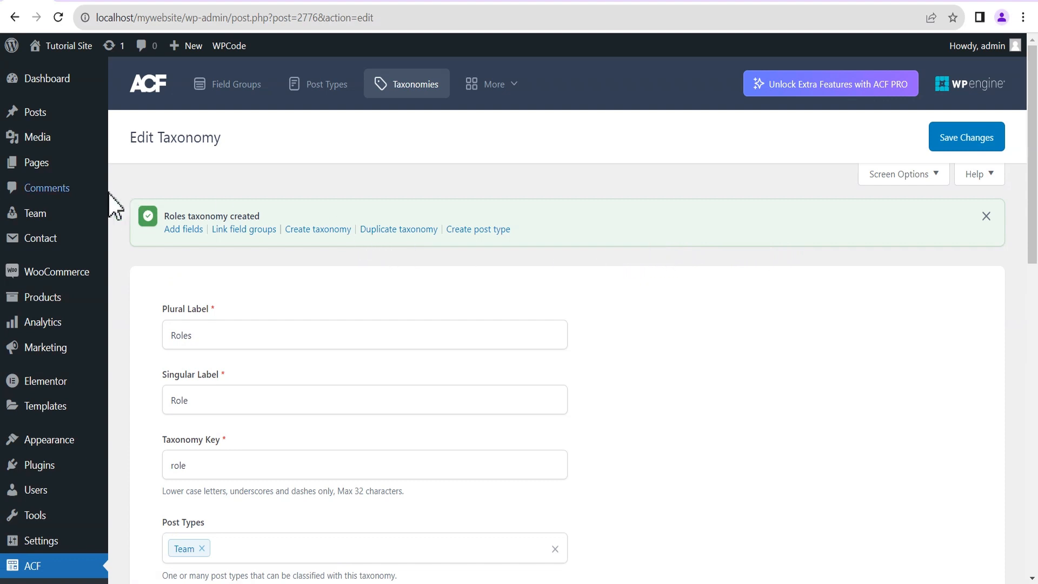
pyautogui.moveTo(37, 219)
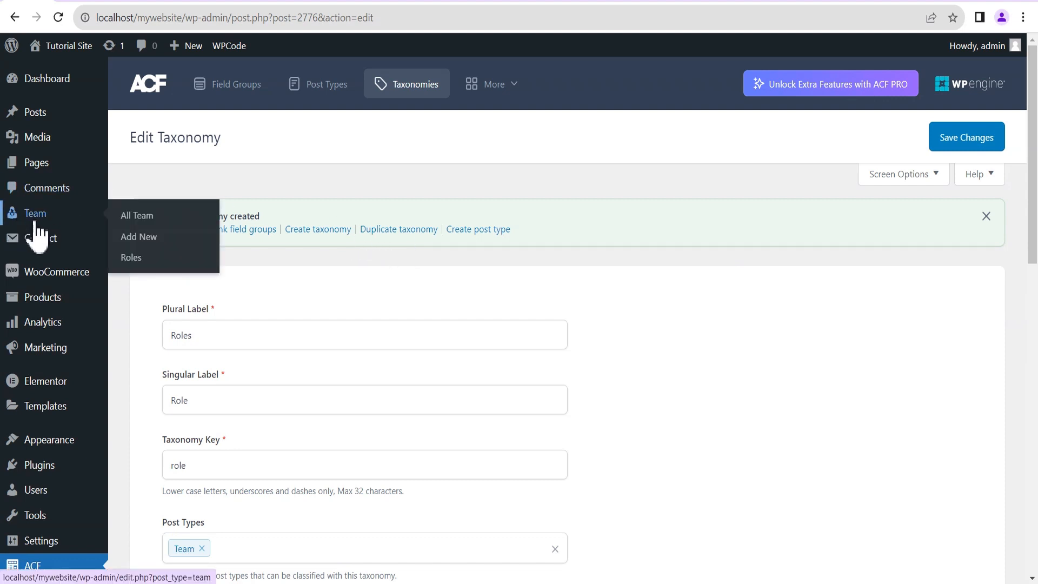
# Add the Board Members role, then CEOs nested under Board Members.
pyautogui.click(138, 261)
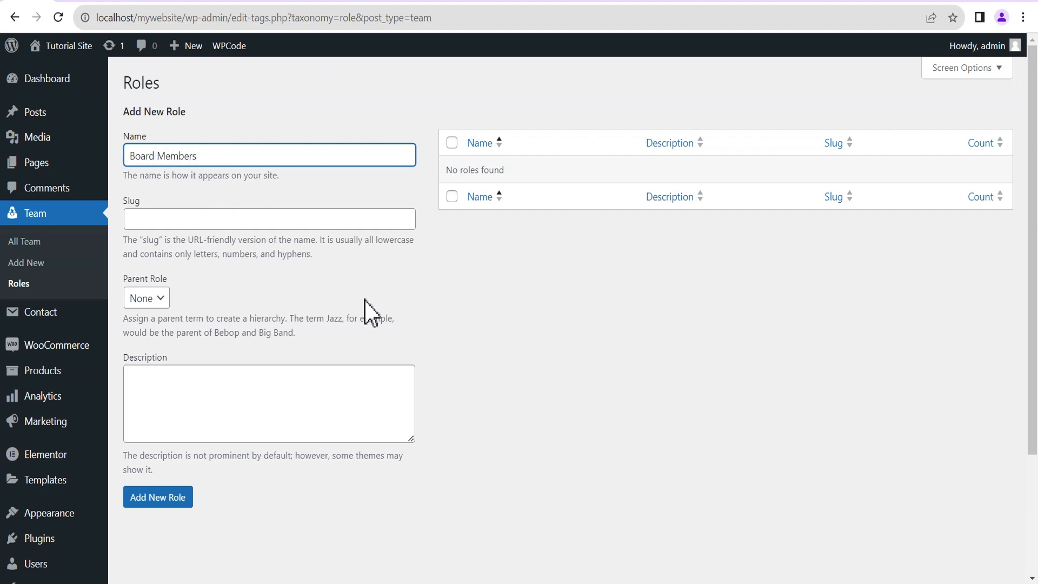
pyautogui.click(166, 501)
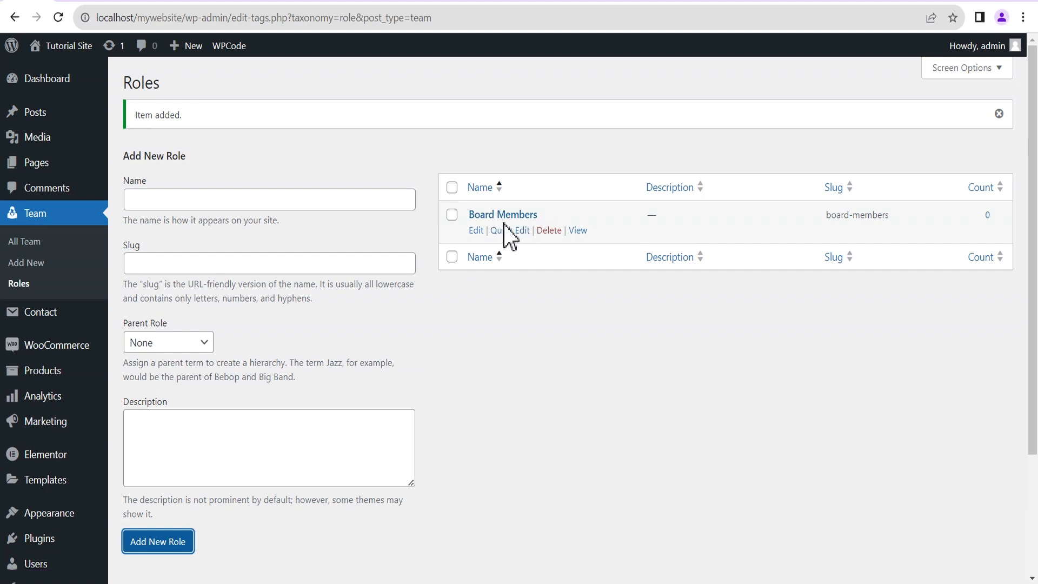
pyautogui.click(202, 199)
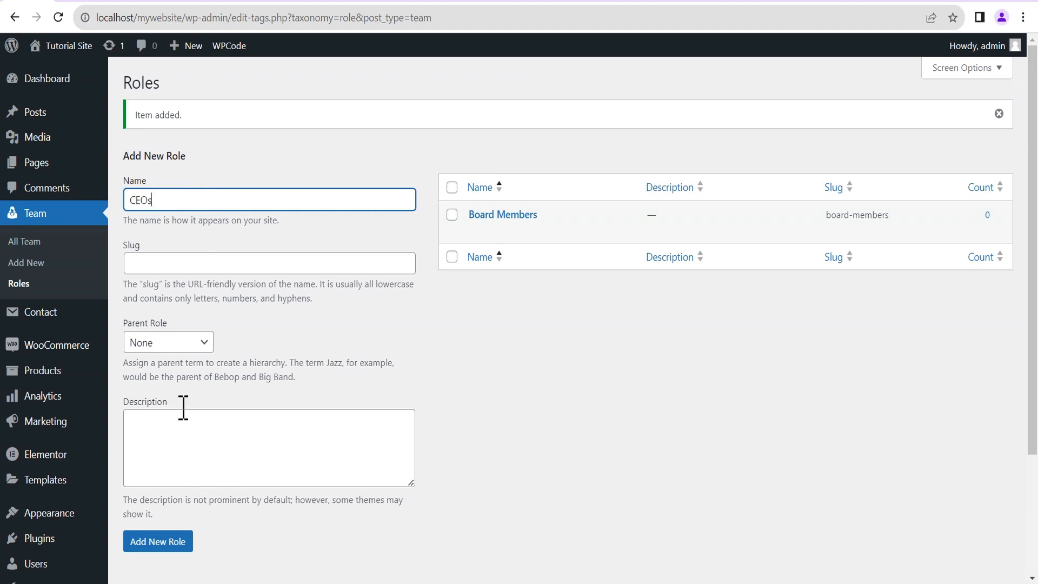
pyautogui.click(151, 342)
pyautogui.click(154, 374)
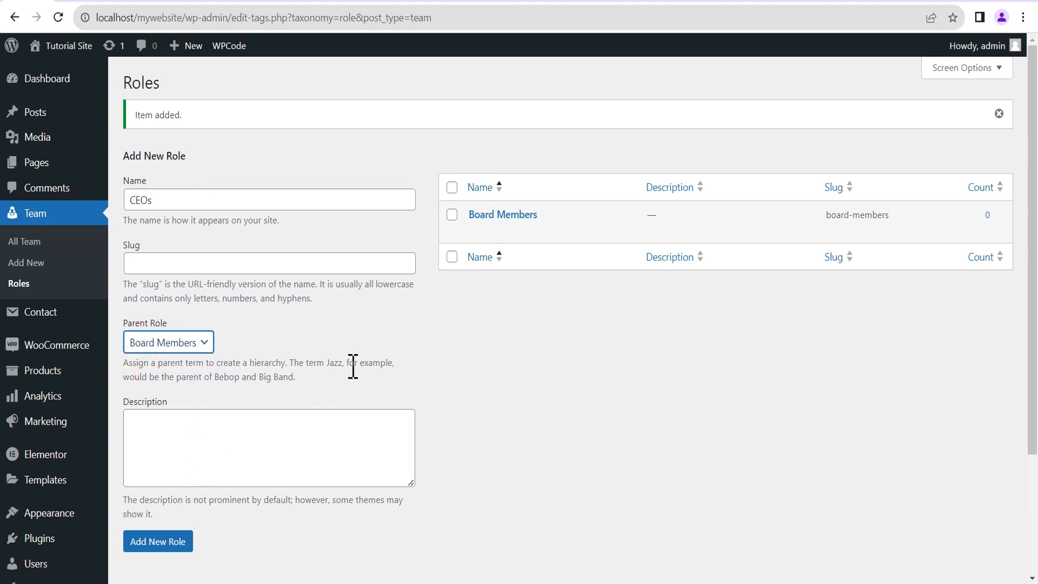
pyautogui.scroll(-2, 352, 366)
pyautogui.click(162, 468)
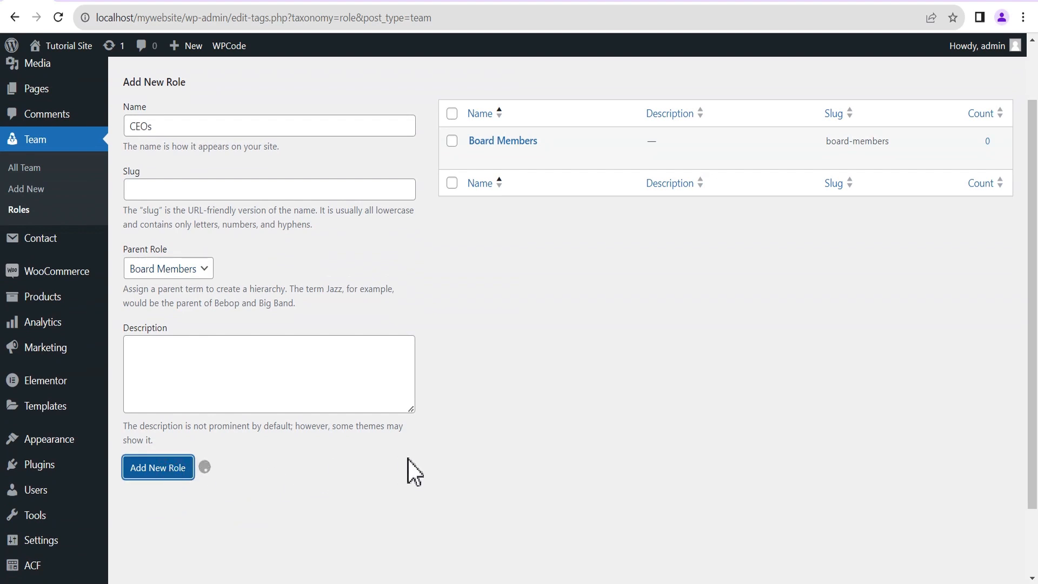
# Add Security as a top-level role with no parent, then go to All Team.
pyautogui.click(159, 130)
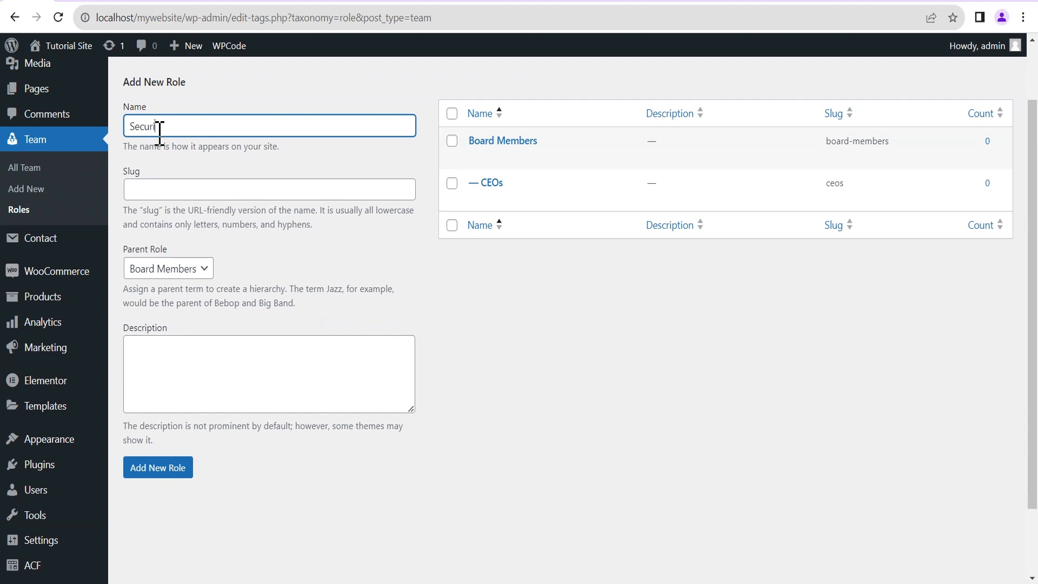
pyautogui.click(221, 271)
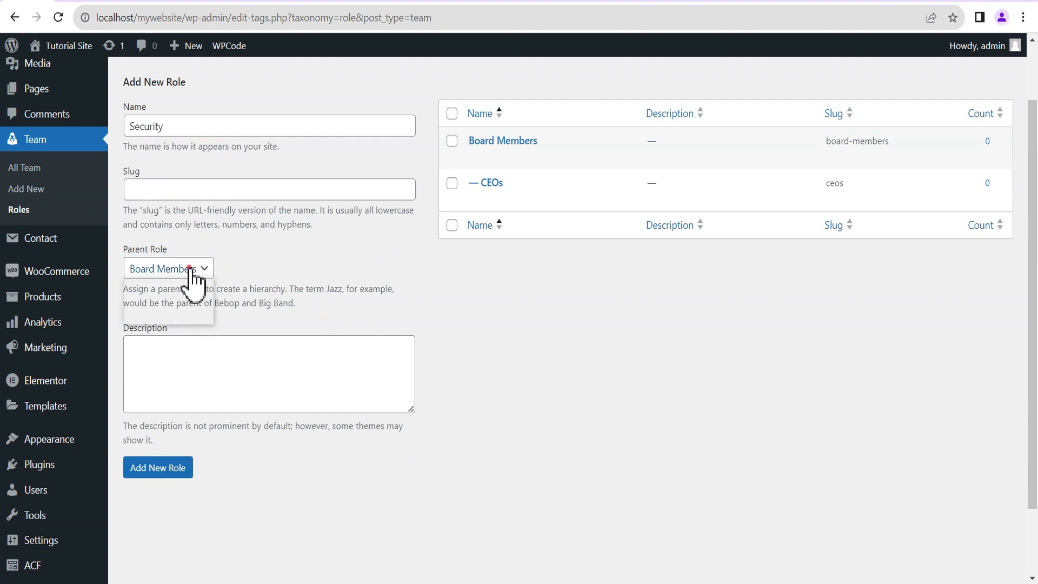
pyautogui.click(219, 284)
pyautogui.click(167, 469)
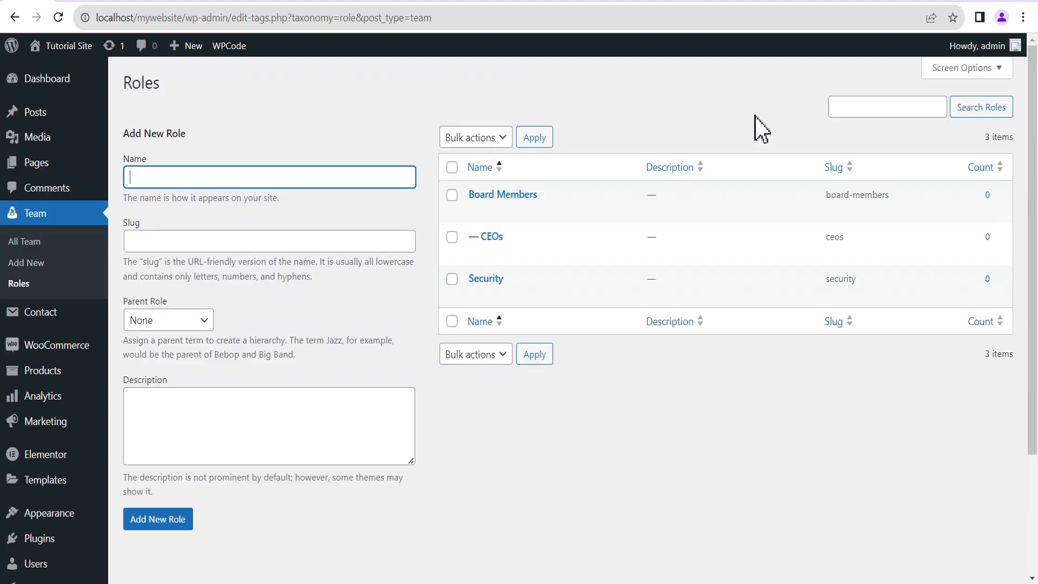
pyautogui.click(26, 244)
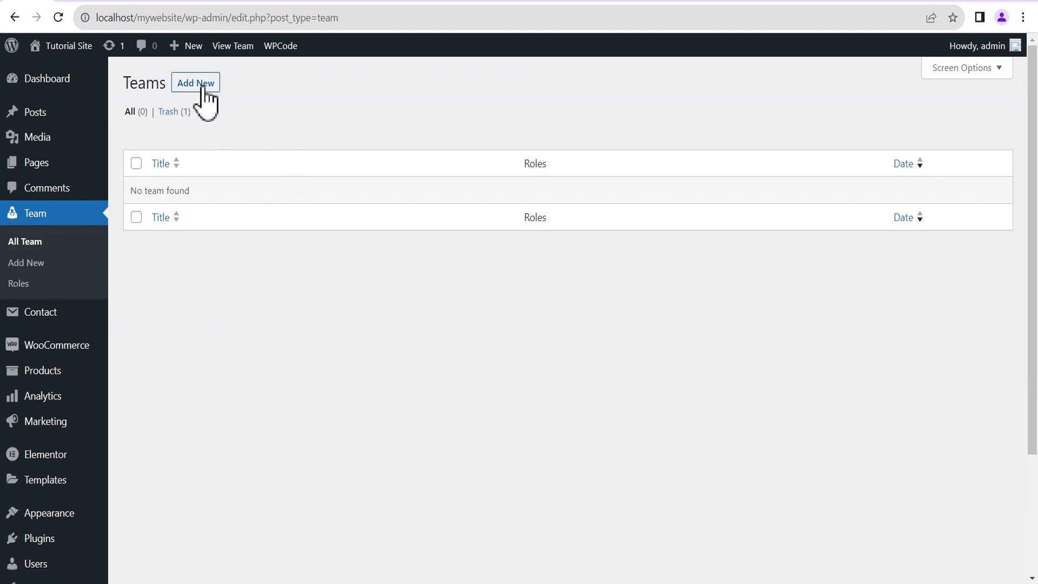
# Start a new team member with the member's name as title and the pasted lorem ipsum bio.
pyautogui.click(196, 85)
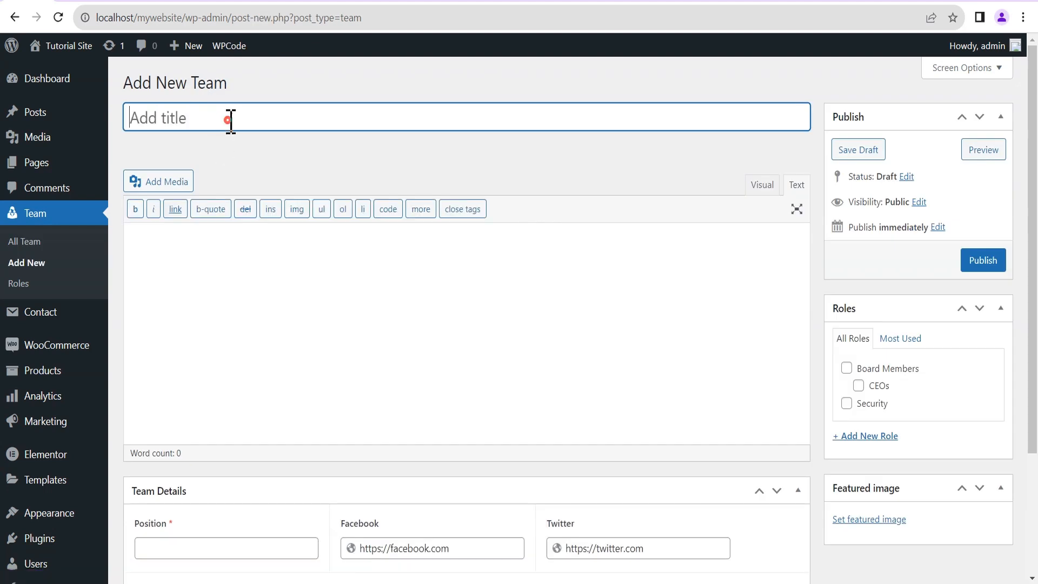
pyautogui.write('John Doe')
pyautogui.click(563, 289)
pyautogui.hotkey('ctrl', 'v')
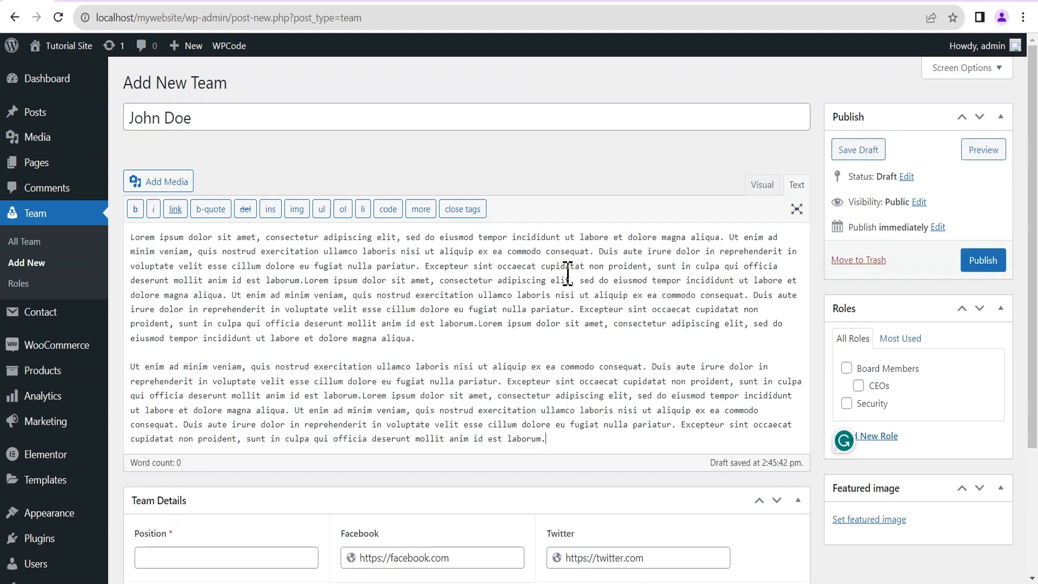
# Assign the Board Members and CEOs roles and set Position to CEO.
pyautogui.scroll(-2, 584, 274)
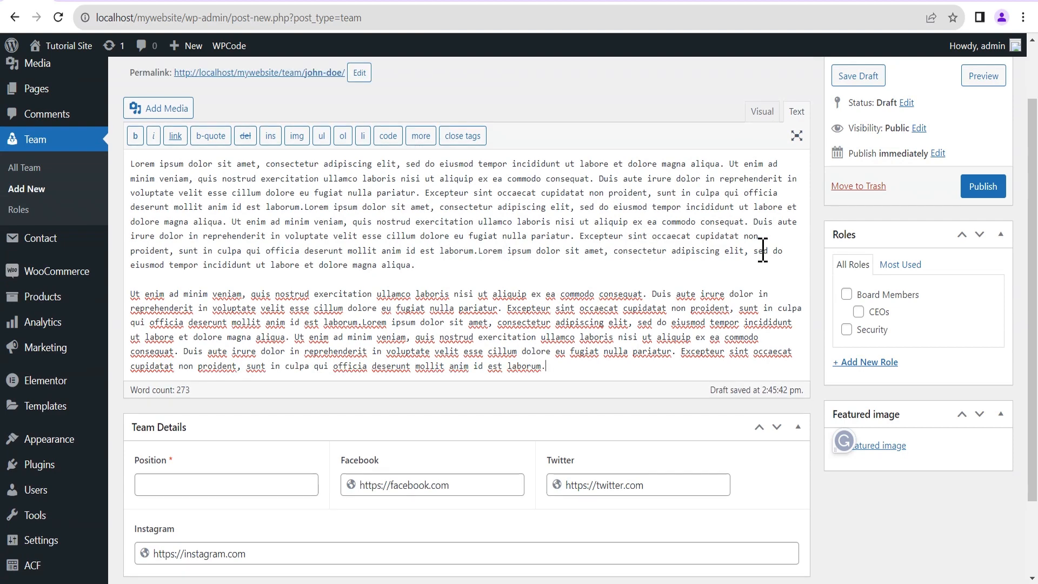
pyautogui.click(847, 296)
pyautogui.click(858, 312)
pyautogui.scroll(-2, 195, 372)
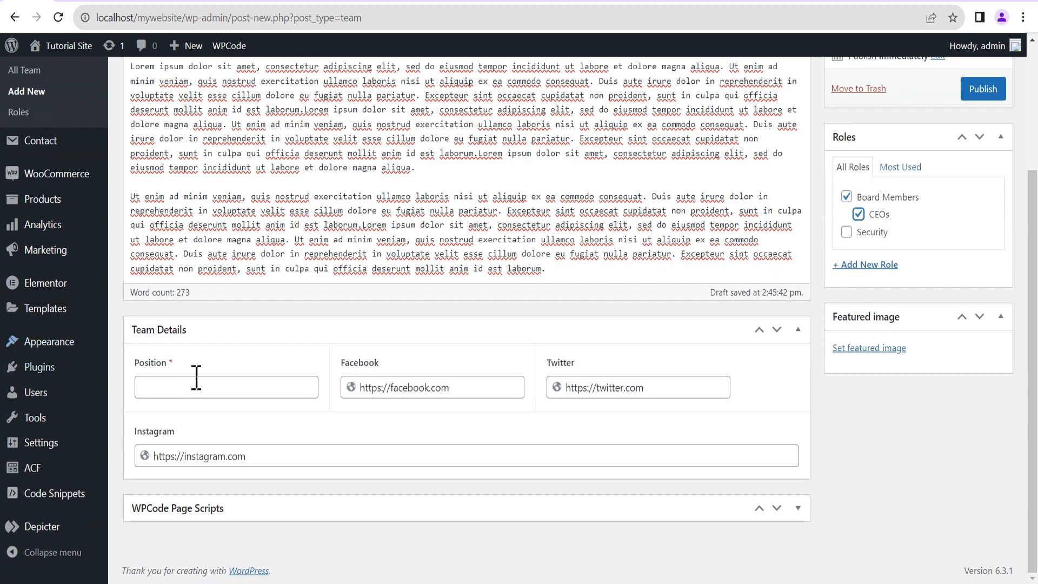
pyautogui.click(196, 387)
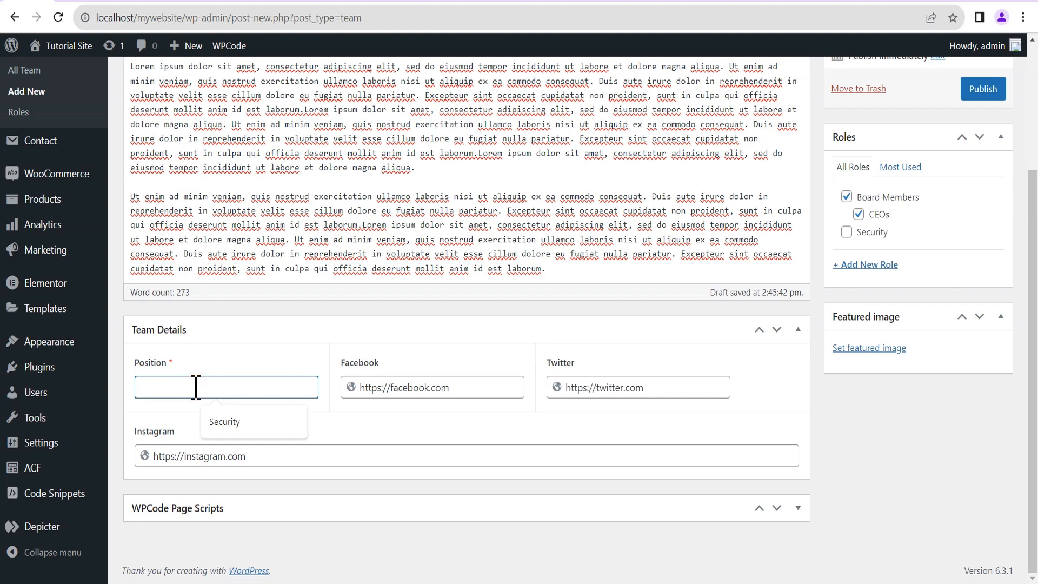
pyautogui.write('CEO')
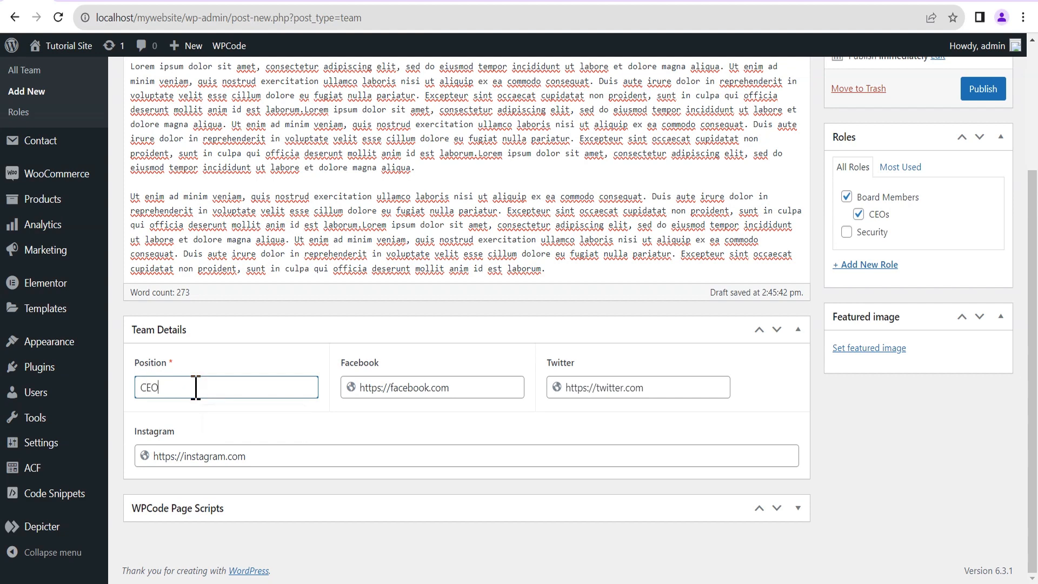
# Fill in the Facebook, Twitter and Instagram profile links.
pyautogui.click(463, 388)
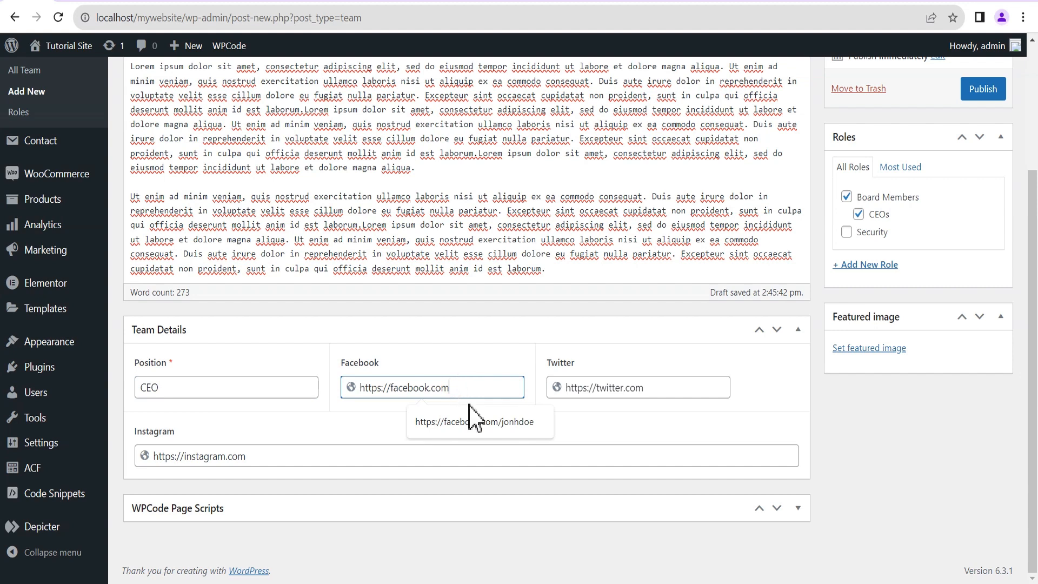
pyautogui.click(479, 420)
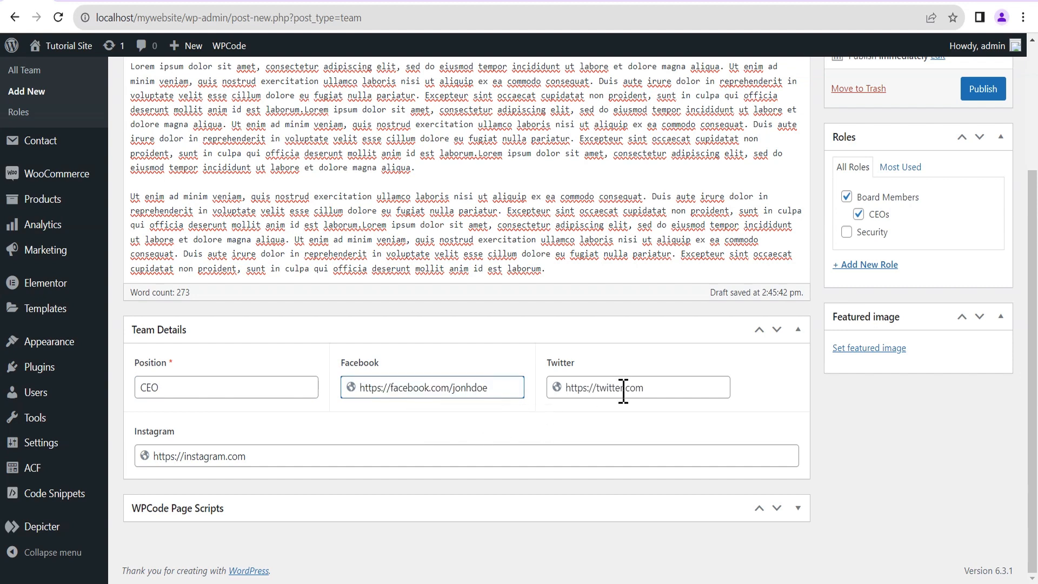
pyautogui.click(666, 388)
pyautogui.click(653, 425)
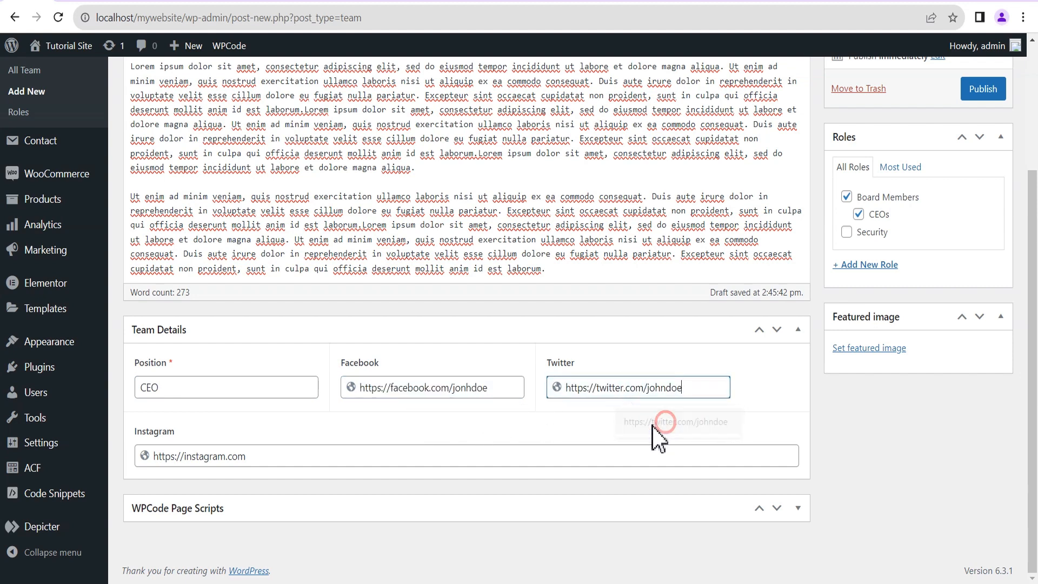
pyautogui.click(250, 456)
pyautogui.click(290, 493)
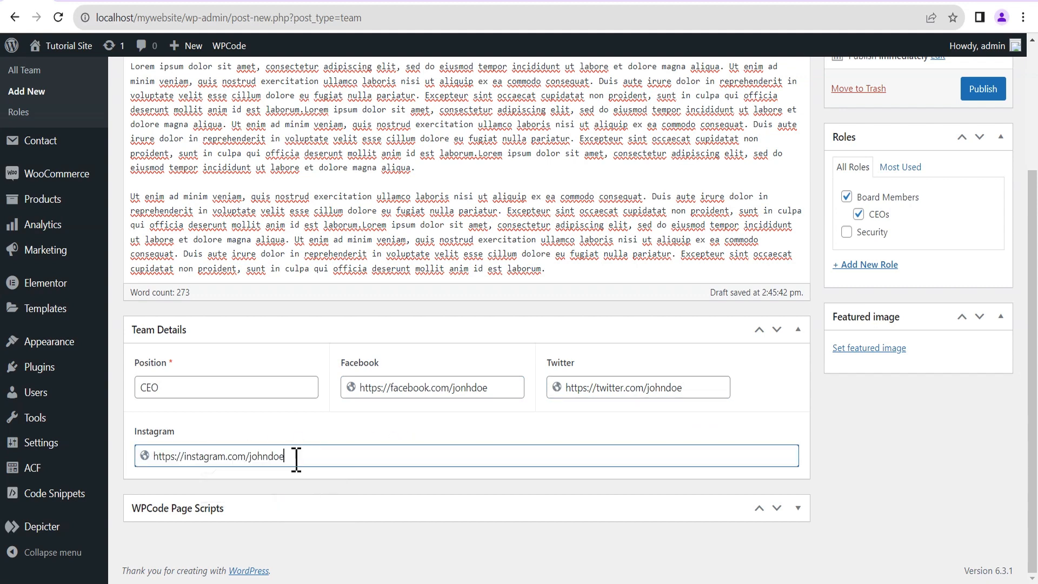
# Set the portrait of the man in the white polo as the featured image.
pyautogui.scroll(1, 911, 440)
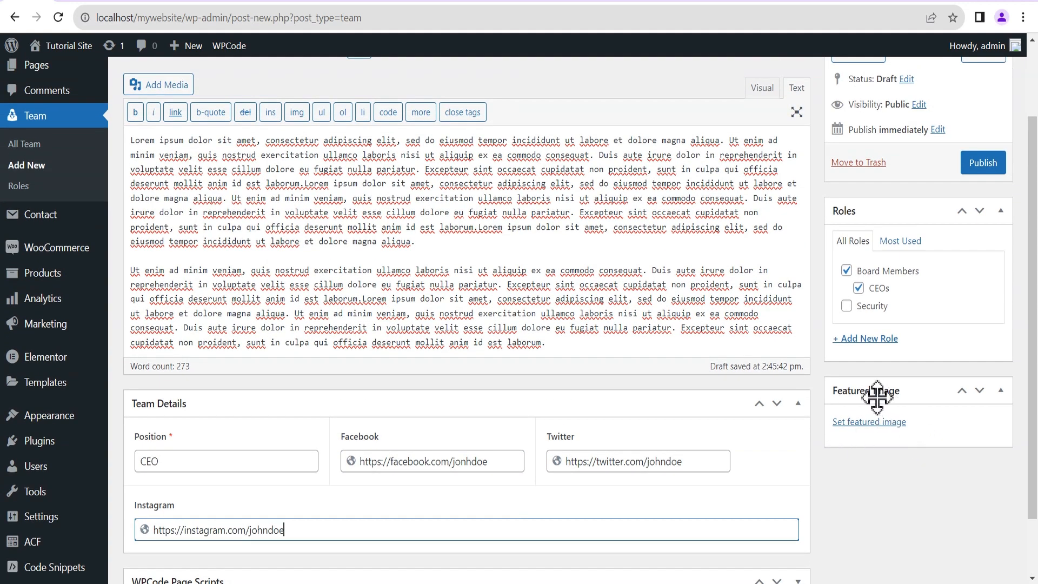
pyautogui.click(877, 421)
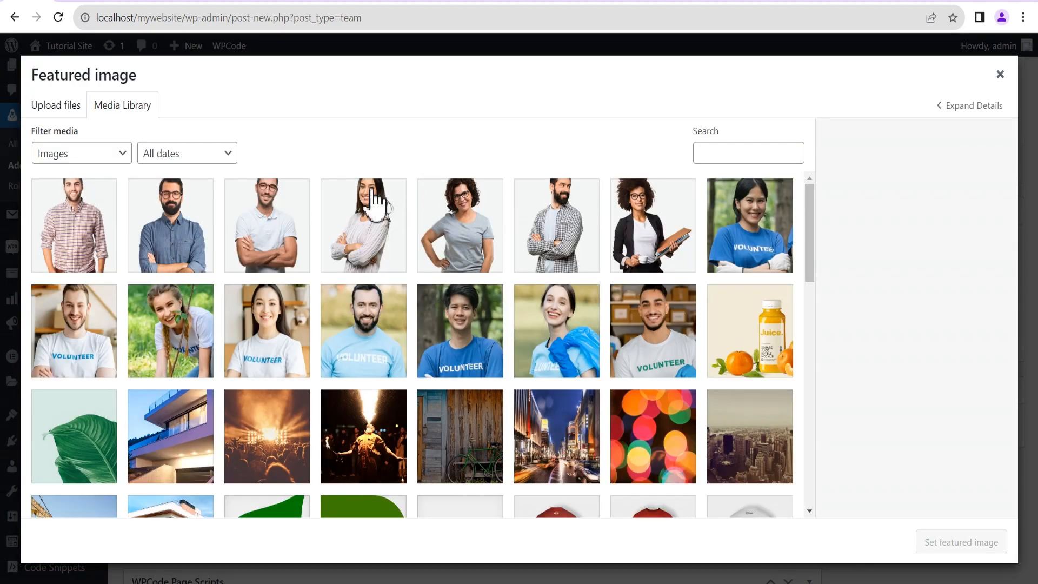
pyautogui.click(267, 232)
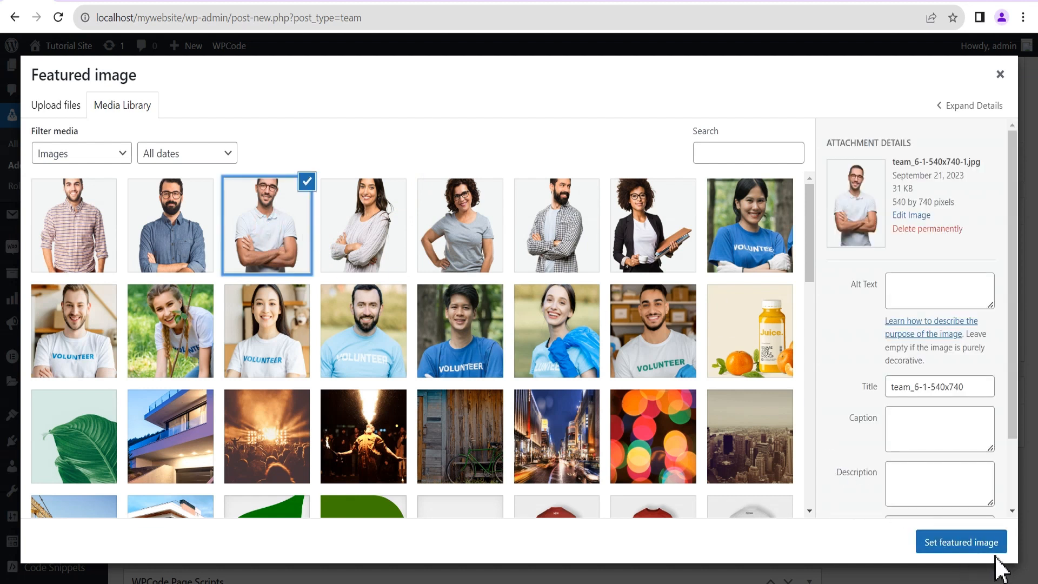
pyautogui.click(977, 545)
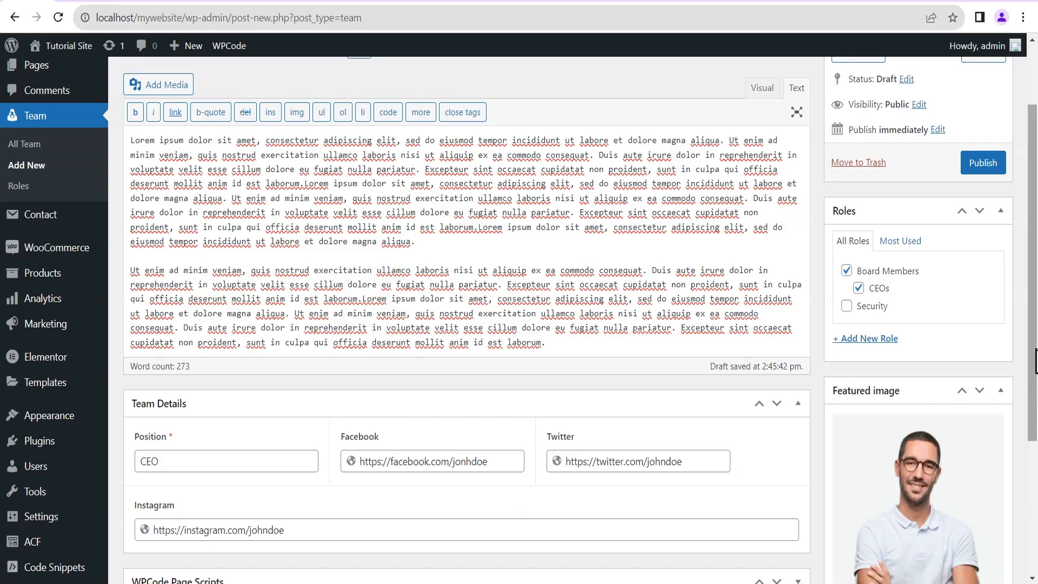
# Publish the team member entry.
pyautogui.scroll(-2, 1035, 373)
pyautogui.scroll(4, 1035, 376)
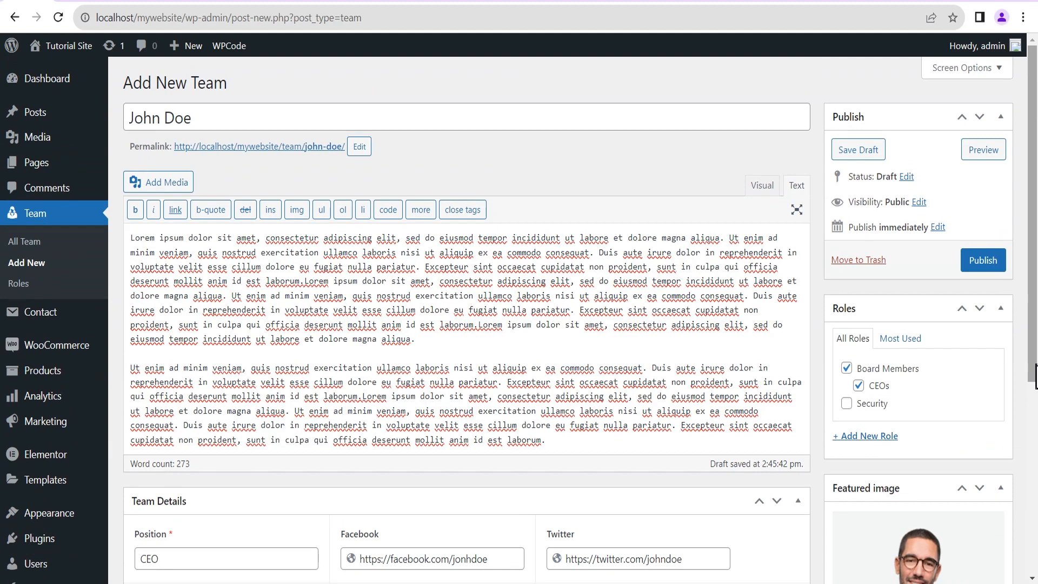
pyautogui.click(982, 260)
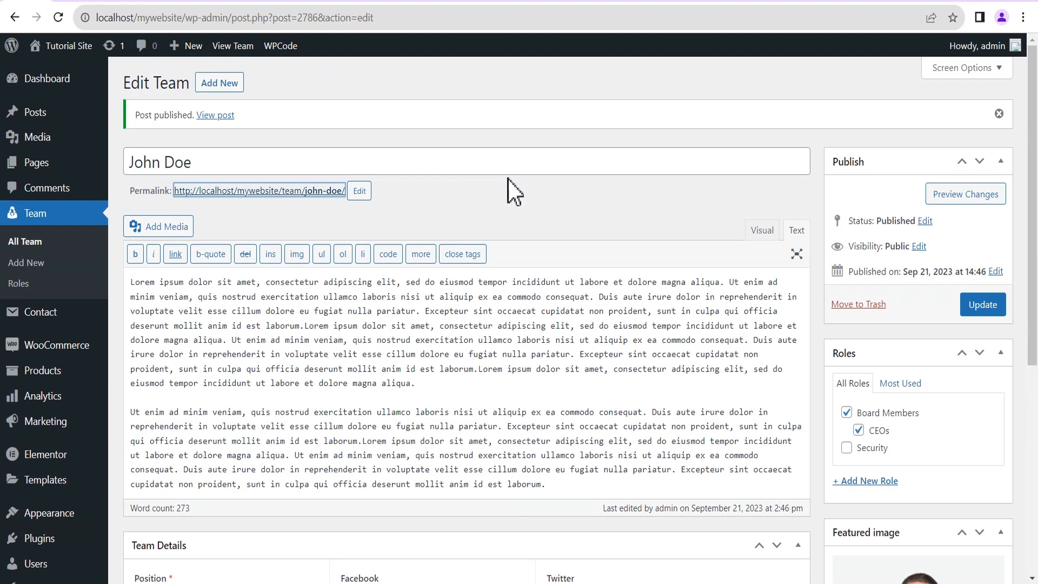
pyautogui.rightClick(216, 115)
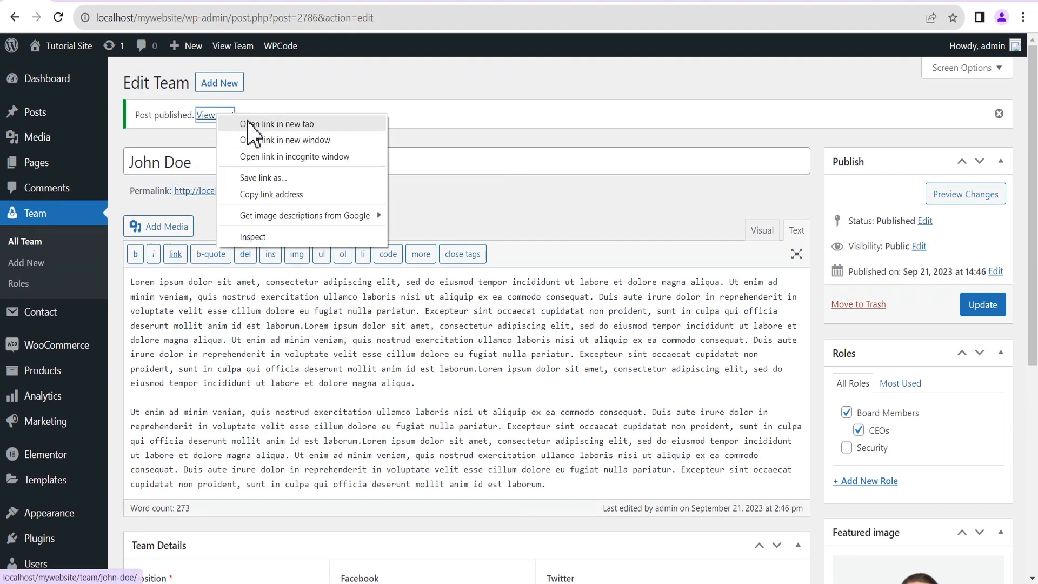
pyautogui.click(259, 124)
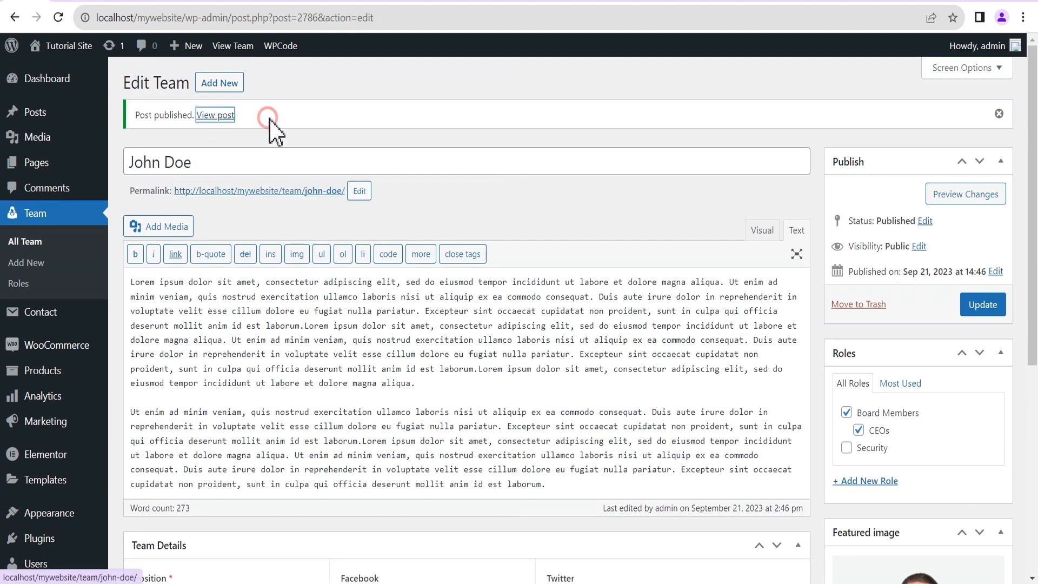
pyautogui.click(73, 2)
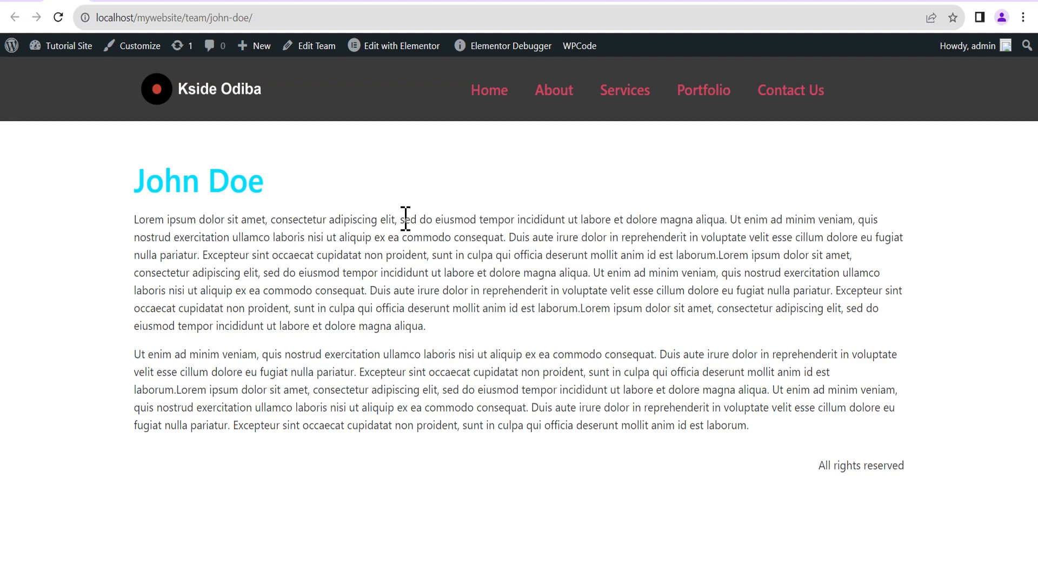
pyautogui.click(114, 3)
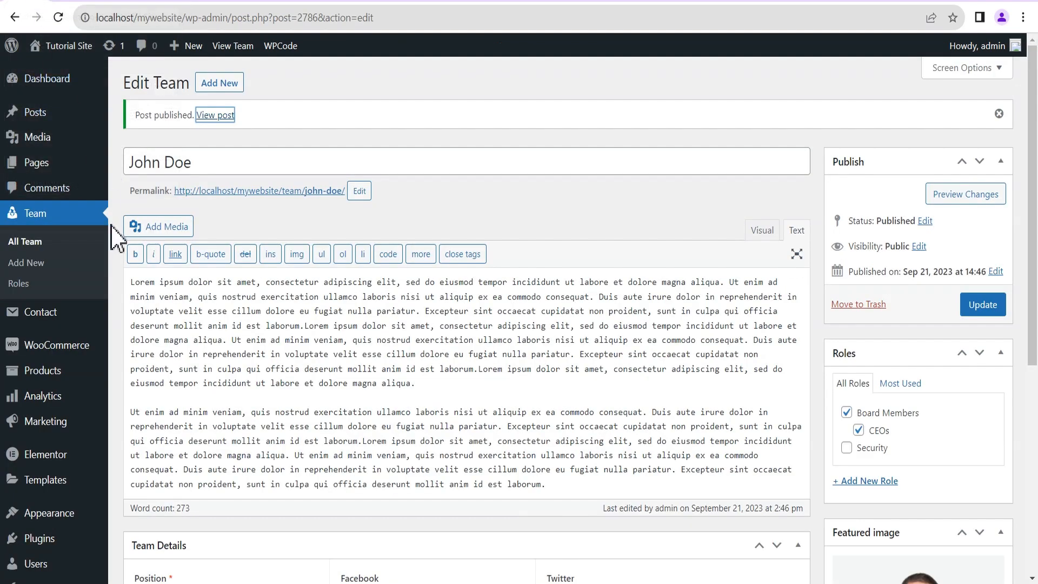
pyautogui.click(33, 242)
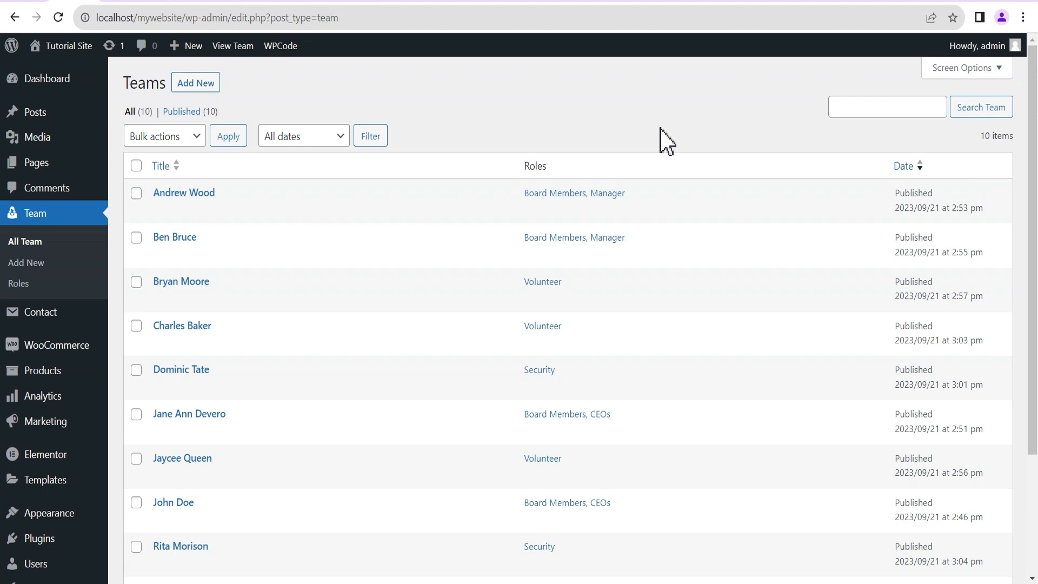
# Scroll through the Teams list to review the ten published members and their roles.
pyautogui.scroll(-3, 640, 216)
pyautogui.scroll(3, 643, 216)
pyautogui.scroll(-3, 644, 219)
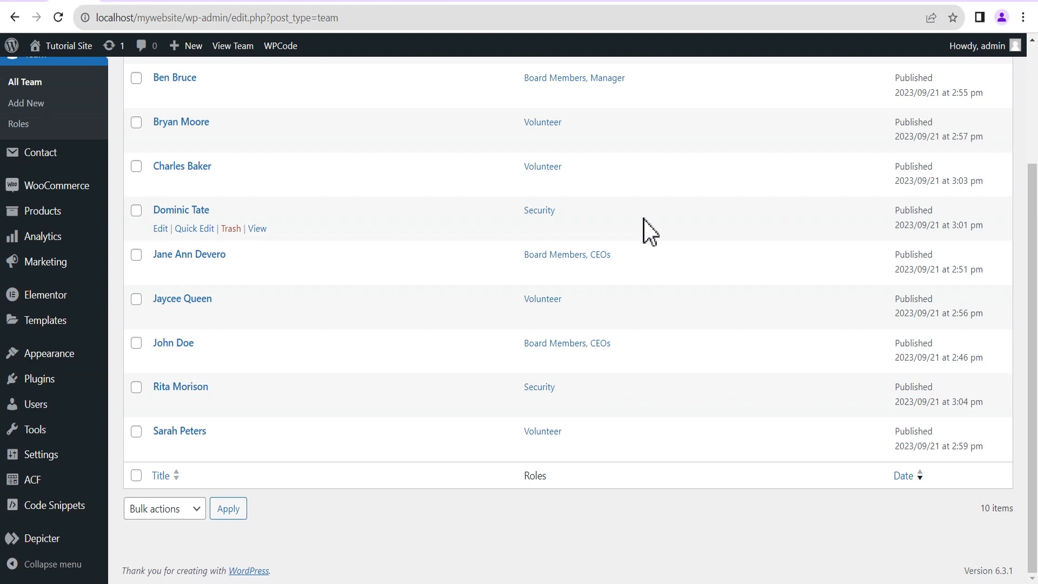
pyautogui.scroll(2, 643, 219)
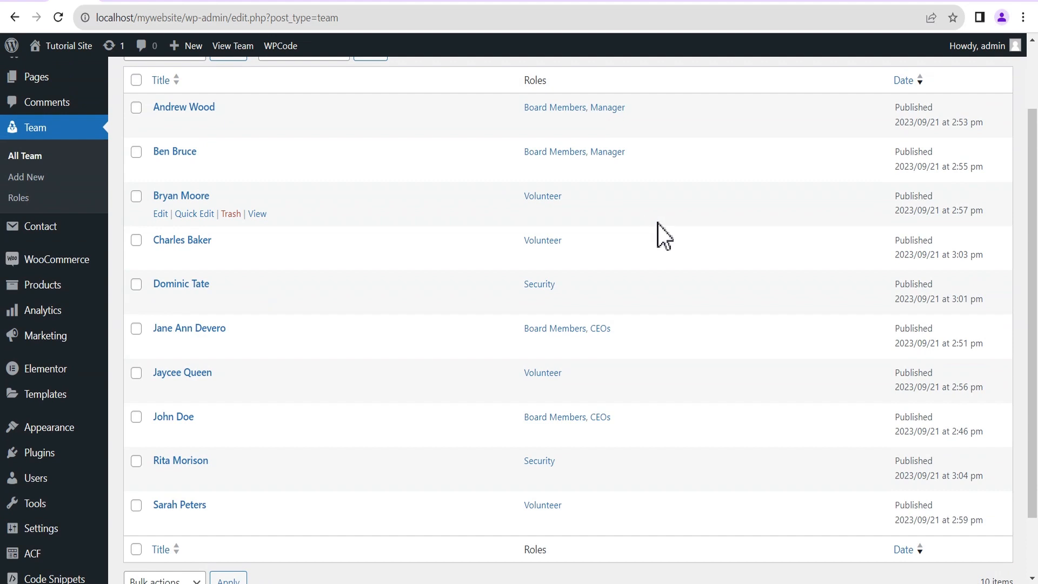
pyautogui.scroll(2, 662, 235)
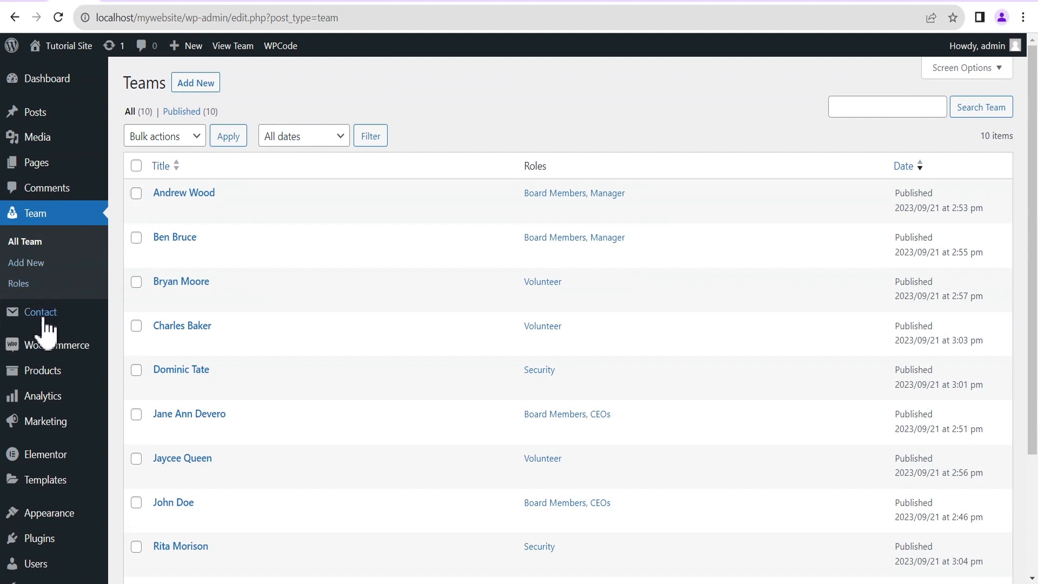
pyautogui.moveTo(39, 465)
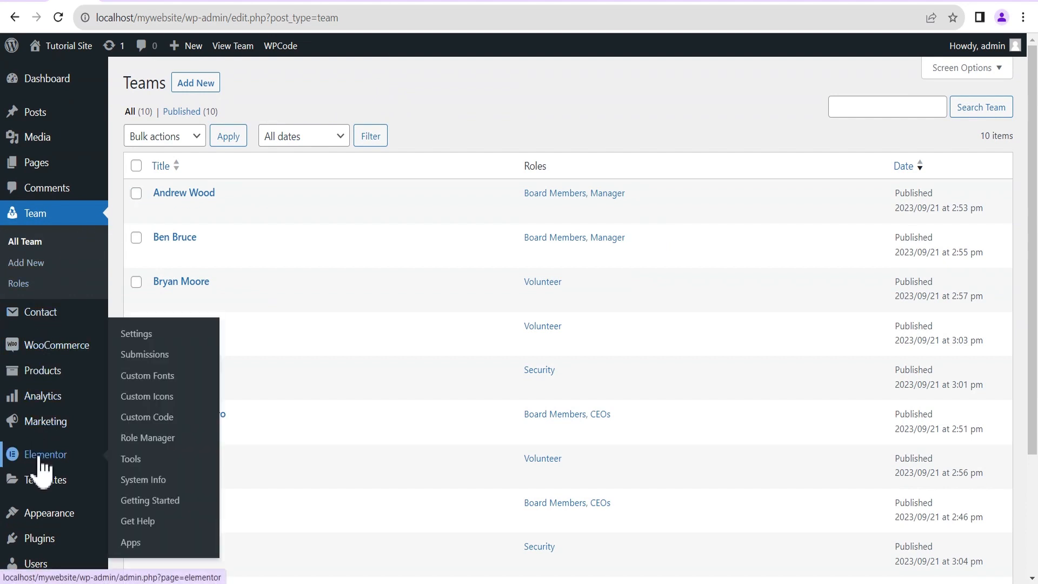
pyautogui.click(152, 337)
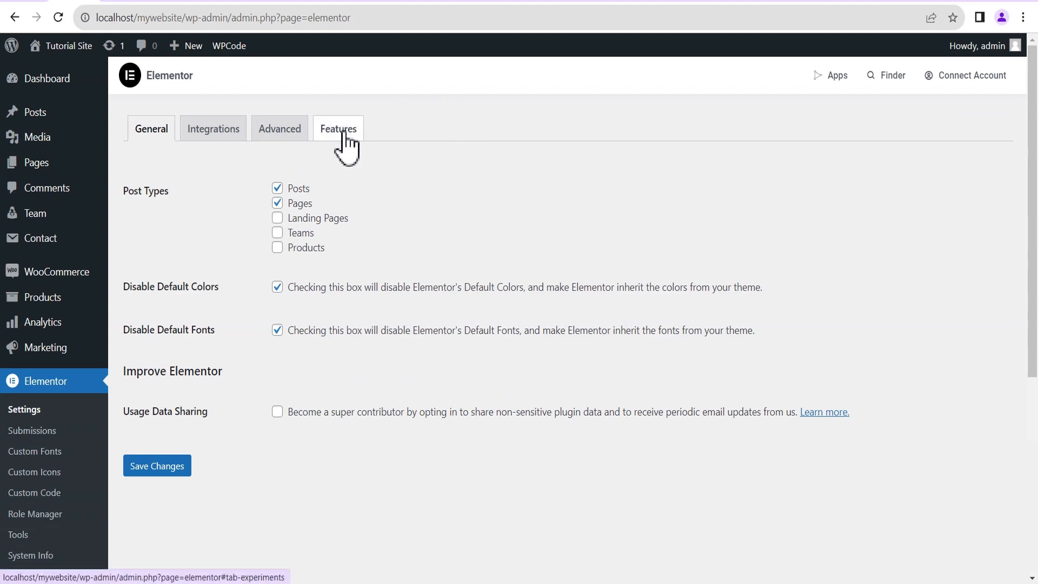
pyautogui.click(343, 132)
pyautogui.scroll(-4, 391, 226)
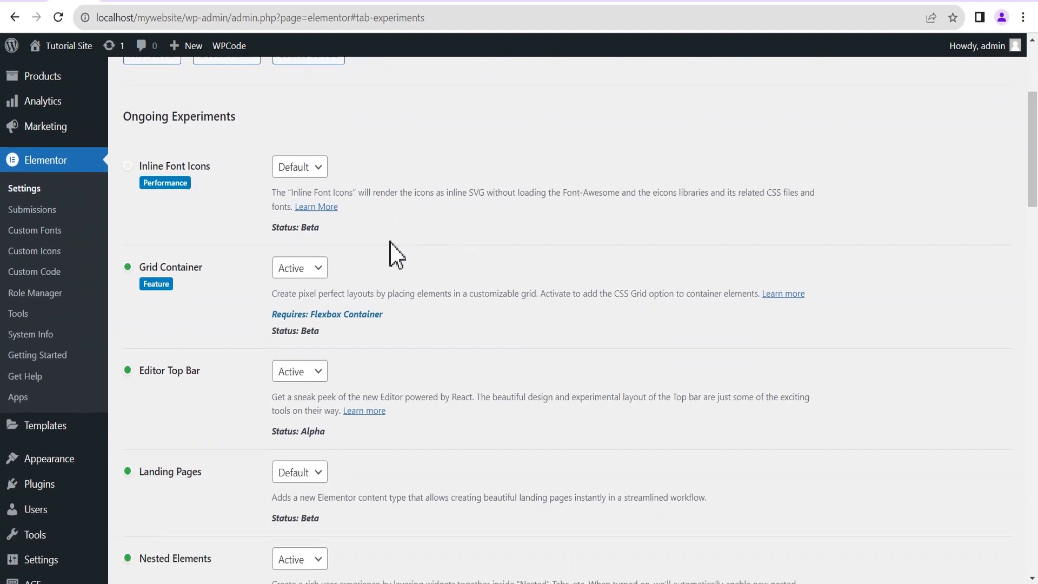
pyautogui.scroll(-5, 200, 281)
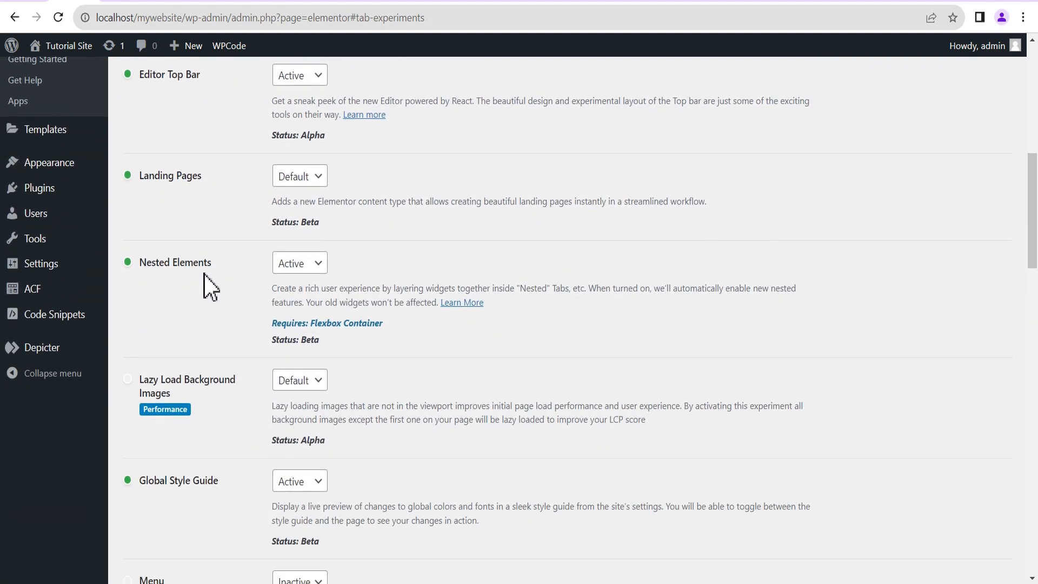
pyautogui.scroll(-12, 213, 281)
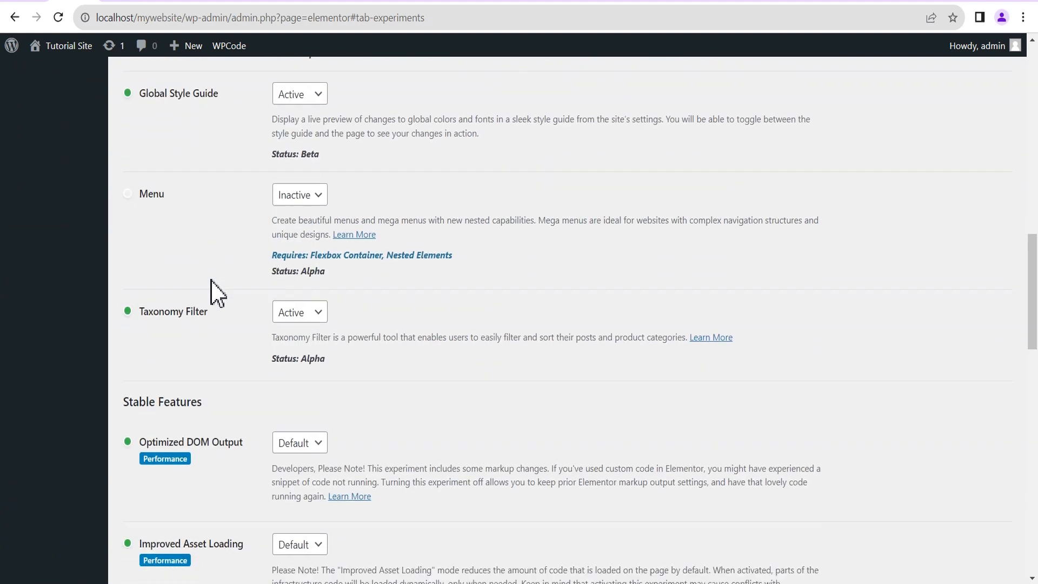
pyautogui.scroll(-5, 214, 289)
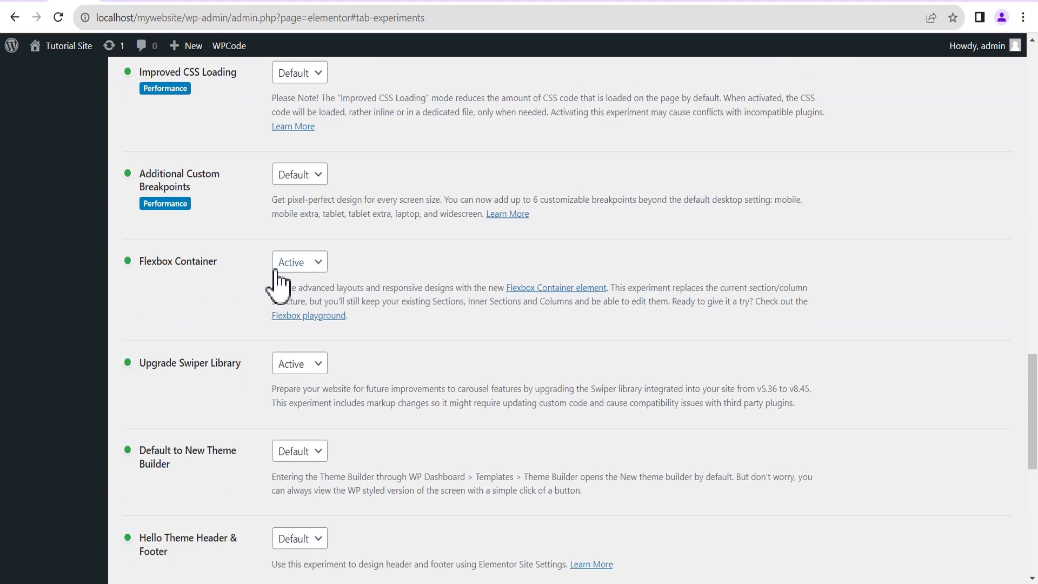
pyautogui.scroll(-8, 214, 281)
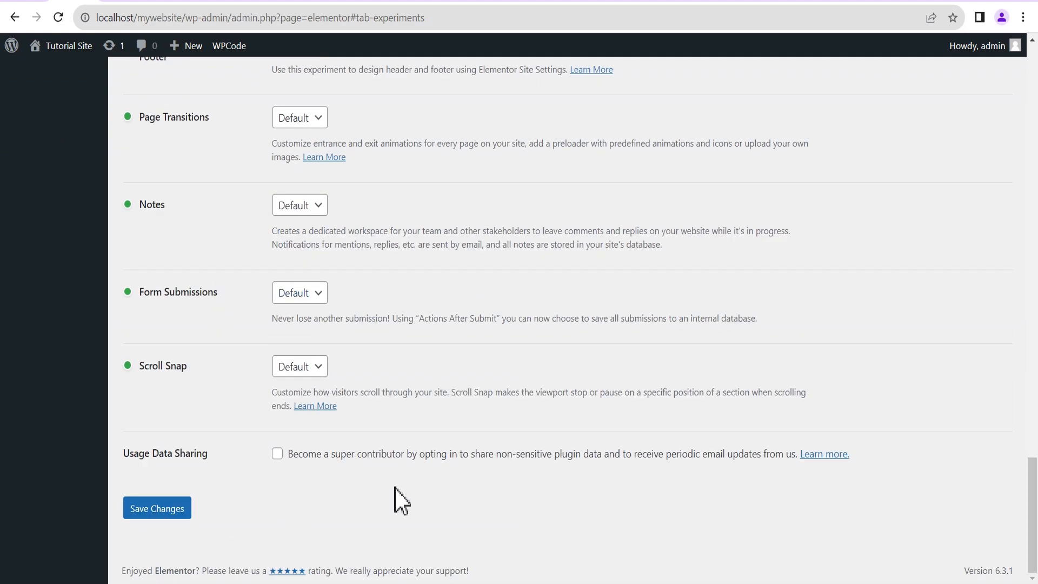
pyautogui.scroll(10, 399, 474)
pyautogui.scroll(20, 421, 438)
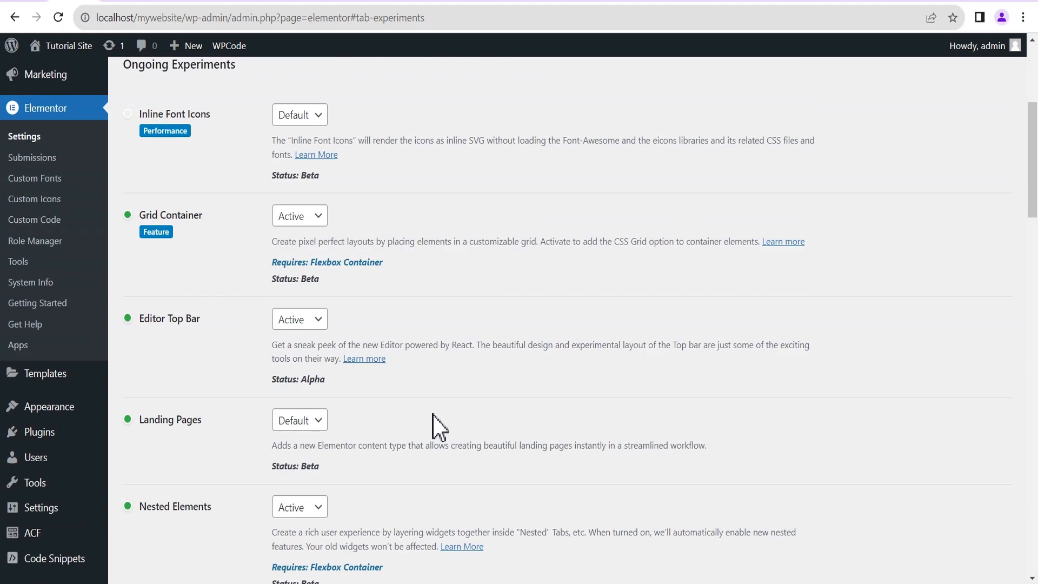
pyautogui.moveTo(43, 378)
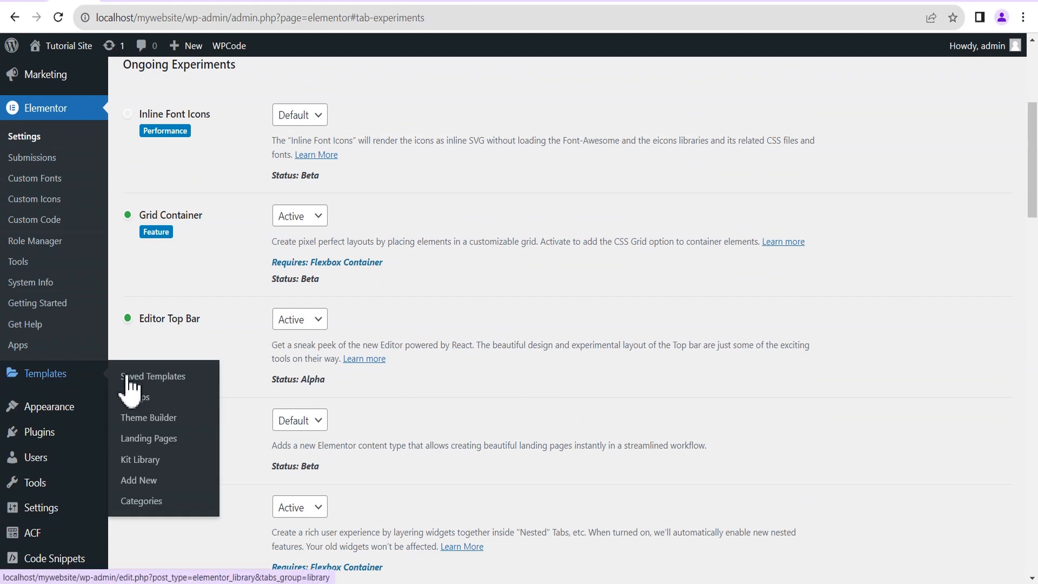
# Create a new Archive template in the Theme Builder and dismiss the template library.
pyautogui.click(163, 421)
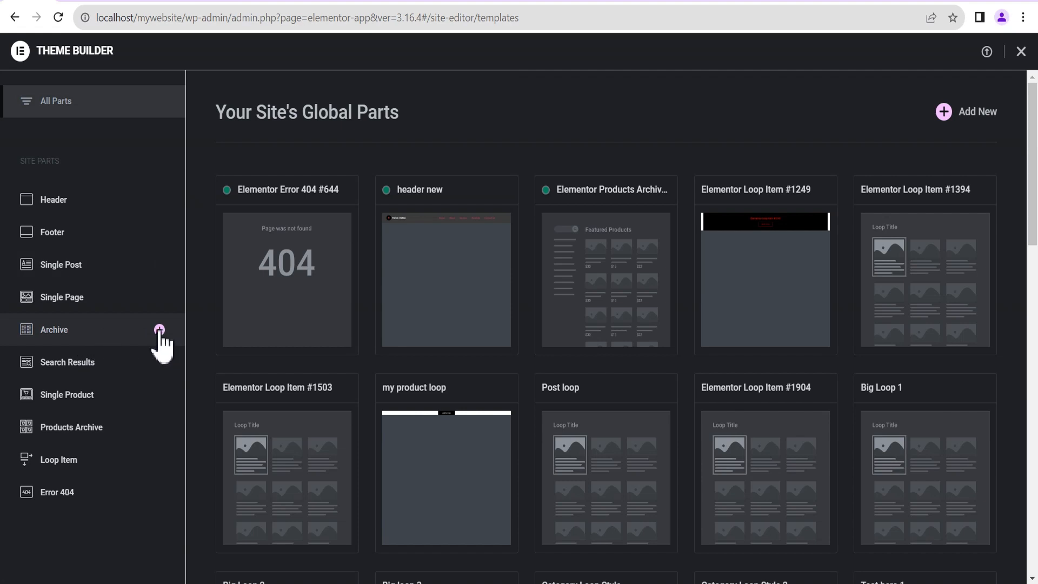
pyautogui.click(158, 330)
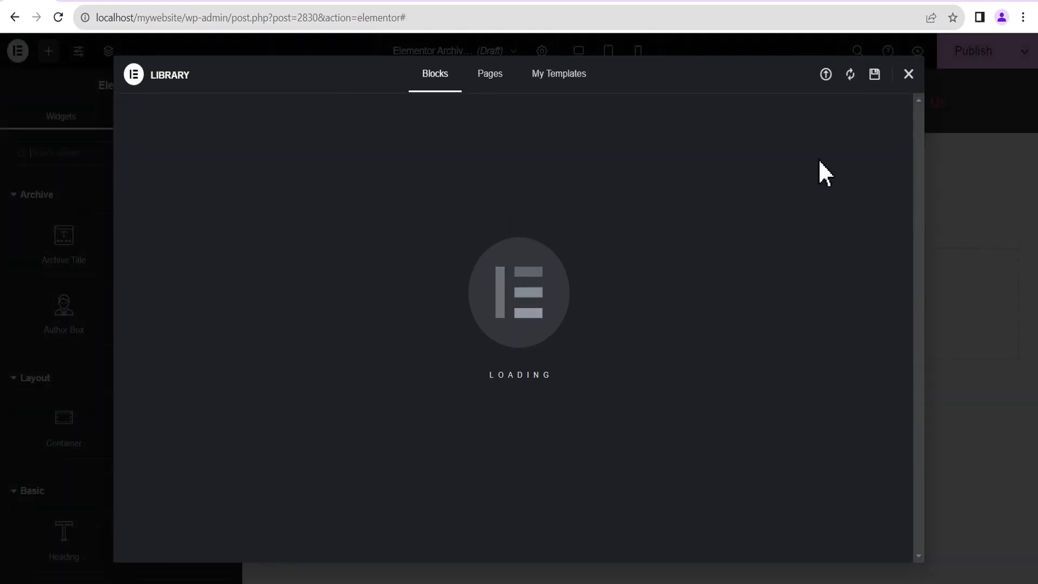
pyautogui.click(907, 75)
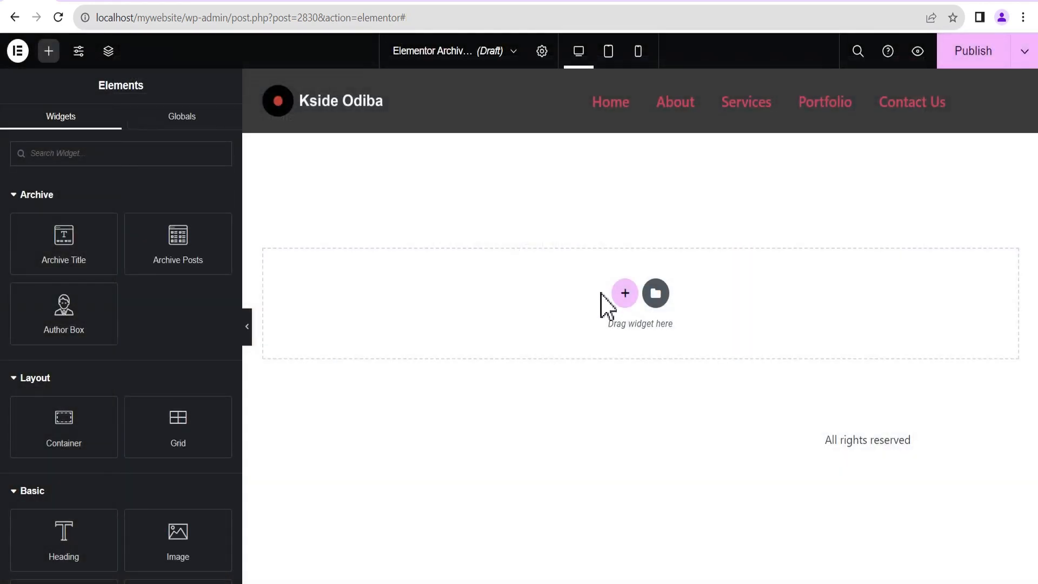
# Add a single-column flexbox container to the archive canvas.
pyautogui.click(625, 294)
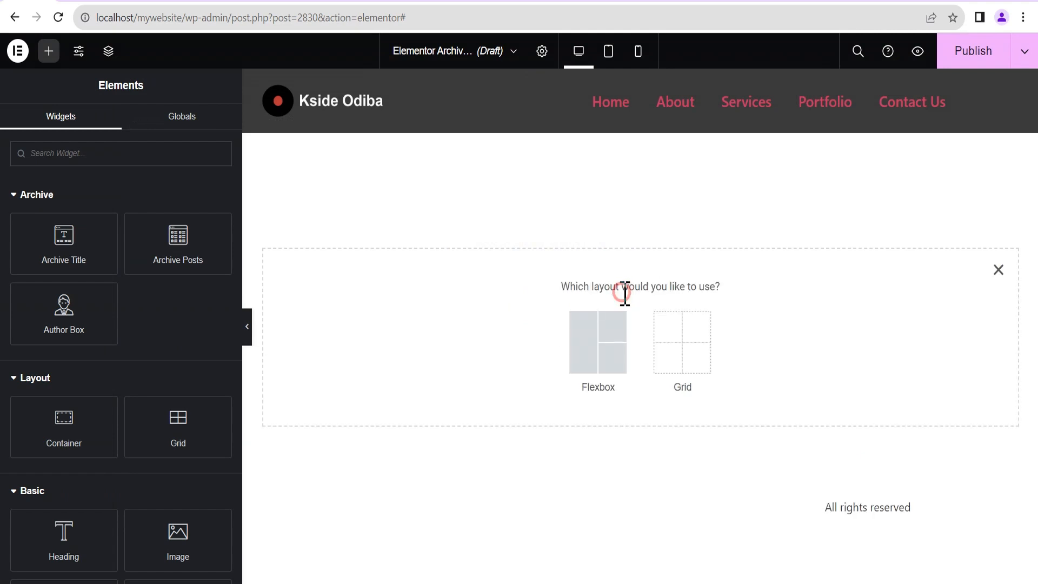
pyautogui.click(596, 348)
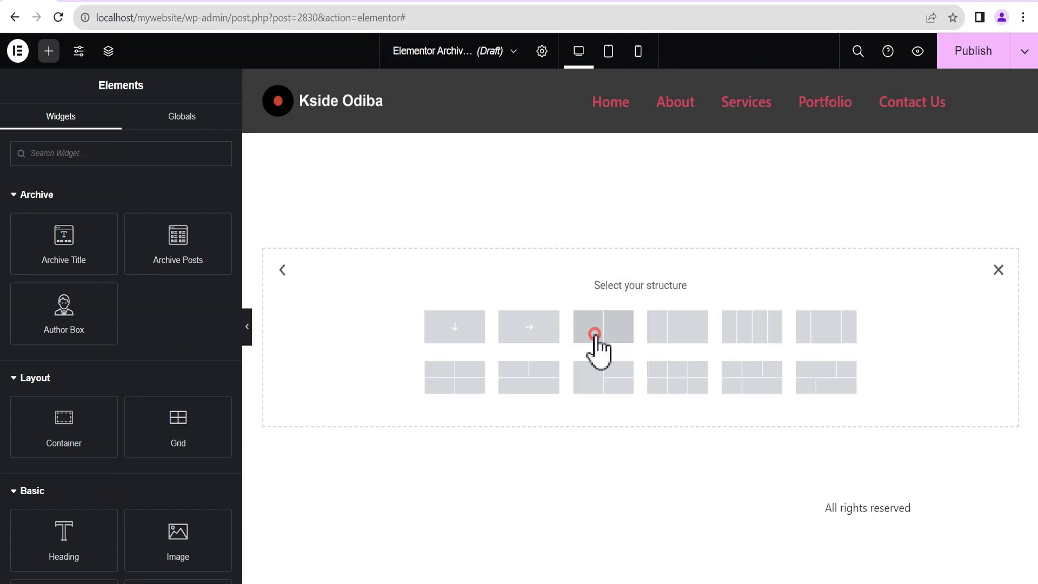
pyautogui.click(463, 342)
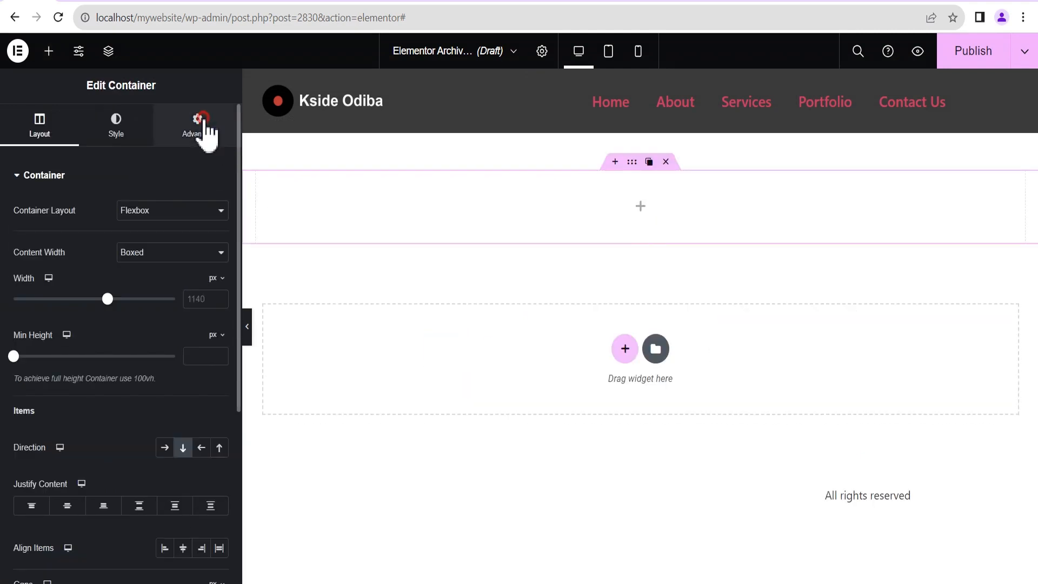
# Set the container padding to 100 px top/bottom and 20 px left/right.
pyautogui.click(200, 130)
pyautogui.click(24, 286)
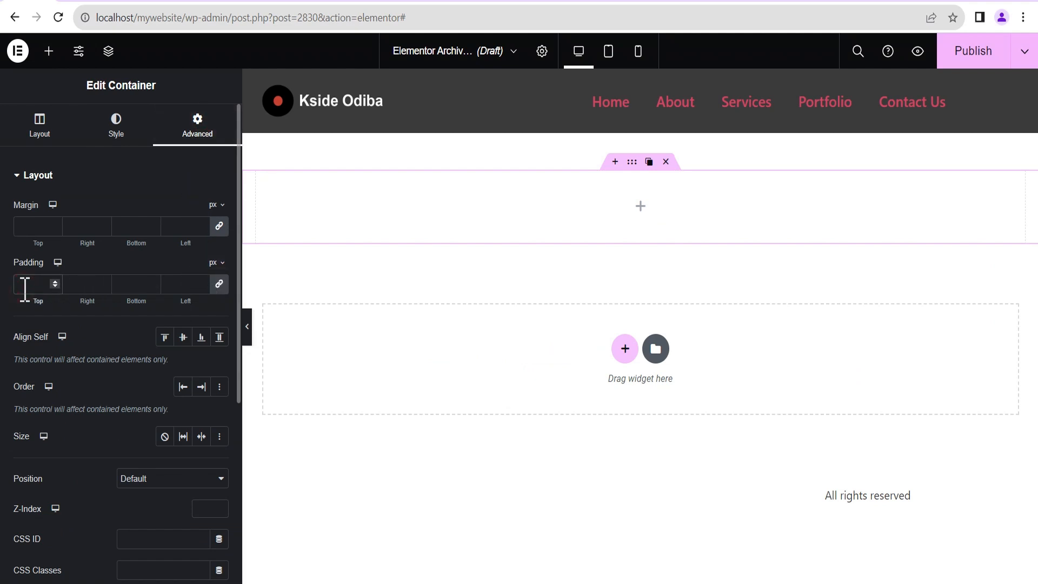
pyautogui.write('1')
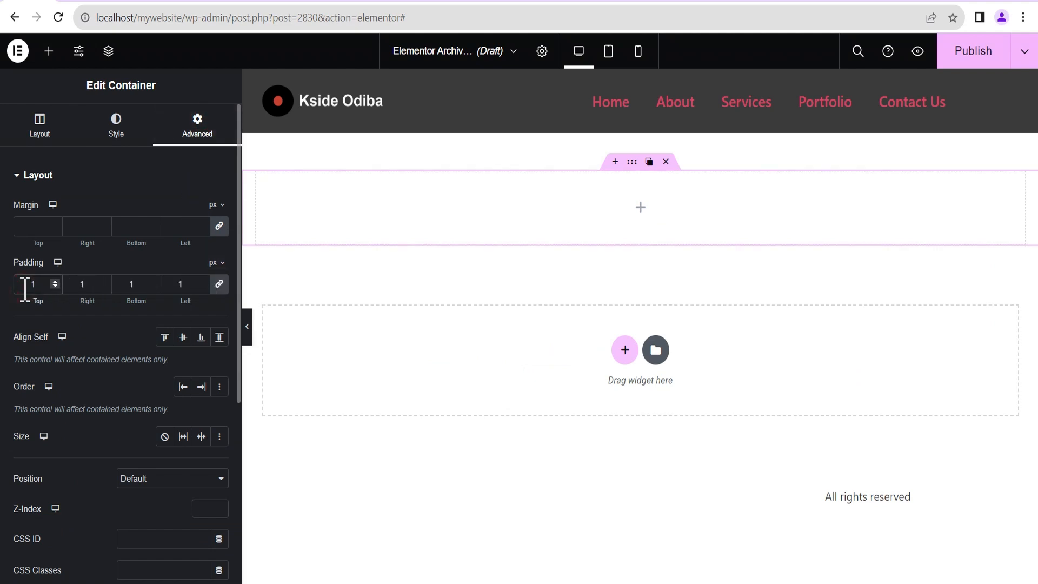
pyautogui.write('00')
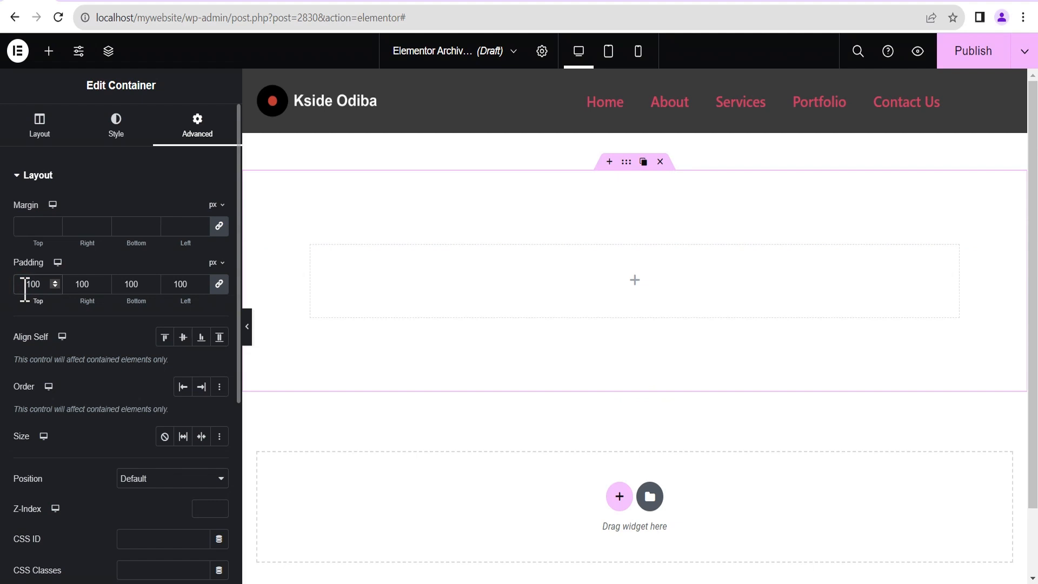
pyautogui.click(186, 284)
pyautogui.doubleClick(187, 284)
pyautogui.press('BackSpace')
pyautogui.write('20')
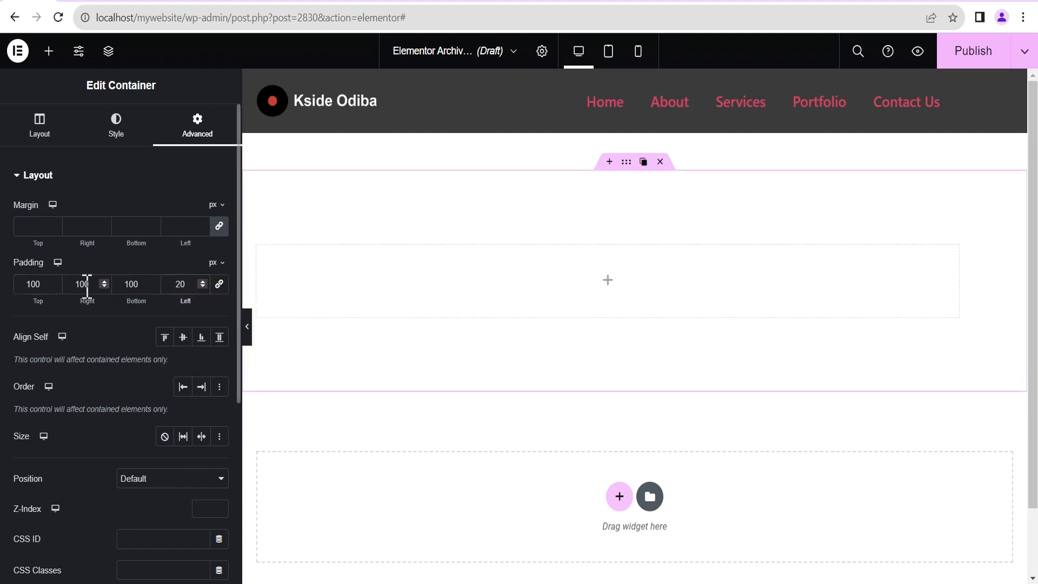
pyautogui.doubleClick(82, 284)
pyautogui.write('20')
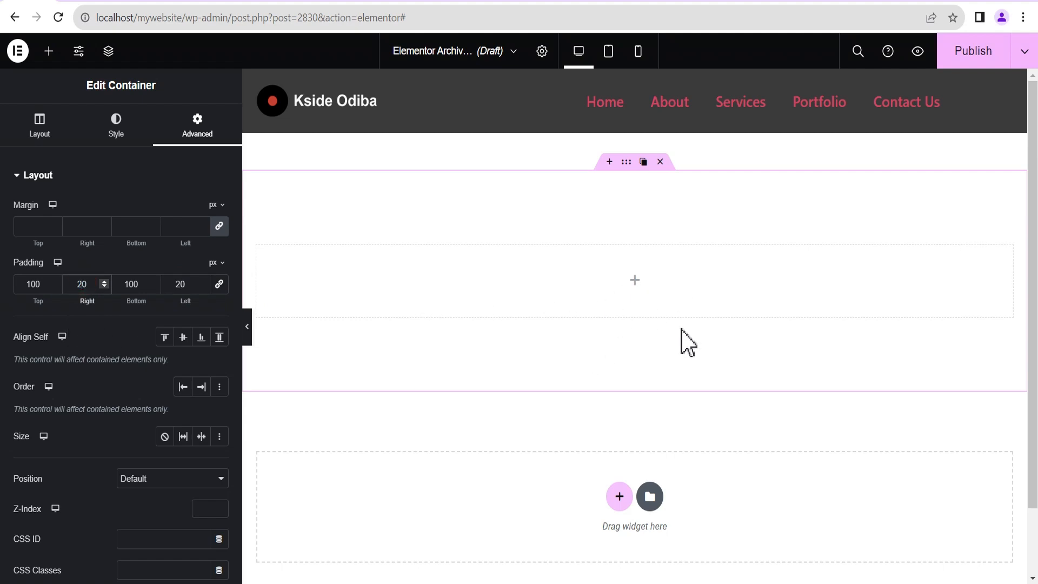
pyautogui.click(22, 176)
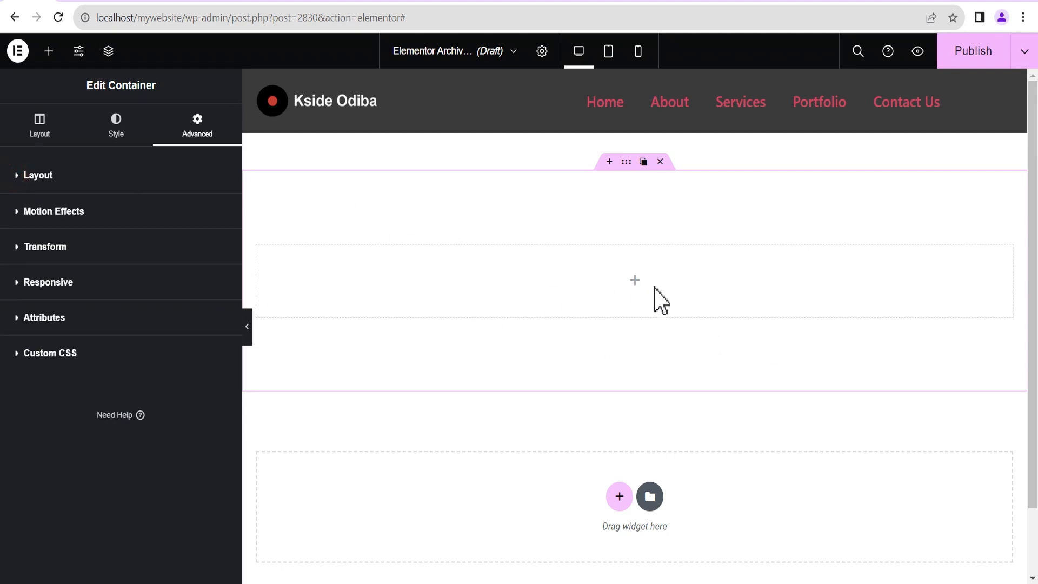
pyautogui.click(636, 280)
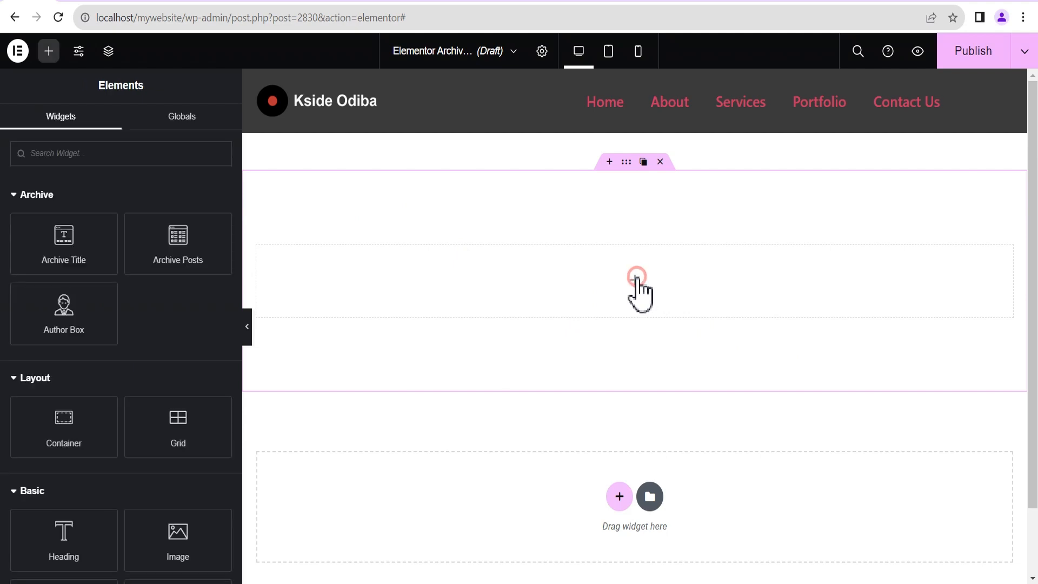
# Drag a Loop Grid widget into the container, keeping Posts as the template type.
pyautogui.click(133, 156)
pyautogui.write('loop')
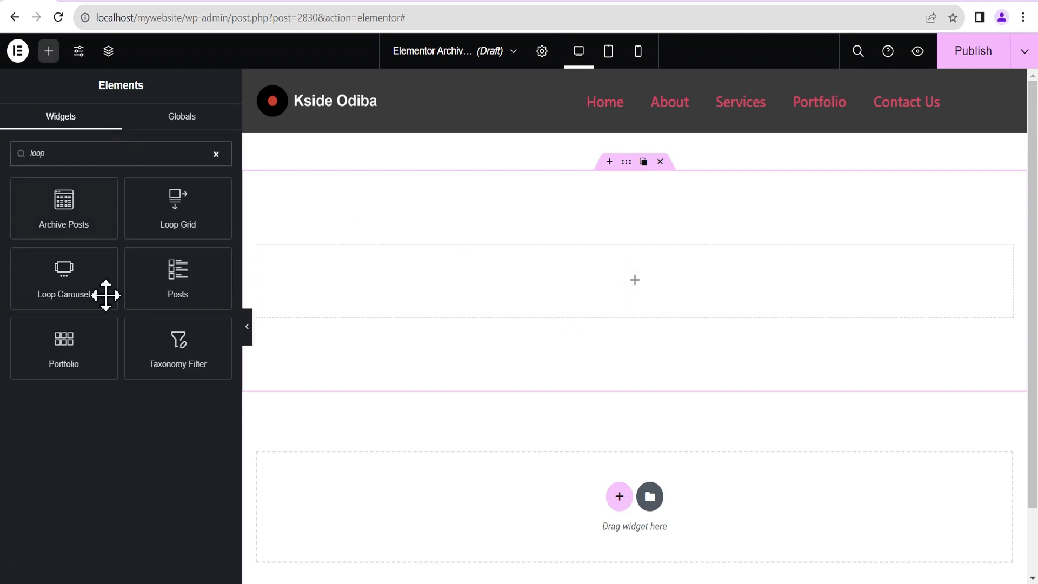
pyautogui.moveTo(177, 214); pyautogui.dragTo(588, 291)
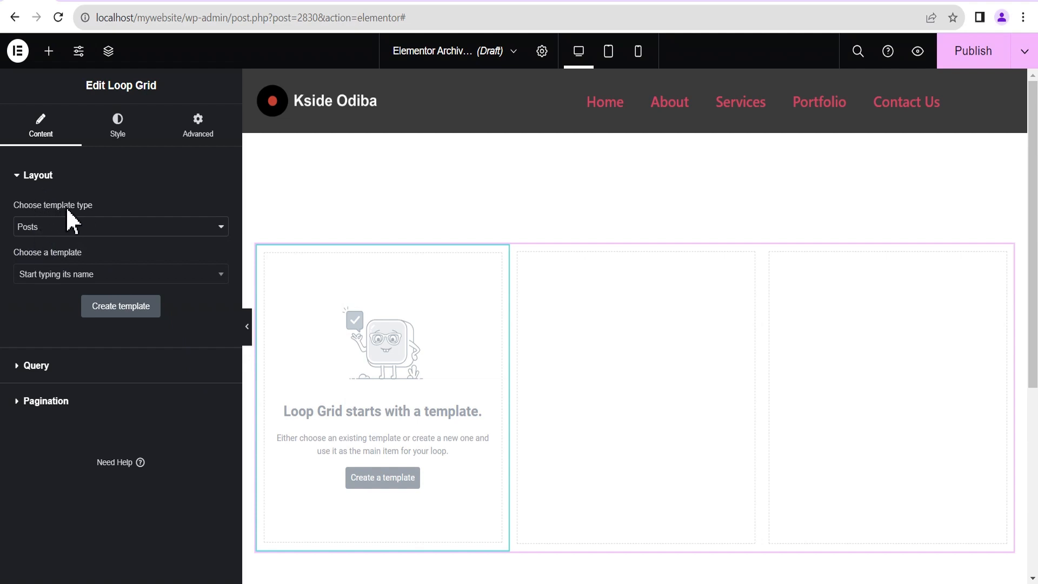
pyautogui.click(51, 227)
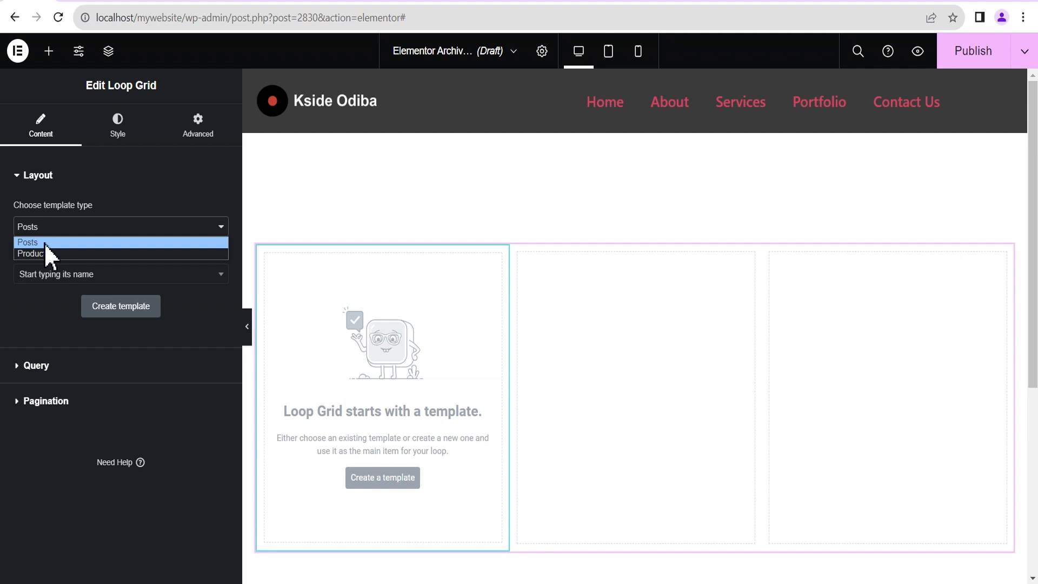
pyautogui.click(47, 241)
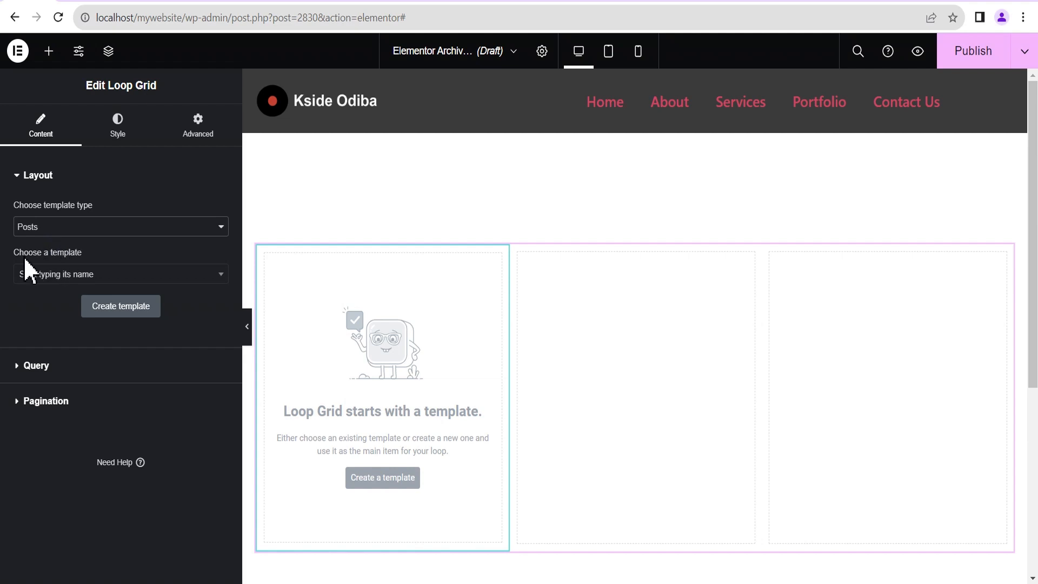
# Start creating a new loop item template and save the archive template.
pyautogui.click(50, 273)
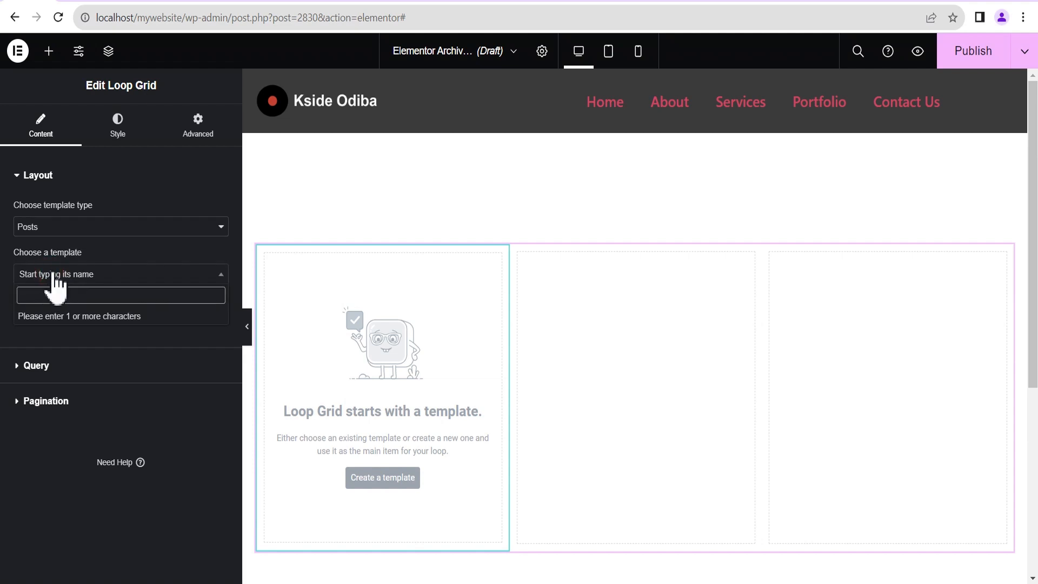
pyautogui.click(52, 274)
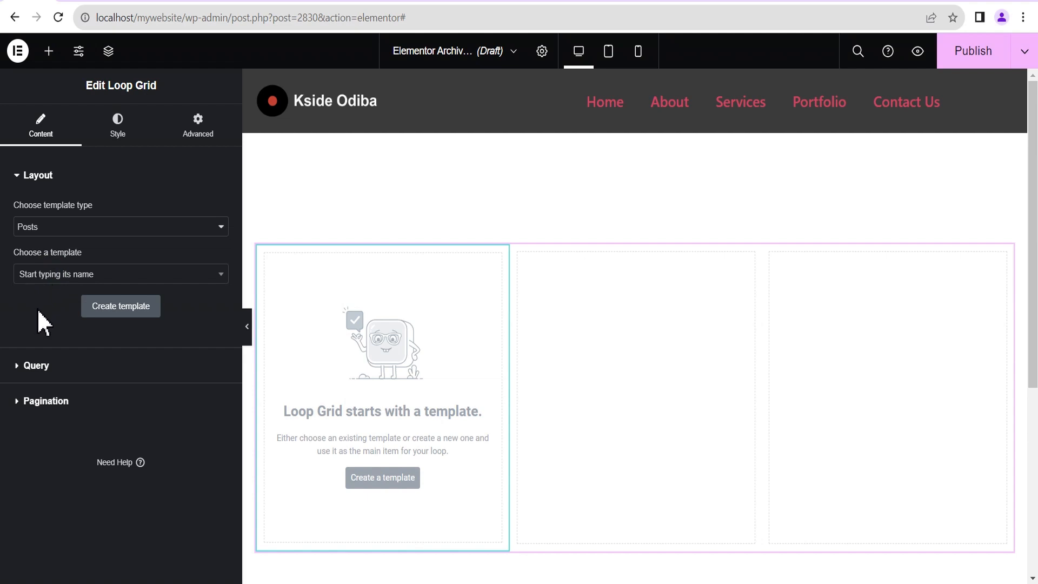
pyautogui.click(130, 308)
pyautogui.click(386, 479)
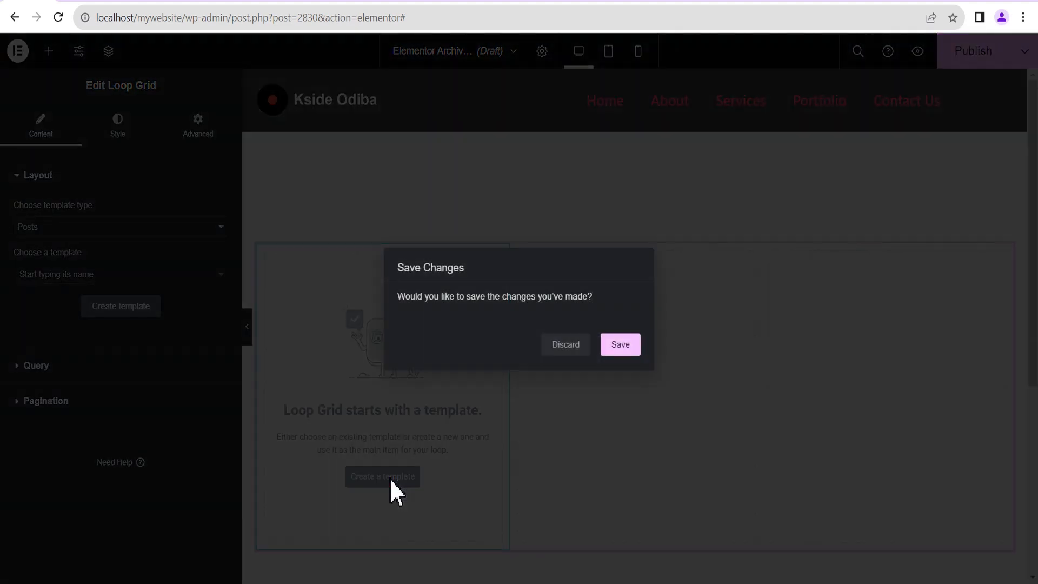
pyautogui.click(620, 344)
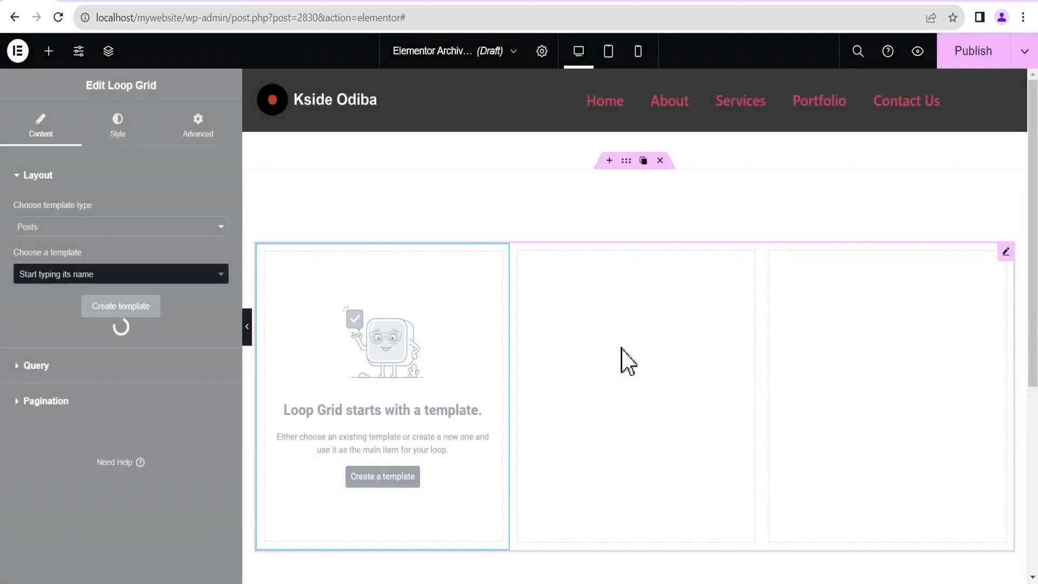
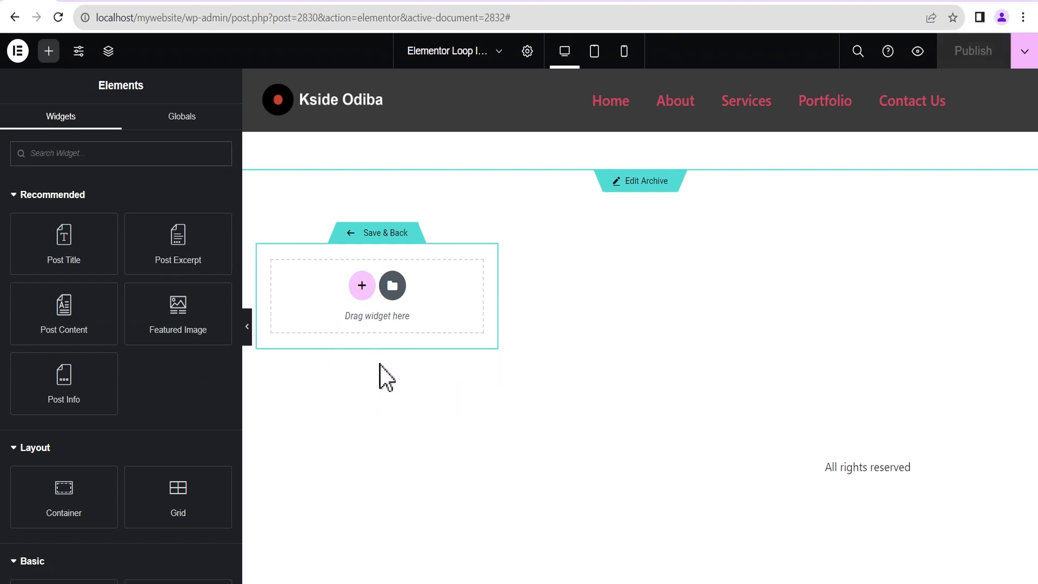
# Add a one-column flexbox container to the loop item and rename it Parent in the Navigator.
pyautogui.click(361, 285)
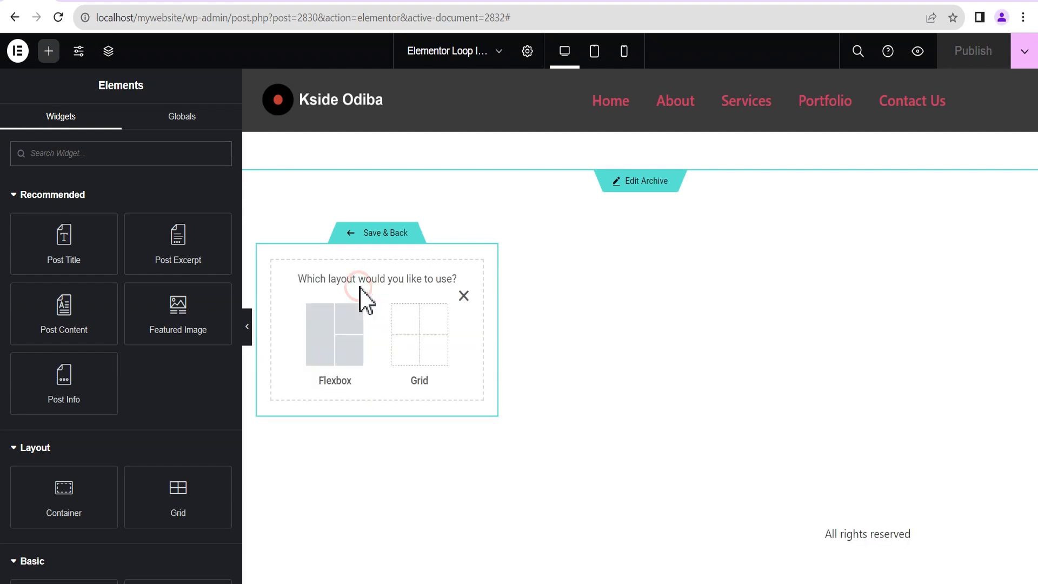
pyautogui.click(331, 351)
pyautogui.click(335, 329)
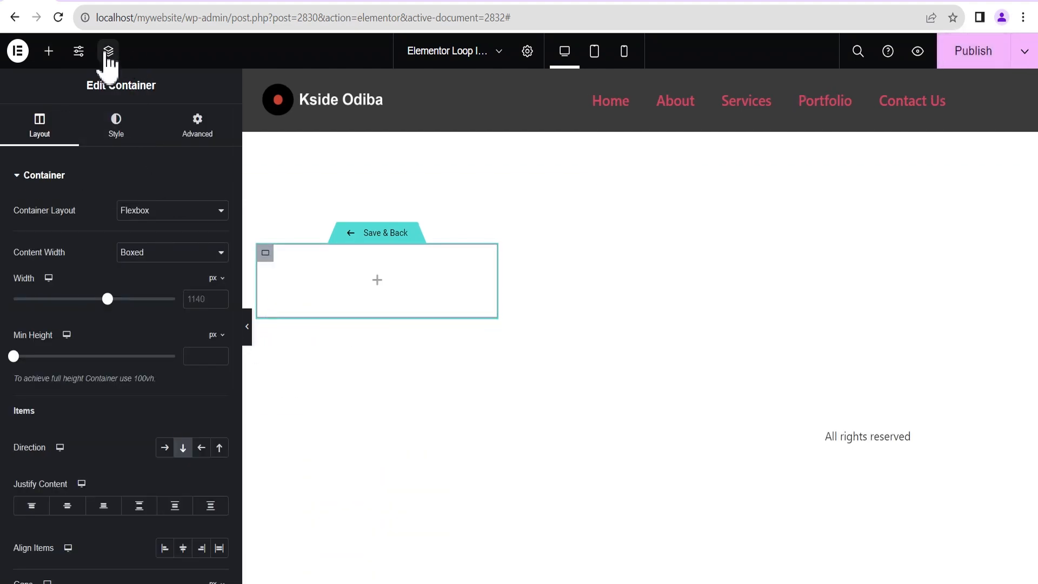
pyautogui.click(108, 53)
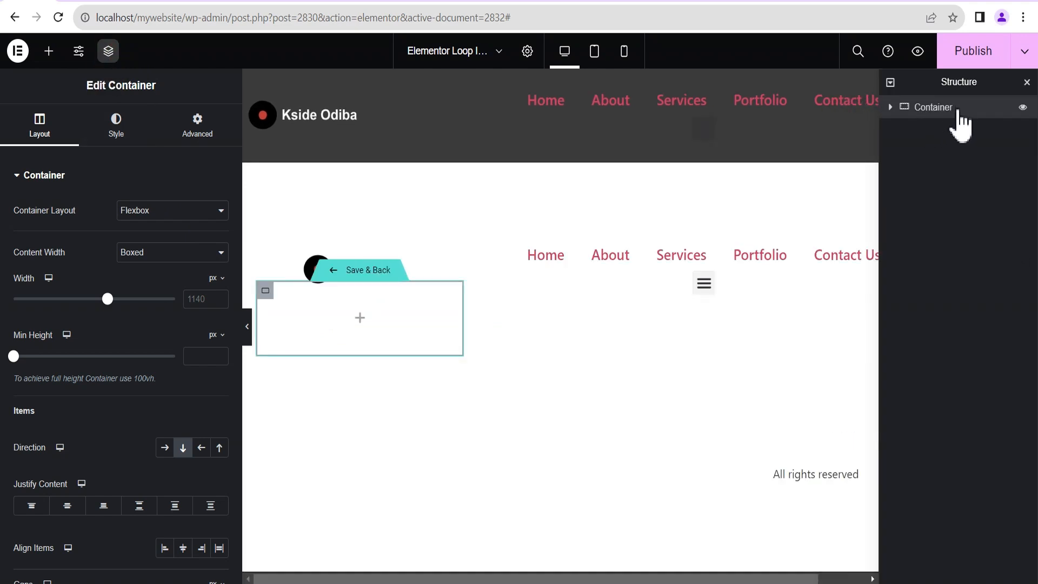
pyautogui.moveTo(959, 82); pyautogui.dragTo(803, 125)
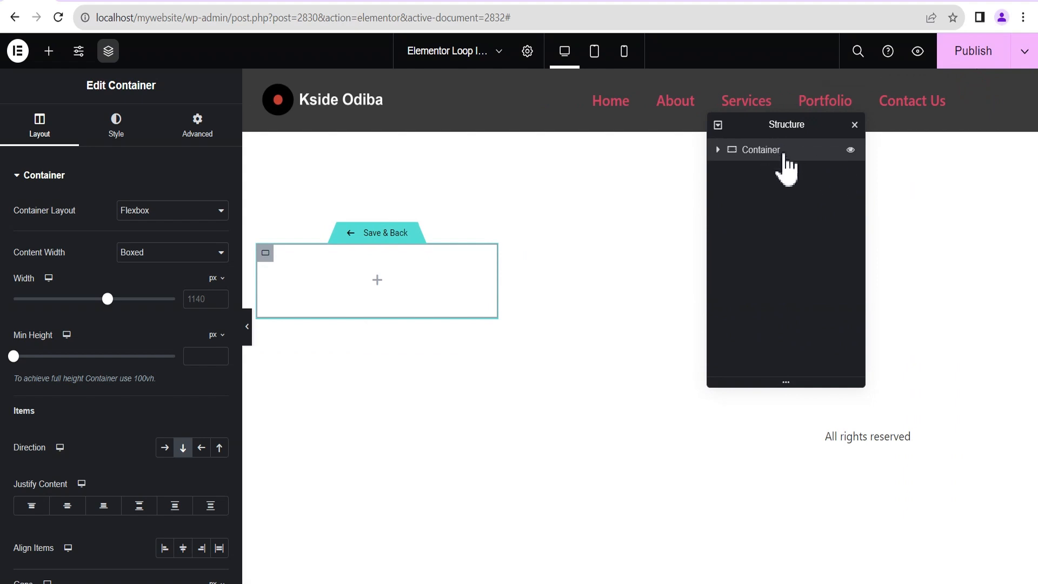
pyautogui.click(750, 150)
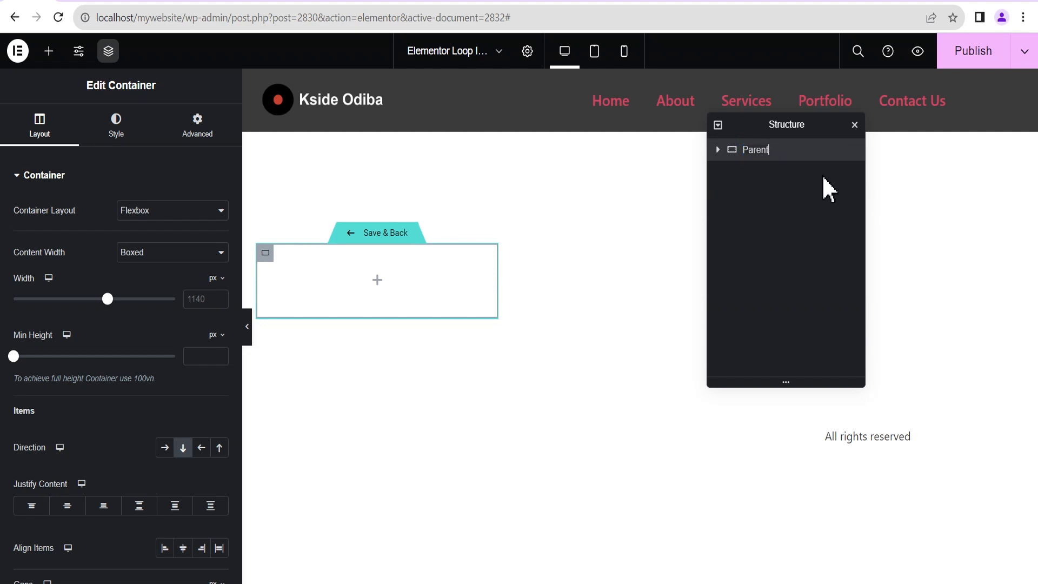
pyautogui.click(794, 152)
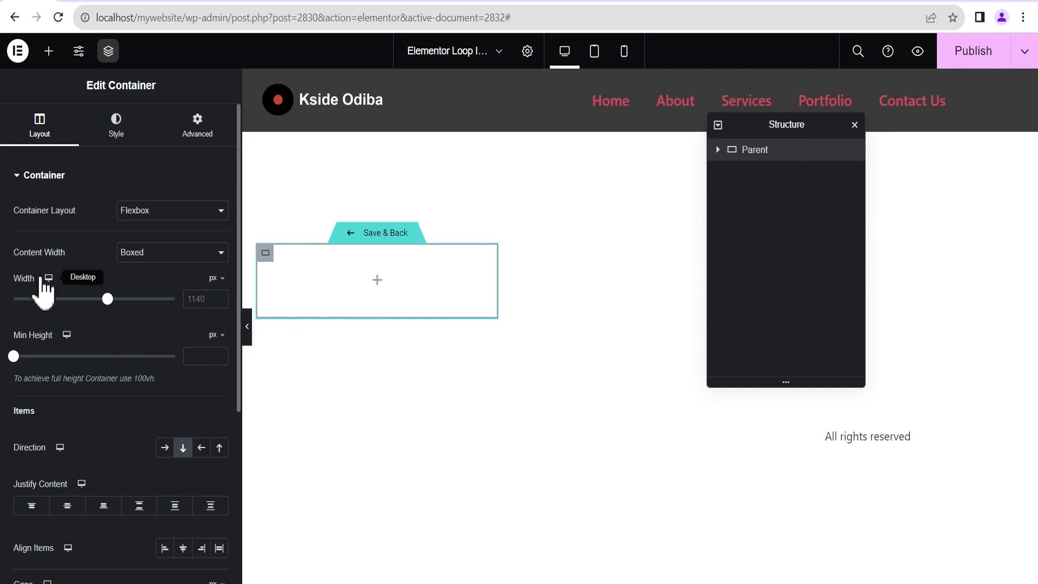
# Set Parent's width to 90%, centre its content and set its gaps to 0.
pyautogui.click(194, 298)
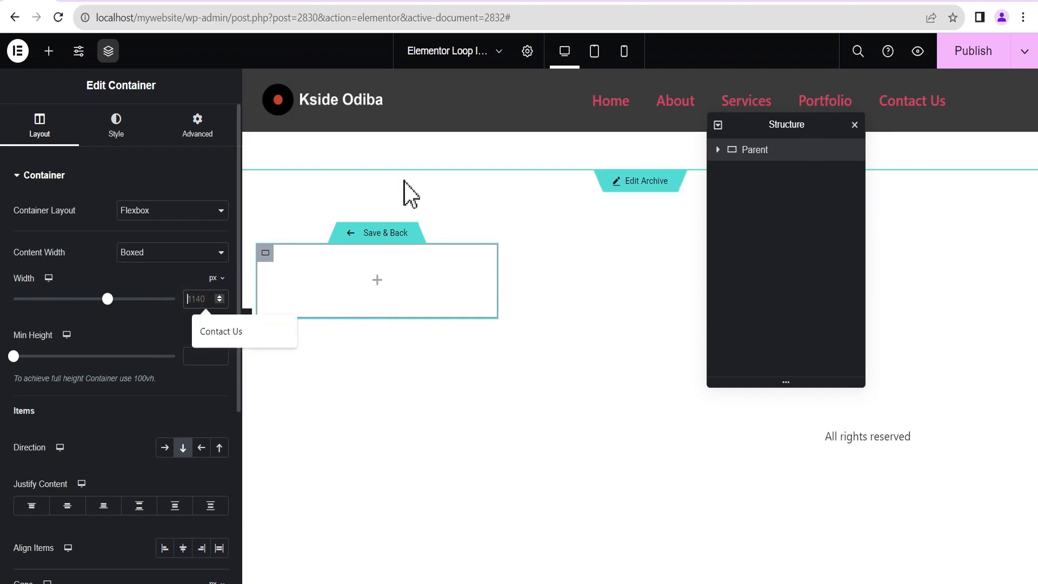
pyautogui.click(216, 278)
pyautogui.click(219, 298)
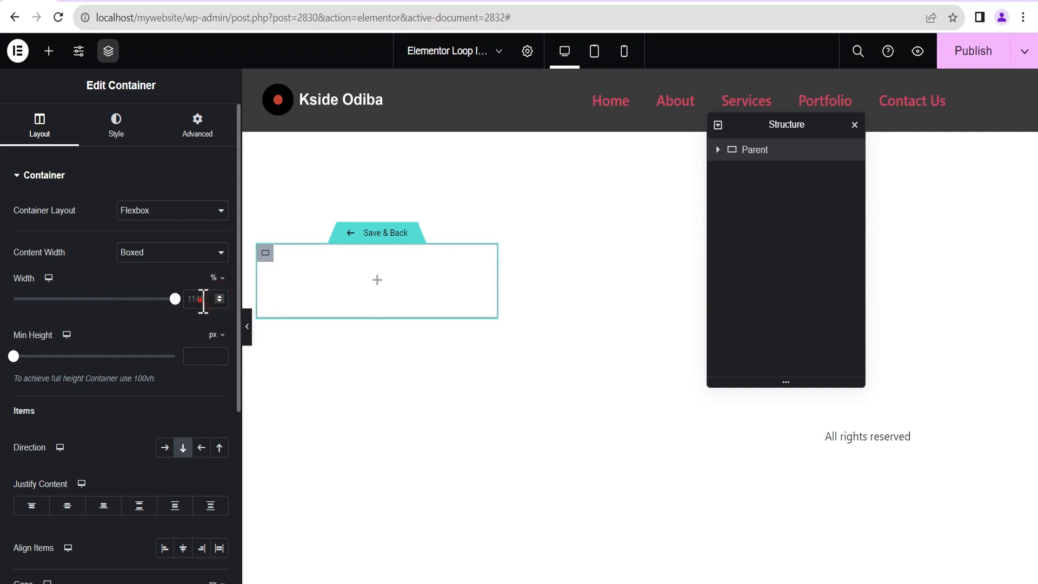
pyautogui.click(203, 299)
pyautogui.write('90')
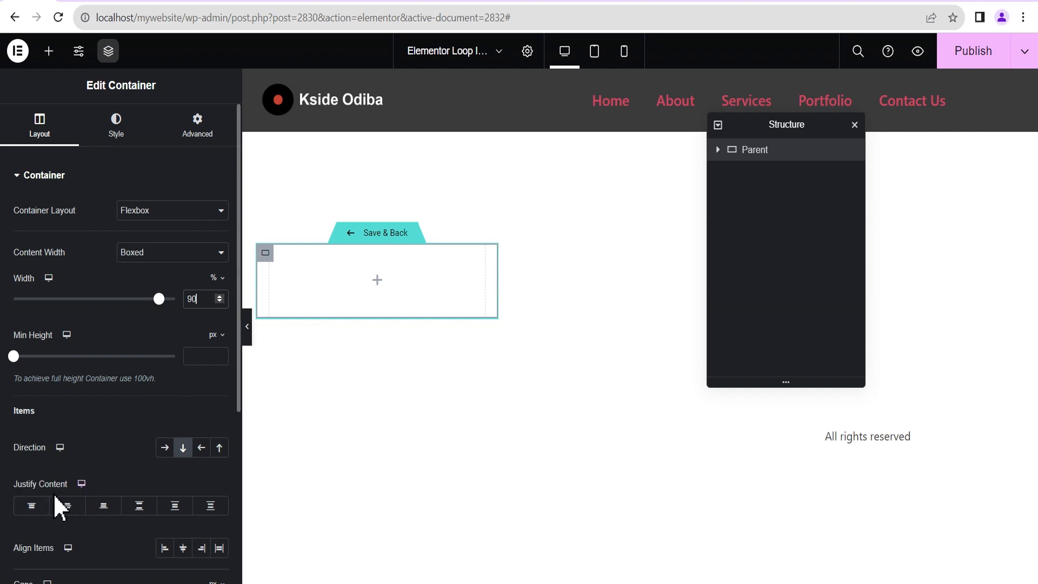
pyautogui.click(68, 507)
pyautogui.scroll(-5, 116, 474)
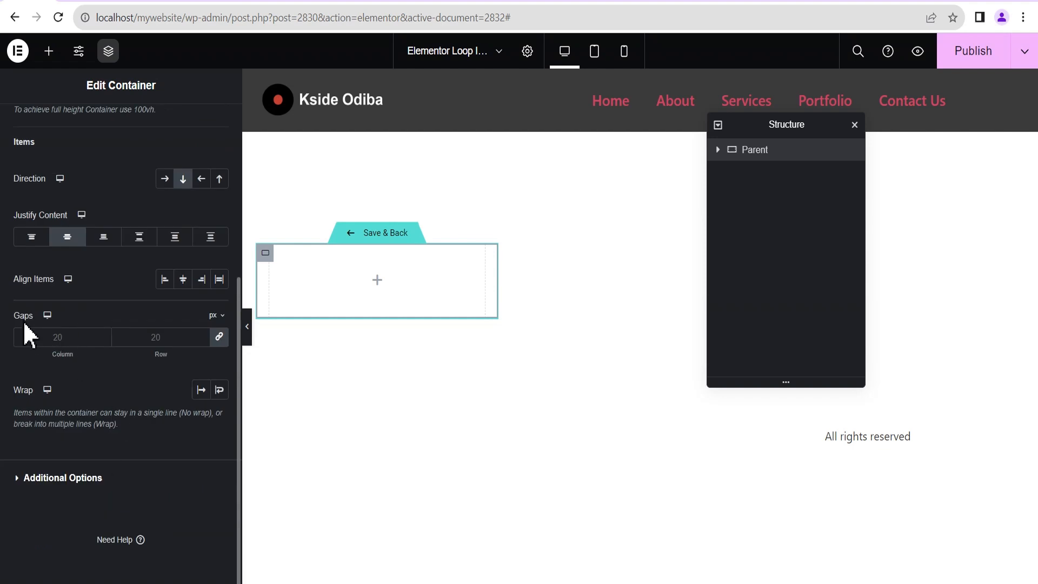
pyautogui.click(219, 337)
pyautogui.scroll(5, 157, 400)
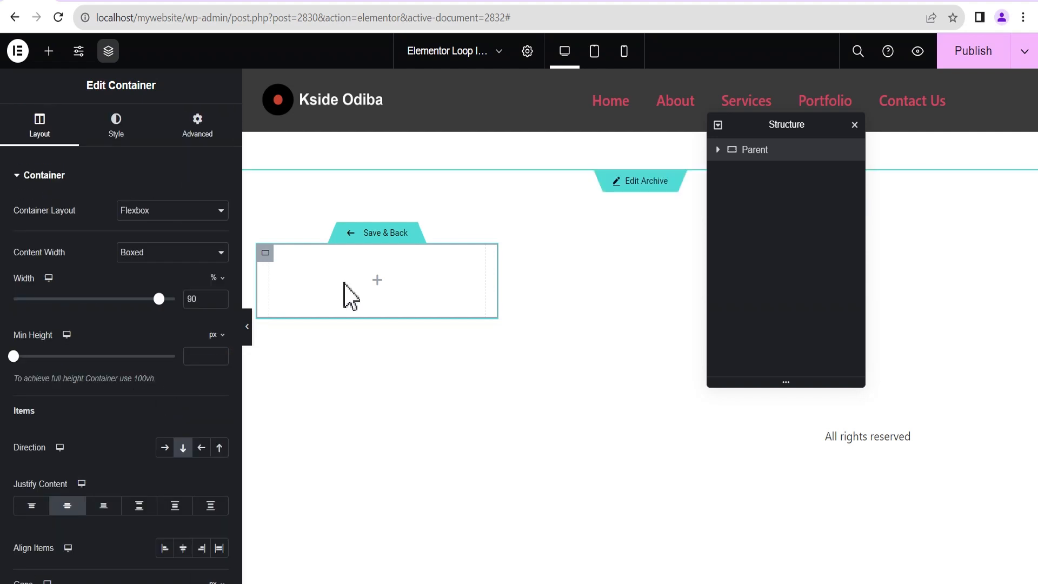
pyautogui.click(376, 279)
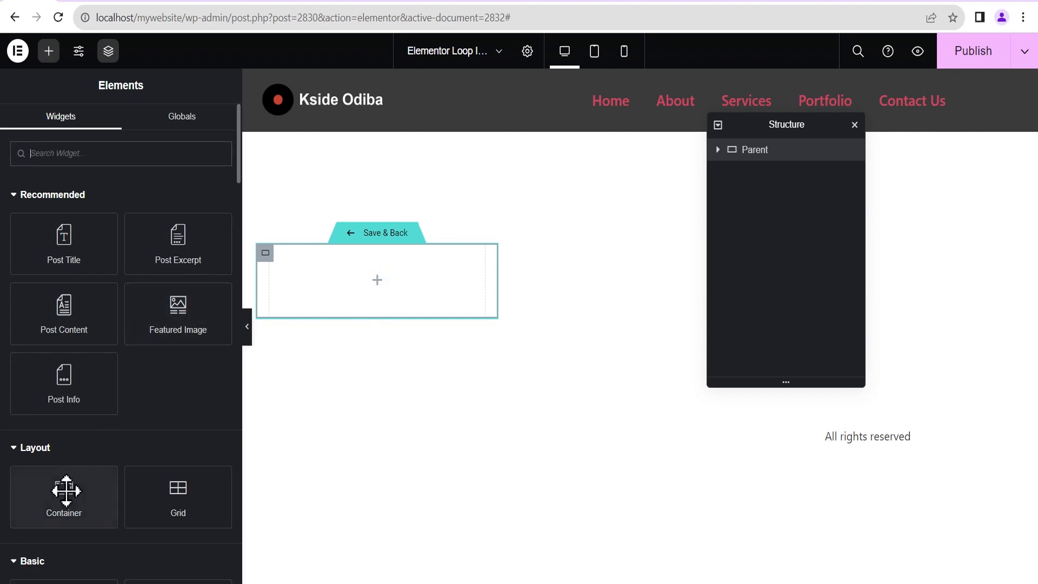
# Drop a new container inside Parent and rename it Child.
pyautogui.moveTo(63, 489); pyautogui.dragTo(371, 297)
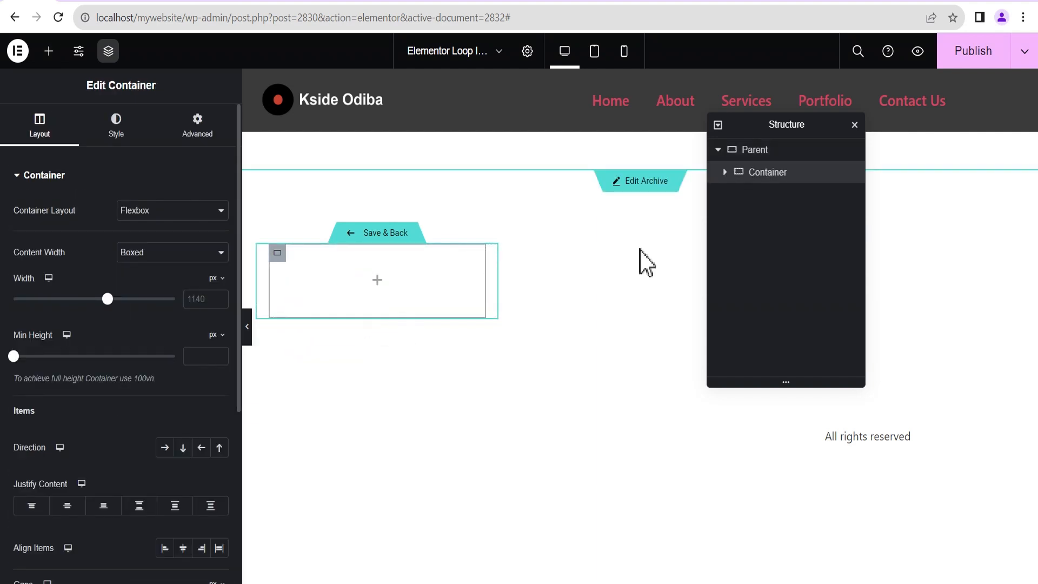
pyautogui.doubleClick(768, 173)
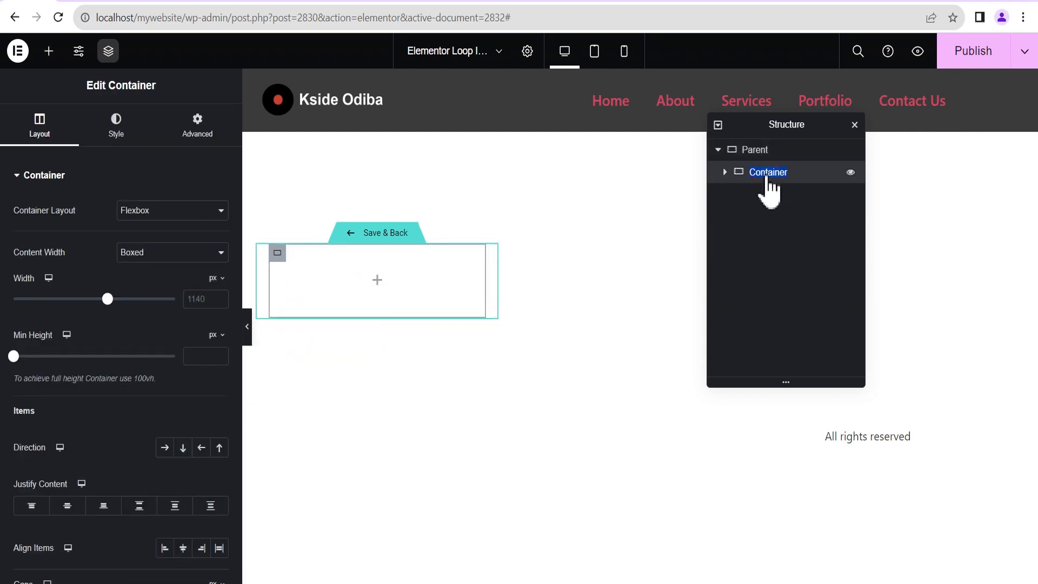
pyautogui.click(794, 173)
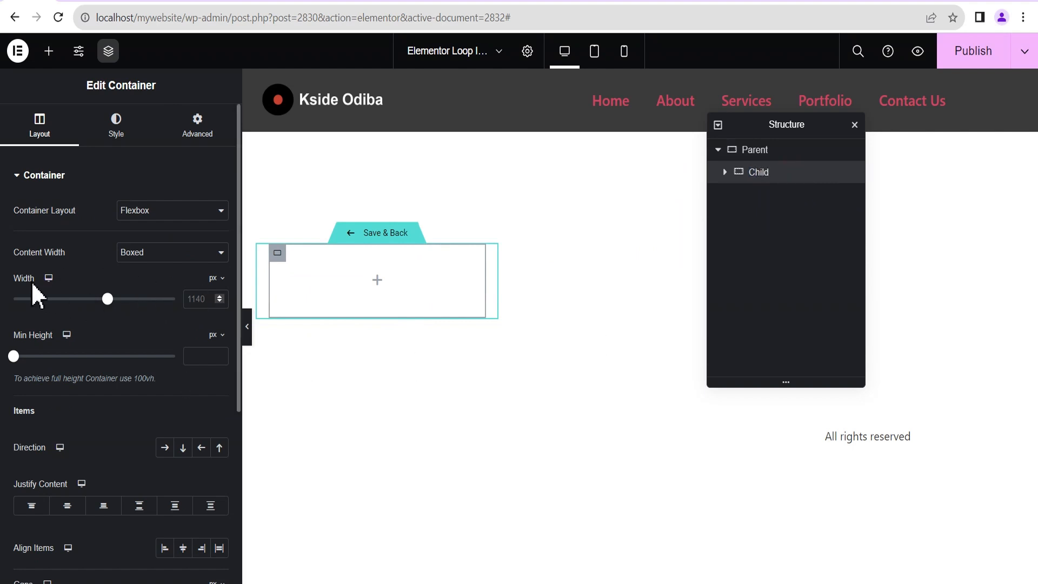
# Set Child to 80% width, 300 px minimum height and centred content.
pyautogui.click(192, 298)
pyautogui.click(218, 279)
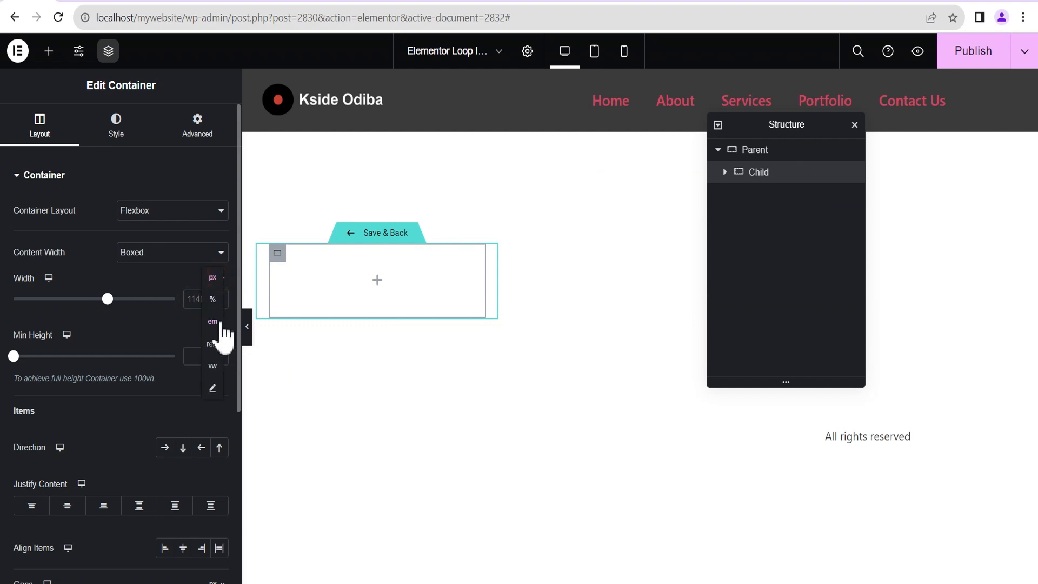
pyautogui.click(216, 297)
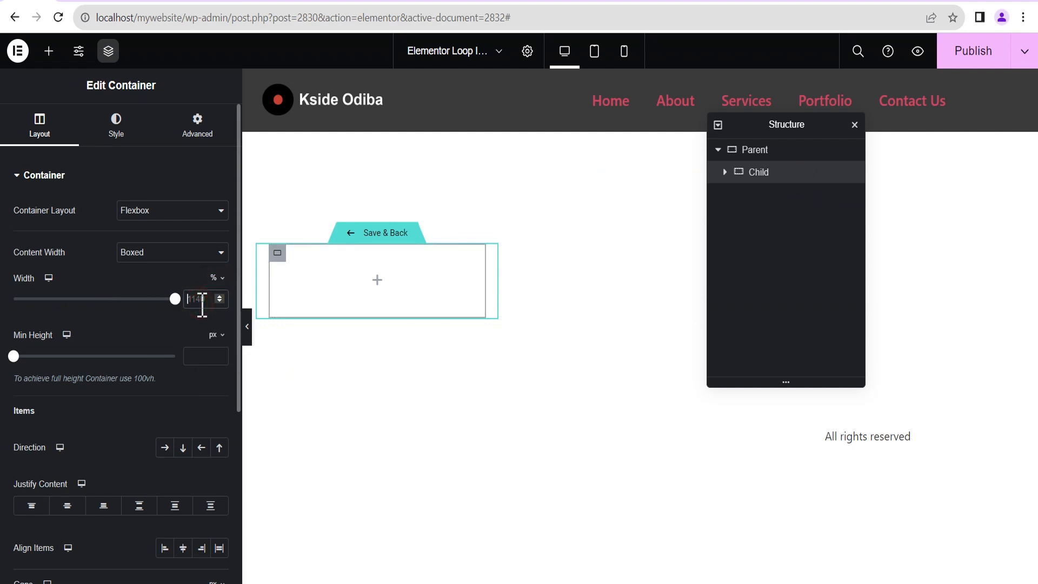
pyautogui.write('80')
pyautogui.click(200, 355)
pyautogui.write('30')
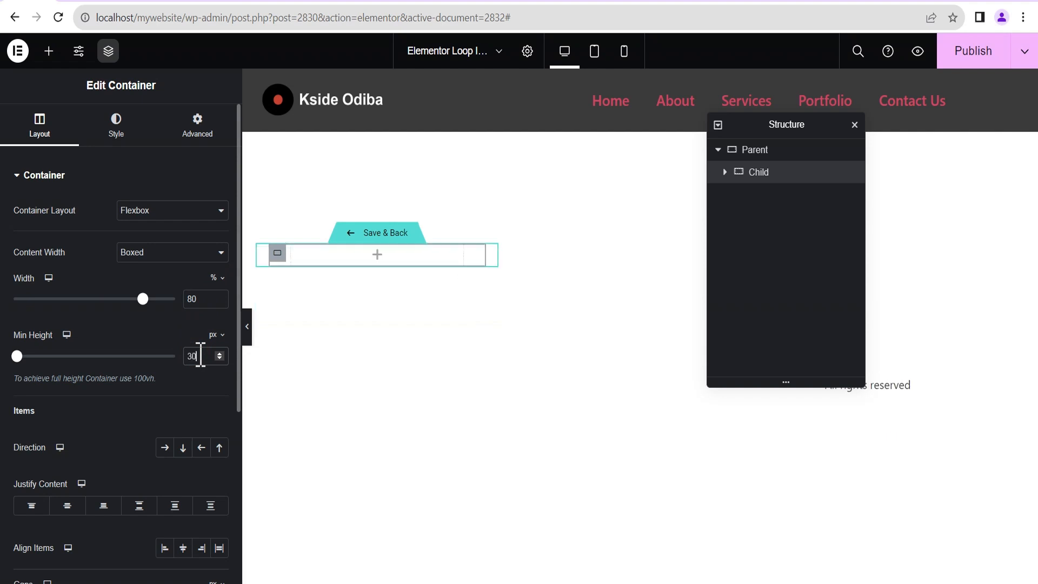
pyautogui.write('0')
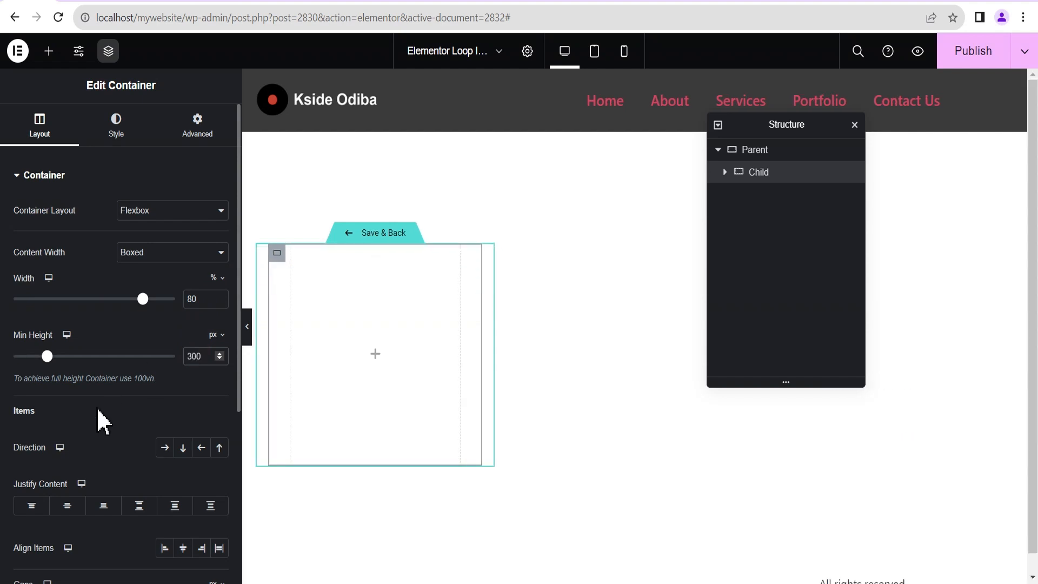
pyautogui.click(69, 507)
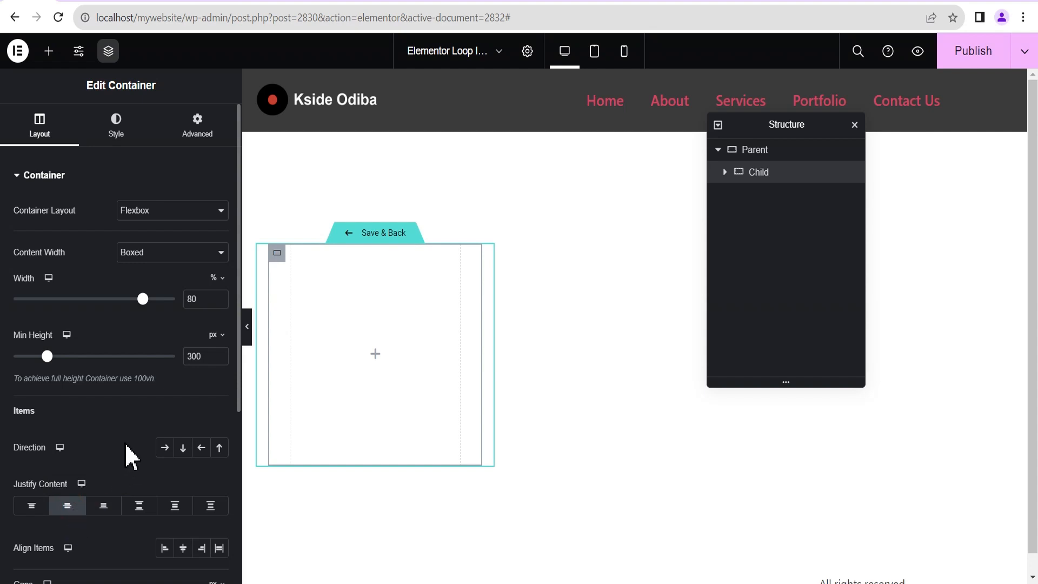
pyautogui.click(122, 130)
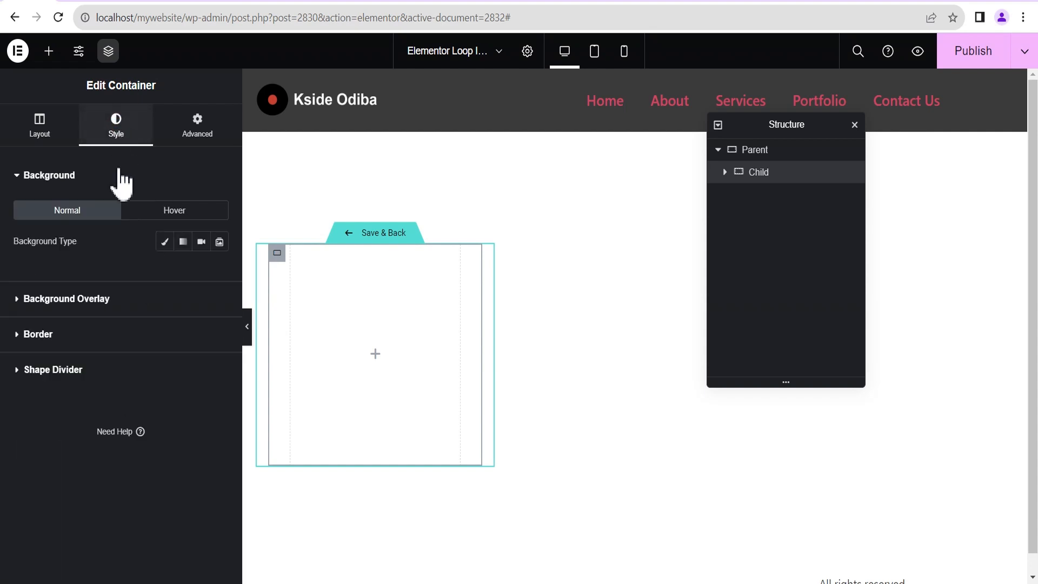
# Give Child a Featured Image background at top centre, no-repeat, size cover.
pyautogui.click(165, 243)
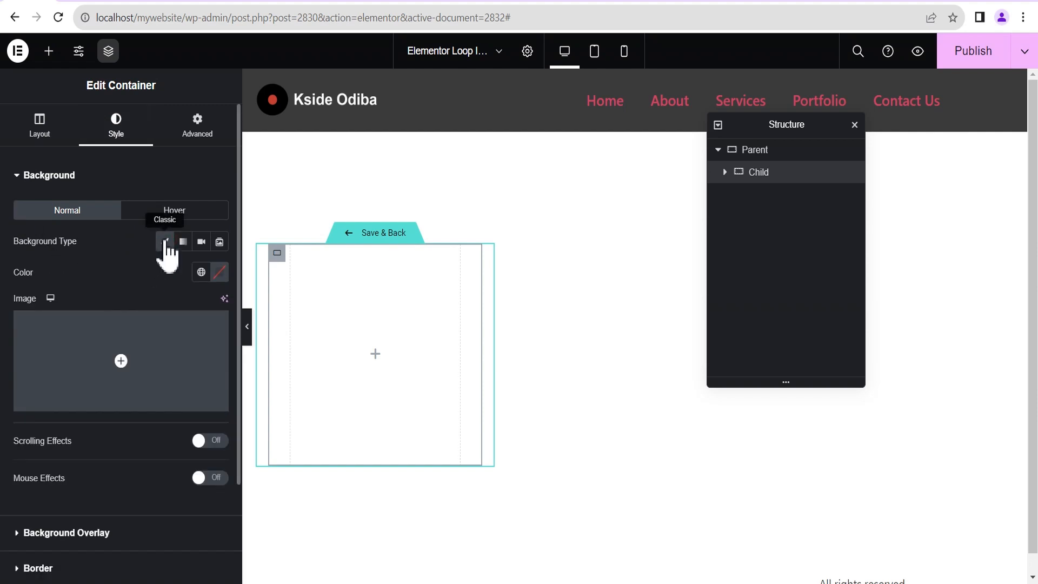
pyautogui.moveTo(142, 357)
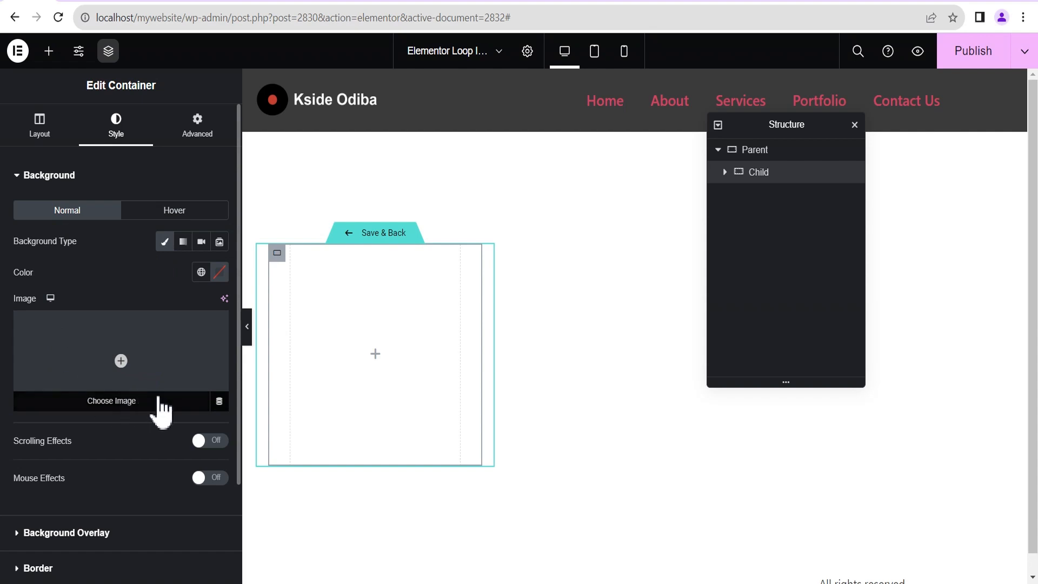
pyautogui.click(220, 403)
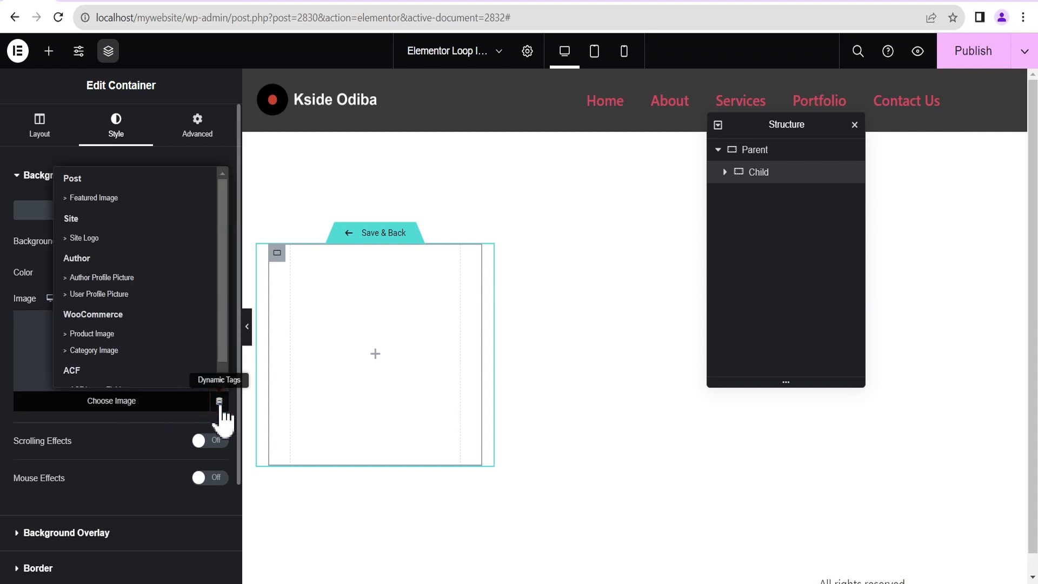
pyautogui.click(100, 199)
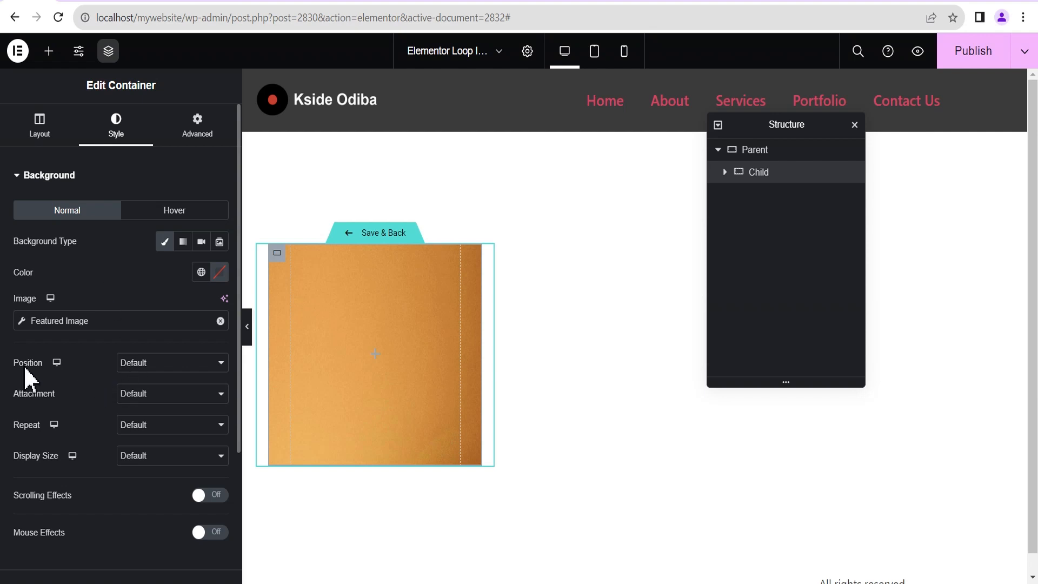
pyautogui.click(154, 368)
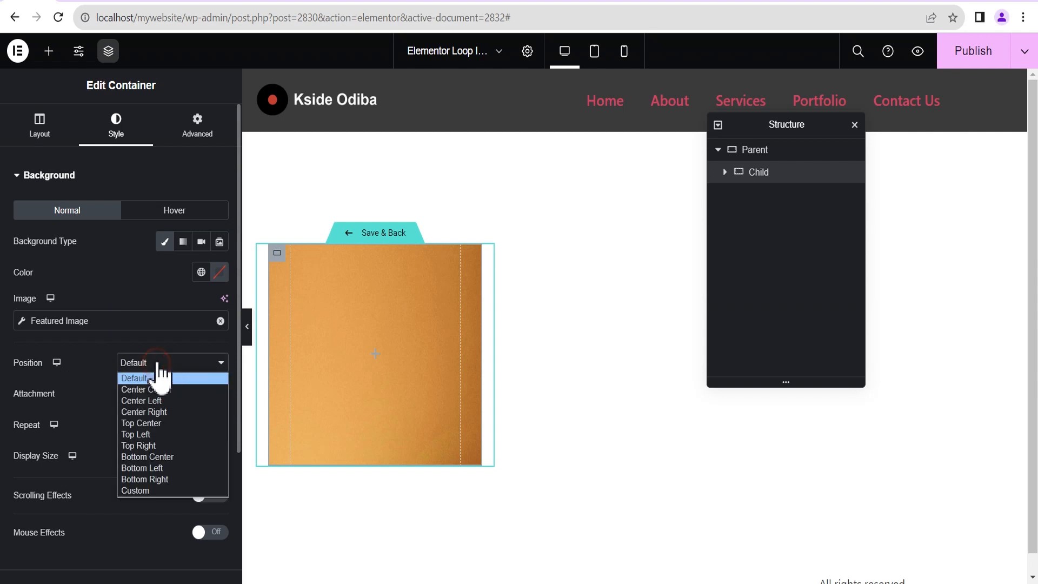
pyautogui.click(157, 423)
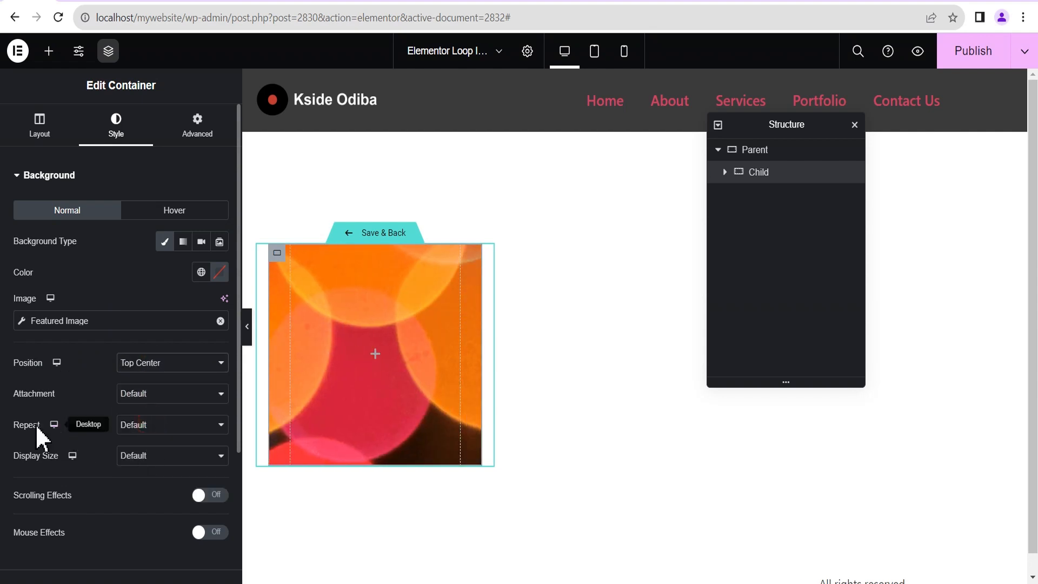
pyautogui.click(140, 427)
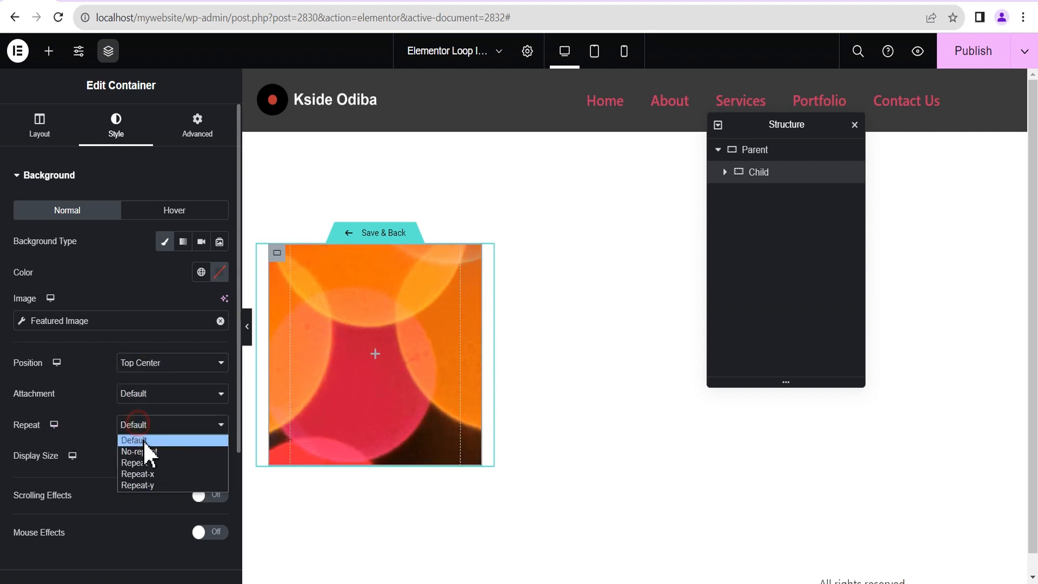
pyautogui.click(144, 452)
pyautogui.click(142, 458)
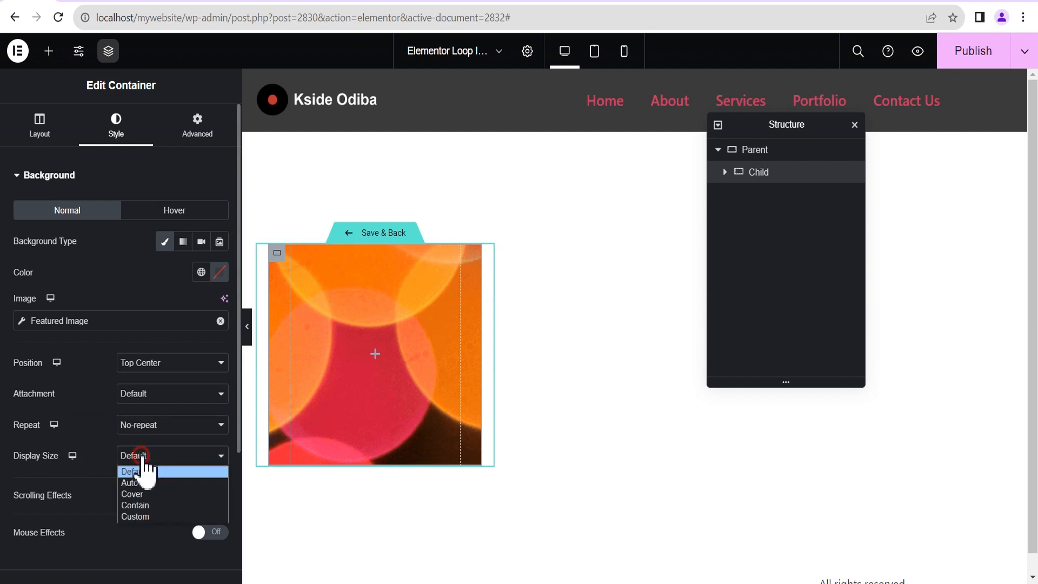
pyautogui.click(143, 494)
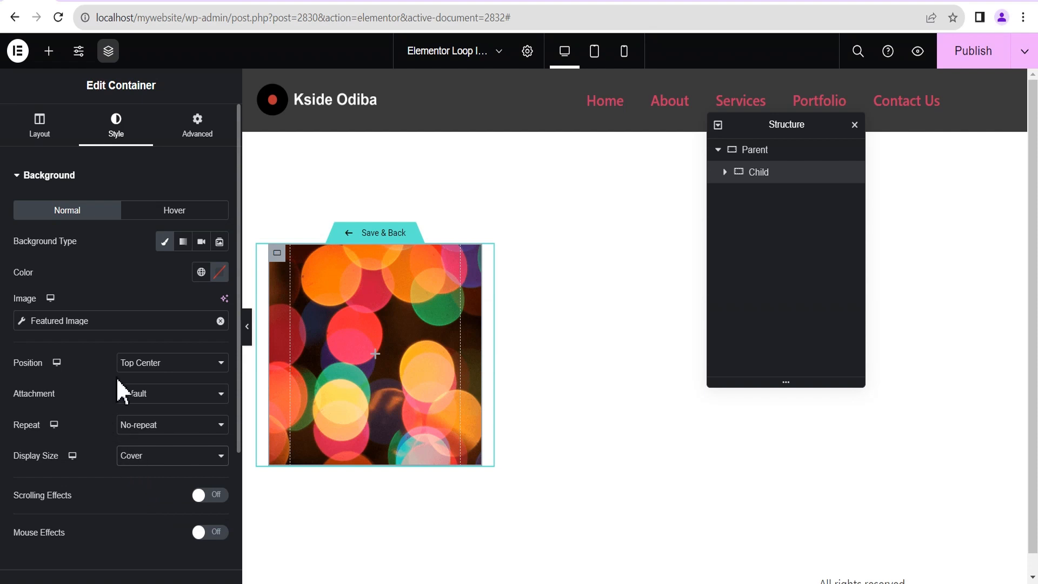
pyautogui.click(18, 174)
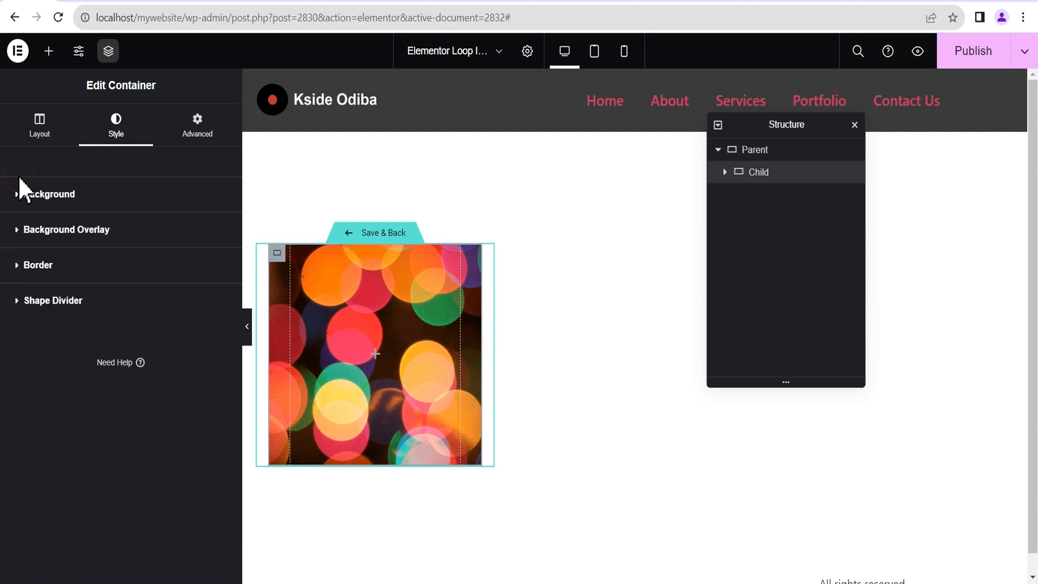
# Set a Classic hover overlay of #000000 at 0.7 opacity on Child.
pyautogui.click(48, 230)
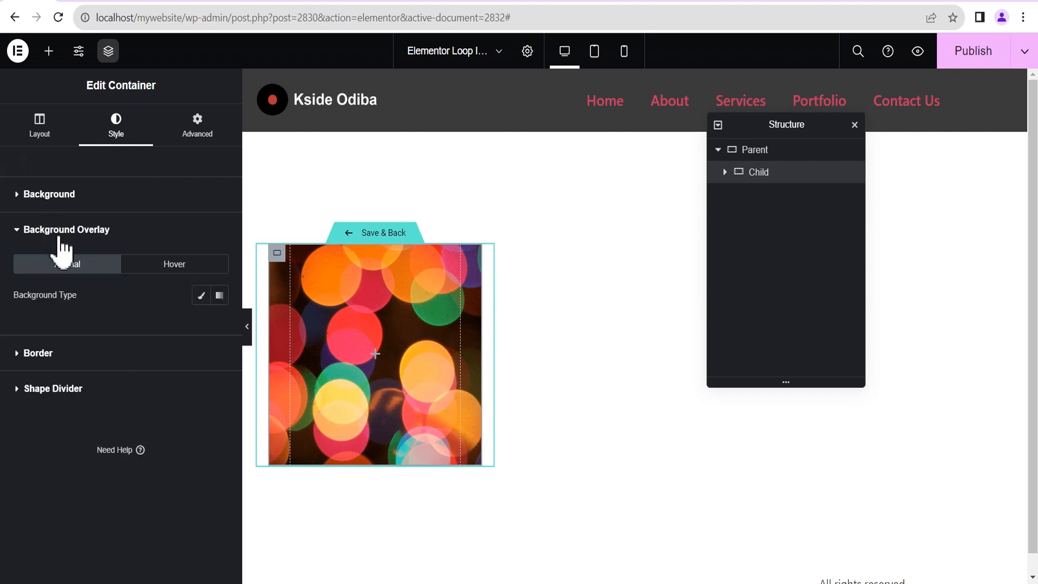
pyautogui.click(175, 267)
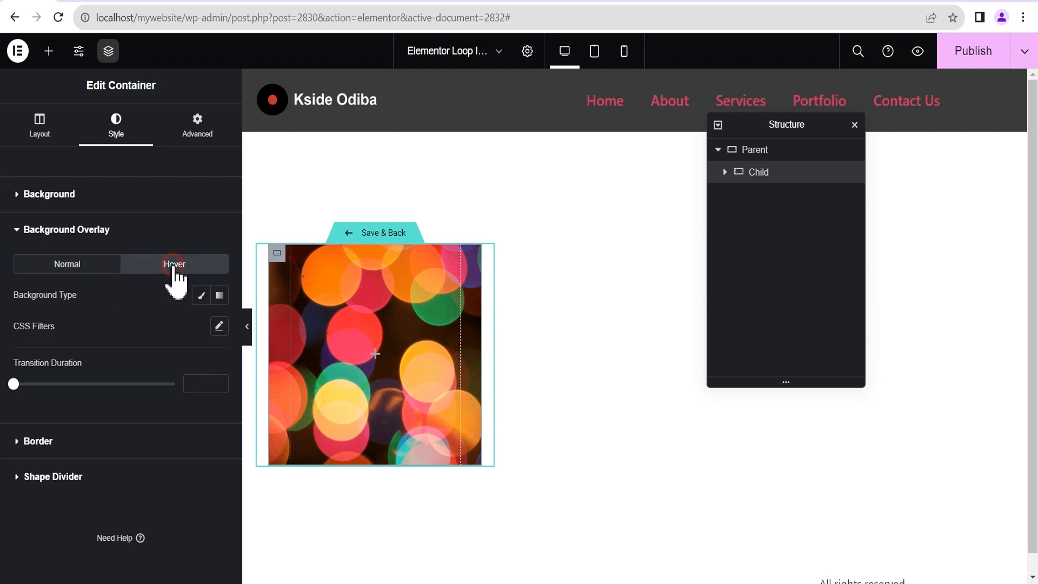
pyautogui.click(201, 296)
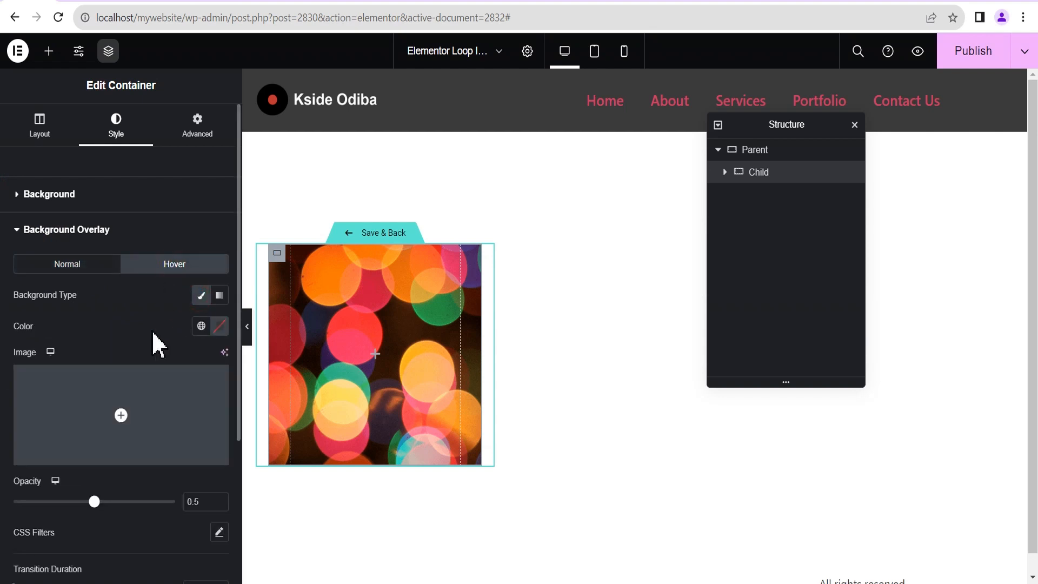
pyautogui.click(219, 326)
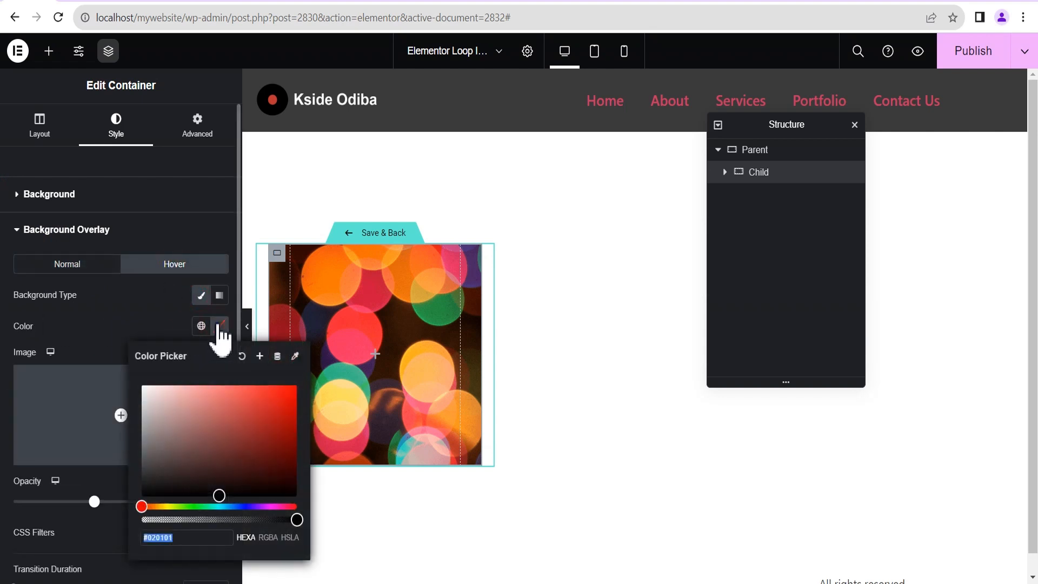
pyautogui.click(120, 343)
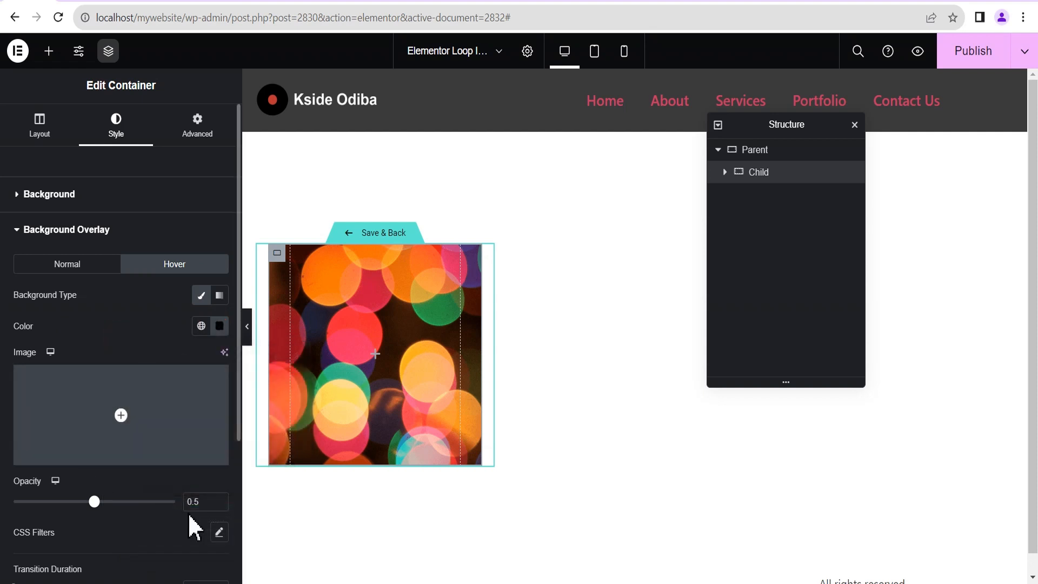
pyautogui.click(219, 498)
pyautogui.moveTo(206, 501); pyautogui.dragTo(195, 502)
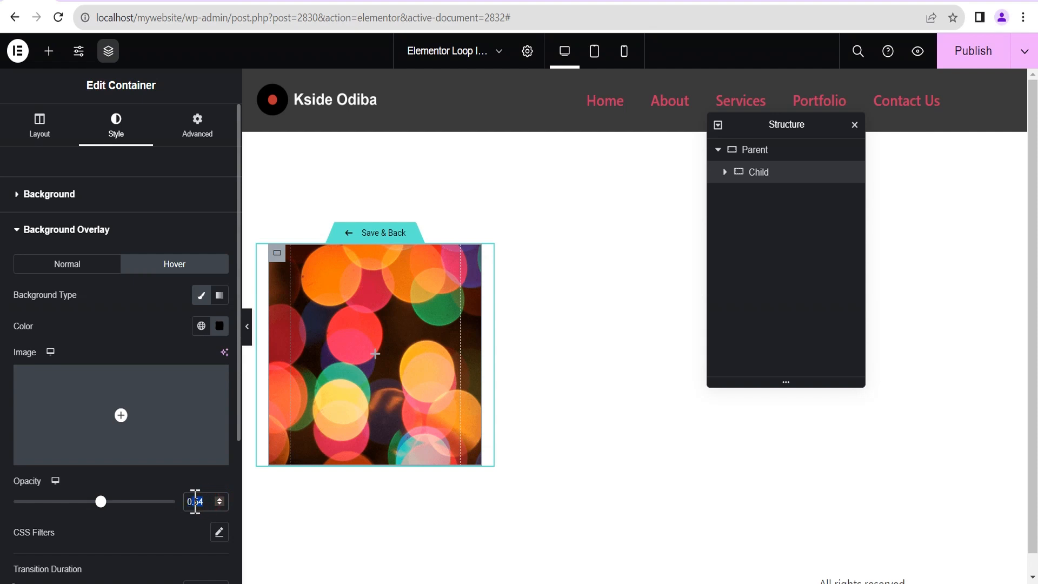
pyautogui.write('7')
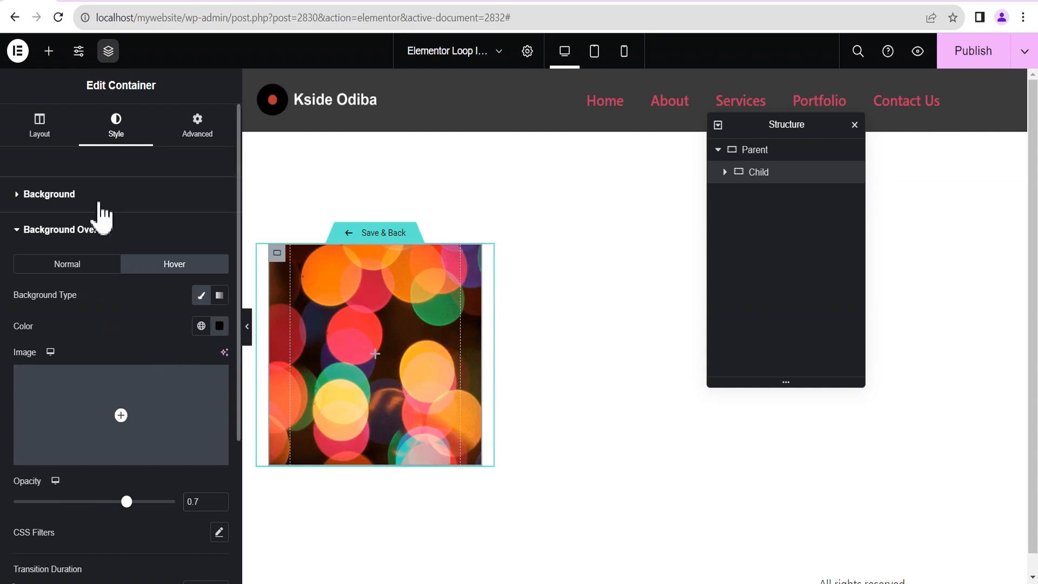
pyautogui.click(13, 233)
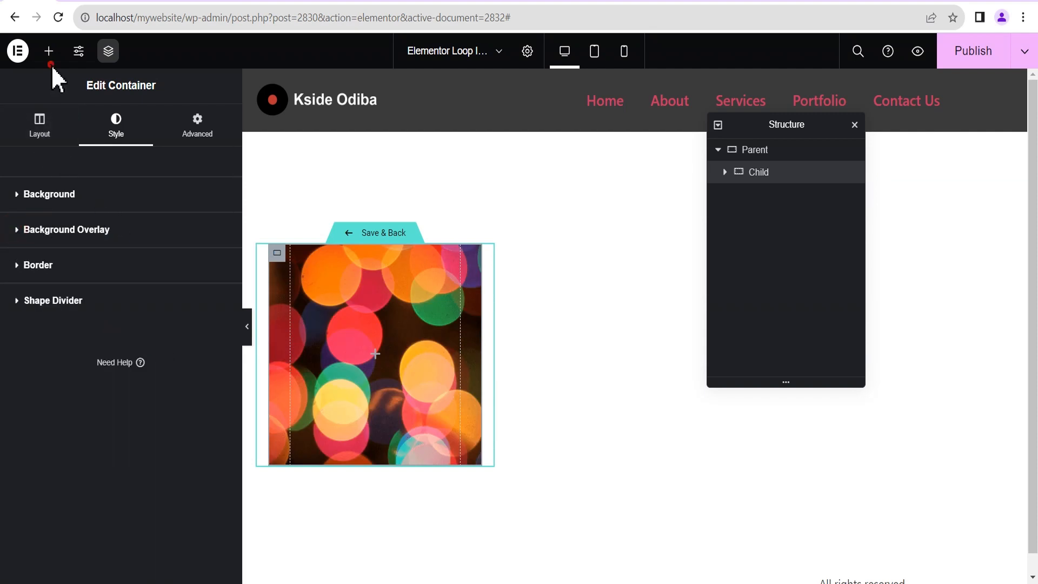
pyautogui.click(48, 50)
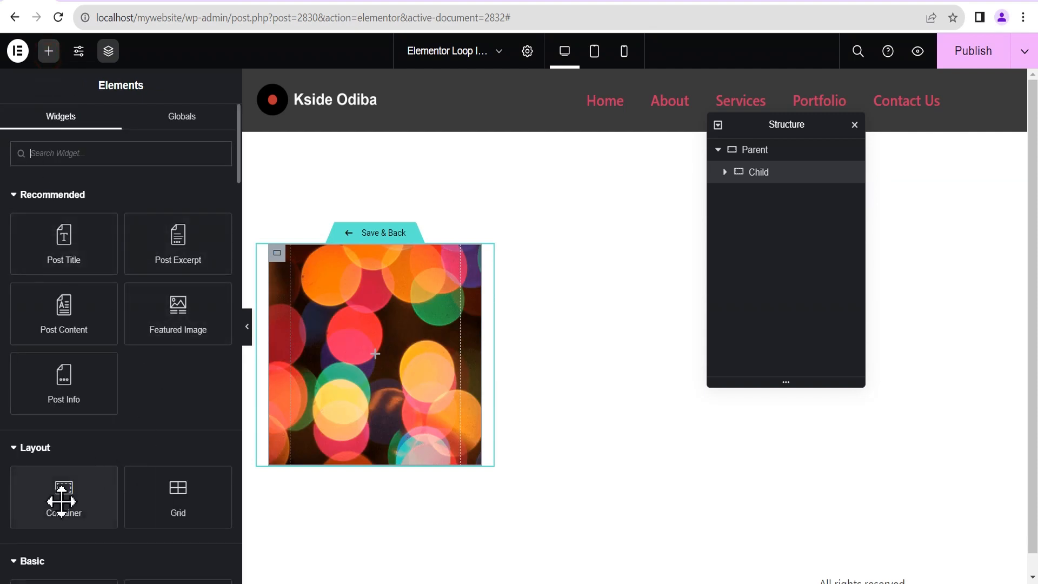
# Drop a new container inside Child and name it Grand Child.
pyautogui.moveTo(51, 505); pyautogui.dragTo(388, 384)
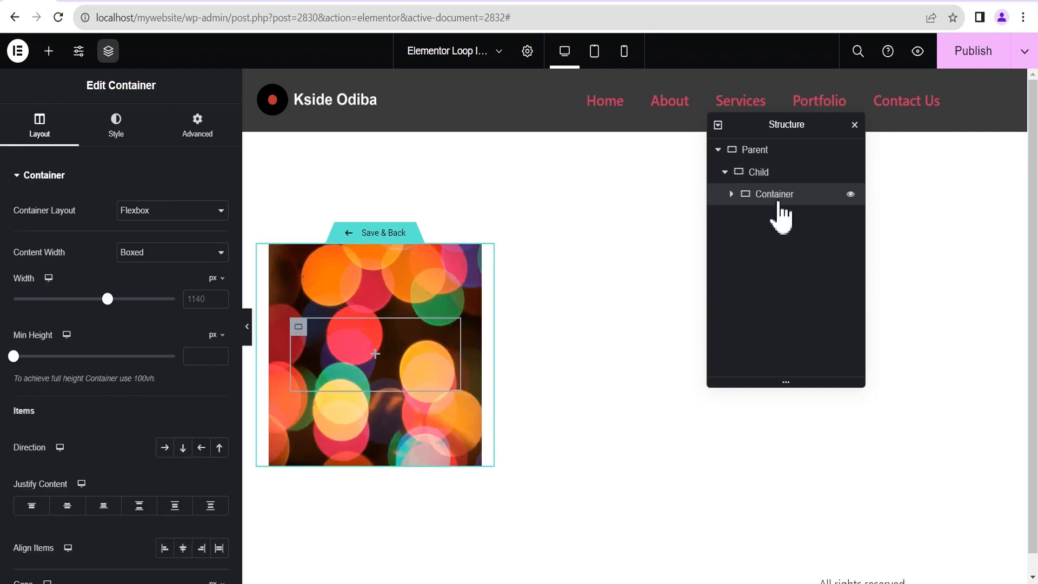
pyautogui.click(770, 193)
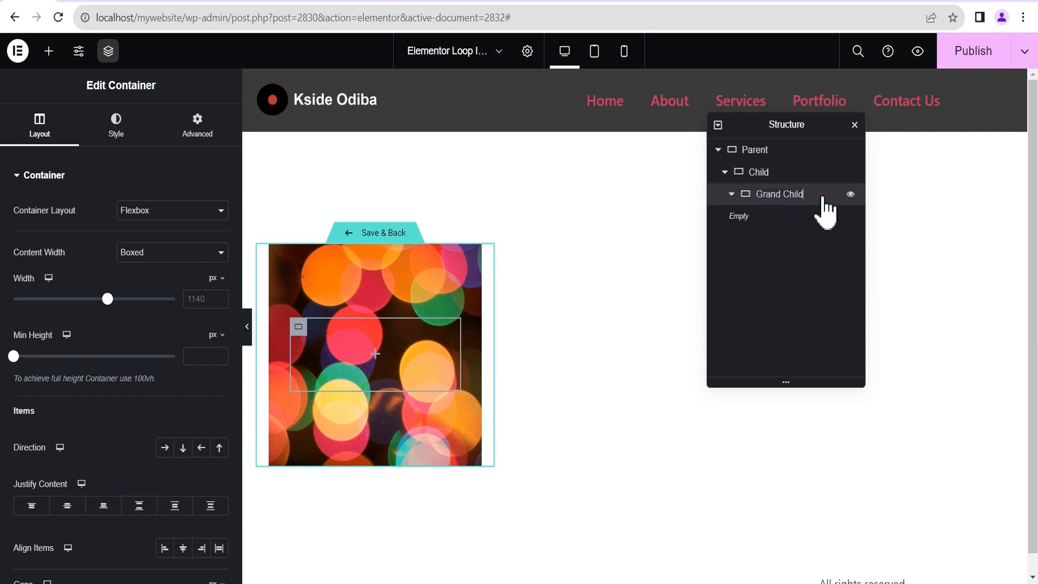
pyautogui.press('Return')
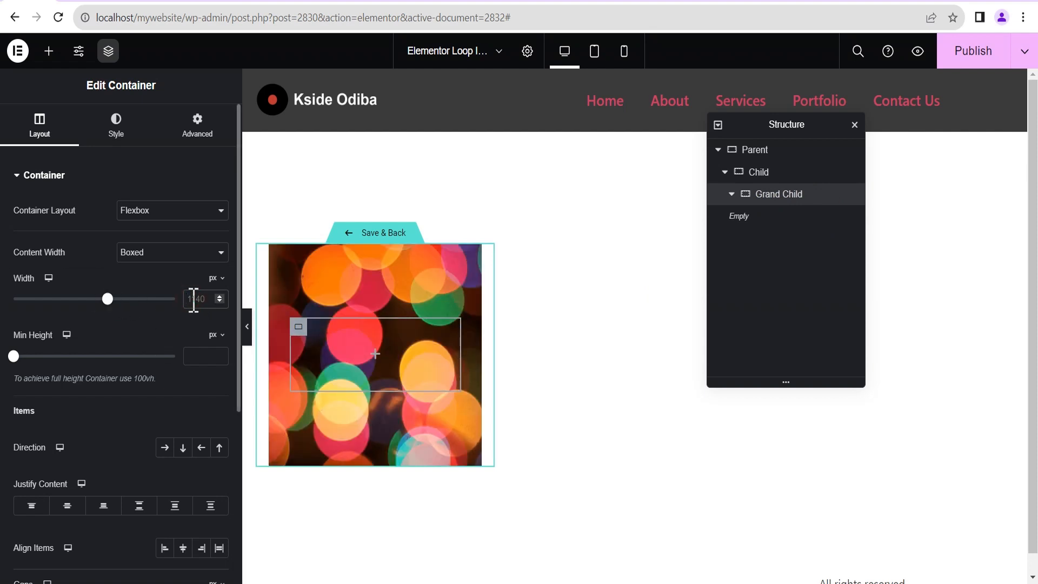
# Set Grand Child to 80% width, 300 px minimum height and centred content.
pyautogui.click(215, 278)
pyautogui.click(212, 296)
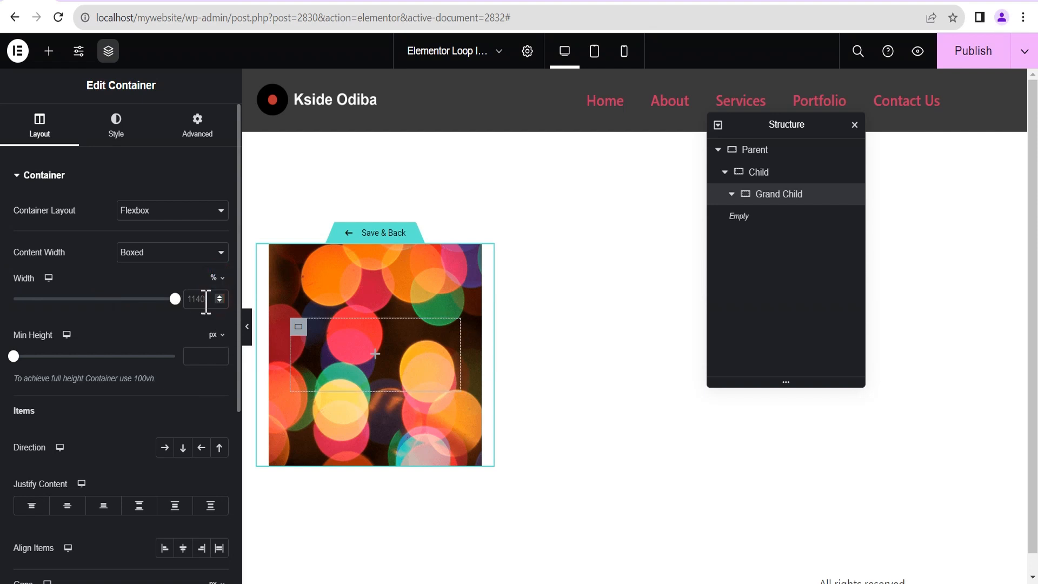
pyautogui.click(205, 300)
pyautogui.write('80')
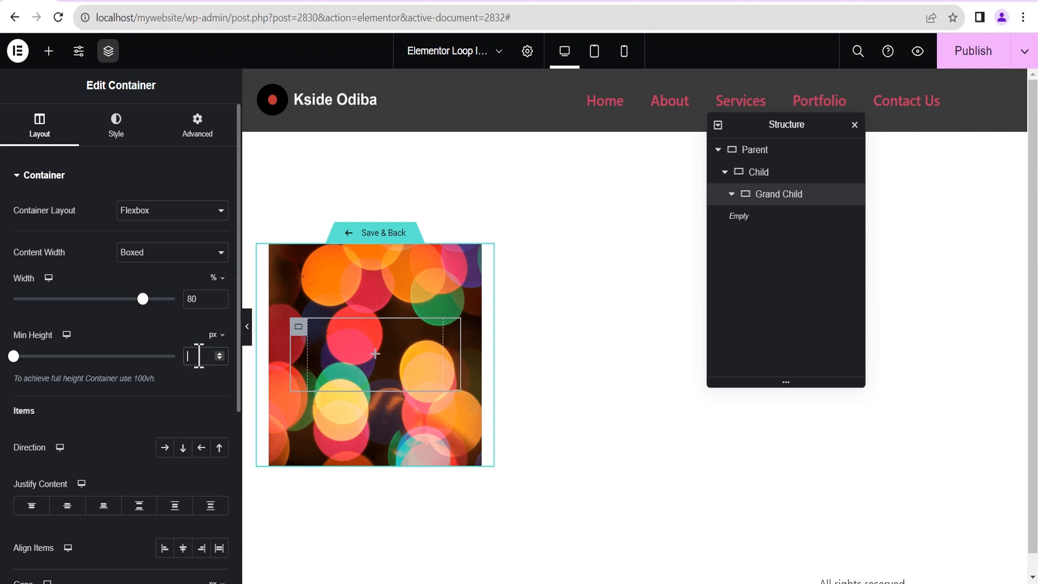
pyautogui.write('30')
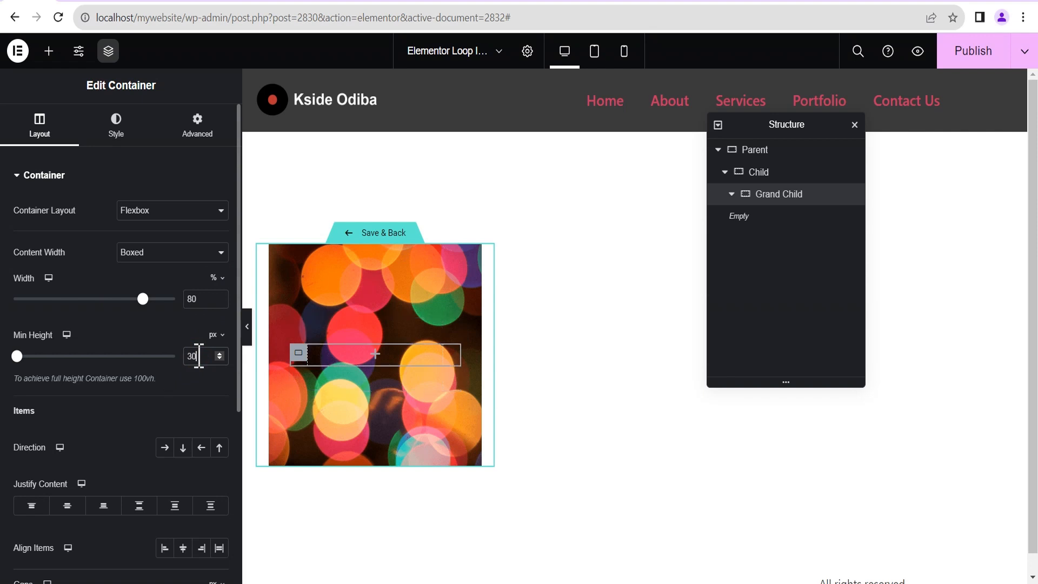
pyautogui.write('0')
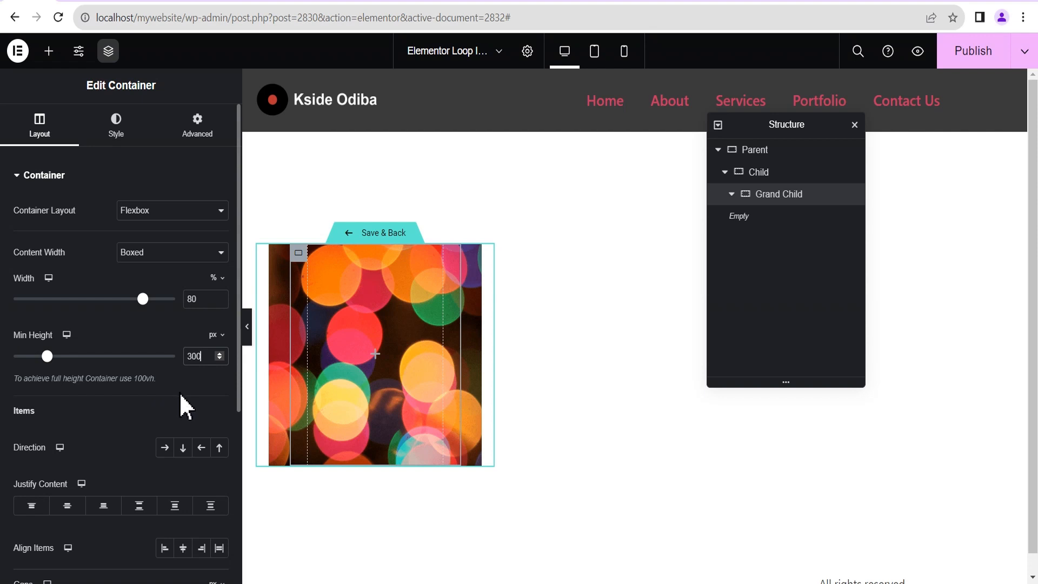
pyautogui.scroll(-2, 148, 407)
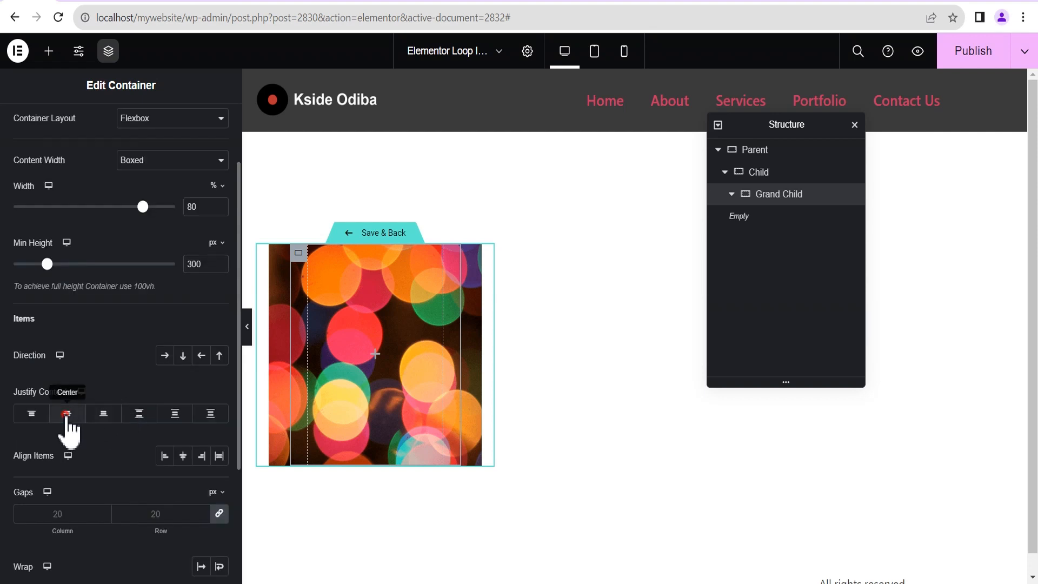
pyautogui.click(66, 419)
pyautogui.scroll(-2, 105, 368)
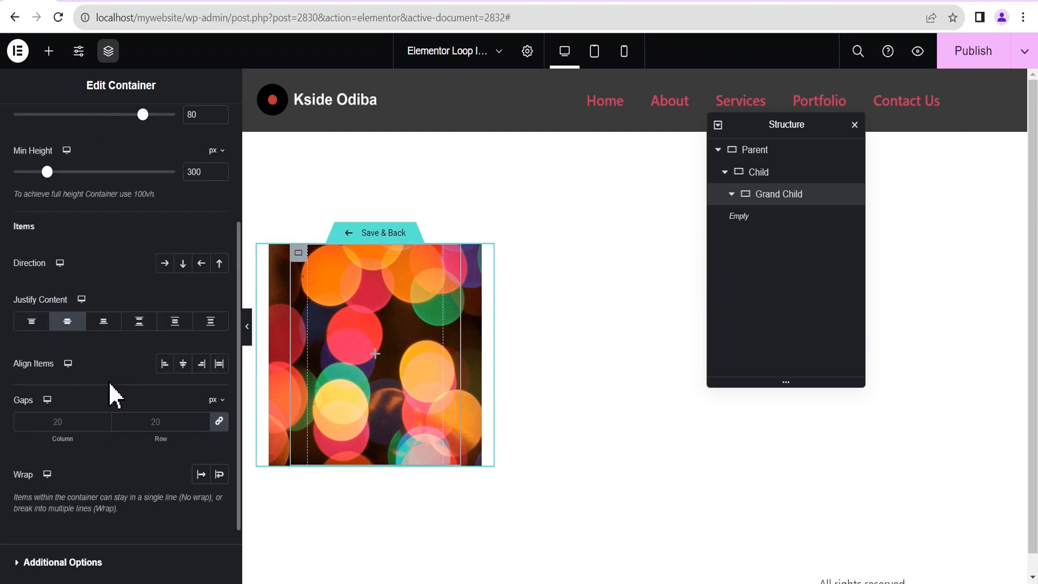
pyautogui.scroll(4, 106, 368)
pyautogui.click(49, 50)
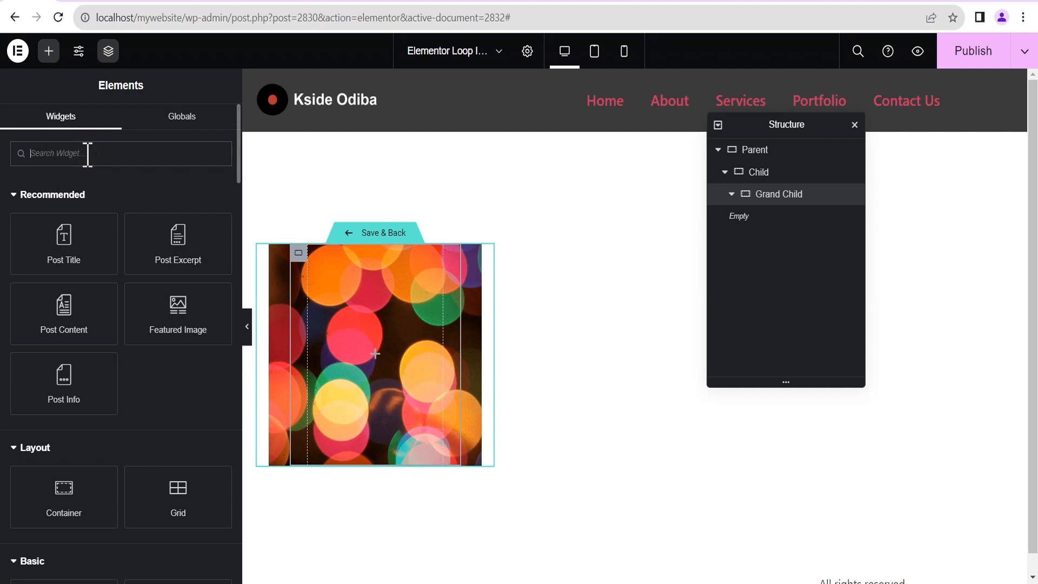
# Add a Social Icons widget to Grand Child and set its icon size to 20 px.
pyautogui.write('socil')
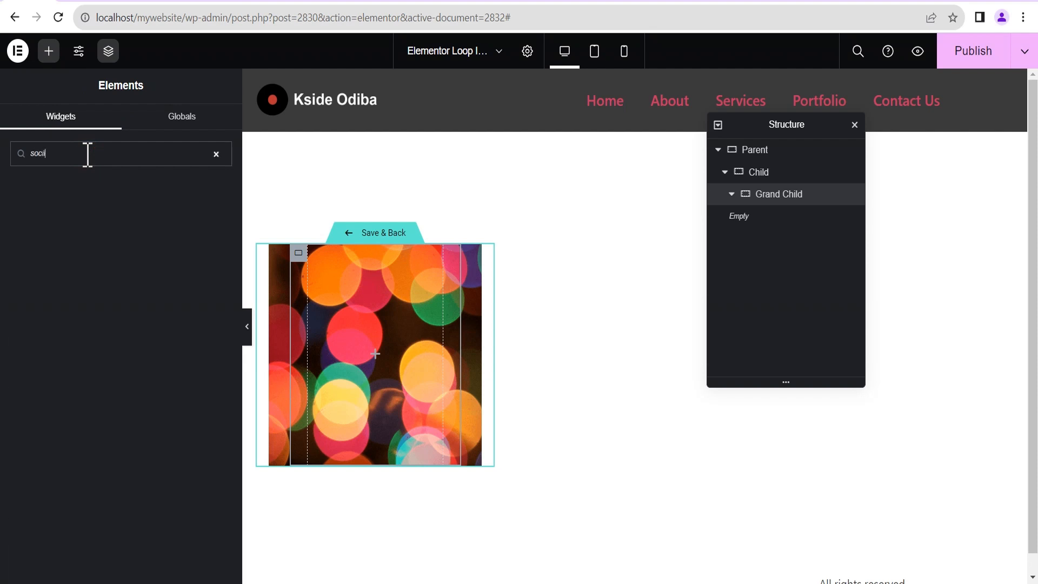
pyautogui.press('BackSpace')
pyautogui.press('BackSpace')
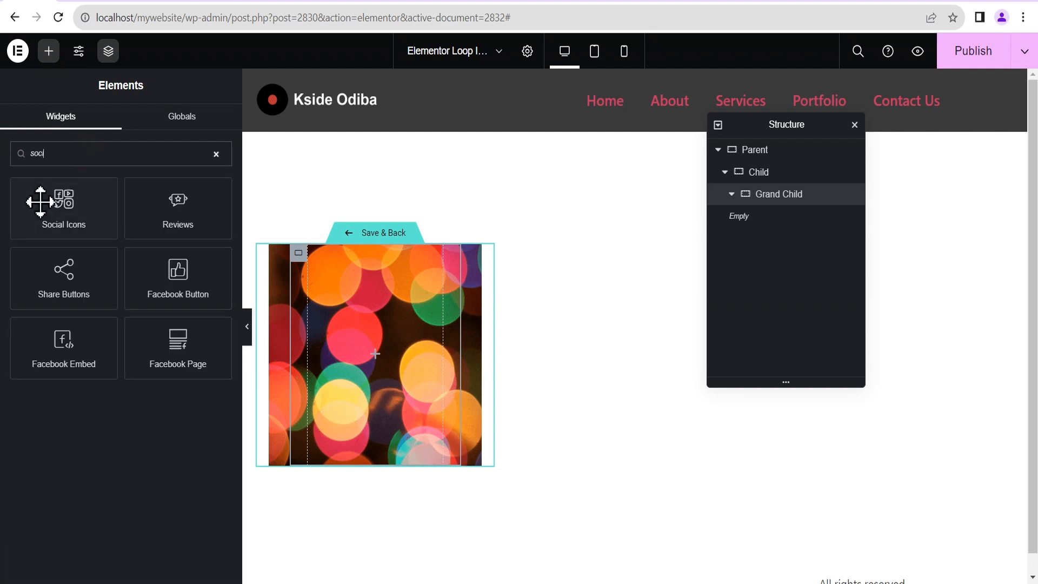
pyautogui.moveTo(65, 204); pyautogui.dragTo(381, 358)
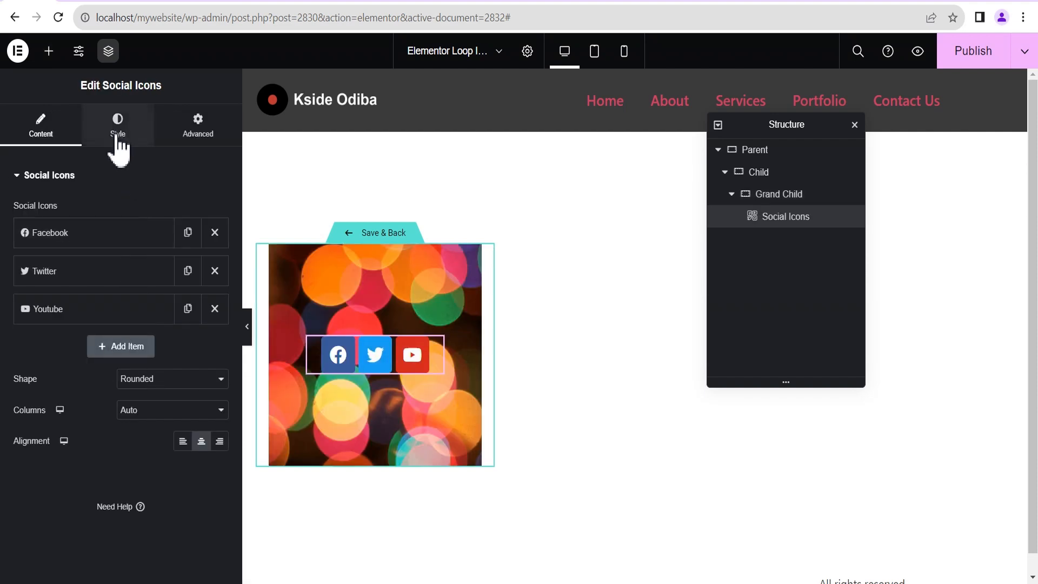
pyautogui.click(118, 135)
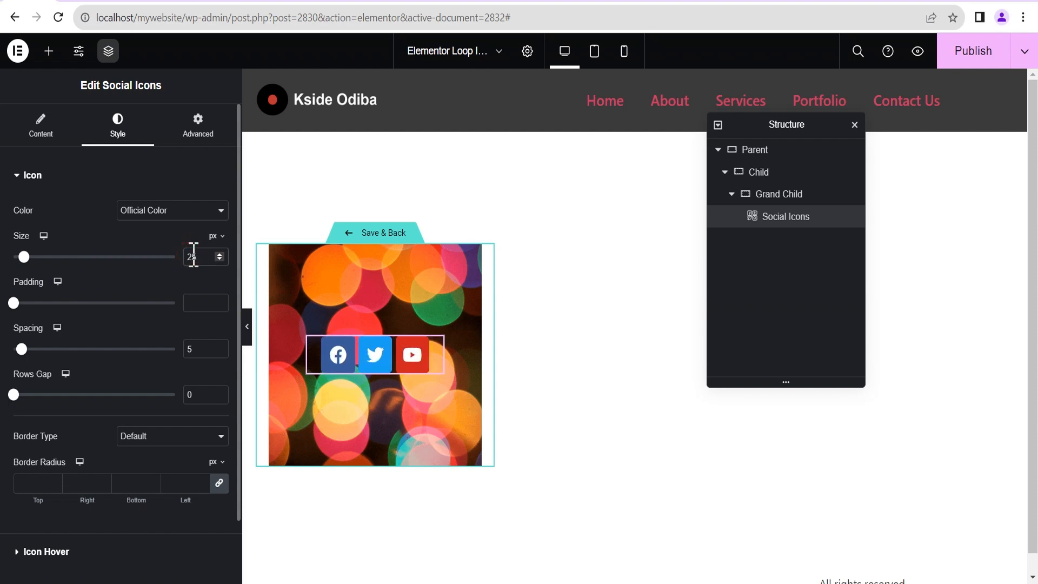
pyautogui.press('BackSpace')
pyautogui.write('0')
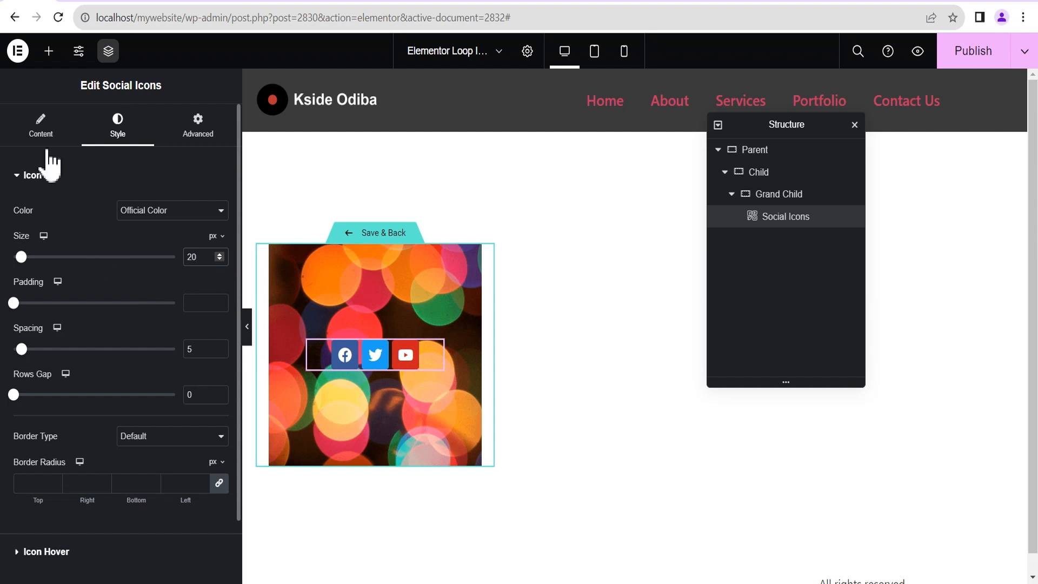
pyautogui.click(40, 129)
# Link the Facebook icon to the Team Details Facebook ACF URL field.
pyautogui.click(62, 233)
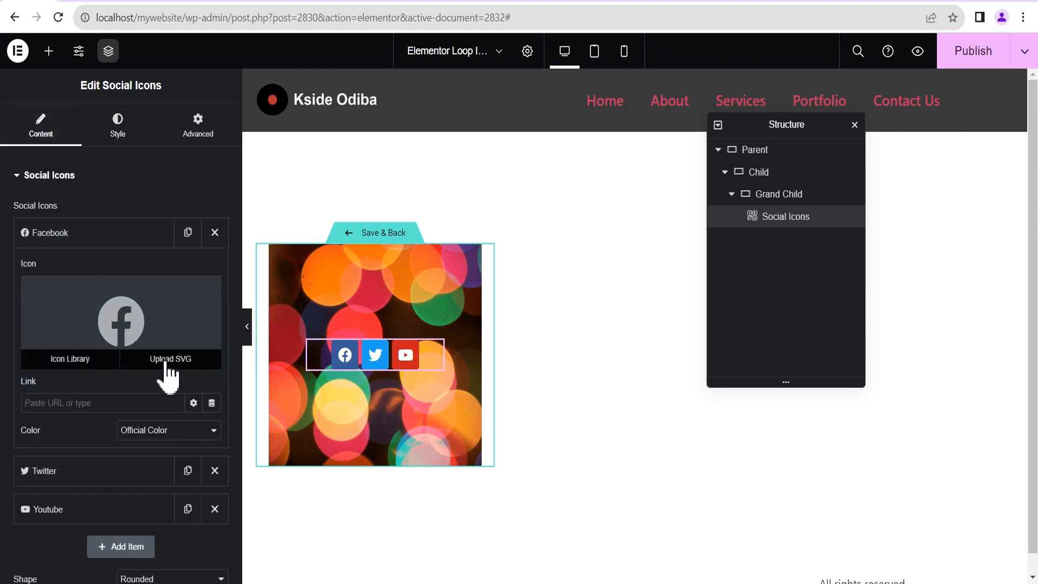
pyautogui.click(212, 404)
pyautogui.scroll(-5, 92, 267)
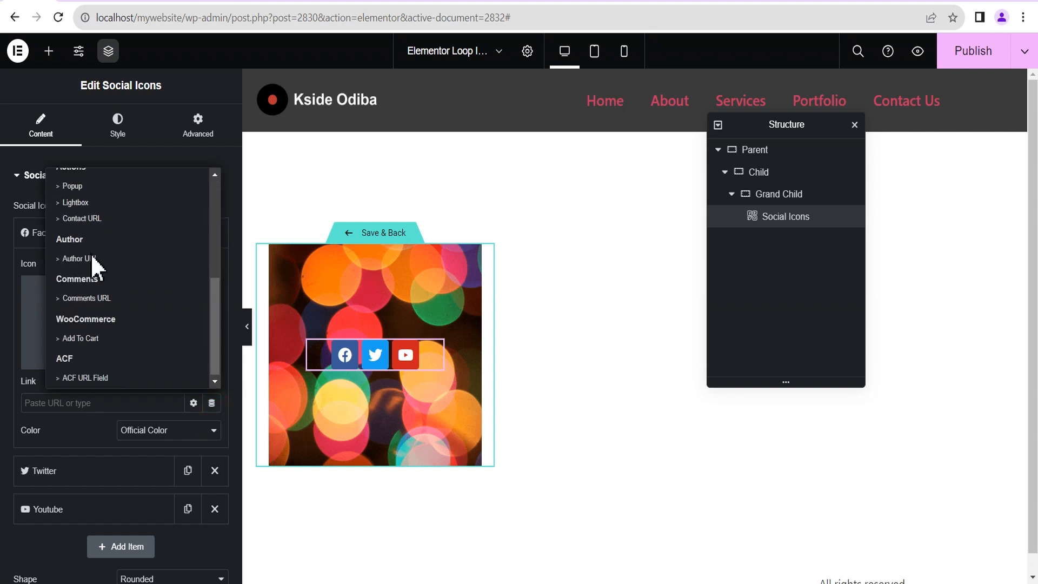
pyautogui.click(95, 377)
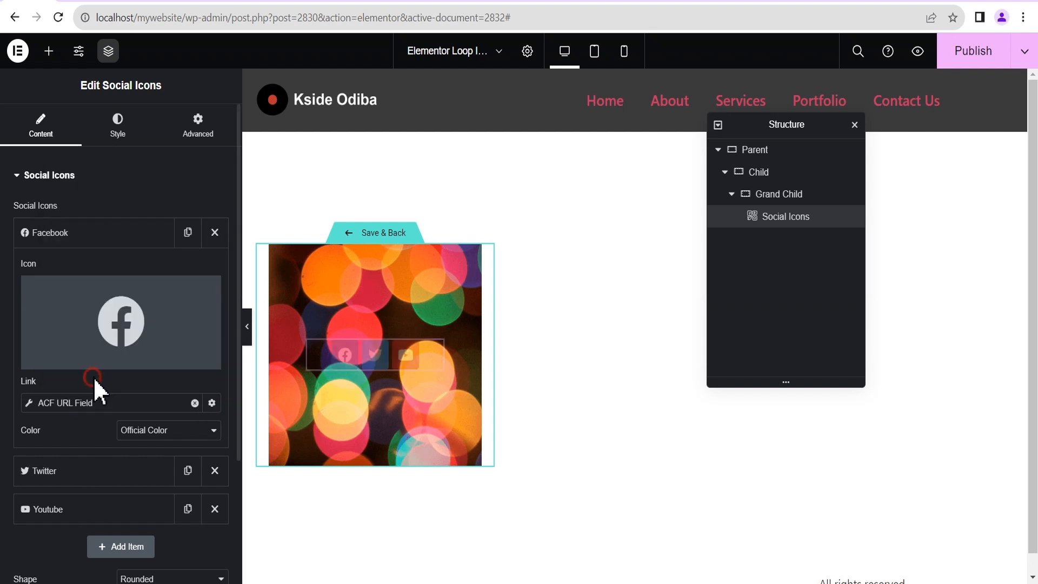
pyautogui.click(28, 403)
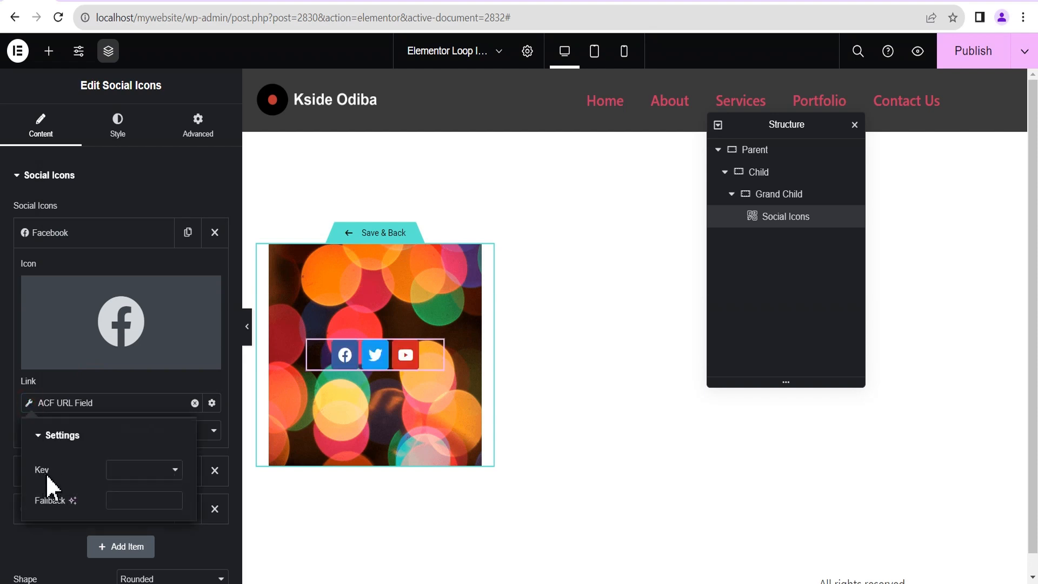
pyautogui.click(135, 470)
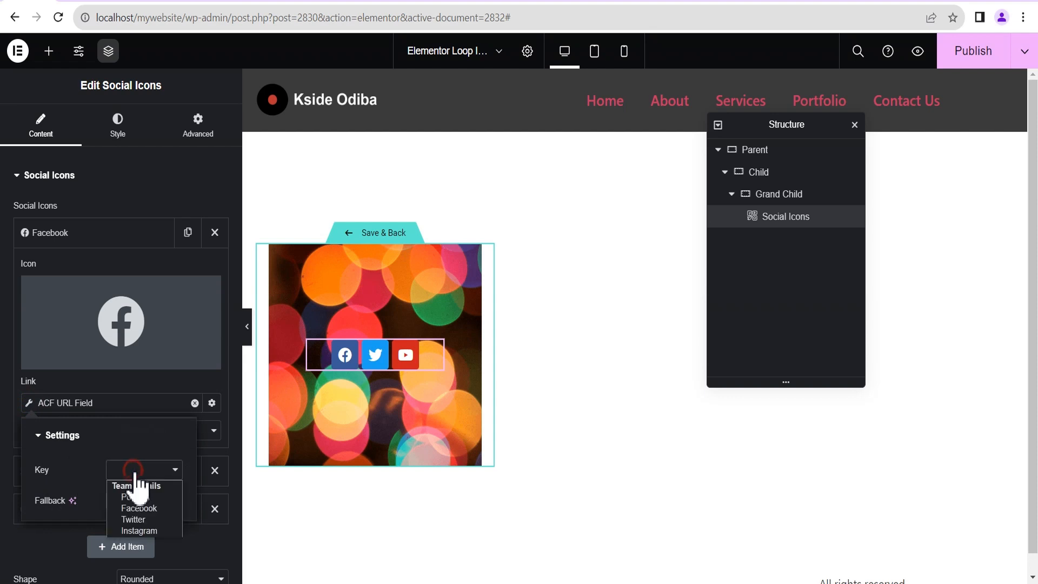
pyautogui.click(138, 510)
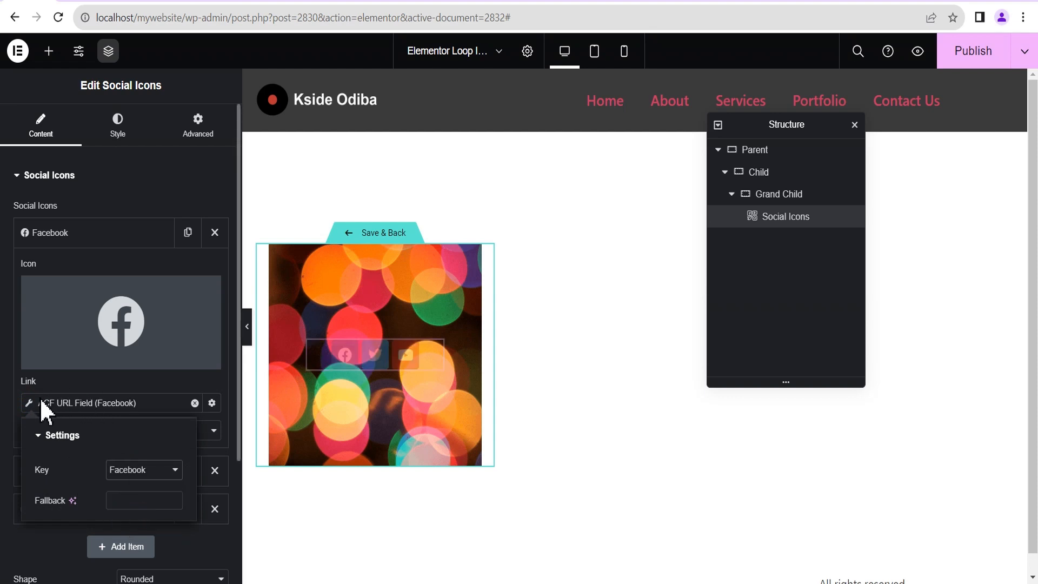
pyautogui.click(46, 237)
# Link the Twitter icon to the Team Details Twitter ACF URL field.
pyautogui.click(47, 270)
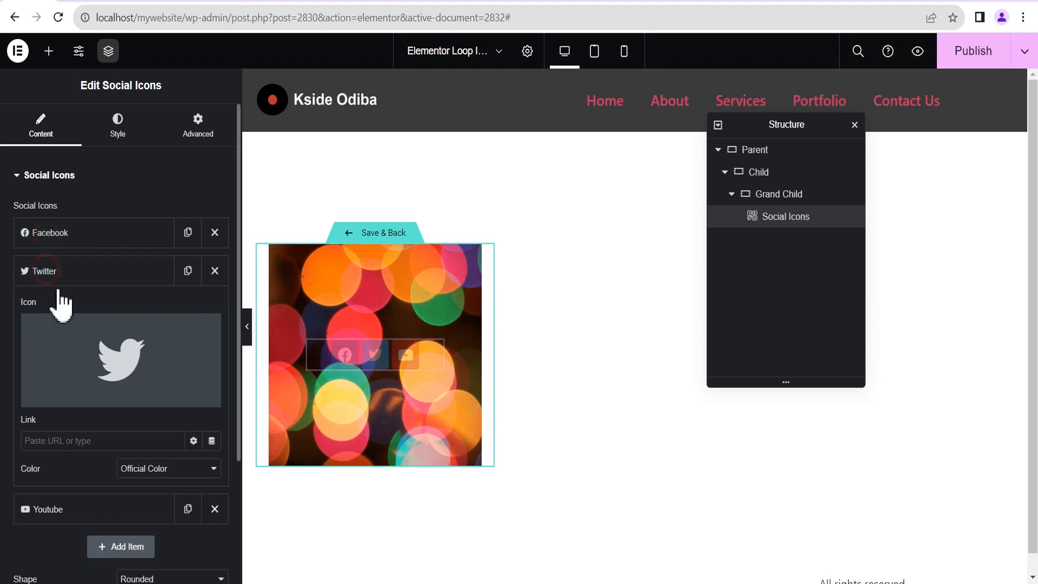
pyautogui.click(212, 440)
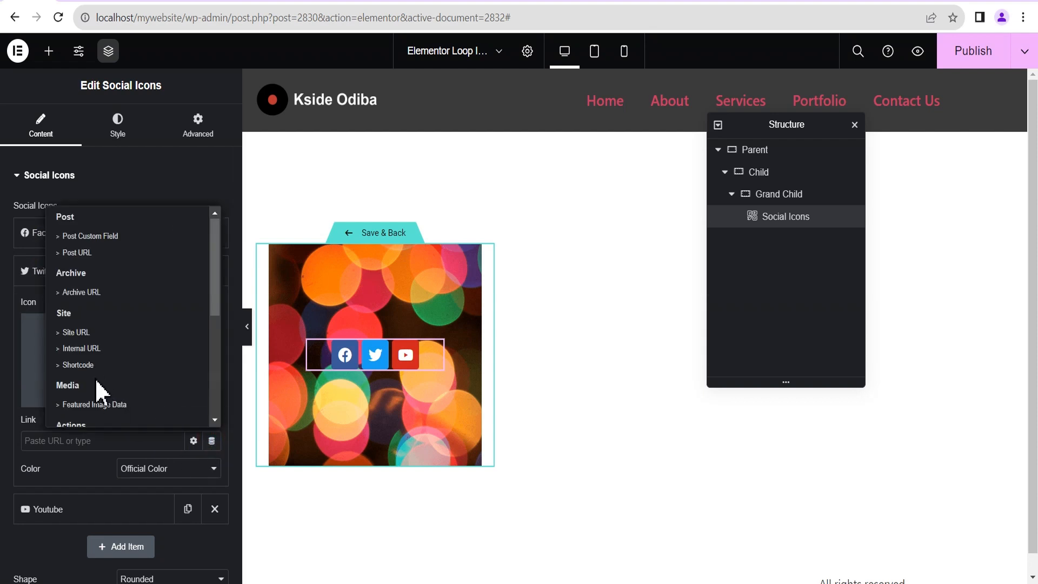
pyautogui.scroll(-5, 92, 400)
pyautogui.click(84, 414)
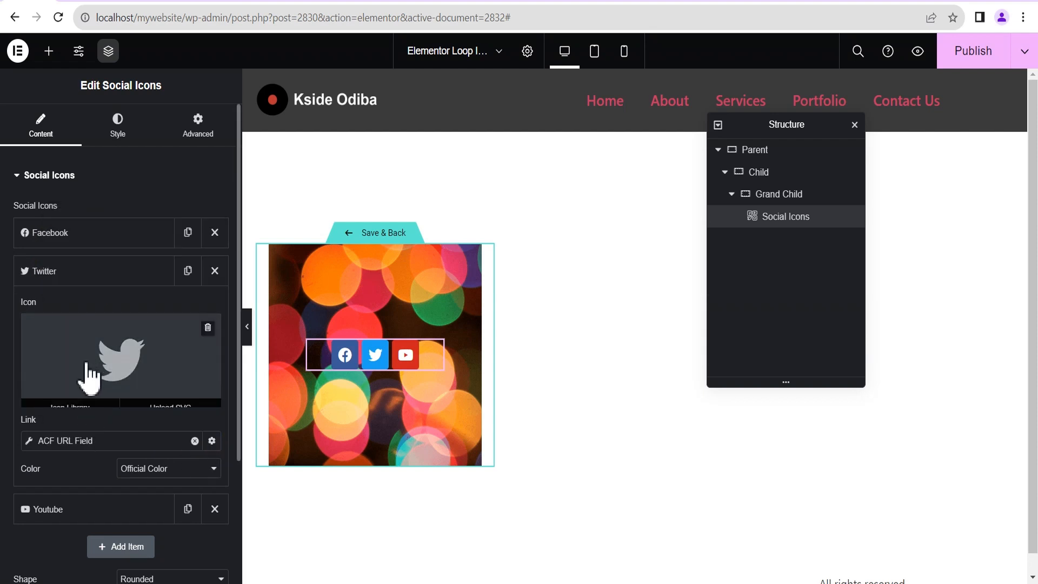
pyautogui.click(29, 440)
pyautogui.click(116, 511)
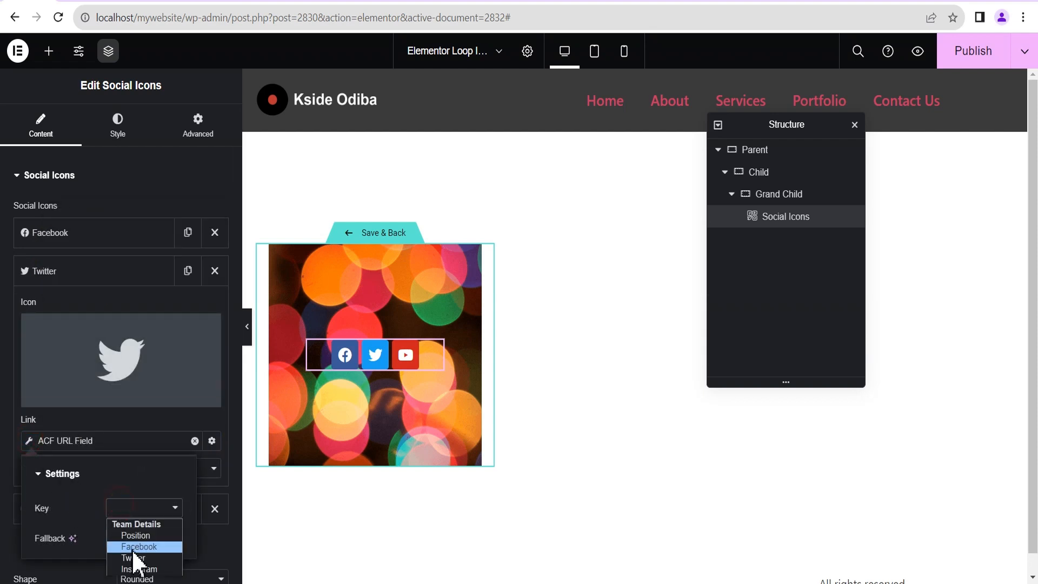
pyautogui.click(143, 560)
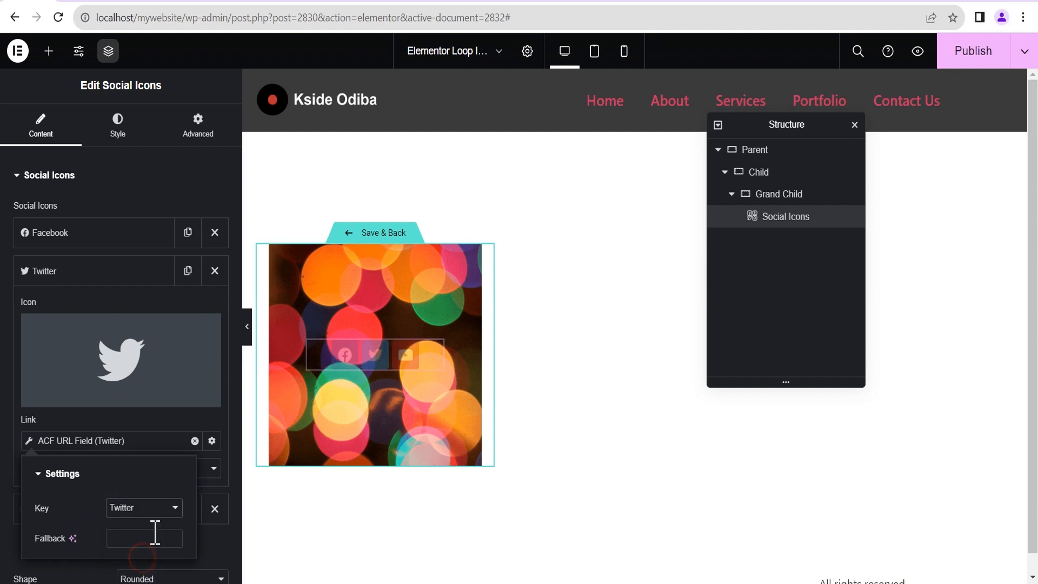
pyautogui.click(27, 273)
pyautogui.click(74, 319)
pyautogui.click(118, 398)
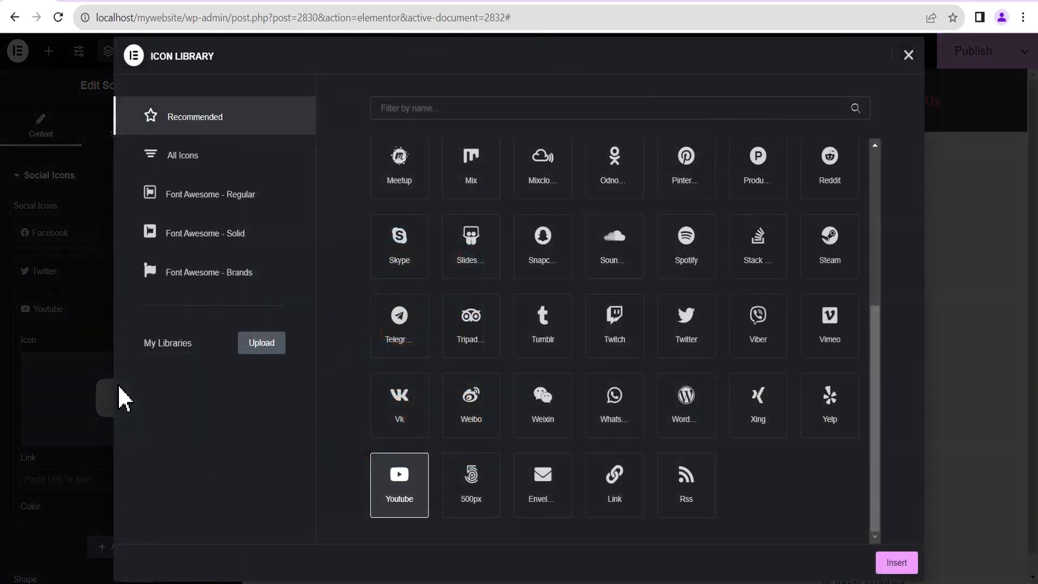
# Replace the Youtube icon with Instagram from the Icon Library, searching 'ins'.
pyautogui.click(429, 114)
pyautogui.write('instagr')
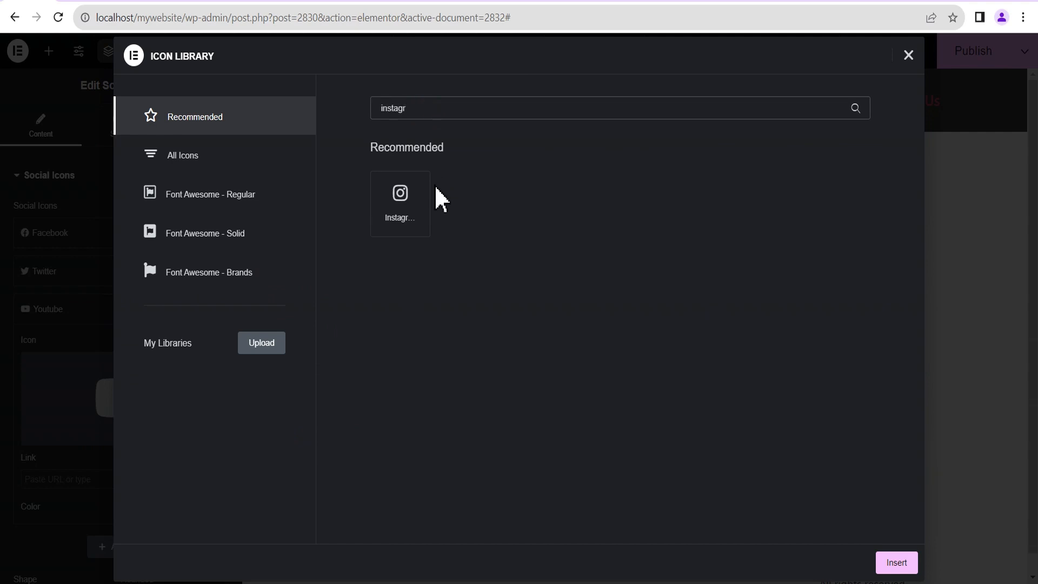
pyautogui.click(374, 204)
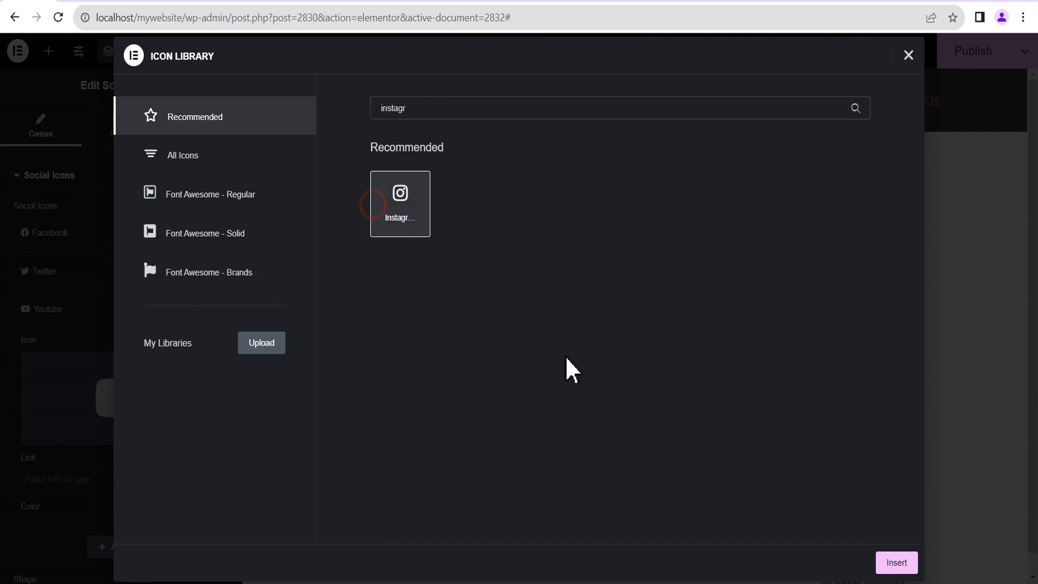
pyautogui.click(894, 572)
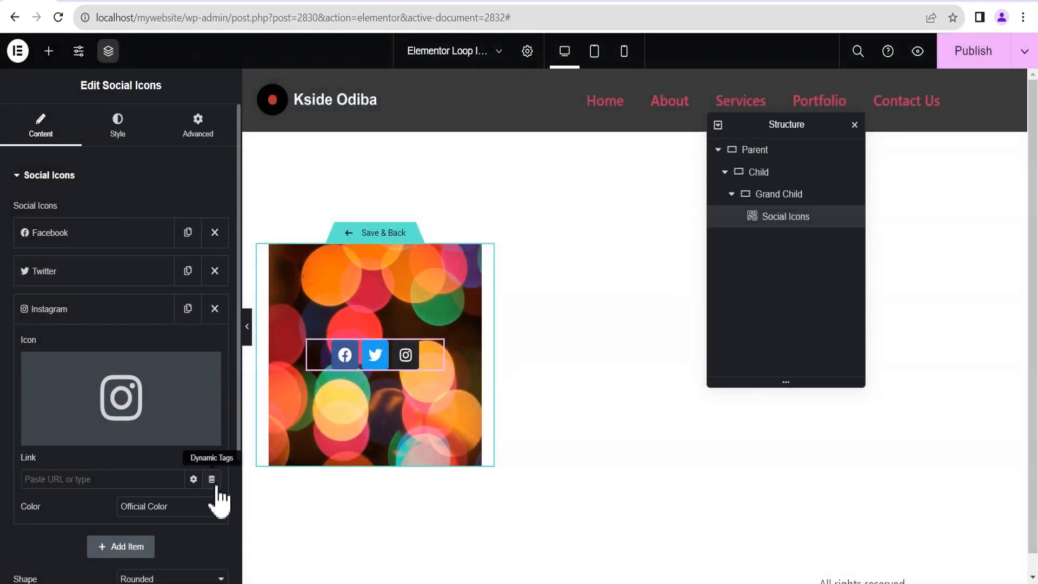
# Link the Instagram icon to the Team Details Instagram ACF URL field.
pyautogui.click(211, 479)
pyautogui.scroll(-5, 214, 487)
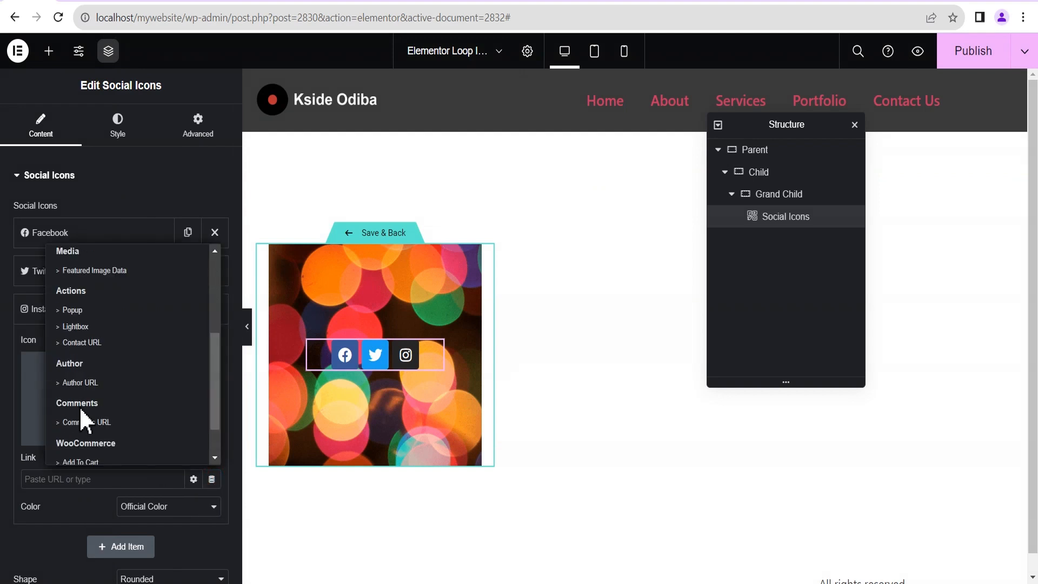
pyautogui.click(89, 453)
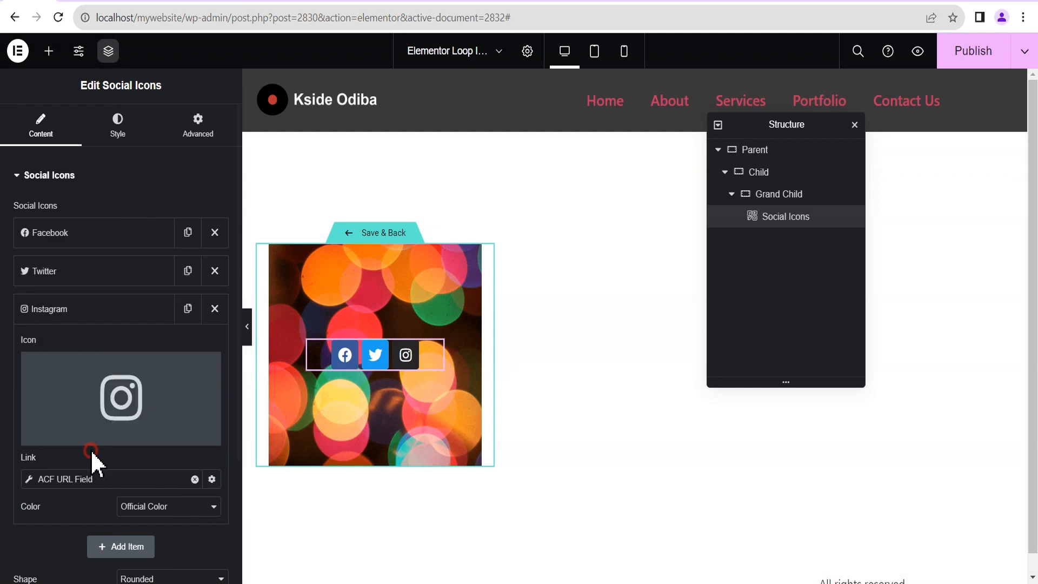
pyautogui.click(26, 478)
pyautogui.click(144, 415)
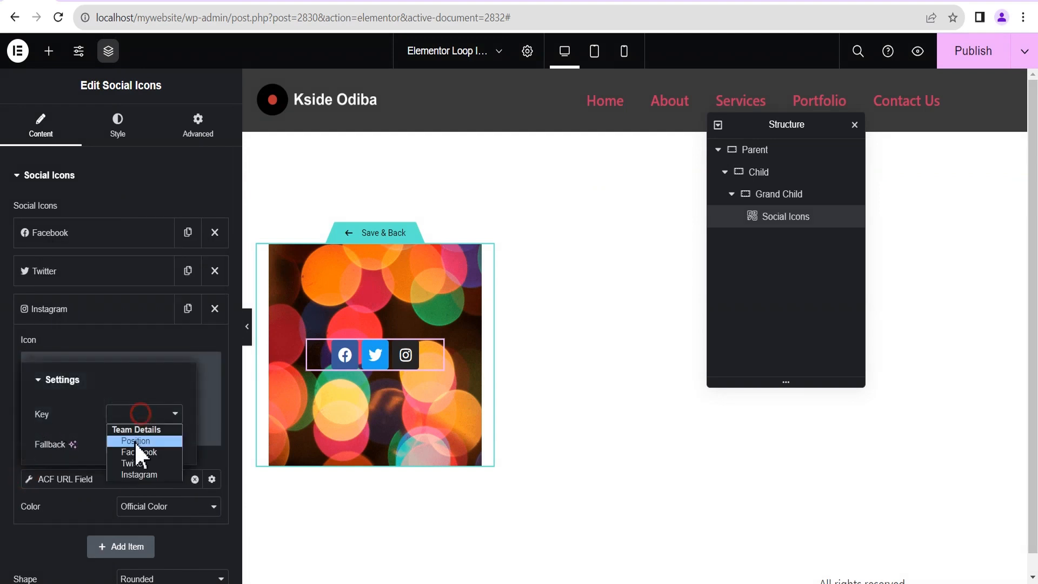
pyautogui.click(136, 474)
pyautogui.click(47, 311)
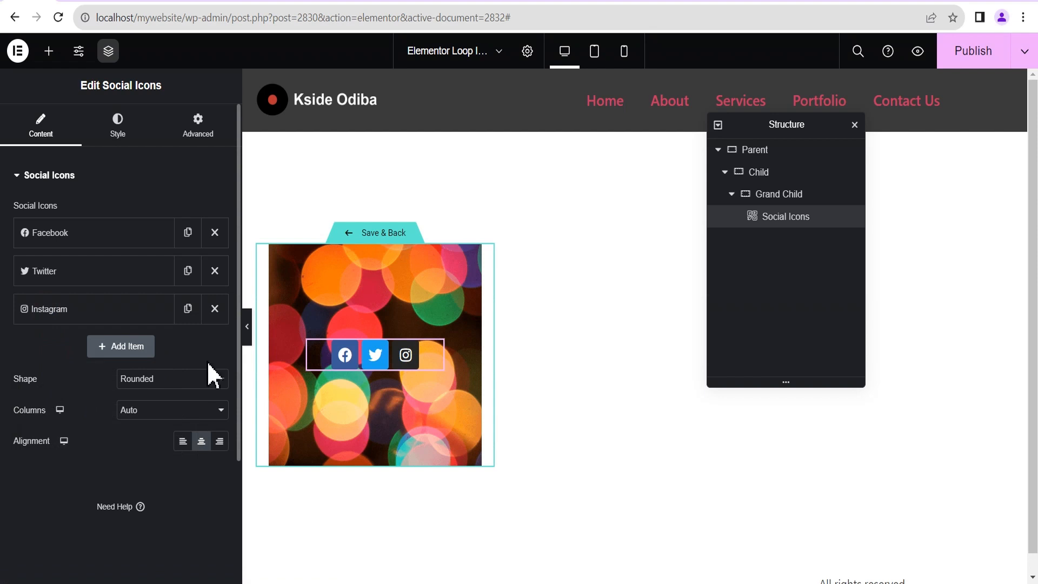
# In Grand Child's Custom CSS, write selector{opacity:0; transition:.4s}.
pyautogui.click(772, 199)
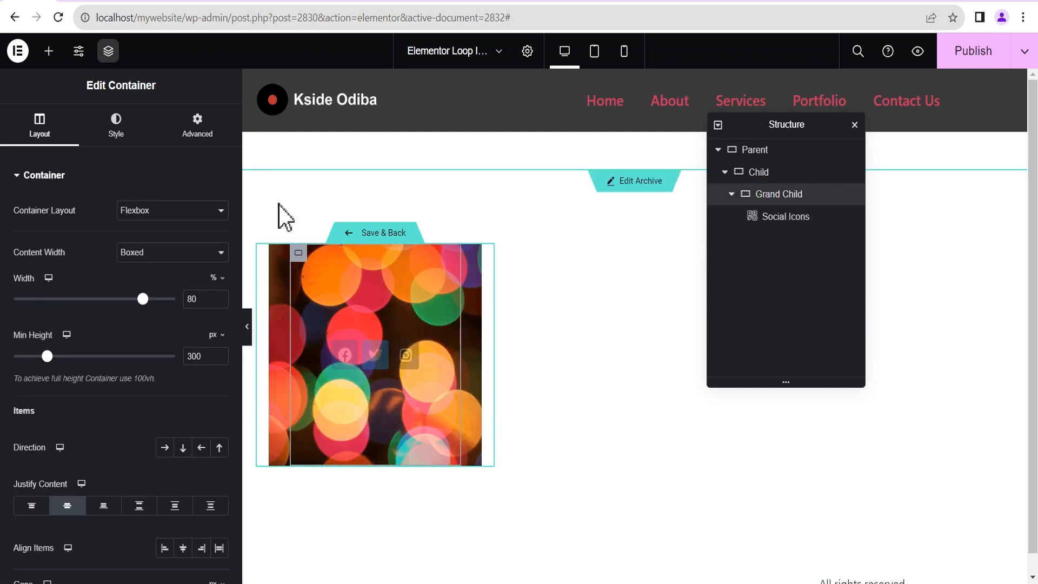
pyautogui.click(197, 130)
pyautogui.click(99, 175)
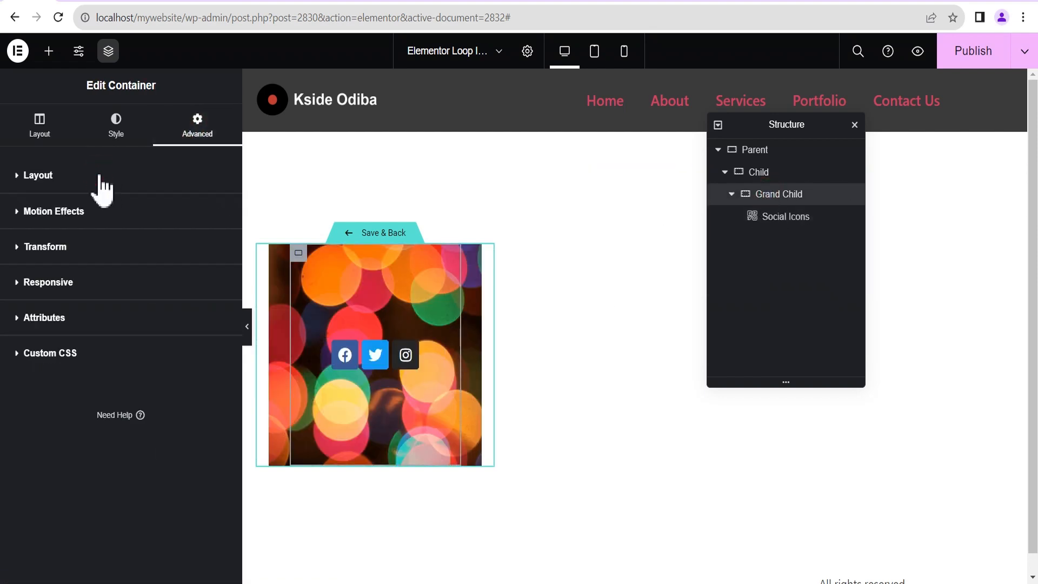
pyautogui.click(76, 354)
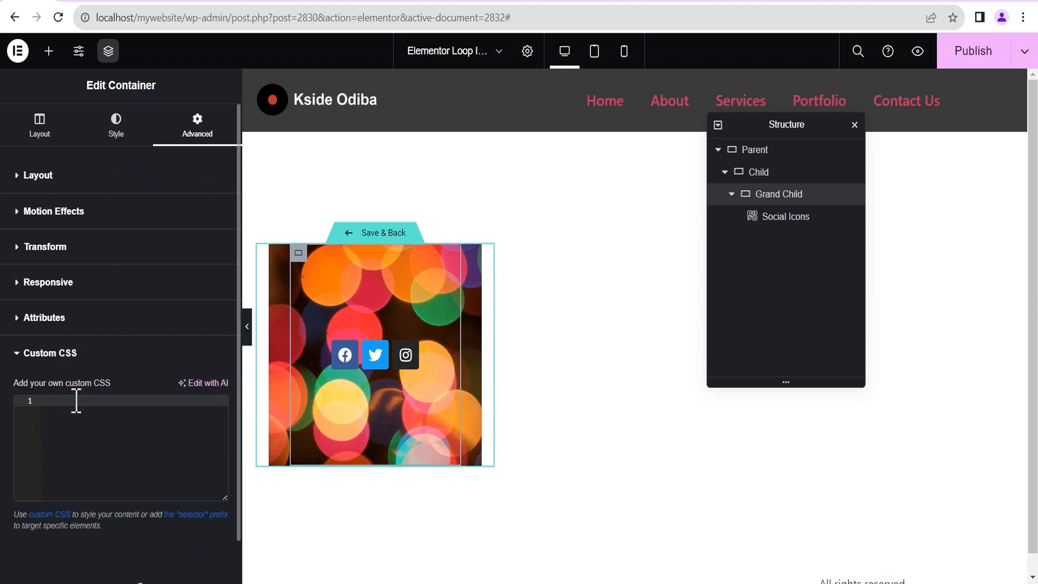
pyautogui.write('sele')
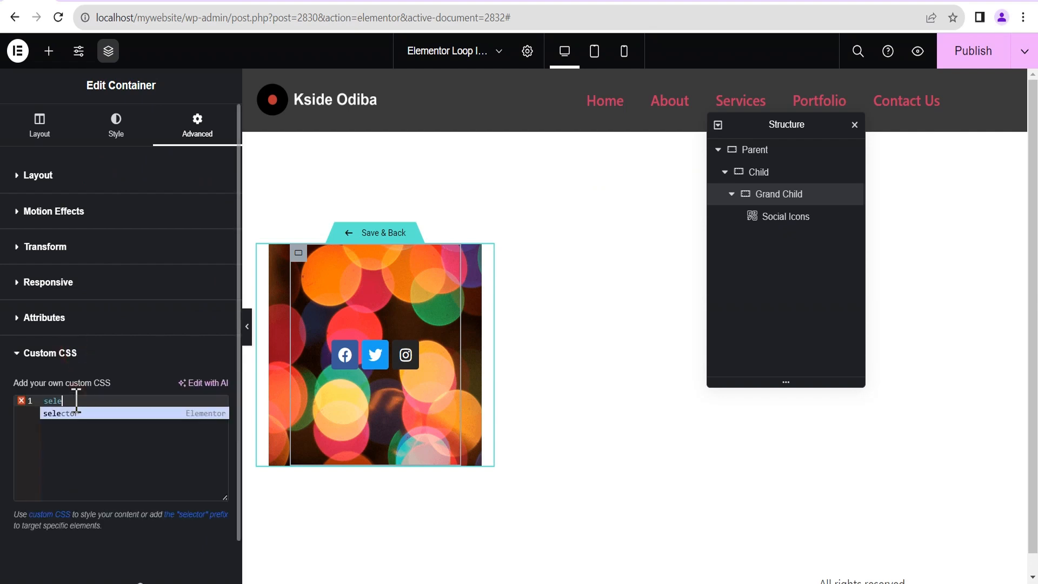
pyautogui.write('ctor')
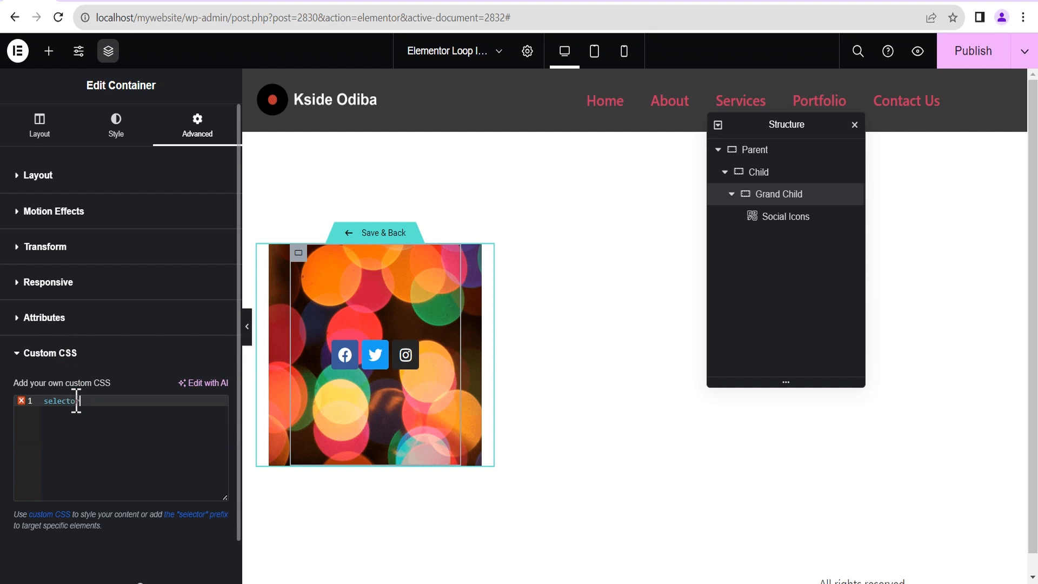
pyautogui.write('{')
pyautogui.press('Return')
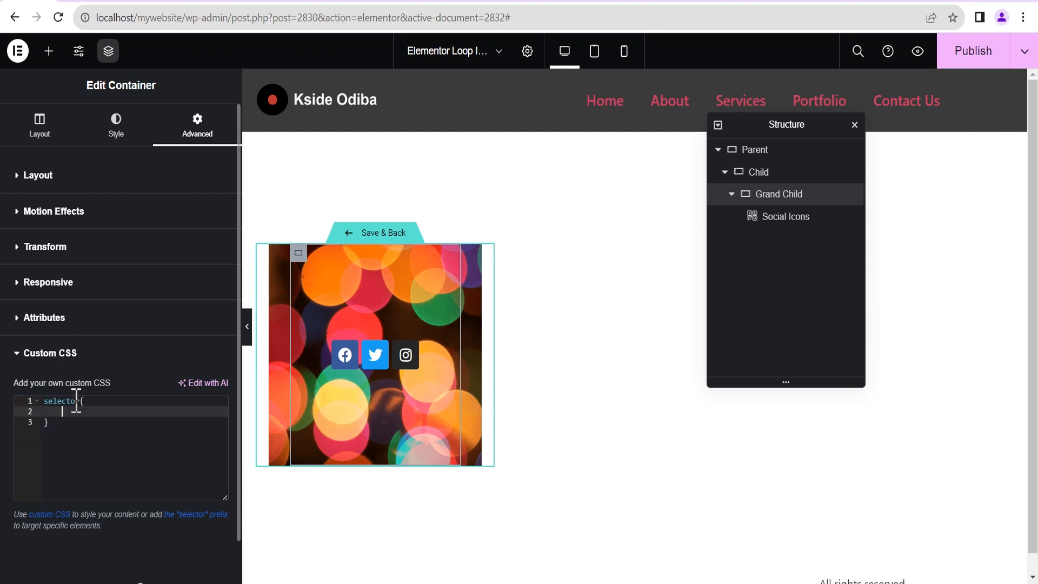
pyautogui.write('op')
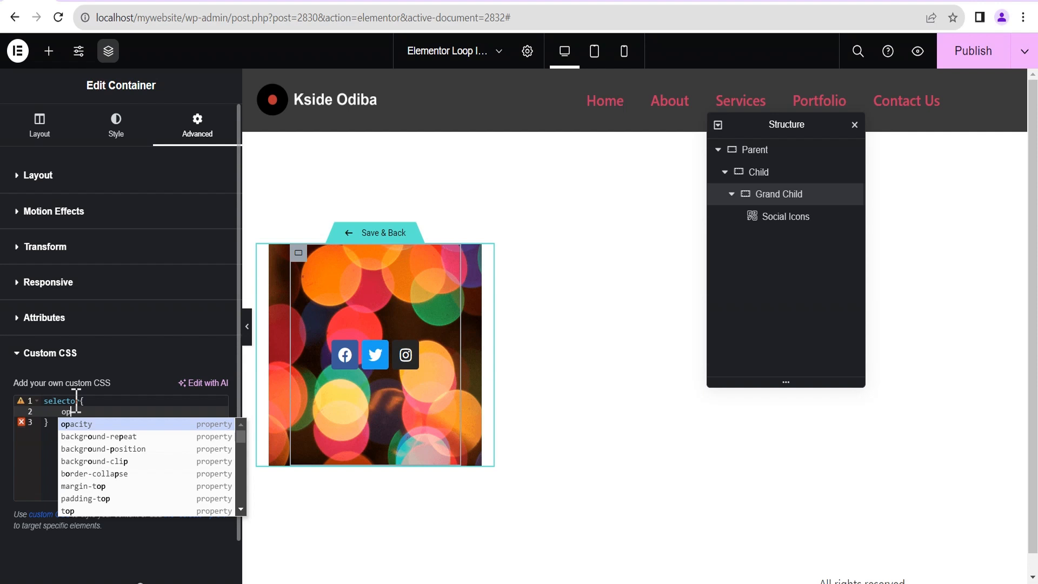
pyautogui.press('Return')
pyautogui.write('0;')
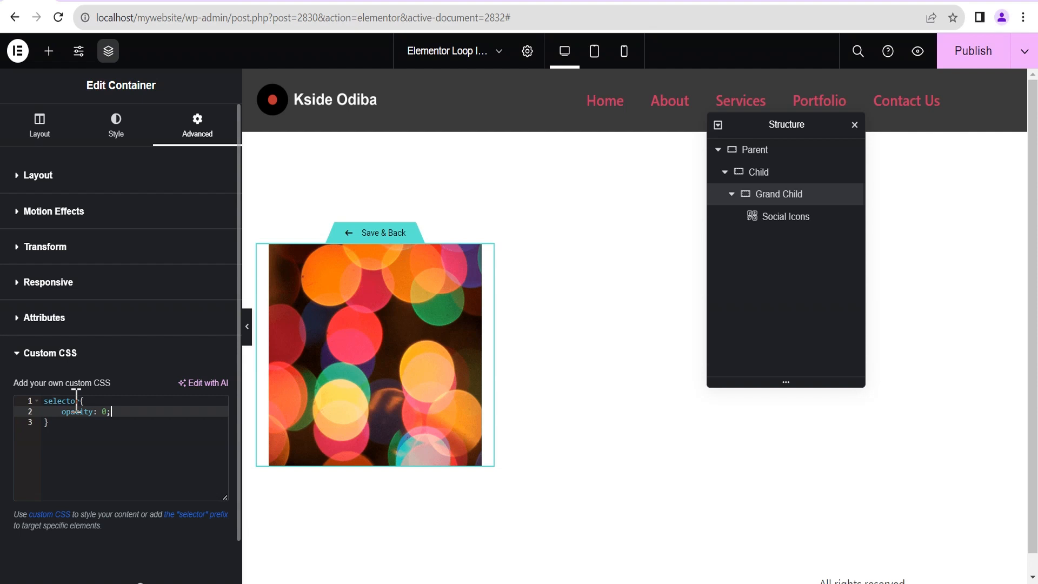
pyautogui.press('Return')
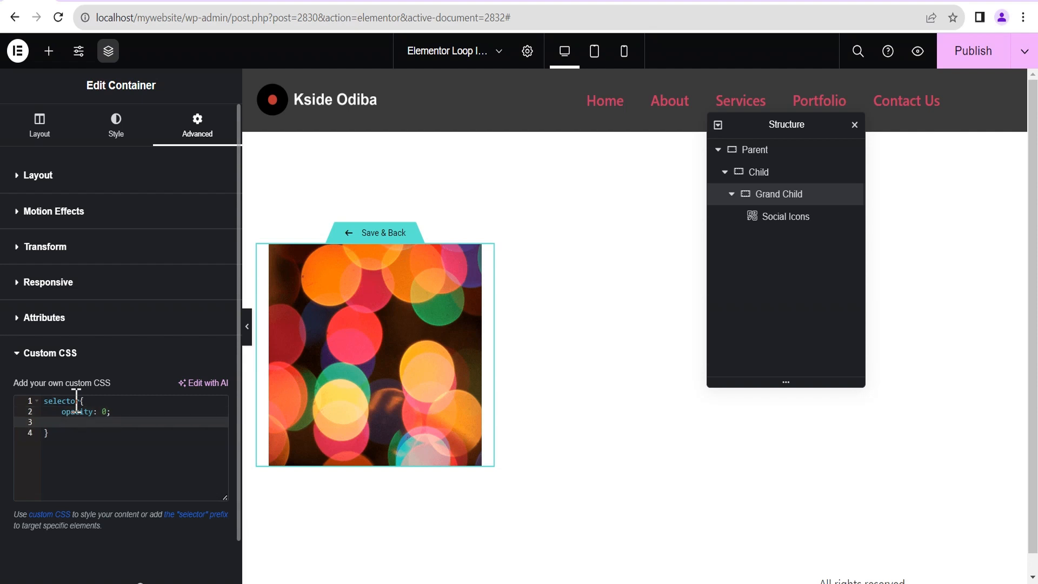
pyautogui.write('transitio')
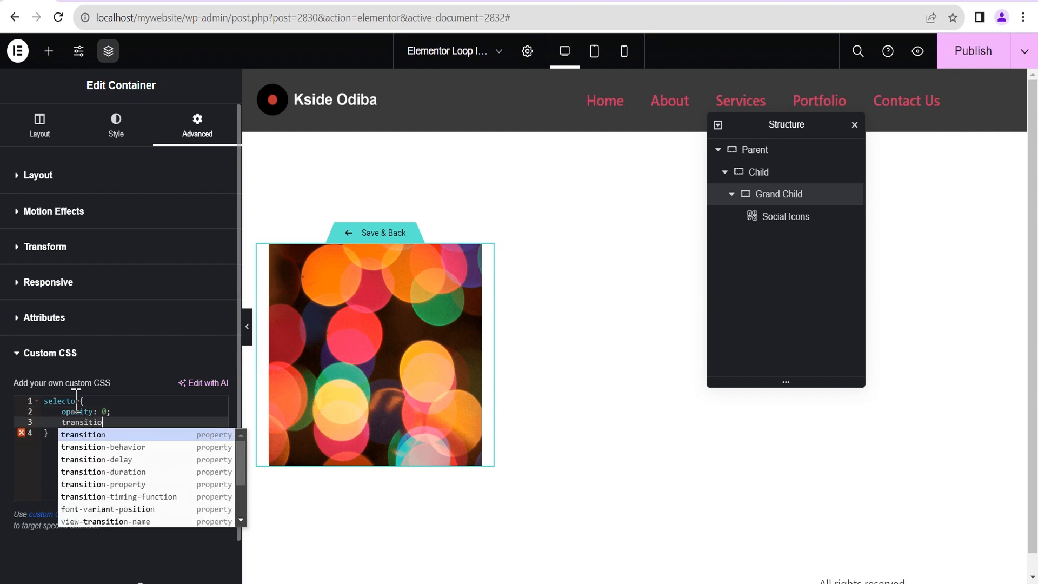
pyautogui.press('Return')
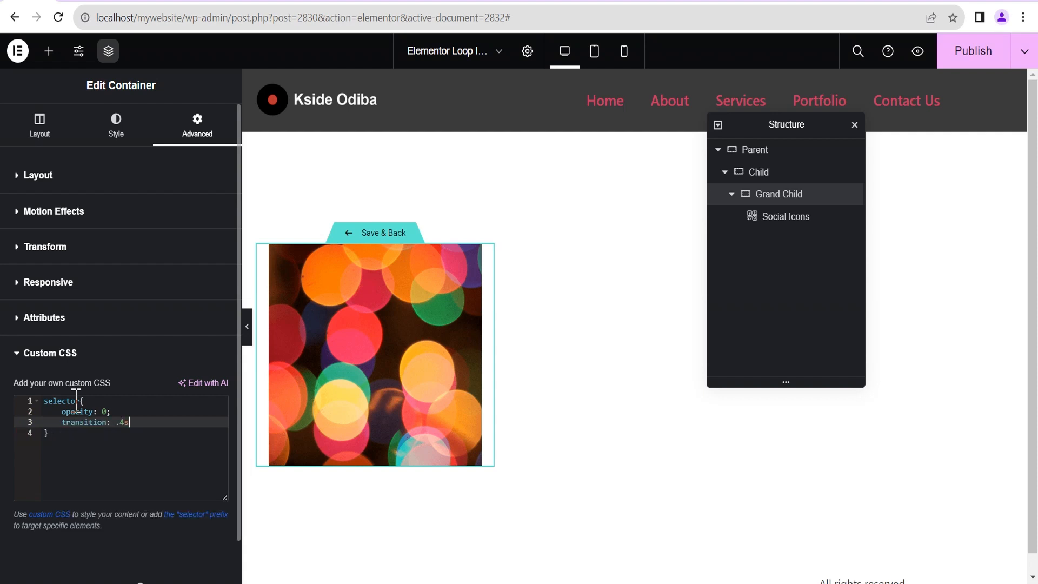
# Add a selector:hover rule setting opacity to 1.
pyautogui.click(58, 442)
pyautogui.press('Return')
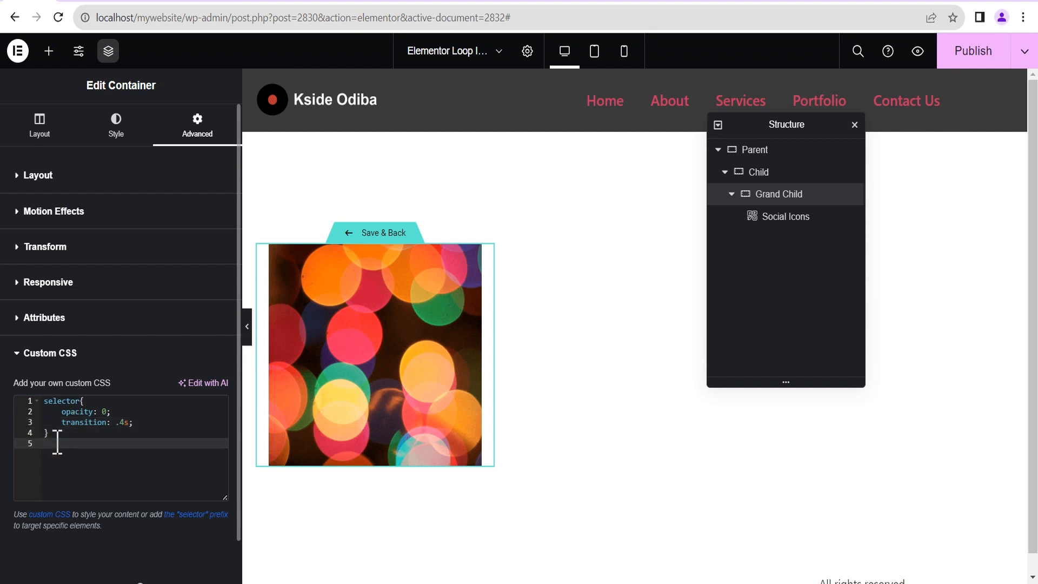
pyautogui.write('selector:hover{')
pyautogui.press('Return')
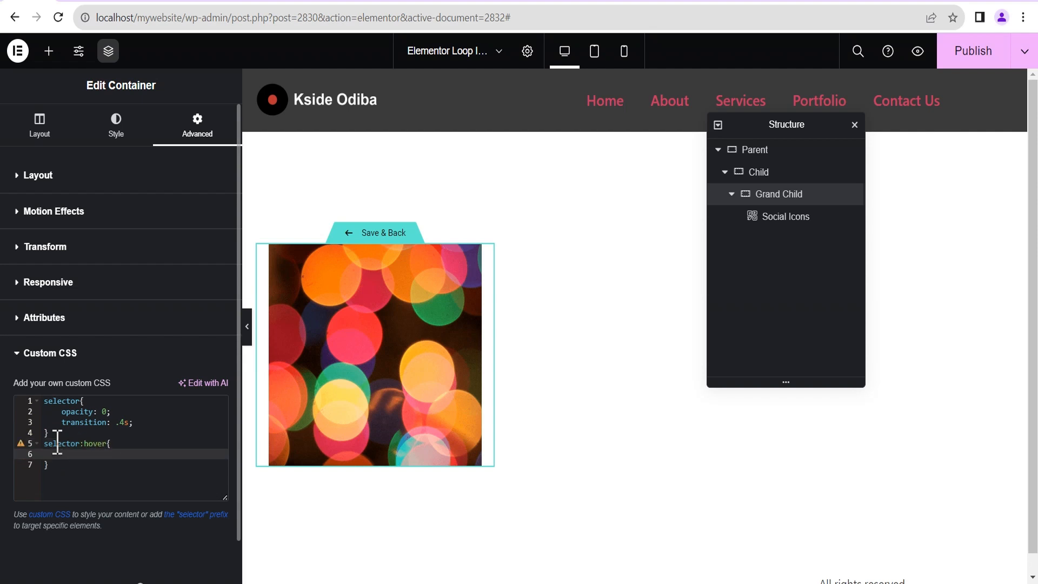
pyautogui.write('op')
pyautogui.press('Return')
pyautogui.moveTo(394, 381)
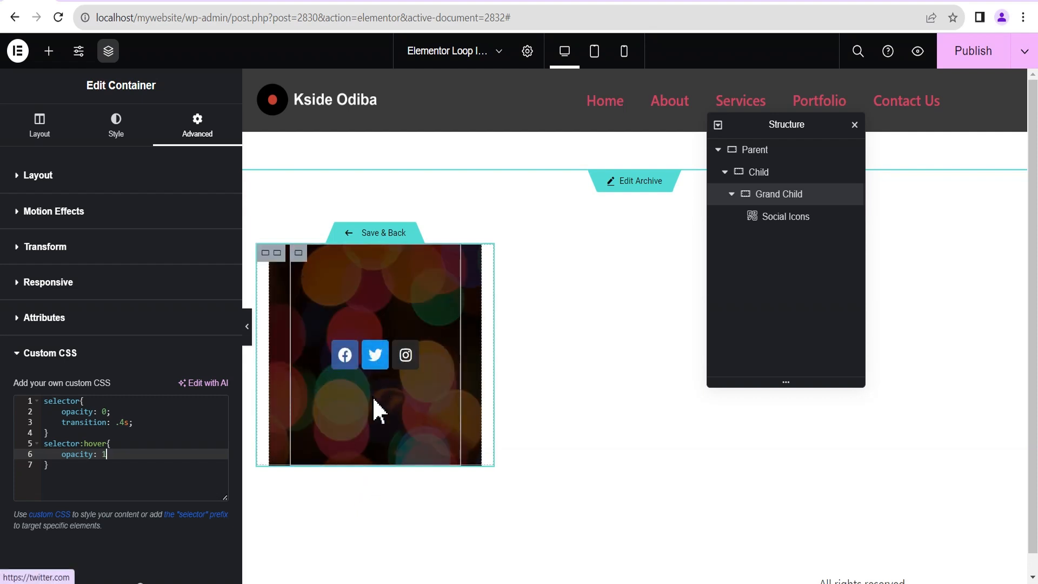
# Collapse the custom CSS section and the Child and Grand Child entries in the Navigator.
pyautogui.click(51, 353)
pyautogui.click(731, 194)
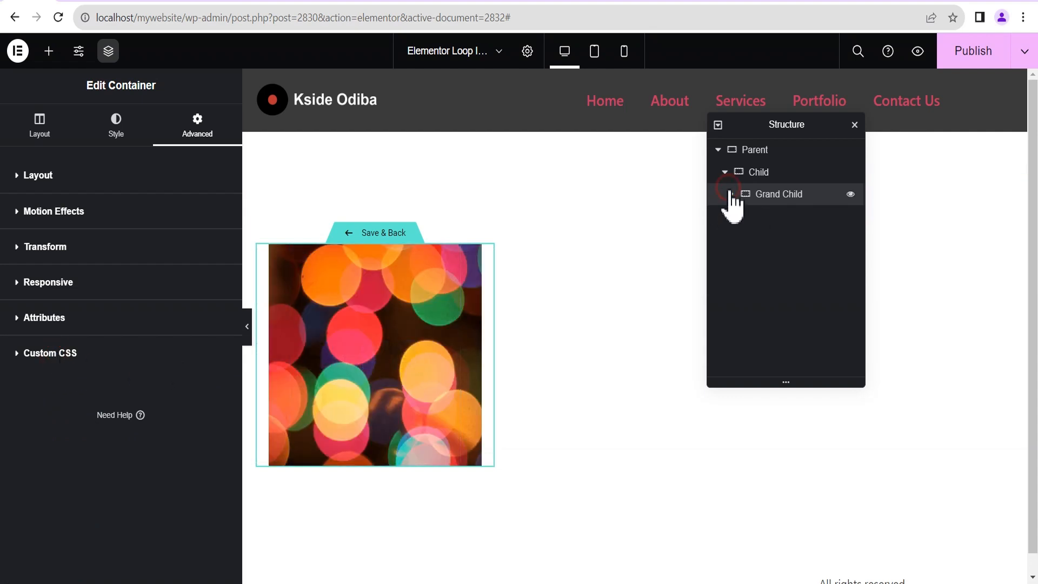
pyautogui.click(729, 176)
pyautogui.click(725, 172)
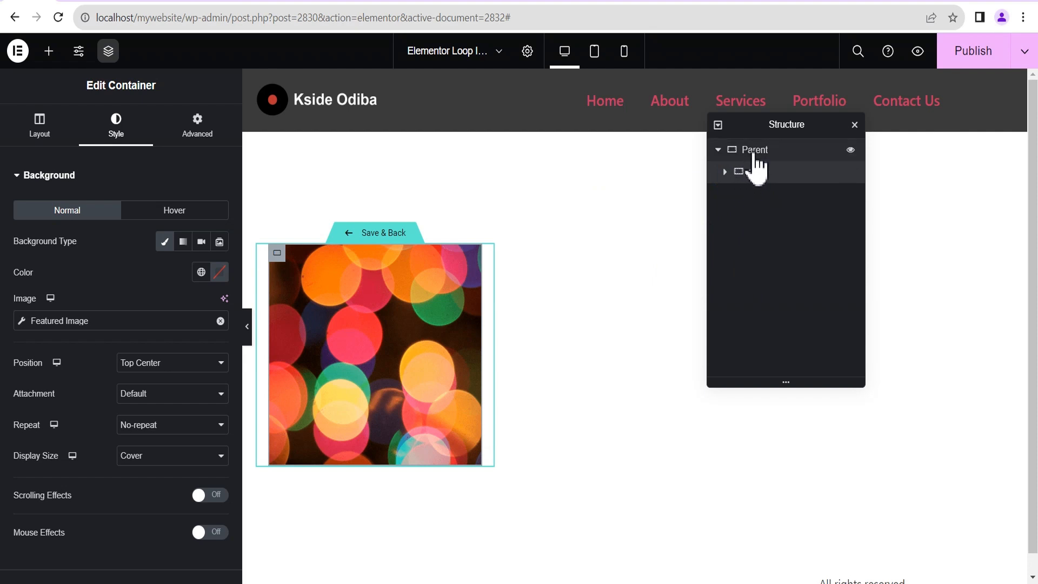
# Drag a new container into the card and move it below Child under Parent.
pyautogui.click(49, 54)
pyautogui.scroll(-2, 84, 465)
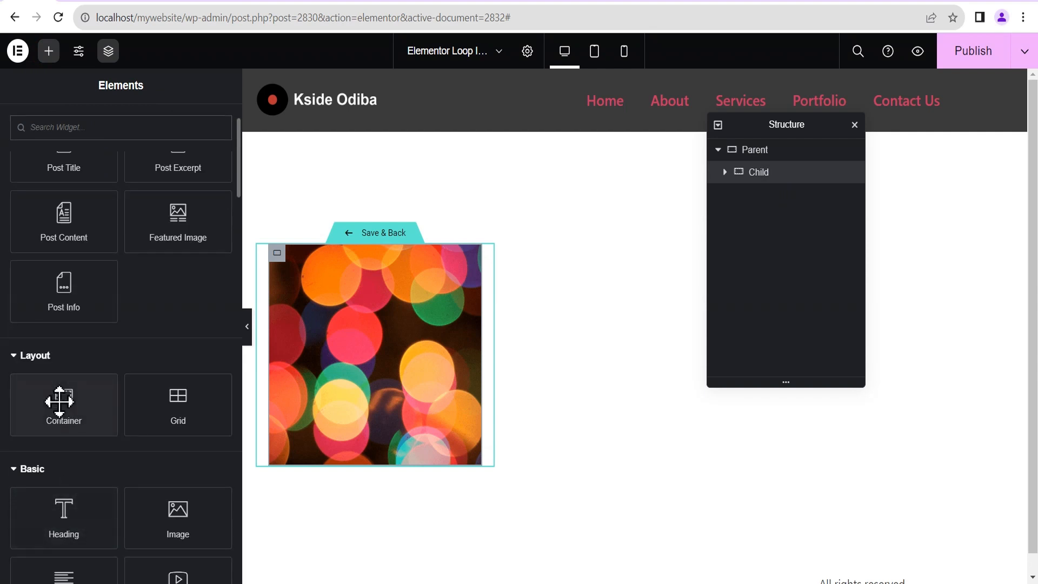
pyautogui.moveTo(60, 401); pyautogui.dragTo(356, 440)
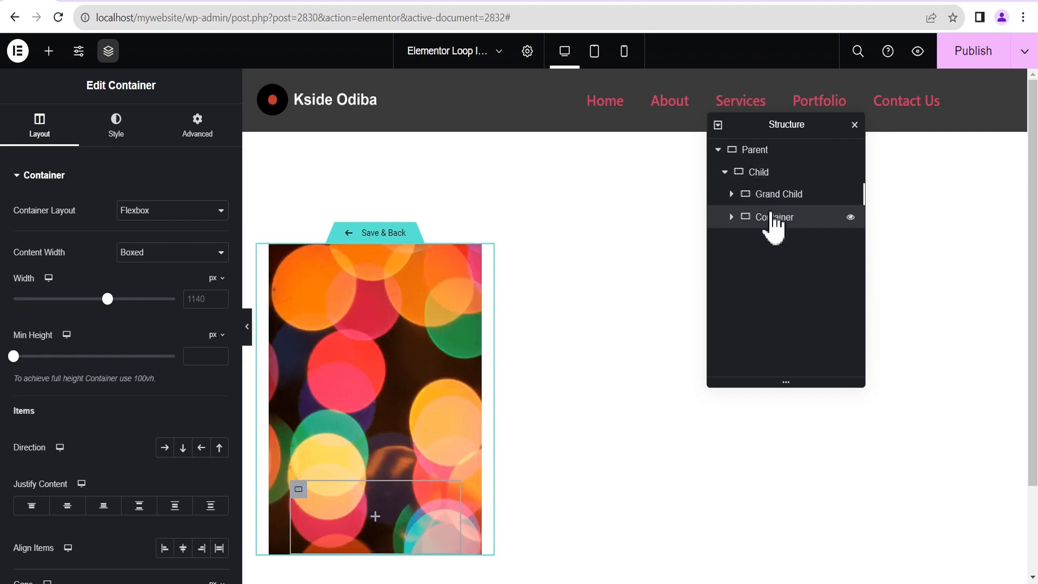
pyautogui.moveTo(773, 222); pyautogui.dragTo(852, 180)
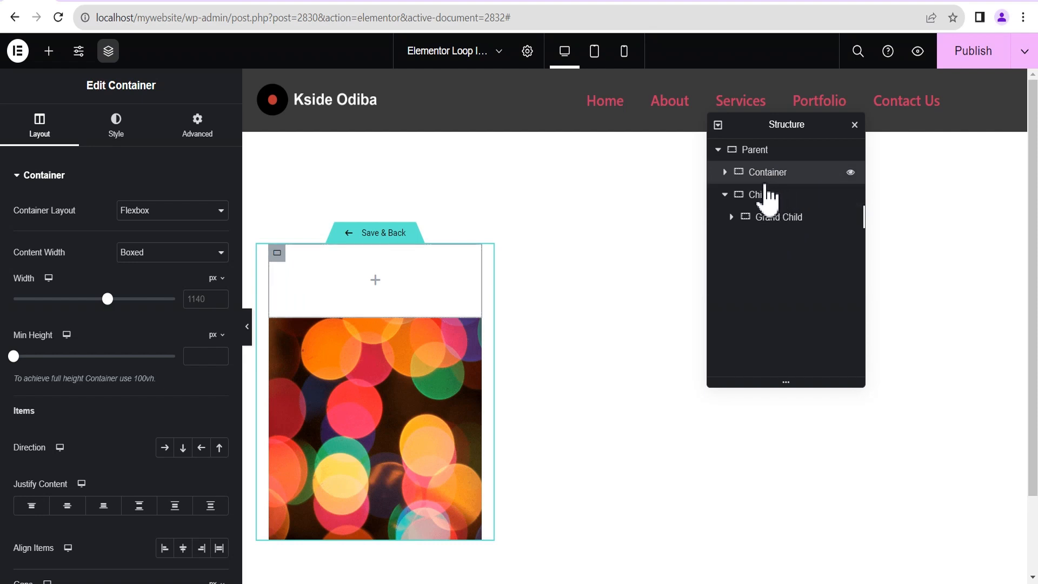
pyautogui.click(725, 195)
pyautogui.moveTo(743, 173); pyautogui.dragTo(757, 208)
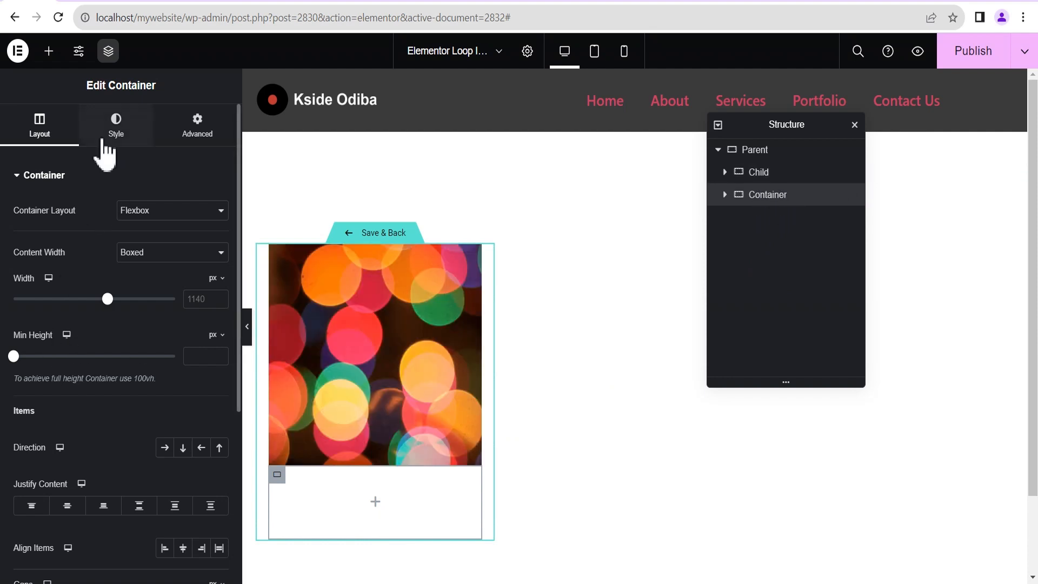
# Give the new container 30 px padding on every side.
pyautogui.click(205, 135)
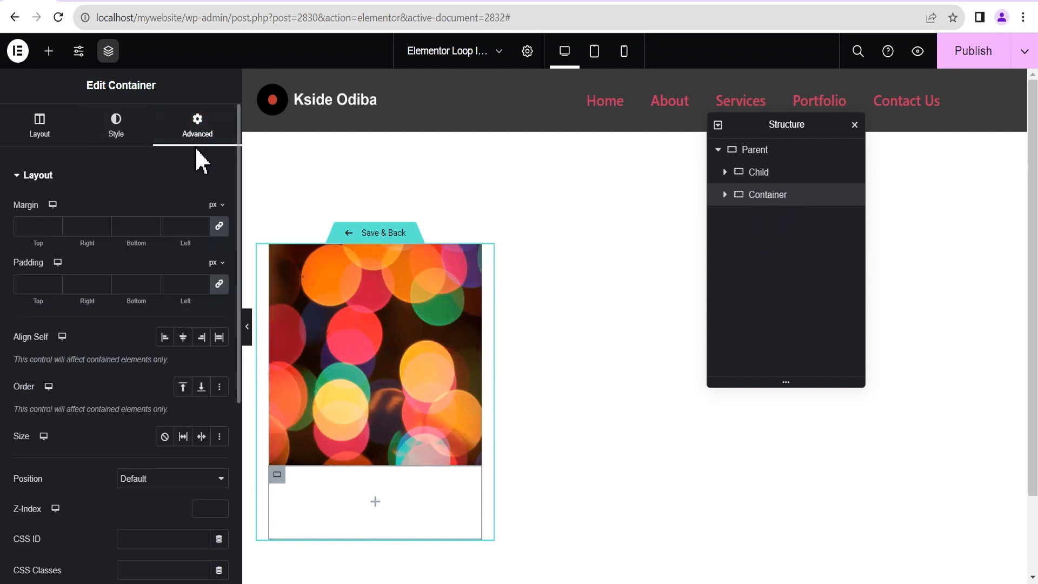
pyautogui.click(39, 283)
pyautogui.write('30')
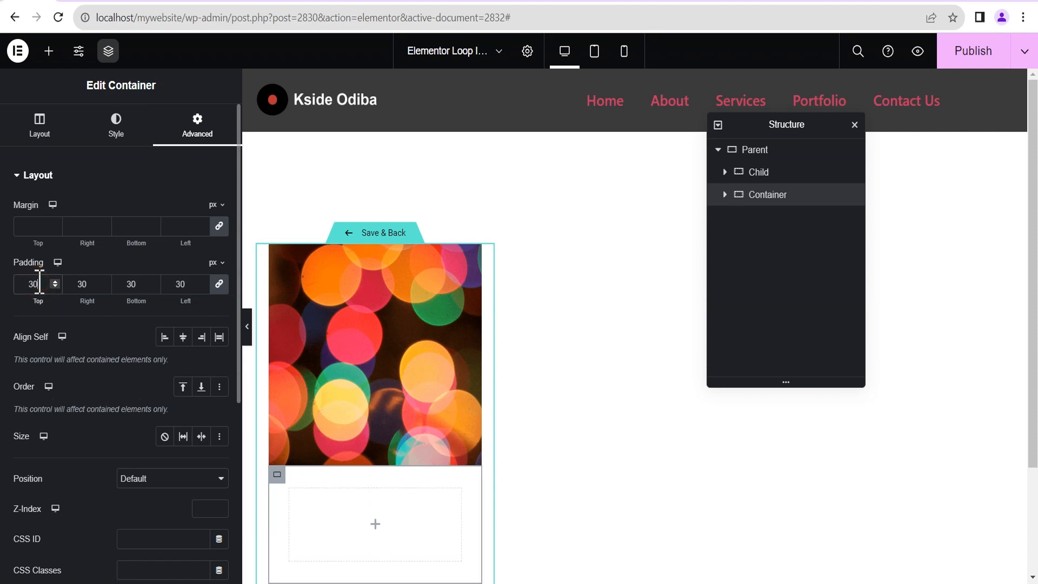
pyautogui.scroll(-3, 324, 472)
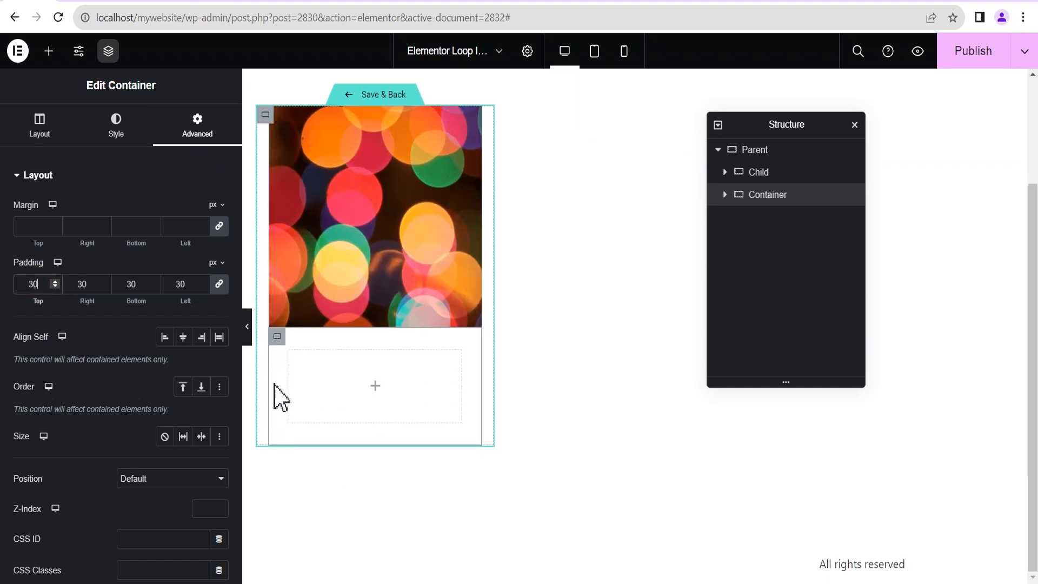
# Give the card a box shadow with blur 5 and spread -3, checking it in preview.
pyautogui.click(112, 139)
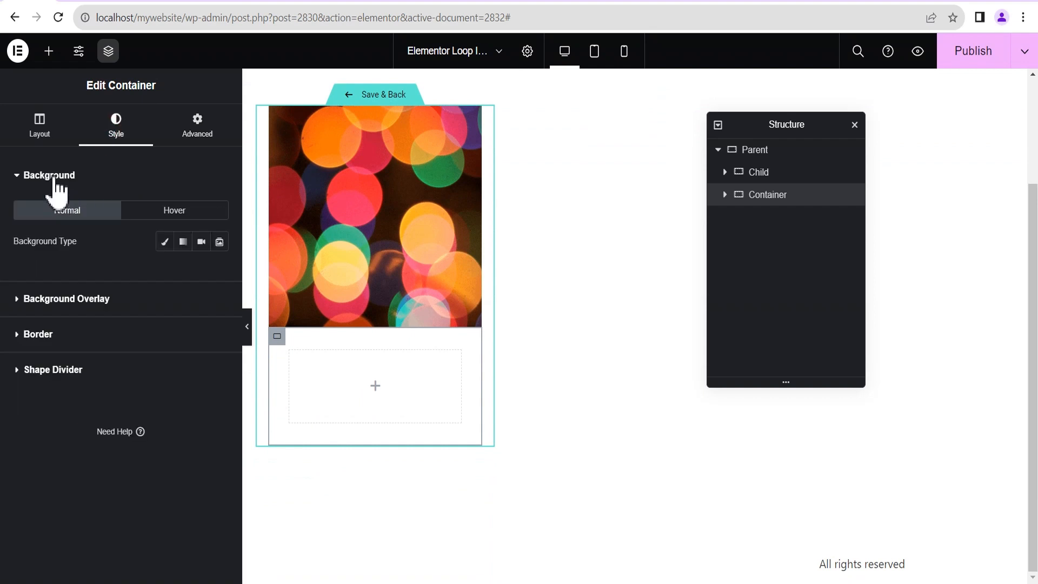
pyautogui.click(63, 338)
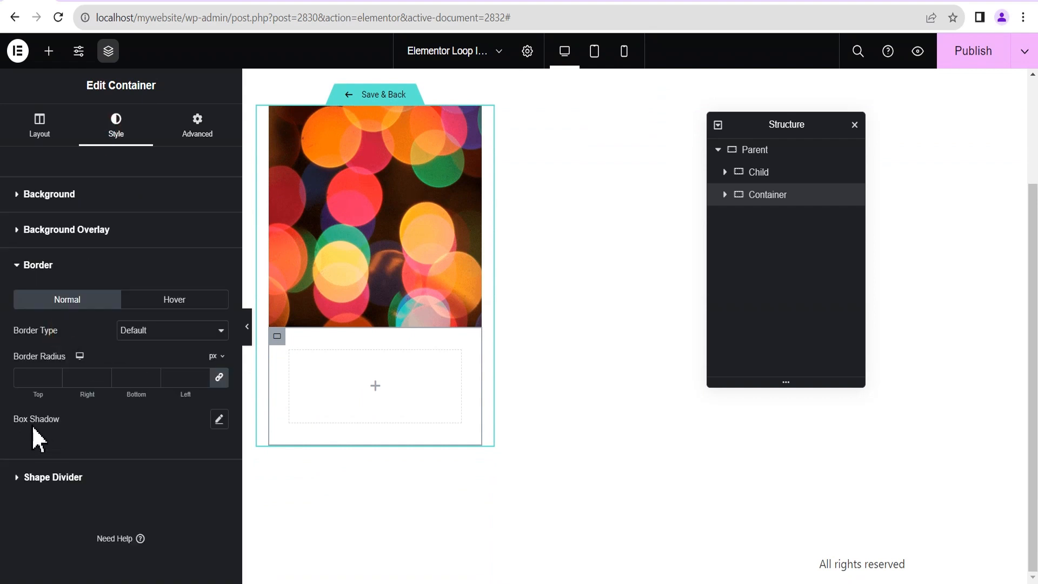
pyautogui.click(219, 420)
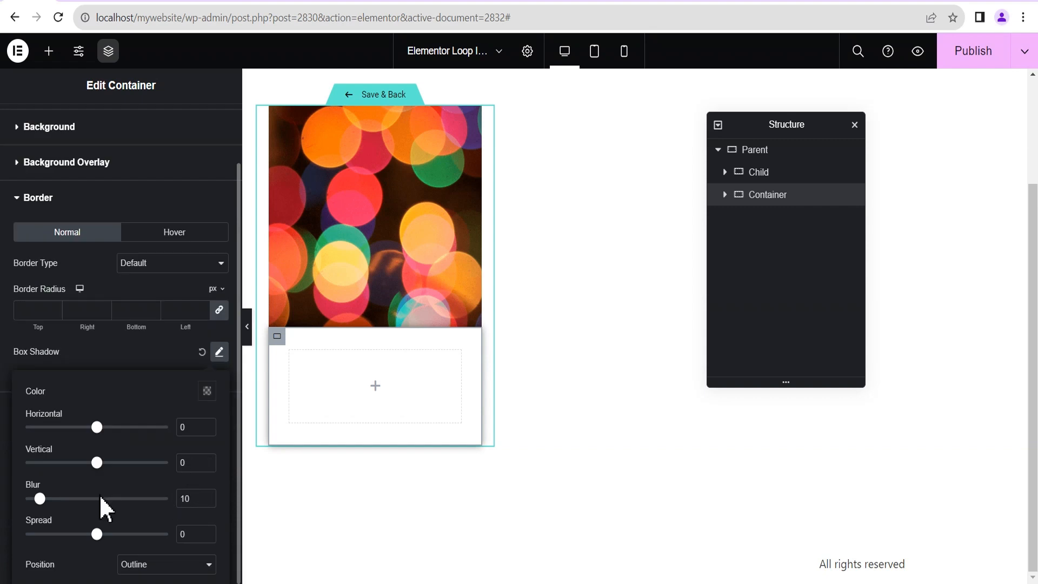
pyautogui.doubleClick(189, 498)
pyautogui.write('5')
pyautogui.click(210, 538)
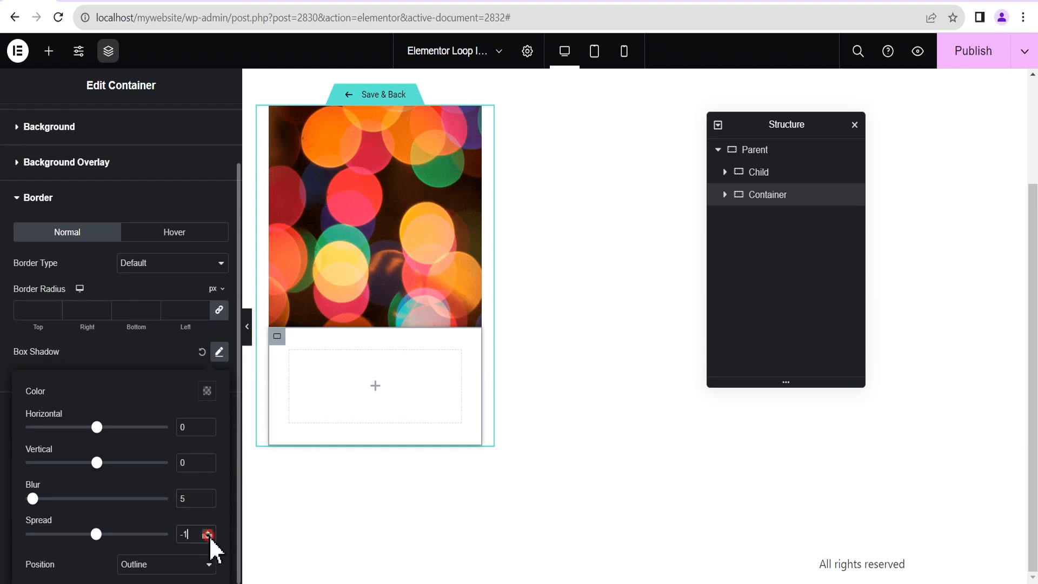
pyautogui.click(209, 537)
pyautogui.click(209, 536)
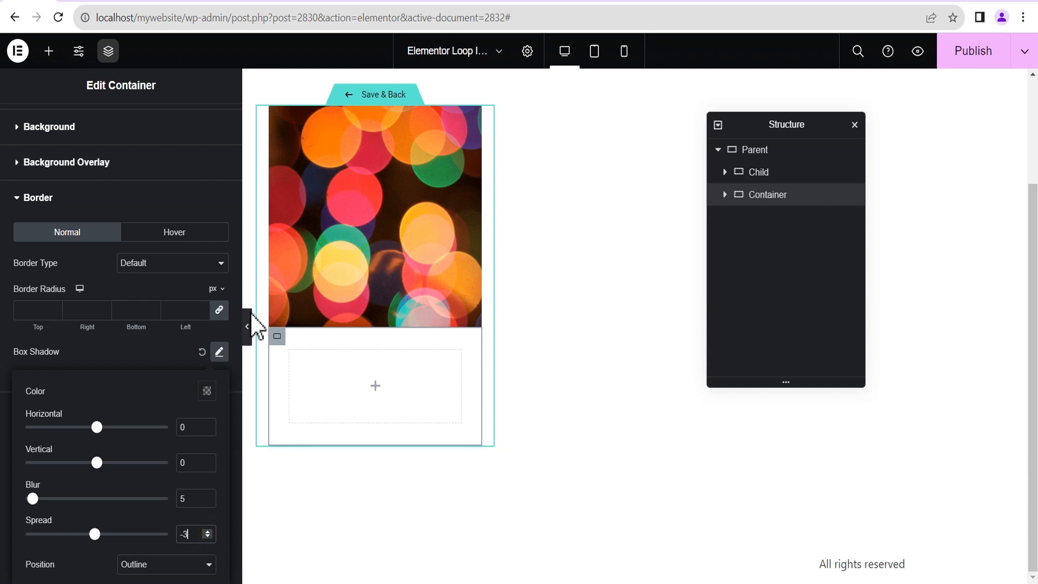
pyautogui.click(247, 327)
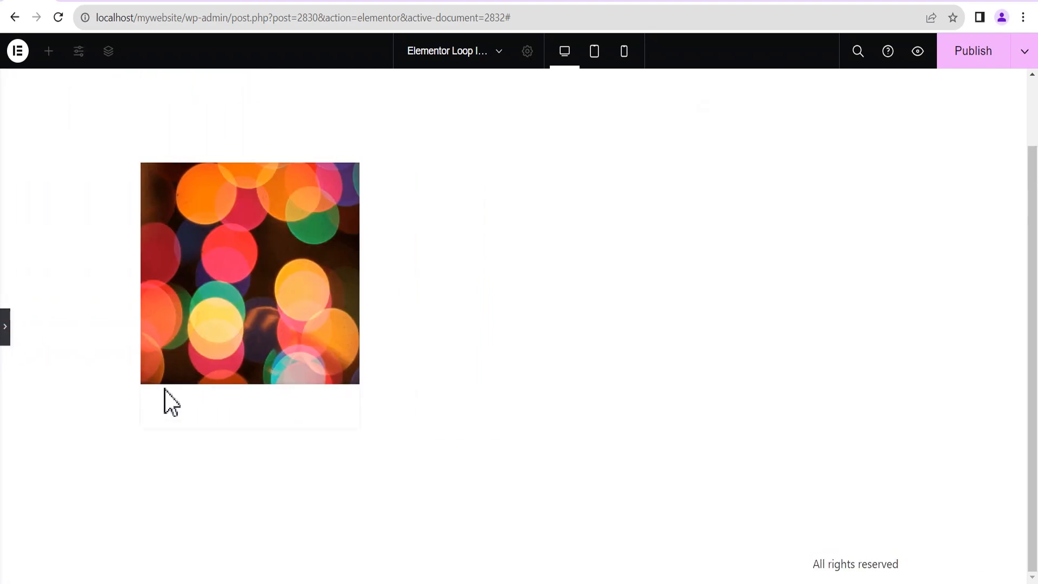
pyautogui.click(5, 327)
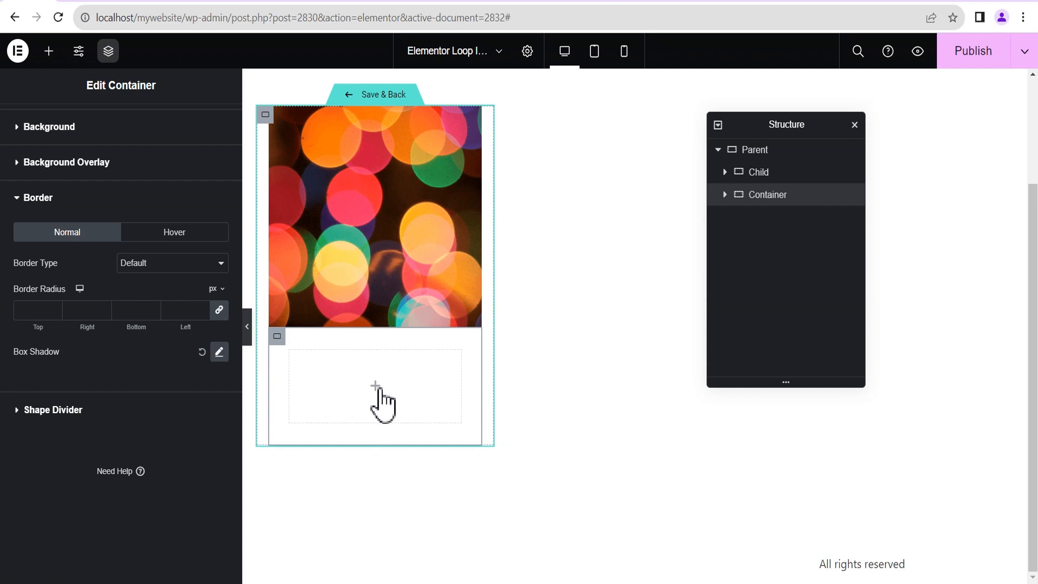
# Search for 'but' and drag a Button widget into the empty container below the image.
pyautogui.click(375, 386)
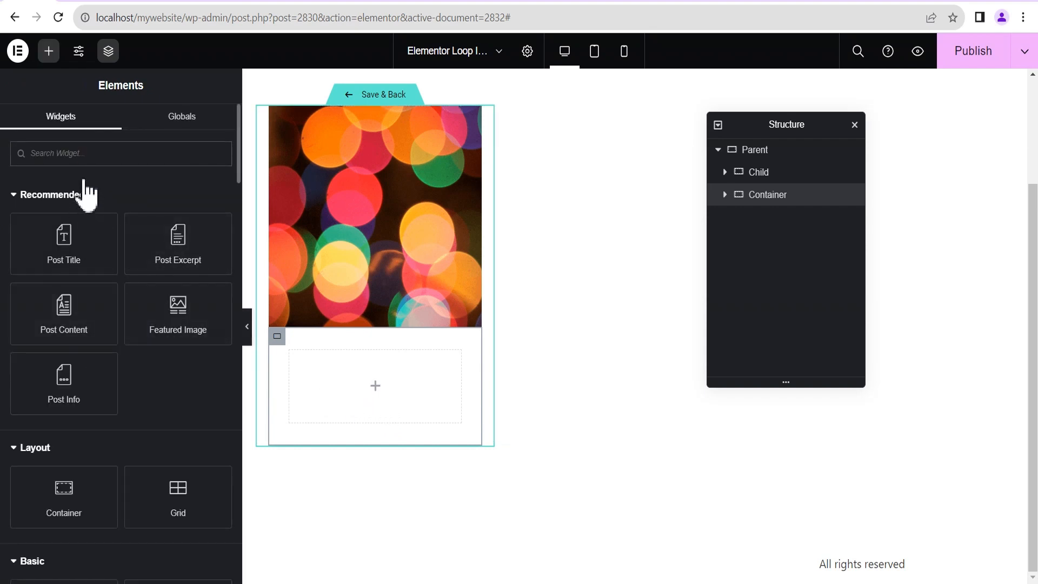
pyautogui.click(83, 155)
pyautogui.write('butd')
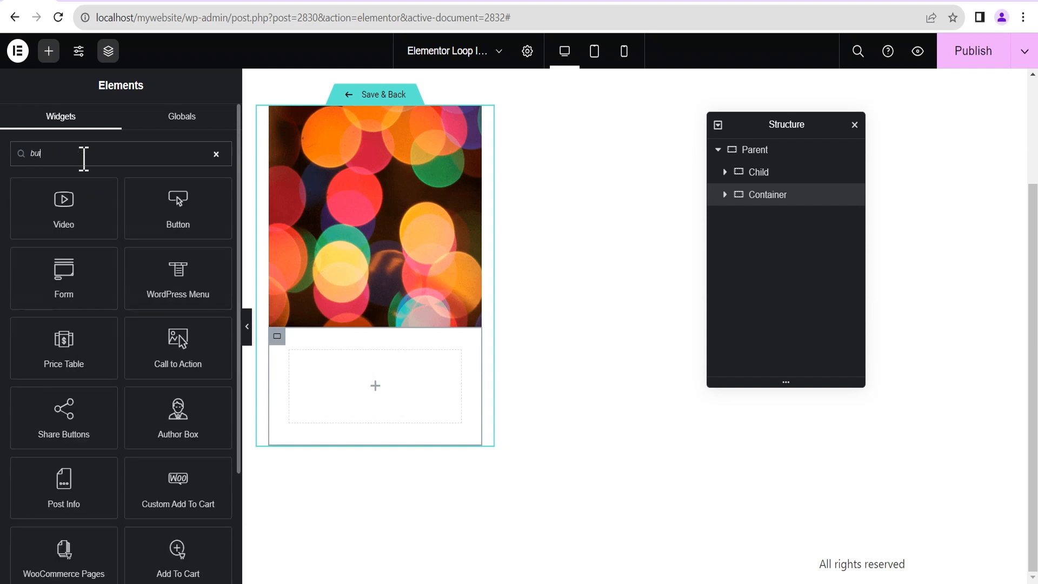
pyautogui.press('BackSpace')
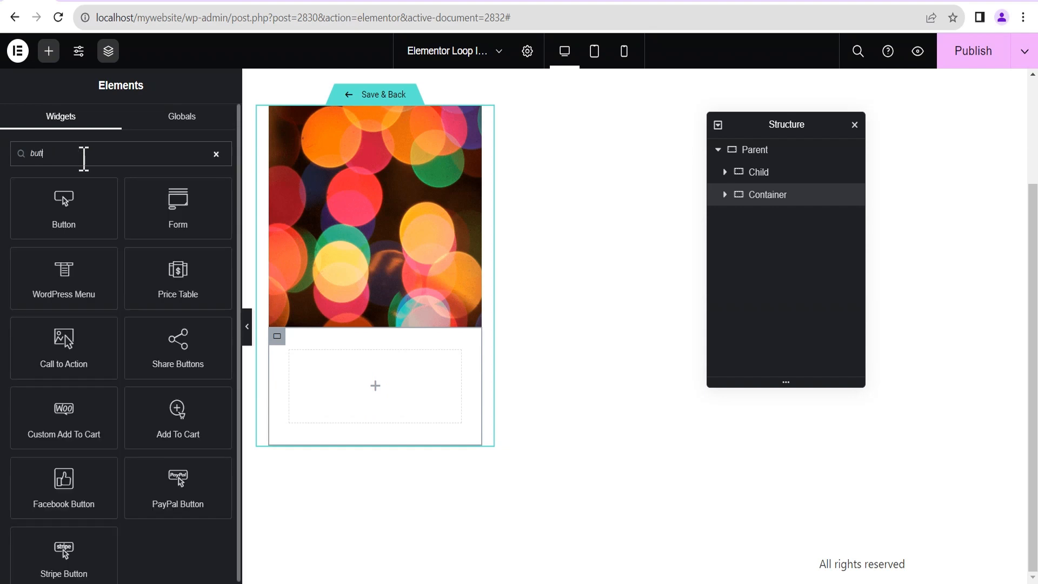
pyautogui.moveTo(64, 208); pyautogui.dragTo(388, 381)
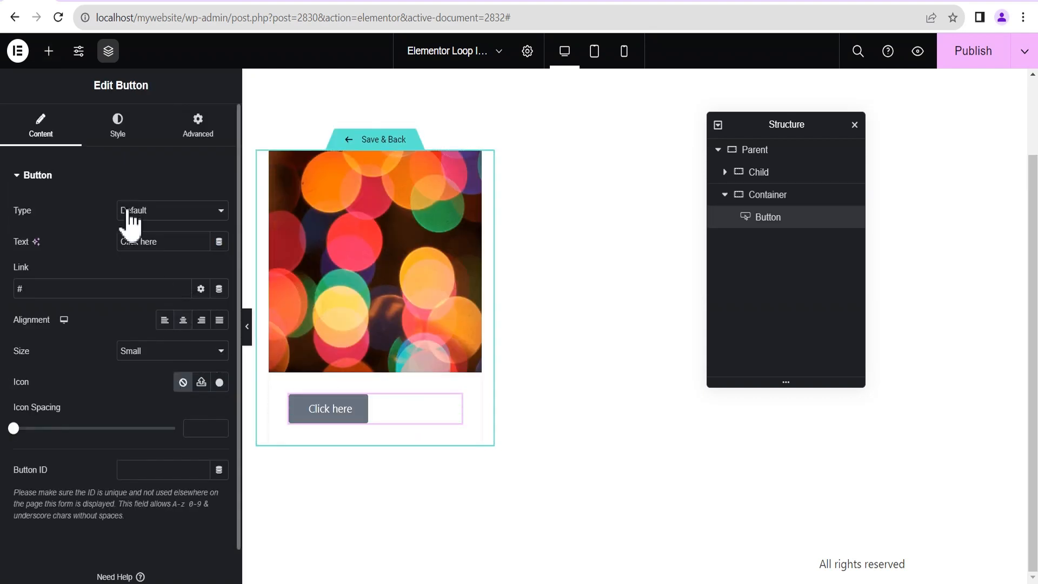
# Set the button size to Medium and its text to the Post Title dynamic tag.
pyautogui.click(154, 354)
pyautogui.click(154, 391)
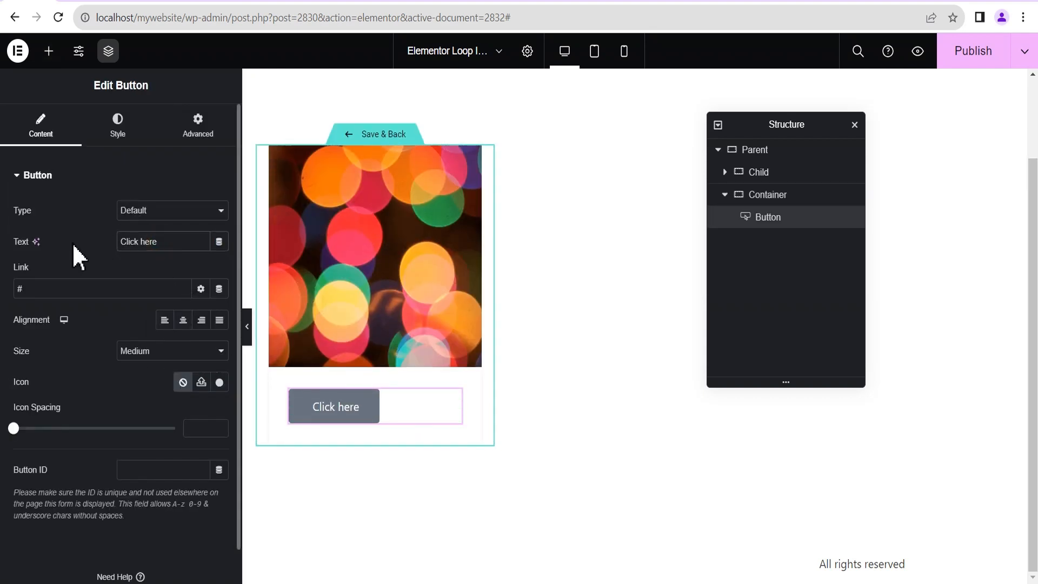
pyautogui.click(219, 242)
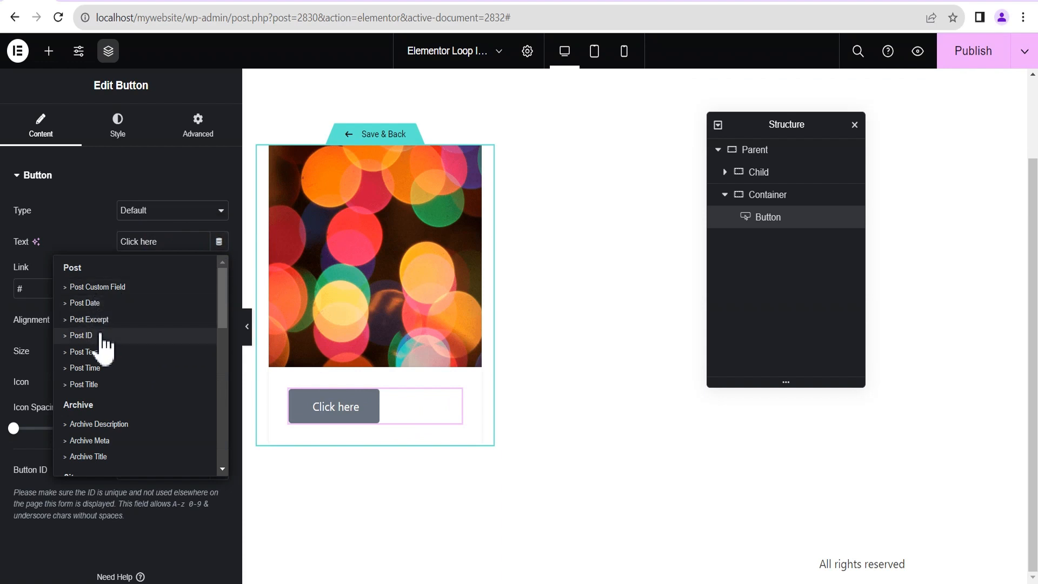
pyautogui.click(86, 385)
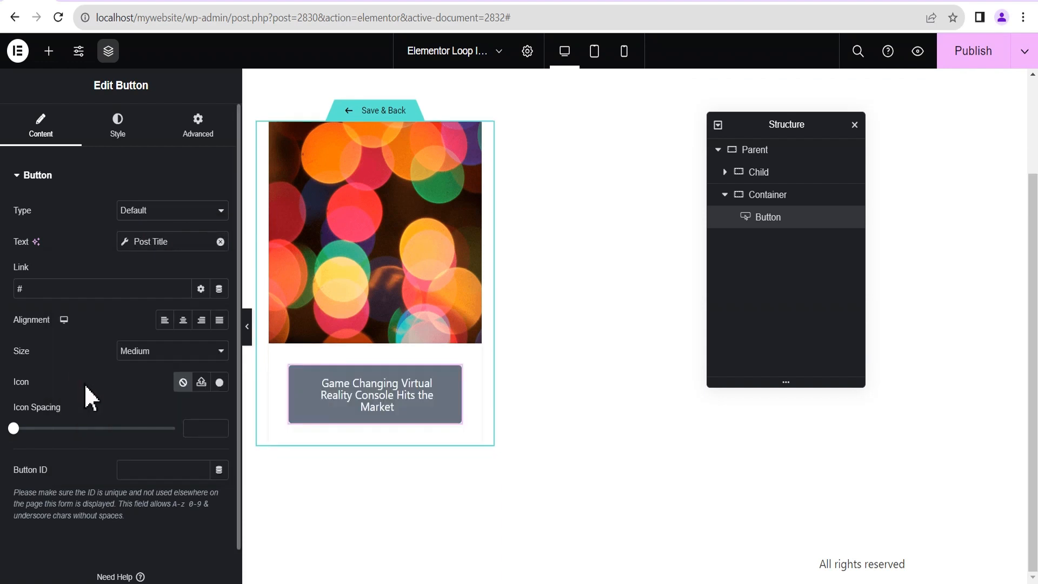
# Give the button text 25 px size and bold (700) weight in its Typography settings.
pyautogui.click(119, 136)
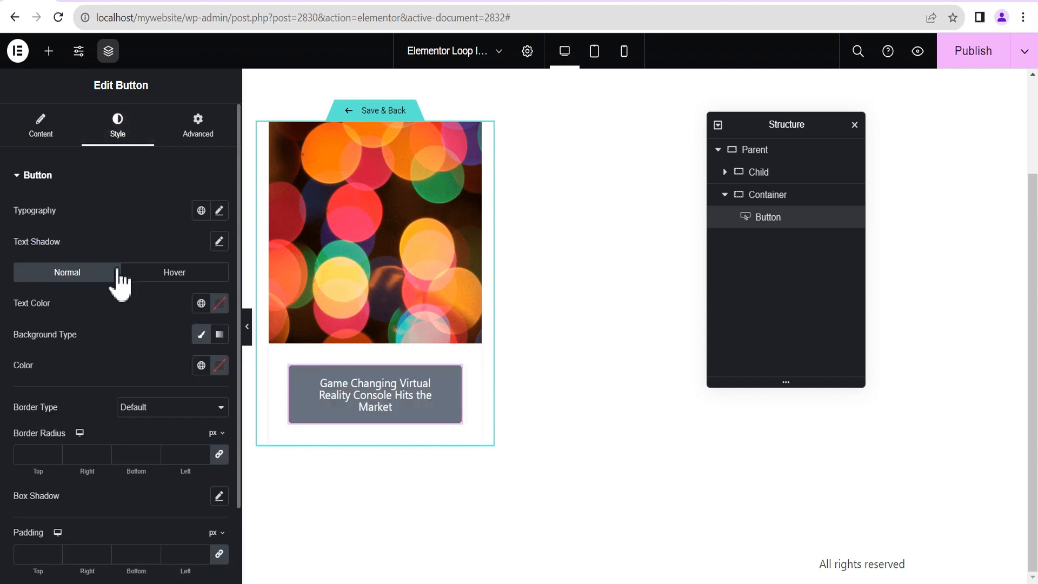
pyautogui.click(219, 210)
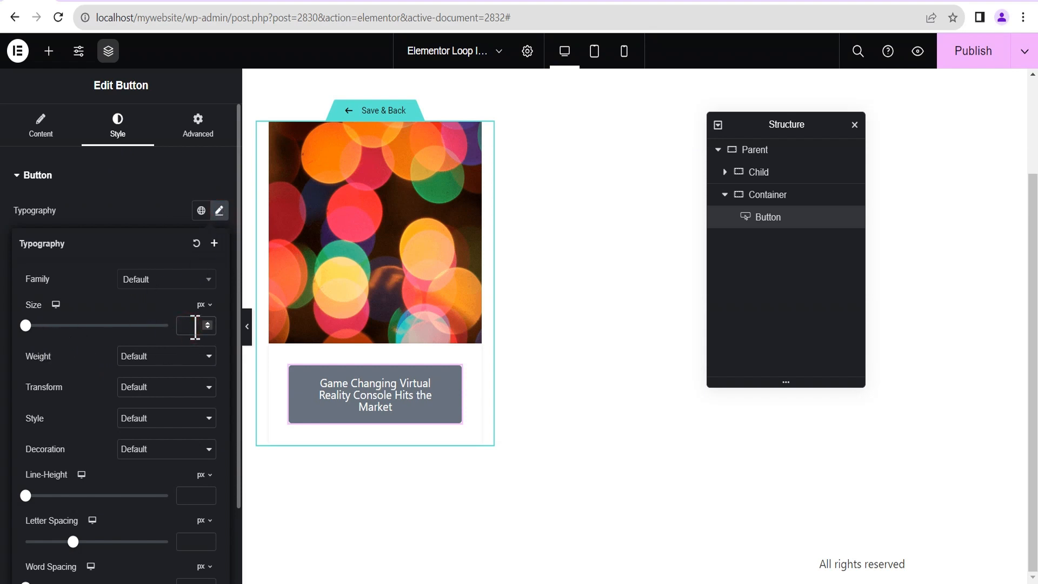
pyautogui.write('25')
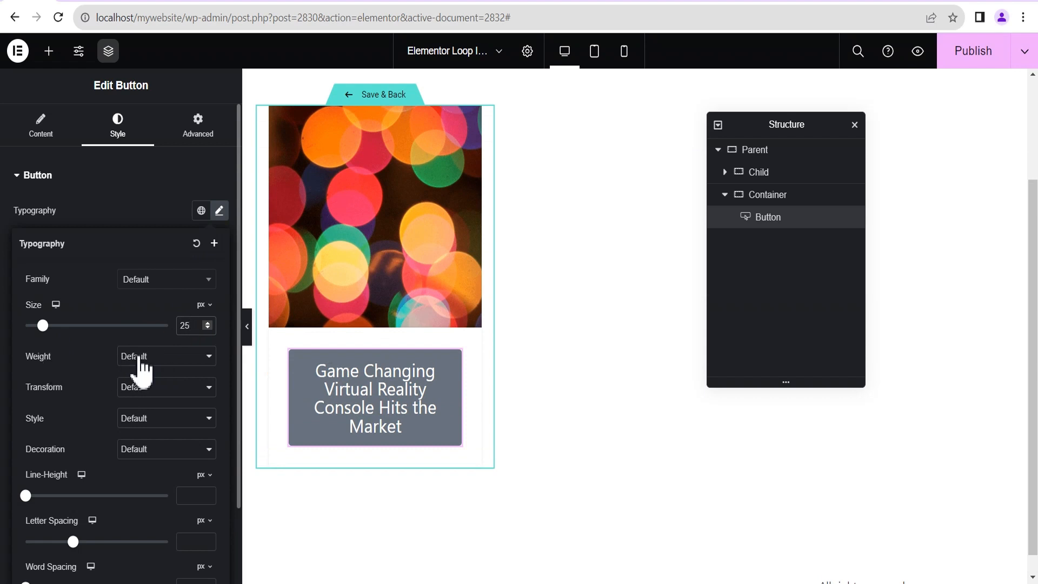
pyautogui.click(142, 358)
pyautogui.click(160, 443)
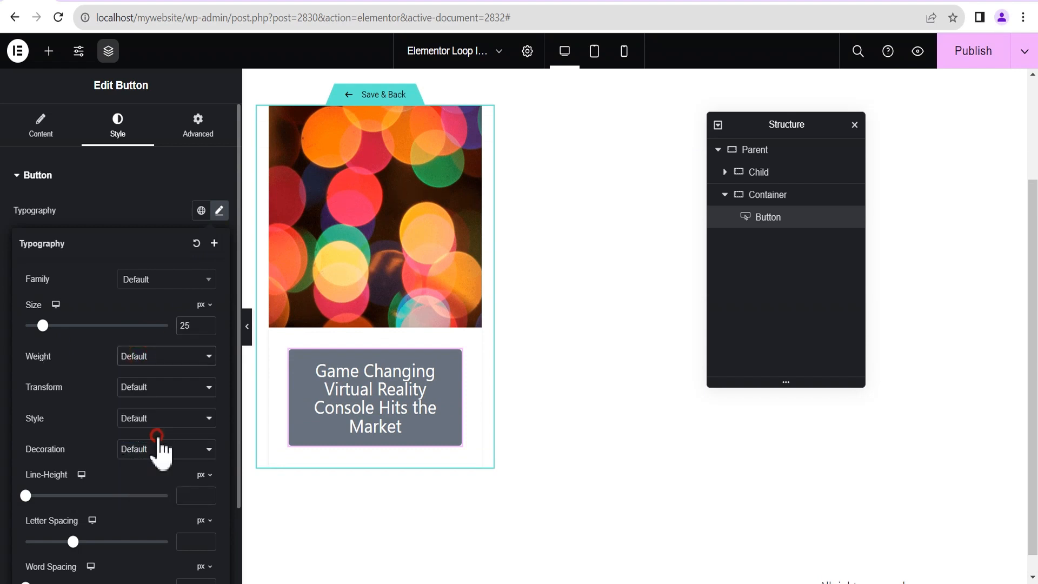
pyautogui.click(102, 211)
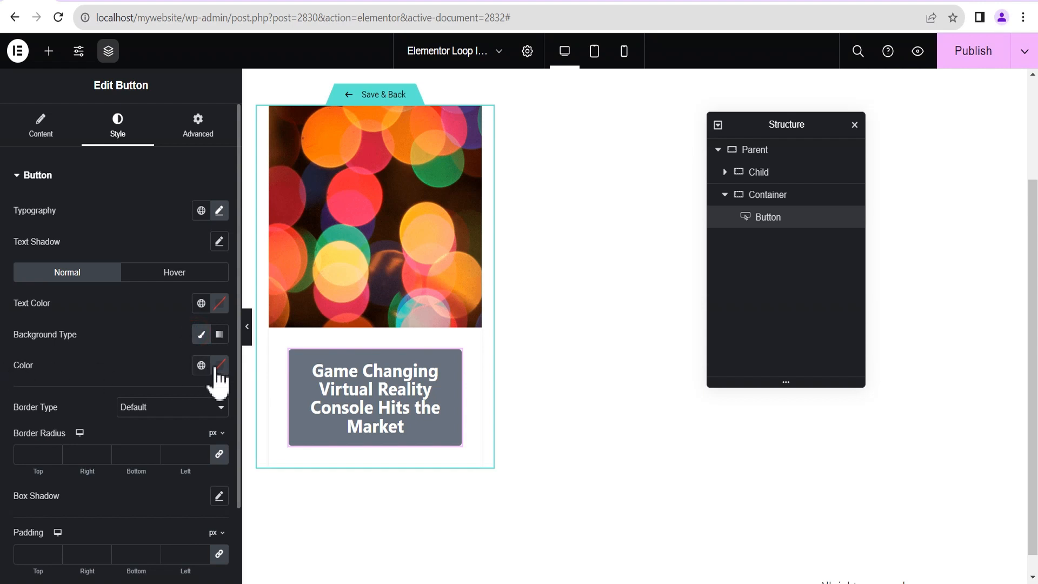
# Make the button's normal background fully transparent and its text colour black (#000000).
pyautogui.click(219, 366)
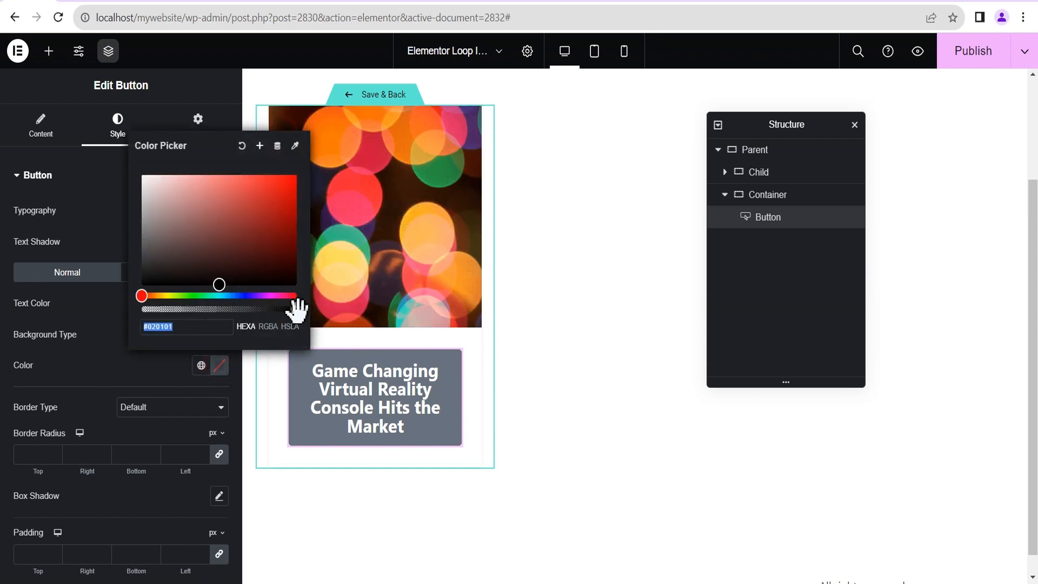
pyautogui.moveTo(297, 309); pyautogui.dragTo(130, 327)
pyautogui.click(73, 350)
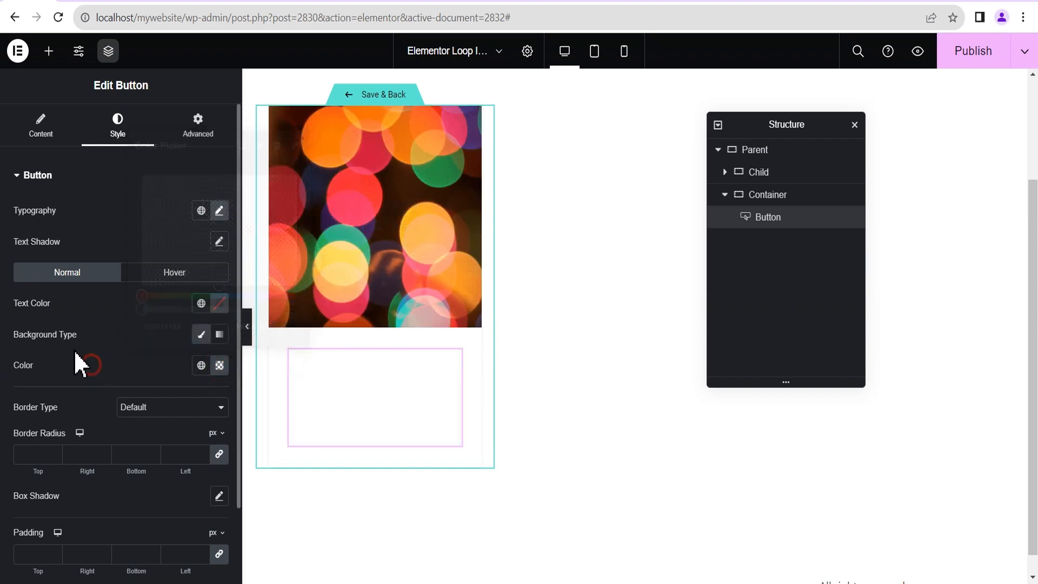
pyautogui.click(219, 302)
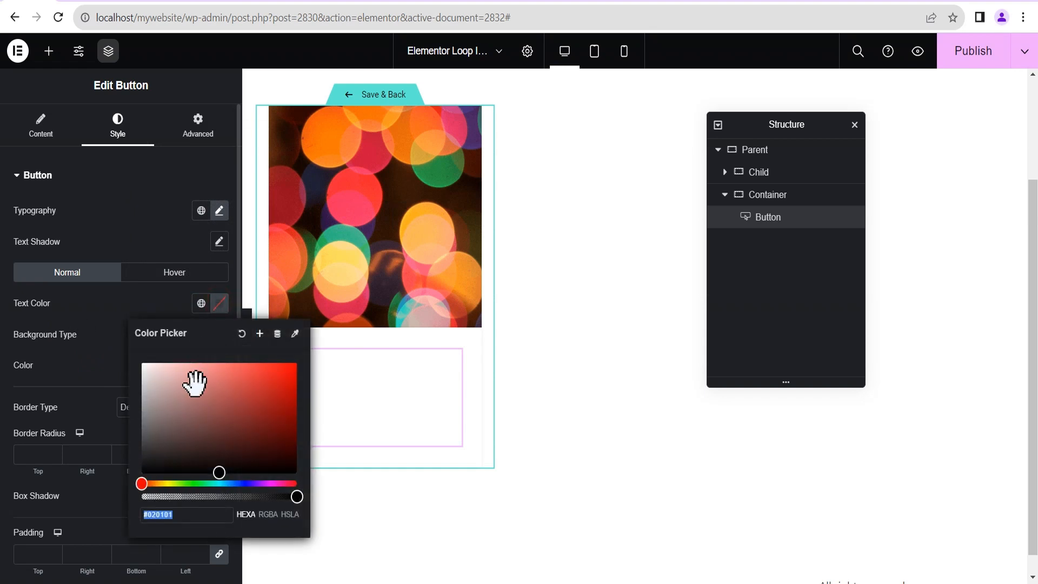
pyautogui.click(219, 473)
pyautogui.click(82, 313)
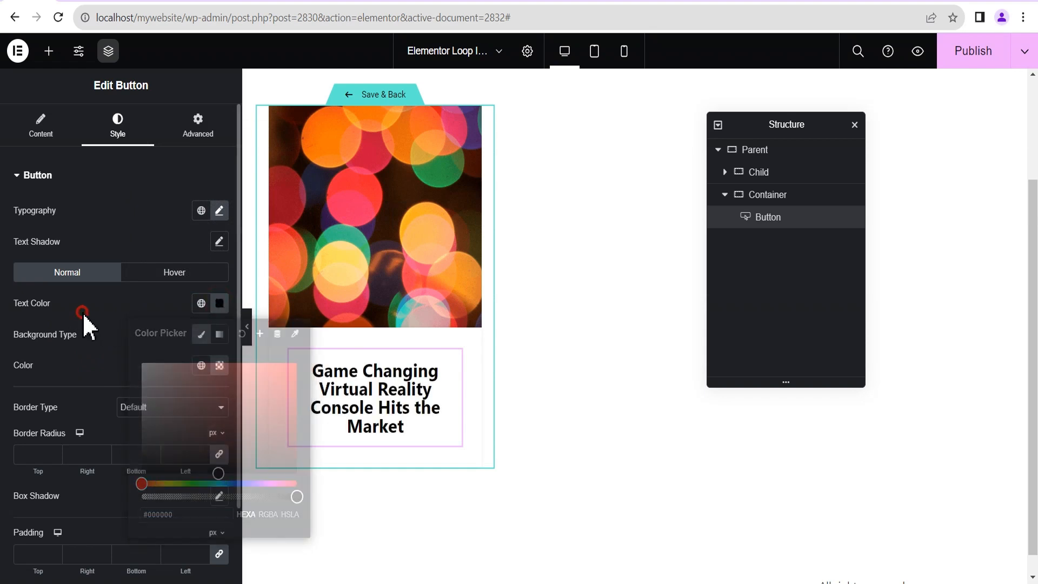
# On hover, give the button a Classic near-transparent background and red (#F30404) text.
pyautogui.click(174, 273)
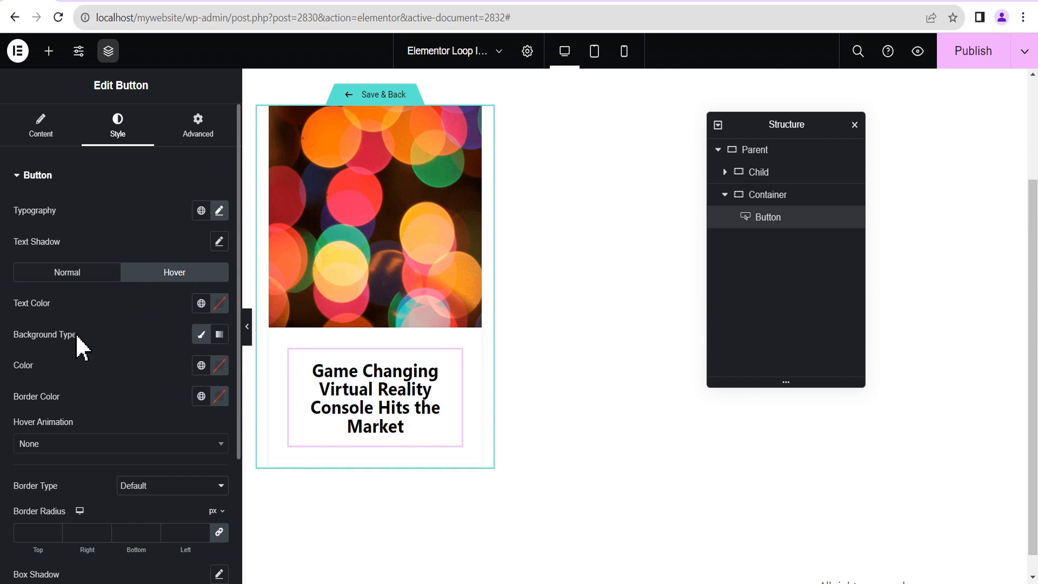
pyautogui.click(201, 333)
pyautogui.click(220, 367)
pyautogui.moveTo(297, 308); pyautogui.dragTo(155, 309)
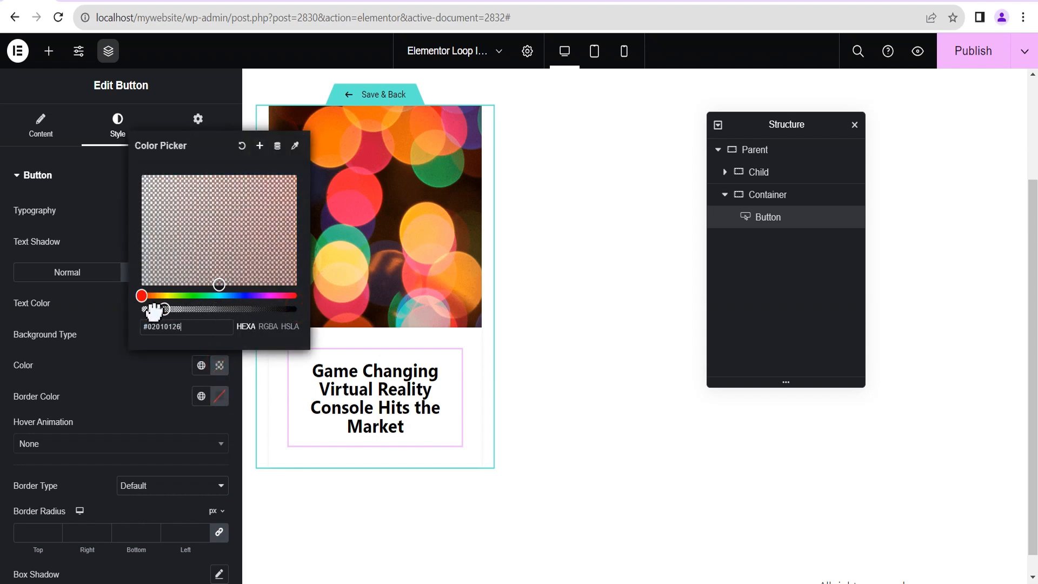
pyautogui.click(40, 327)
pyautogui.click(219, 304)
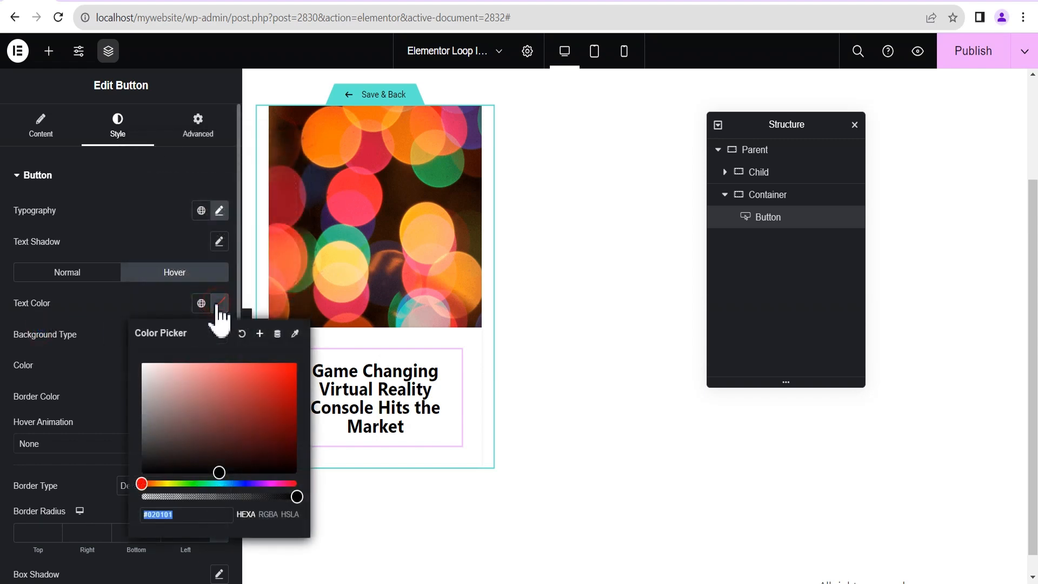
pyautogui.click(294, 374)
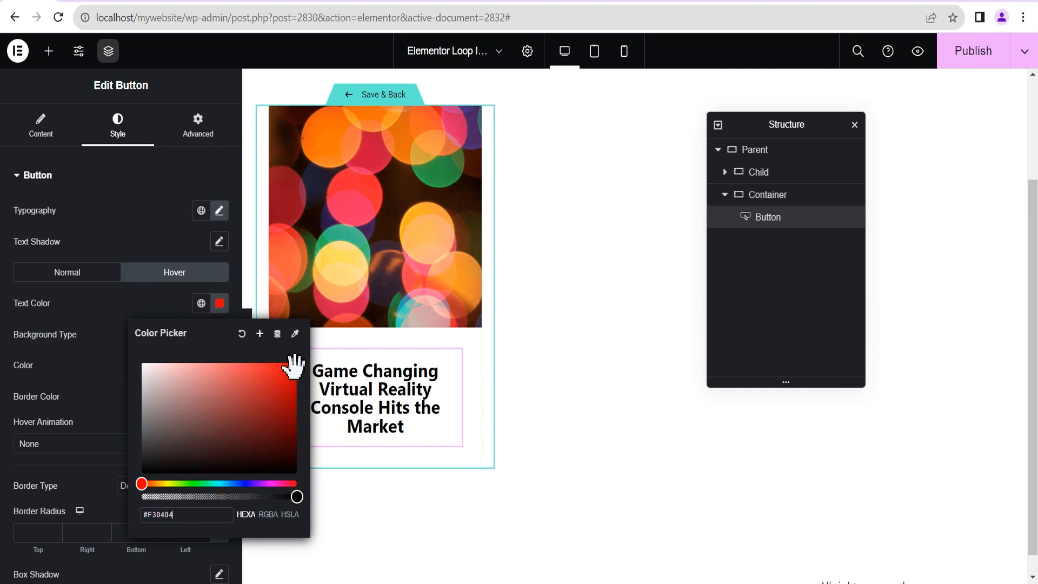
pyautogui.click(61, 328)
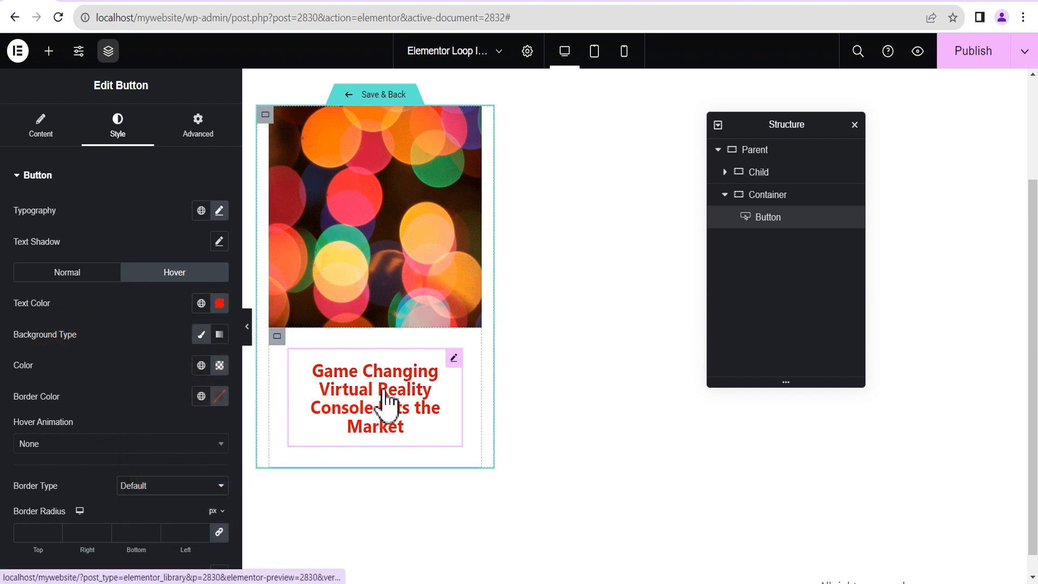
pyautogui.click(122, 326)
pyautogui.scroll(-2, 120, 354)
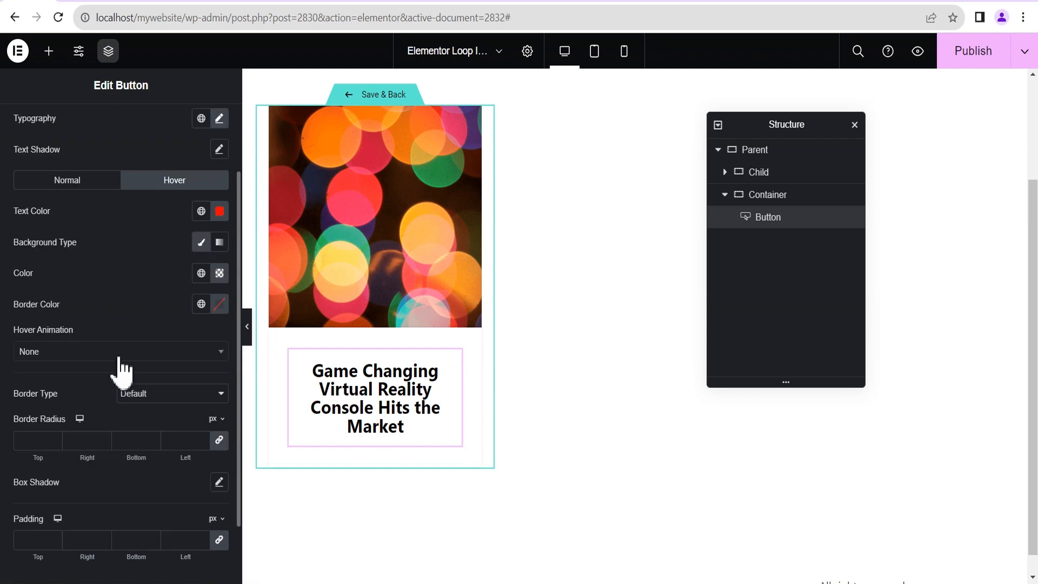
pyautogui.scroll(2, 121, 342)
pyautogui.scroll(-2, 121, 362)
pyautogui.scroll(2, 48, 243)
pyautogui.click(22, 183)
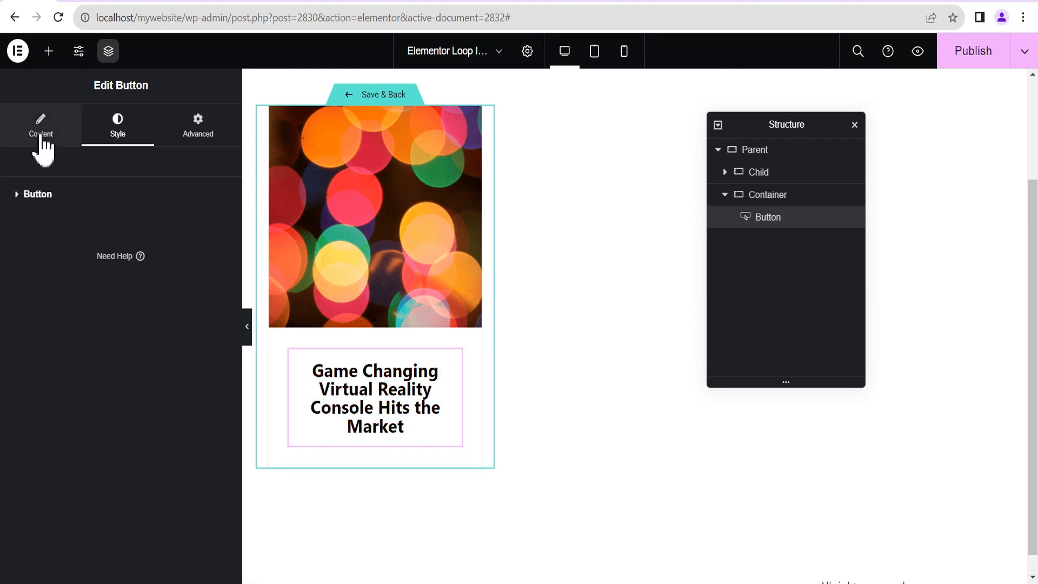
# Set the button's Link to the Post URL dynamic tag.
pyautogui.click(42, 145)
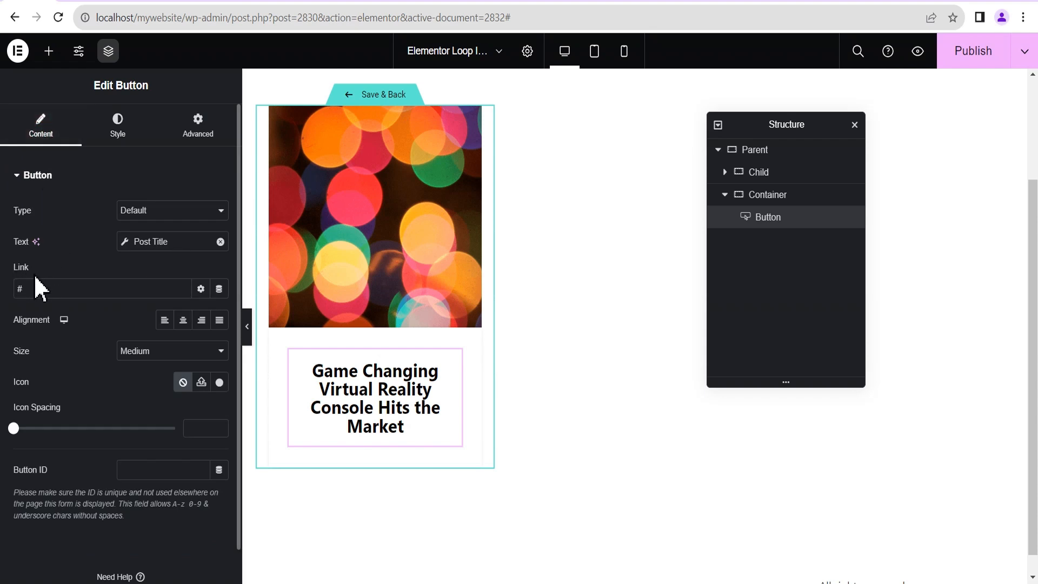
pyautogui.click(219, 289)
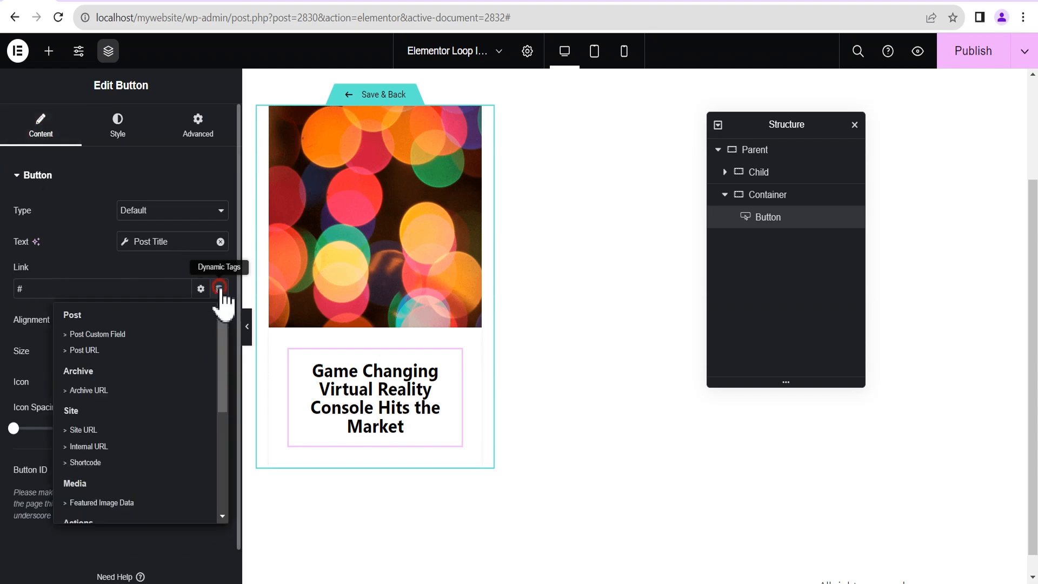
pyautogui.click(98, 350)
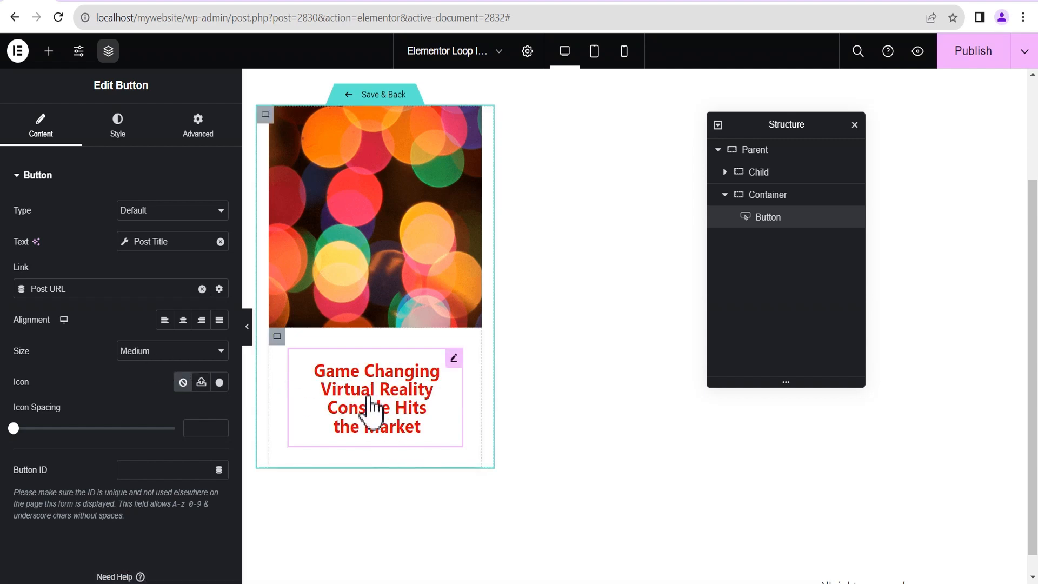
pyautogui.click(49, 51)
# Drop a Heading below the button and set its title to the ACF Field with key Position.
pyautogui.scroll(-3, 83, 459)
pyautogui.moveTo(83, 452); pyautogui.dragTo(392, 455)
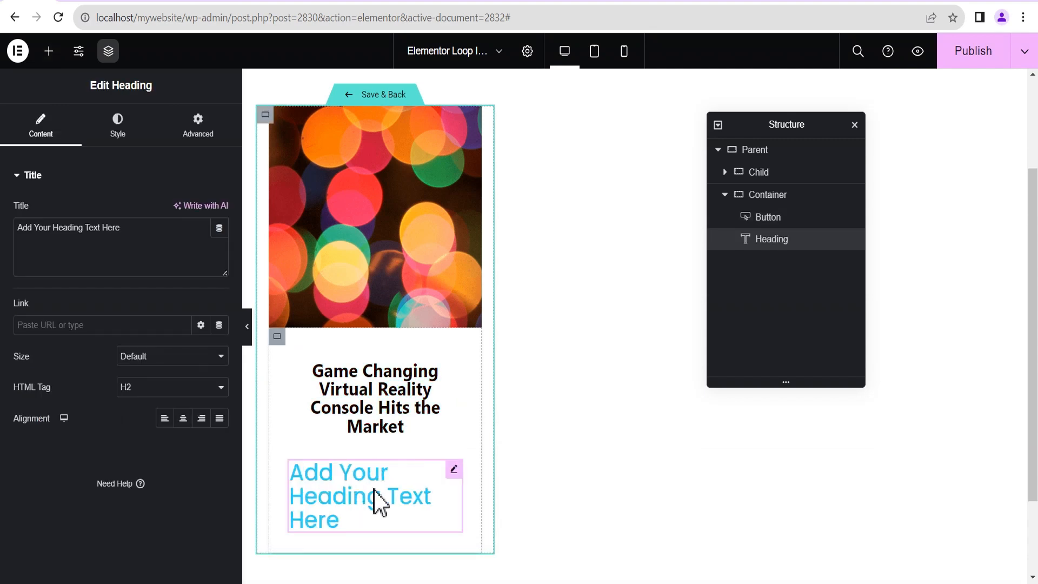
pyautogui.click(219, 228)
pyautogui.scroll(-10, 85, 296)
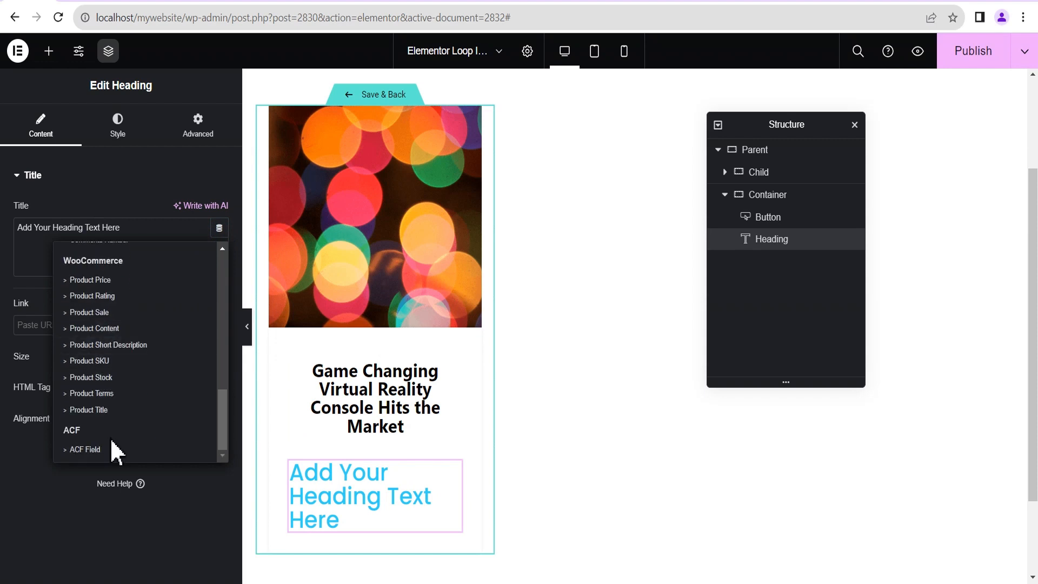
pyautogui.click(87, 449)
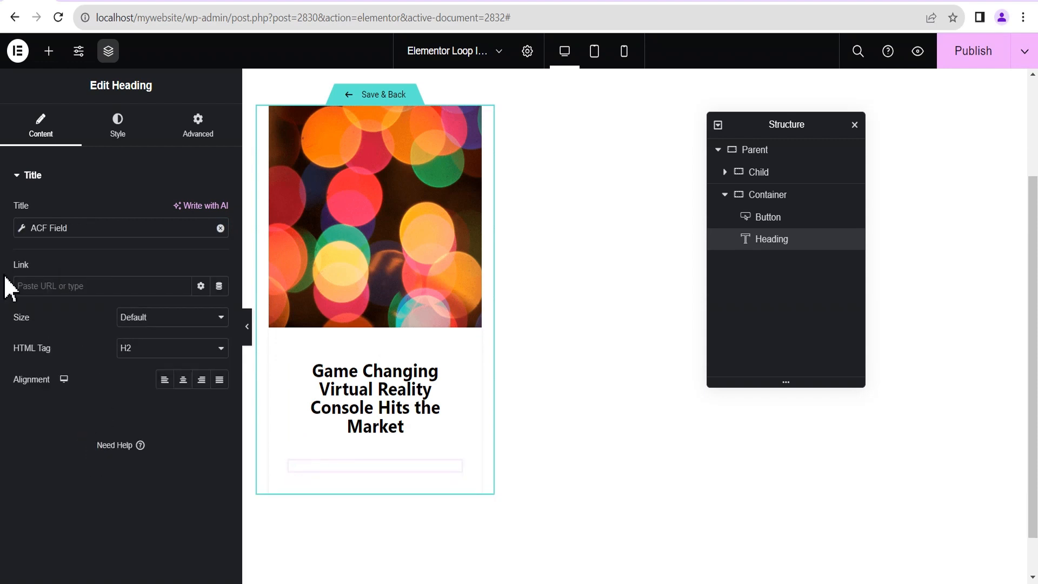
pyautogui.click(22, 229)
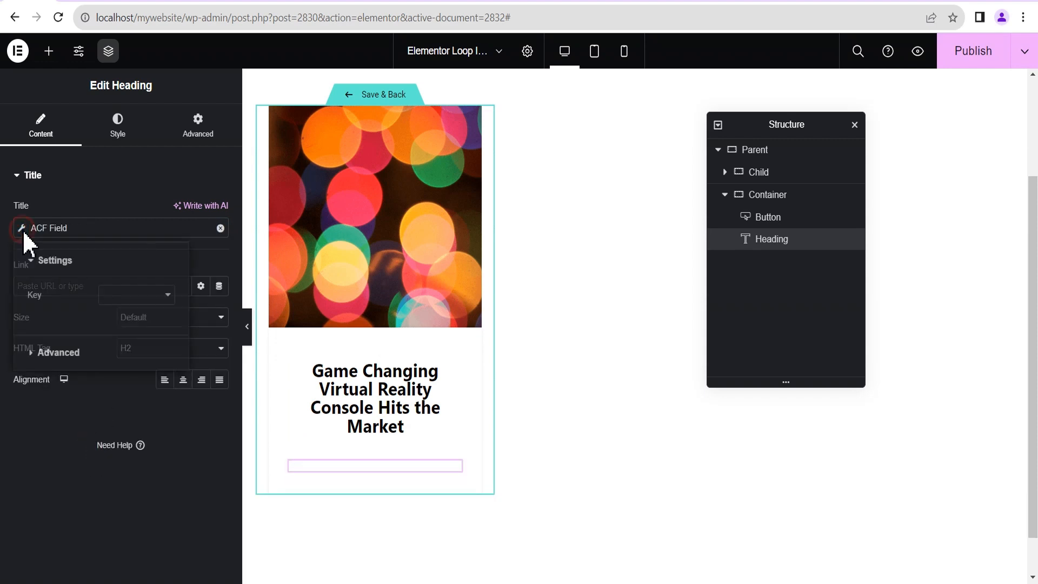
pyautogui.click(111, 295)
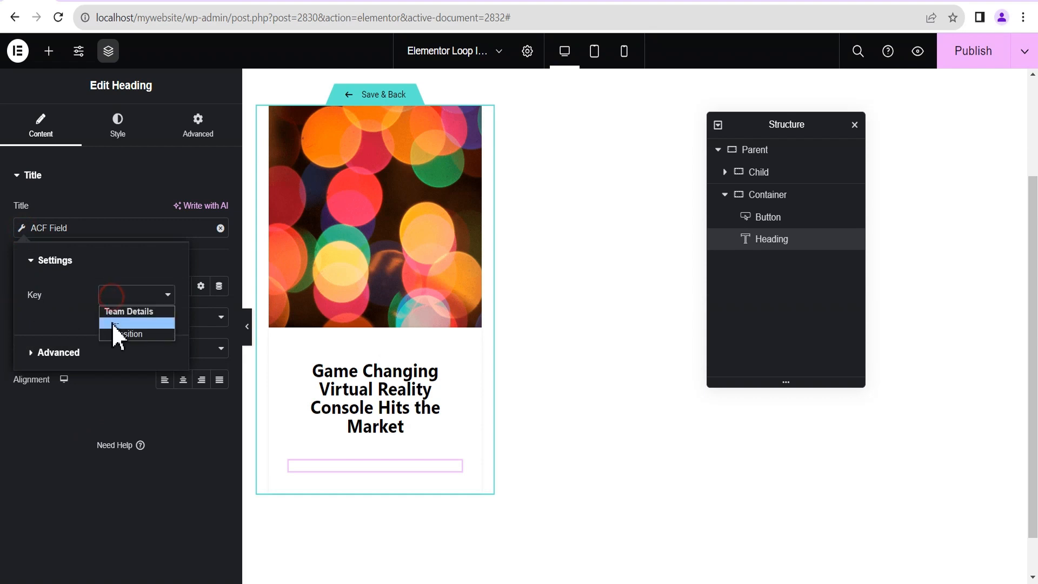
pyautogui.click(117, 332)
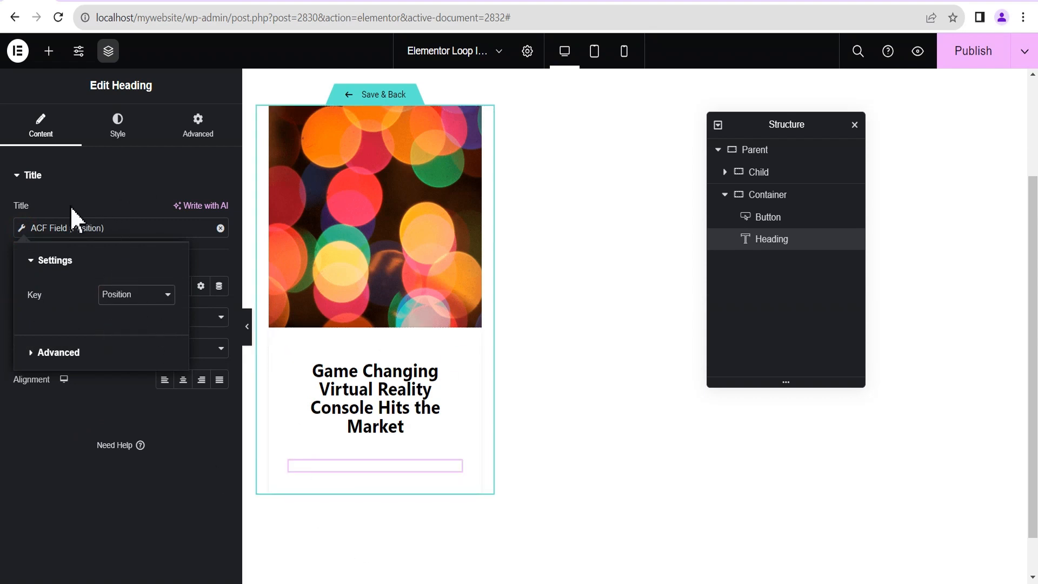
pyautogui.click(30, 176)
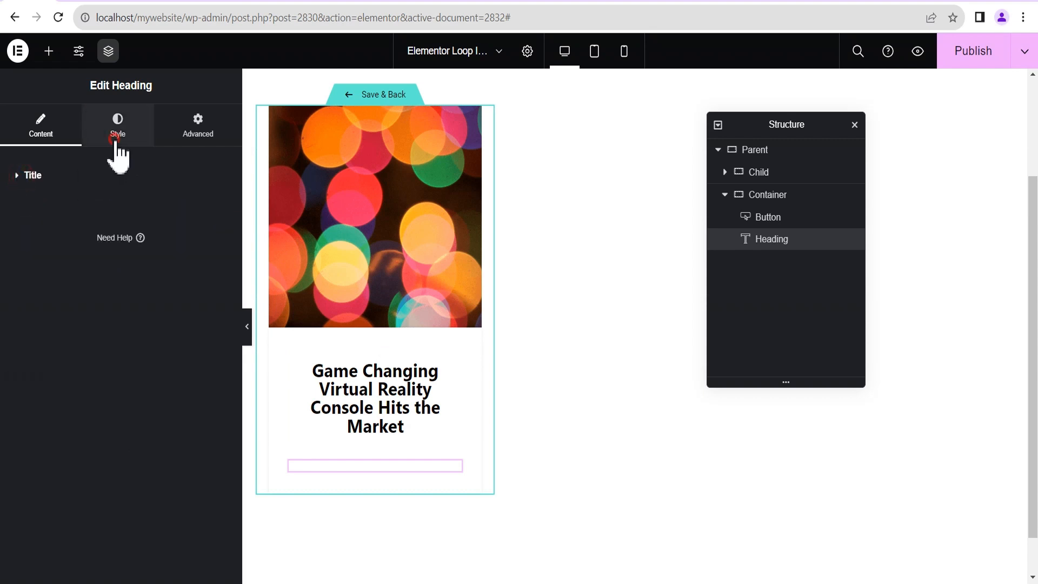
# Set the Position heading's text colour to dark grey #282828 and apply custom typography.
pyautogui.click(116, 142)
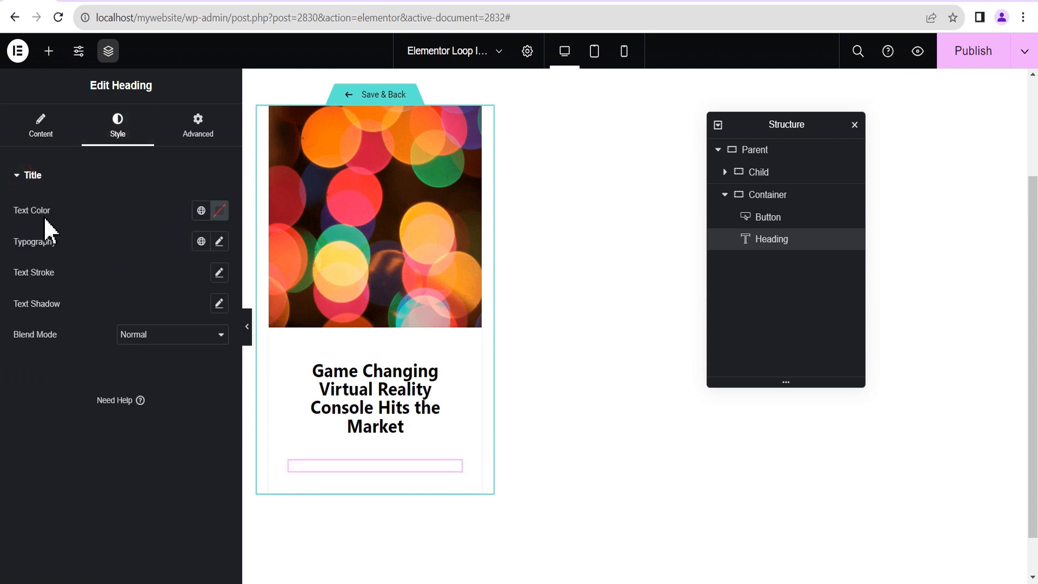
pyautogui.click(219, 210)
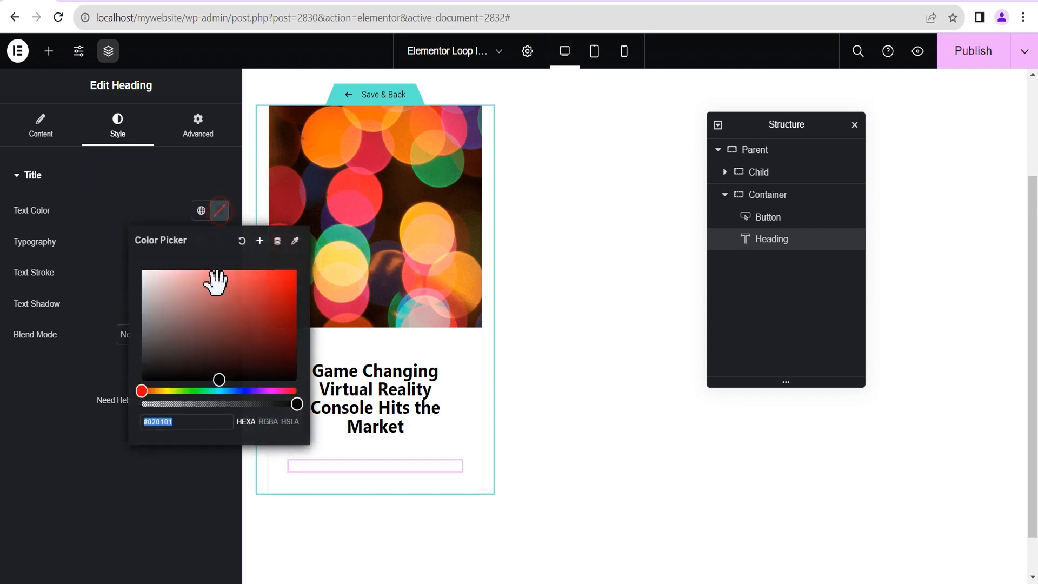
pyautogui.moveTo(215, 375); pyautogui.dragTo(139, 362)
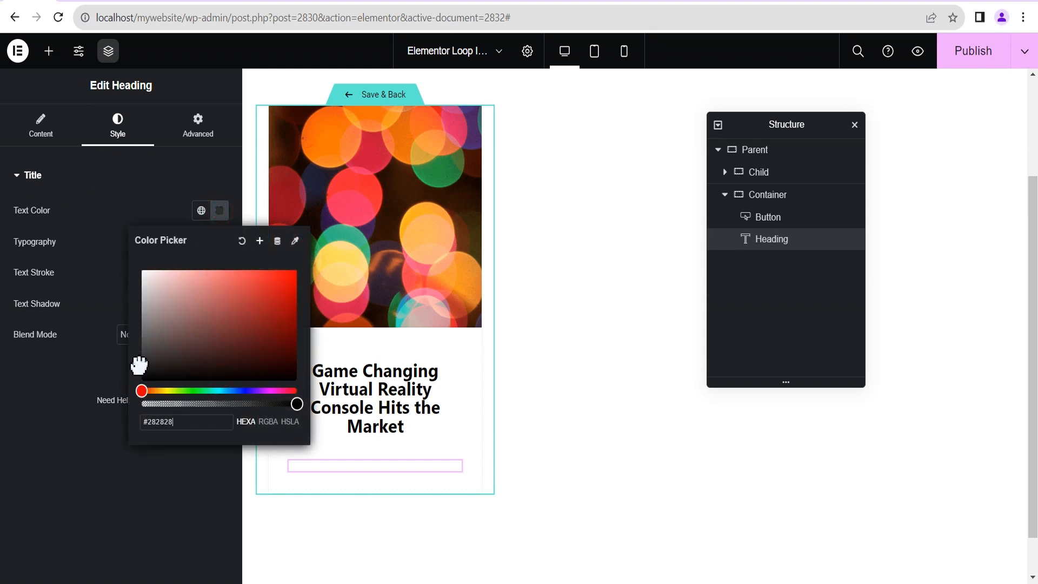
pyautogui.click(74, 232)
pyautogui.click(219, 241)
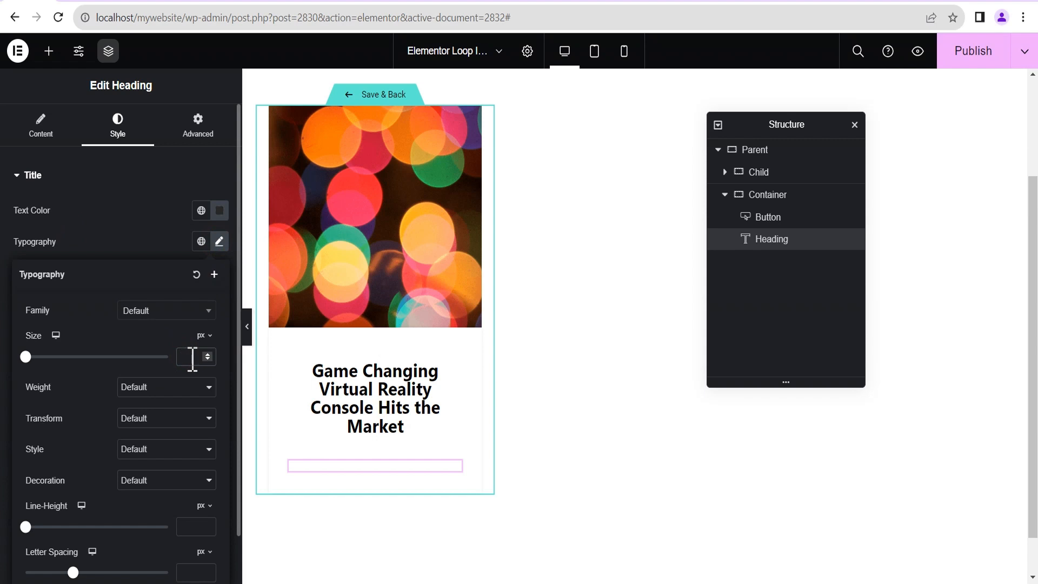
pyautogui.click(119, 225)
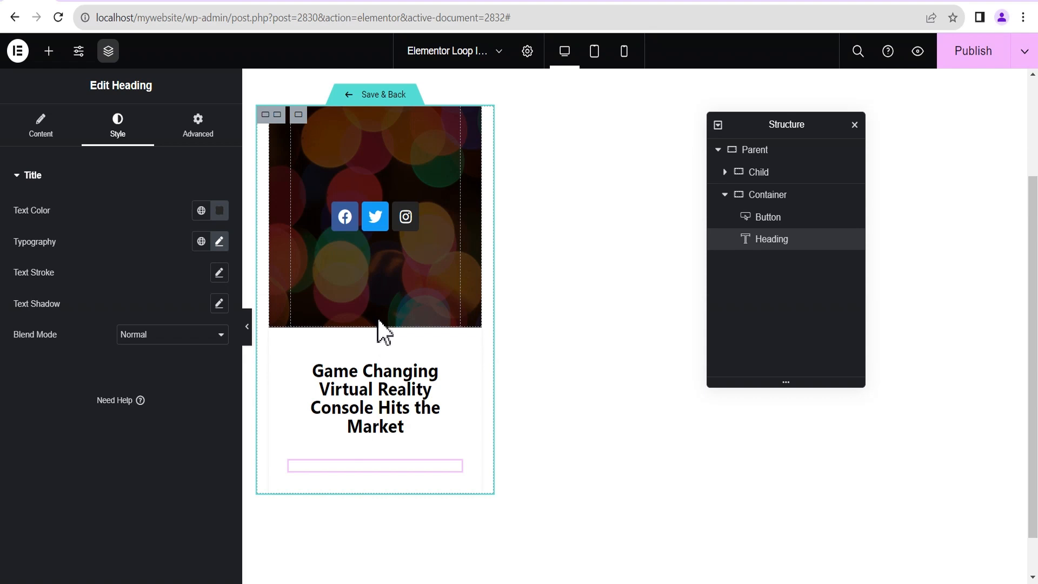
# Rename the loop template to 'Team Archive' in Loop Item Settings.
pyautogui.click(528, 53)
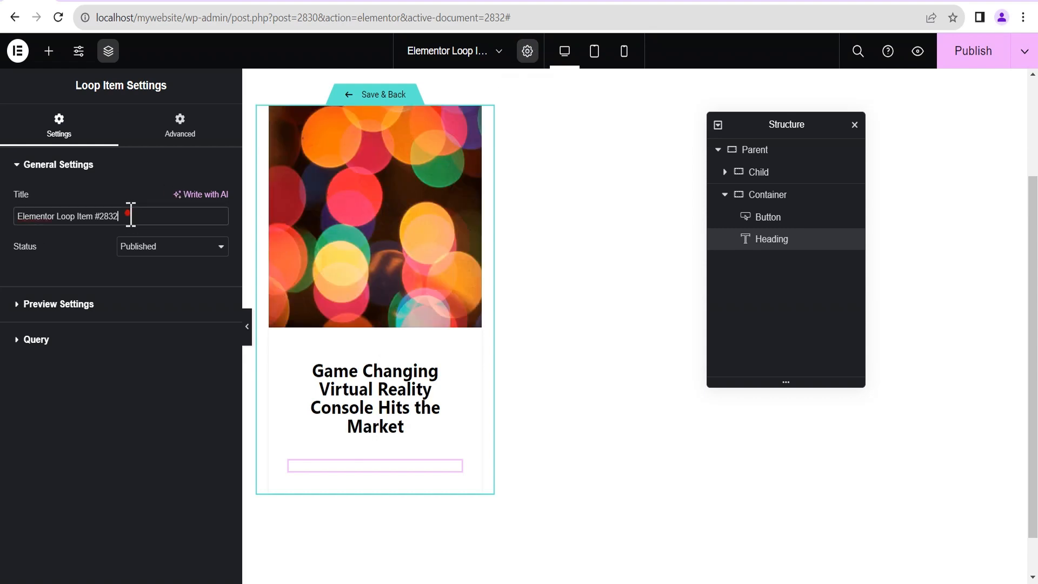
pyautogui.moveTo(130, 214); pyautogui.dragTo(11, 233)
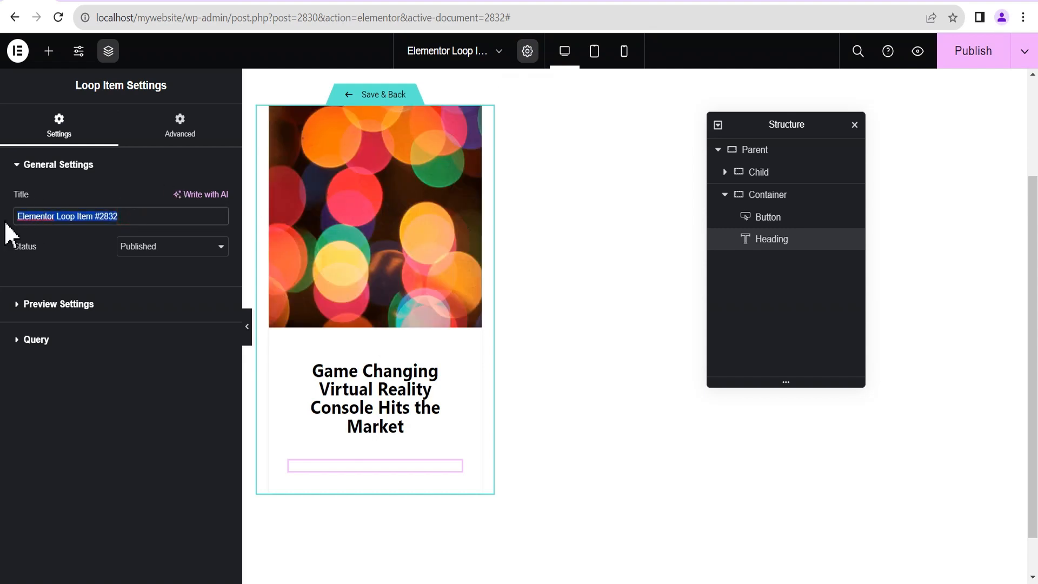
pyautogui.write('Team')
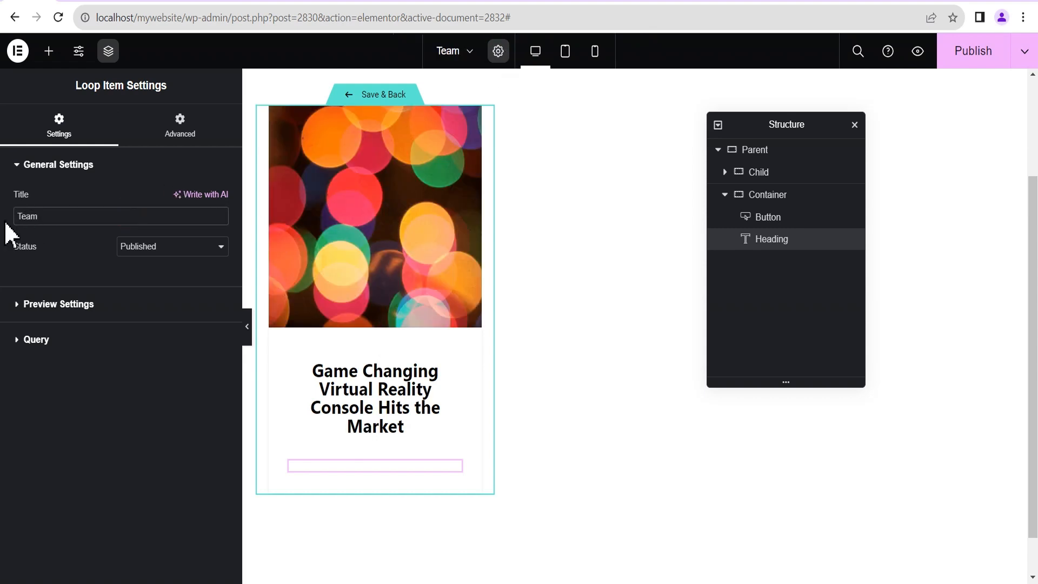
pyautogui.write(' Archive')
# Set the preview content type to Team and apply the preview.
pyautogui.click(58, 305)
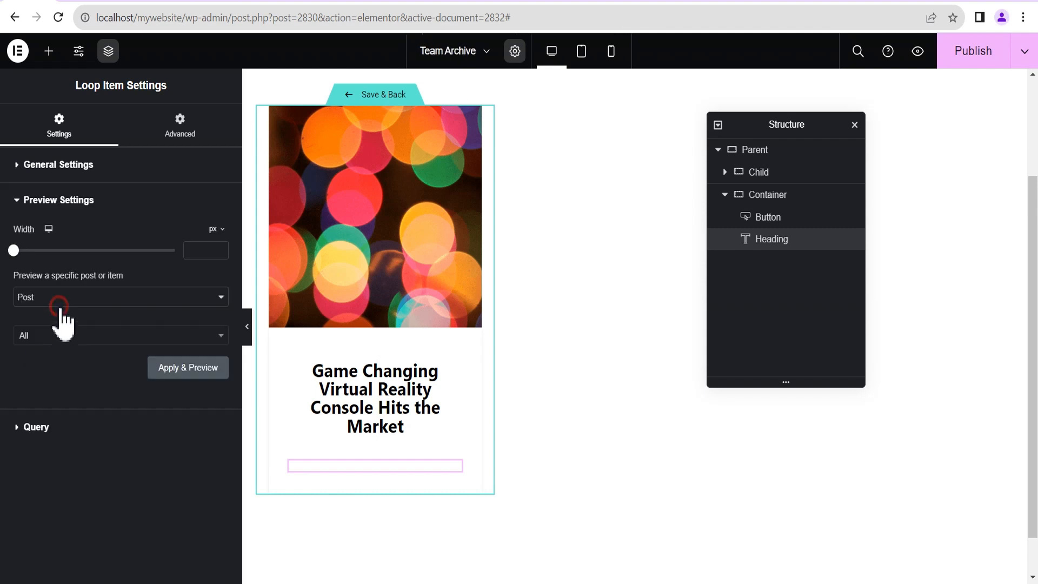
pyautogui.click(29, 296)
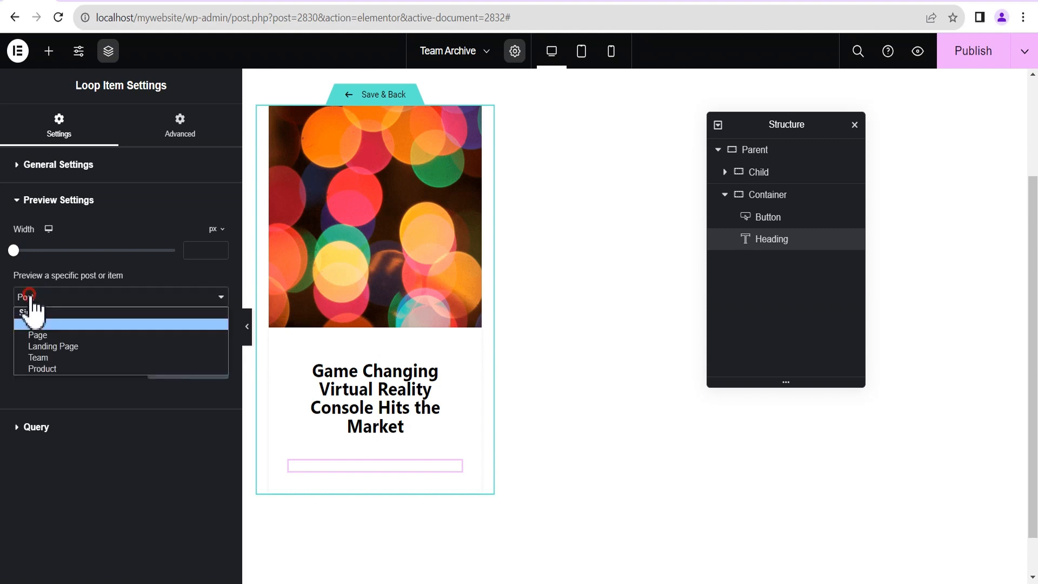
pyautogui.click(43, 356)
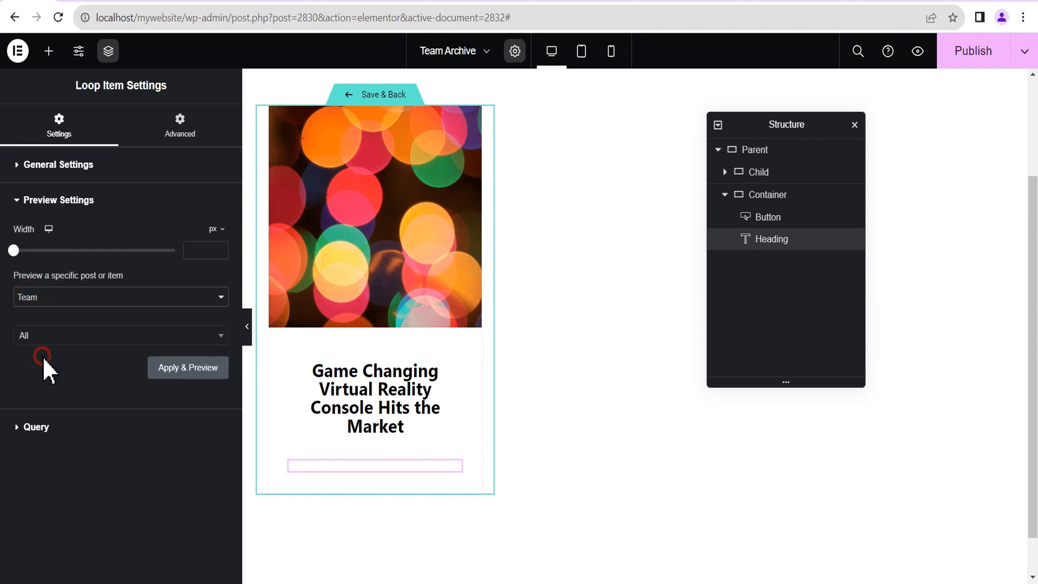
pyautogui.click(173, 369)
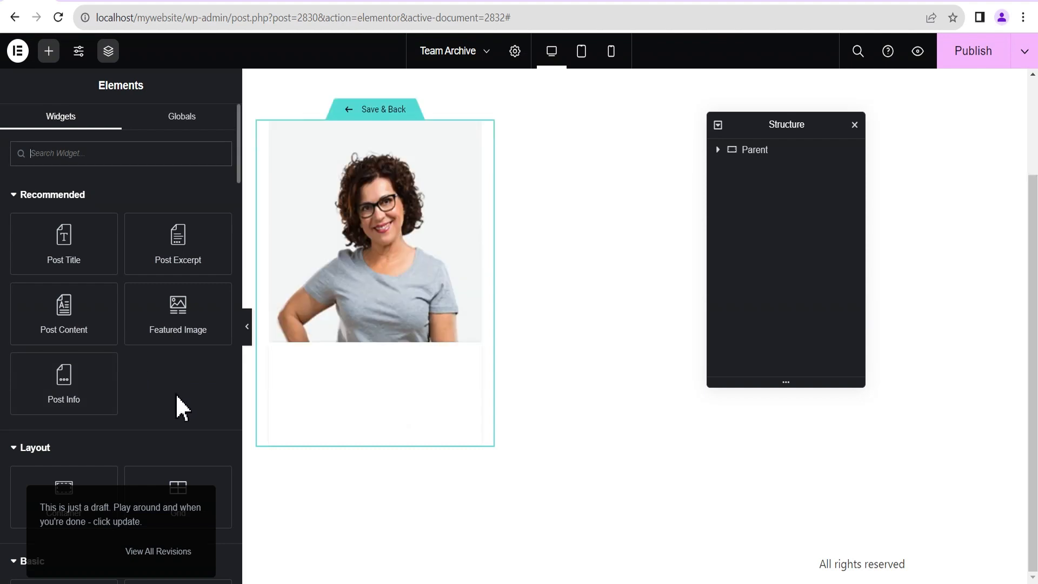
# Set the name button's padding to 0.
pyautogui.click(410, 420)
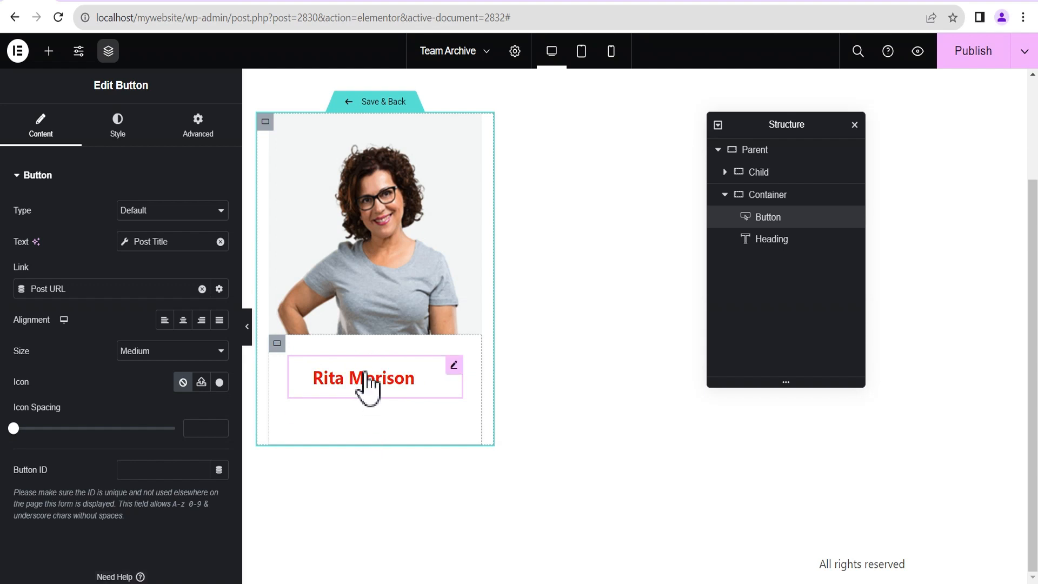
pyautogui.click(454, 366)
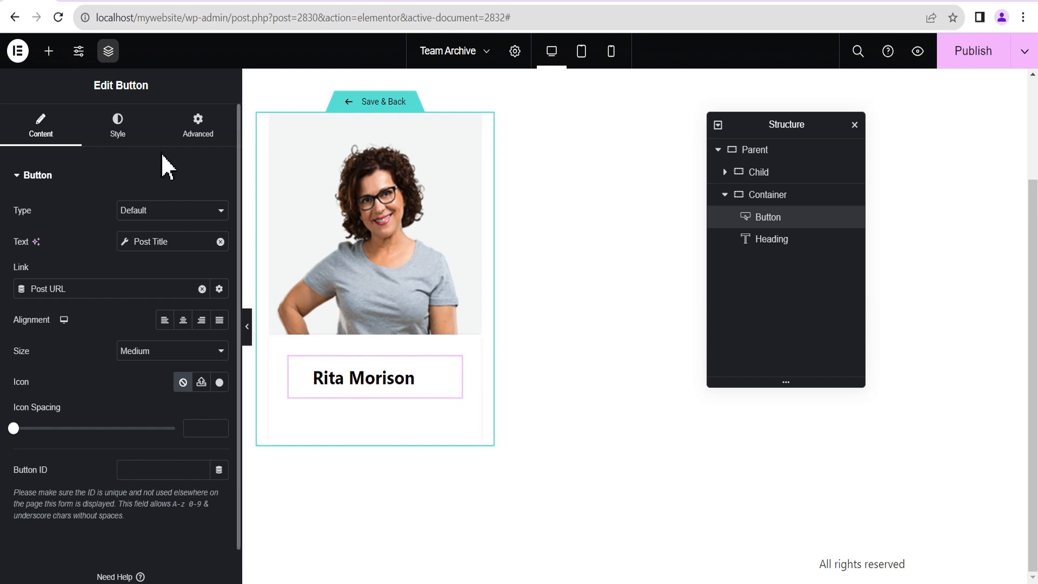
pyautogui.click(198, 129)
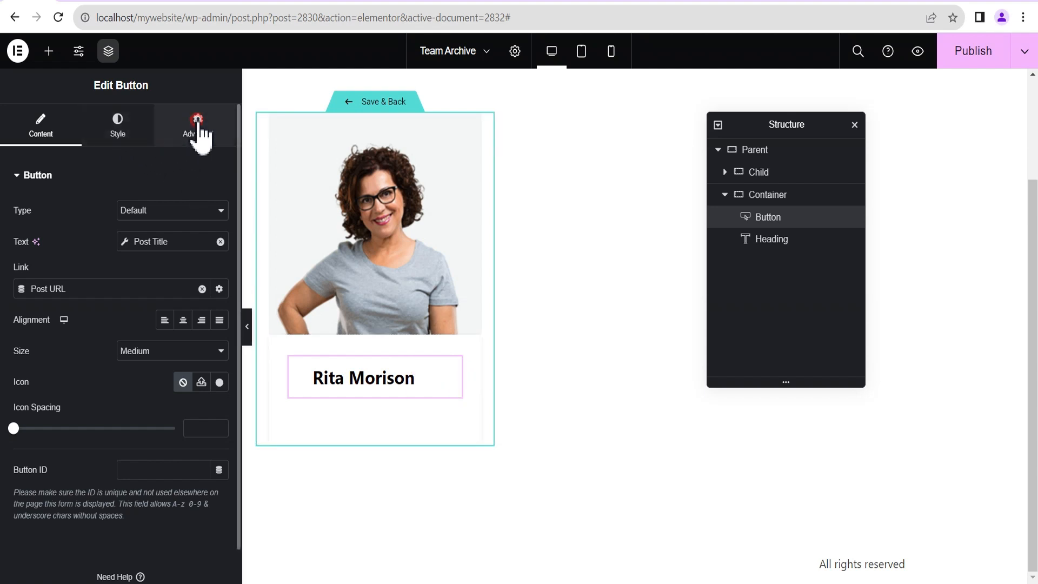
pyautogui.click(128, 135)
pyautogui.scroll(-2, 106, 400)
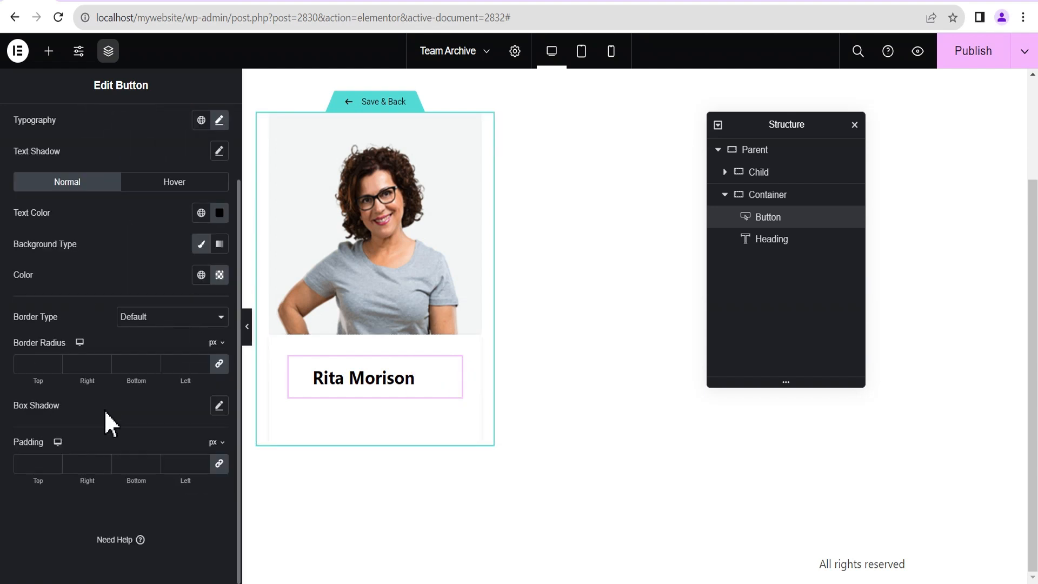
pyautogui.click(220, 464)
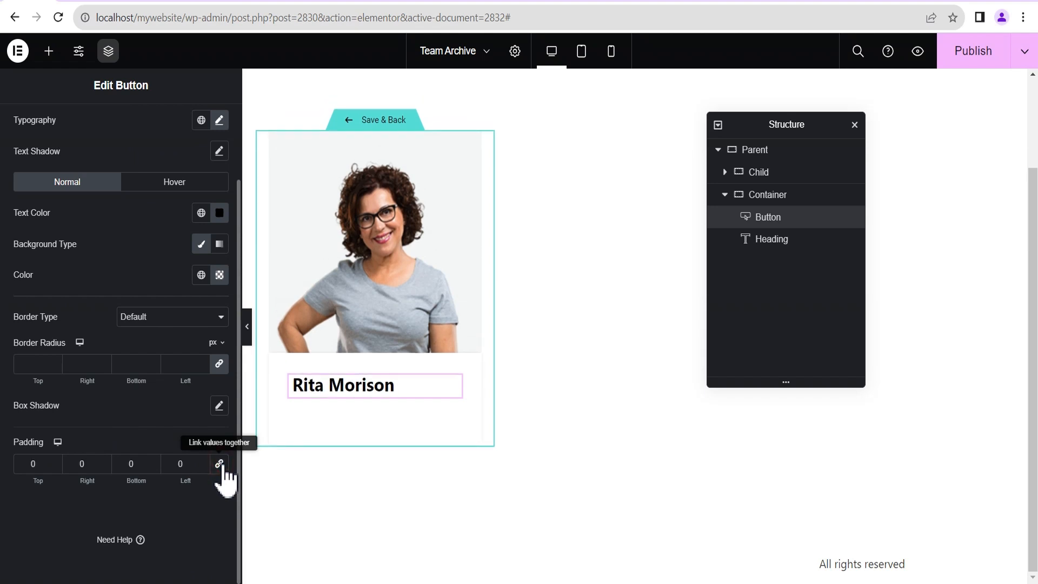
pyautogui.scroll(3, 92, 197)
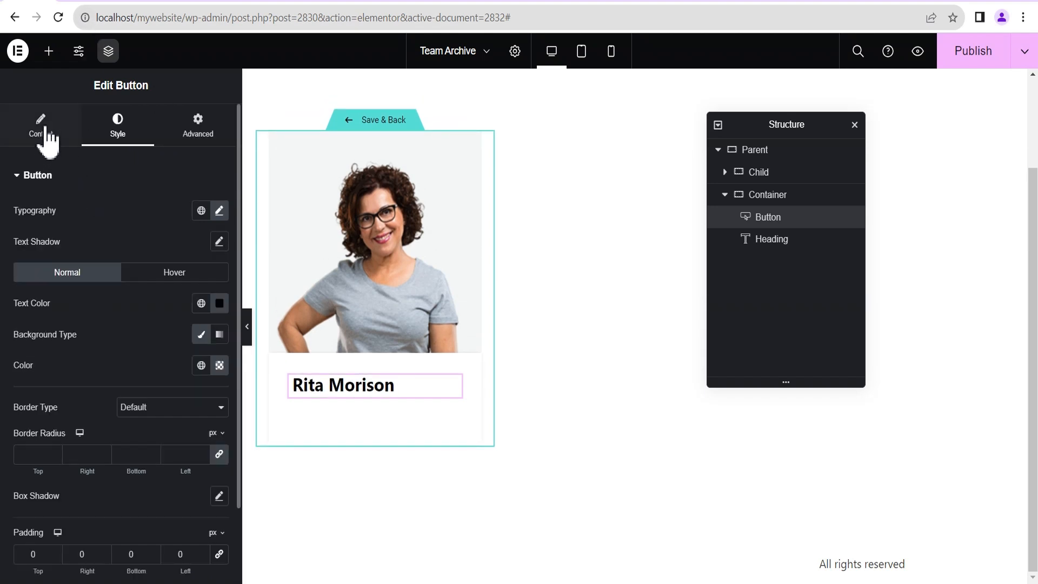
# Centre-align the name button in the card.
pyautogui.click(44, 133)
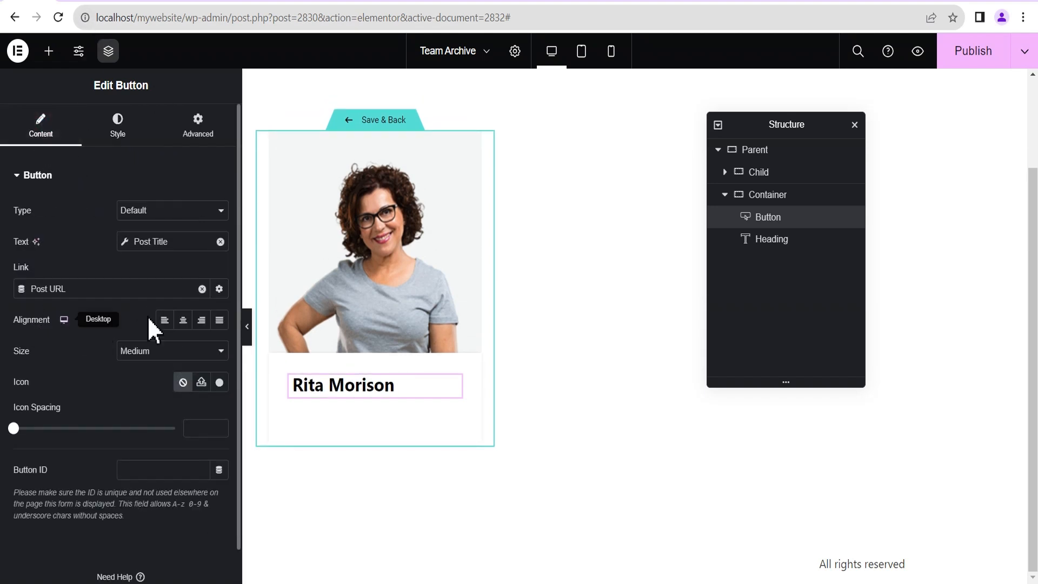
pyautogui.click(183, 320)
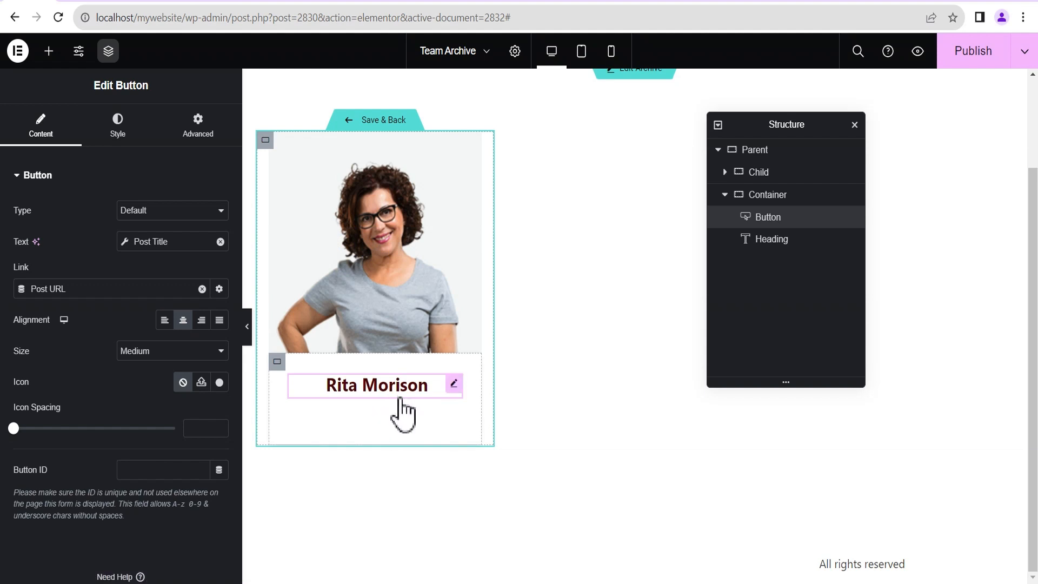
pyautogui.click(724, 195)
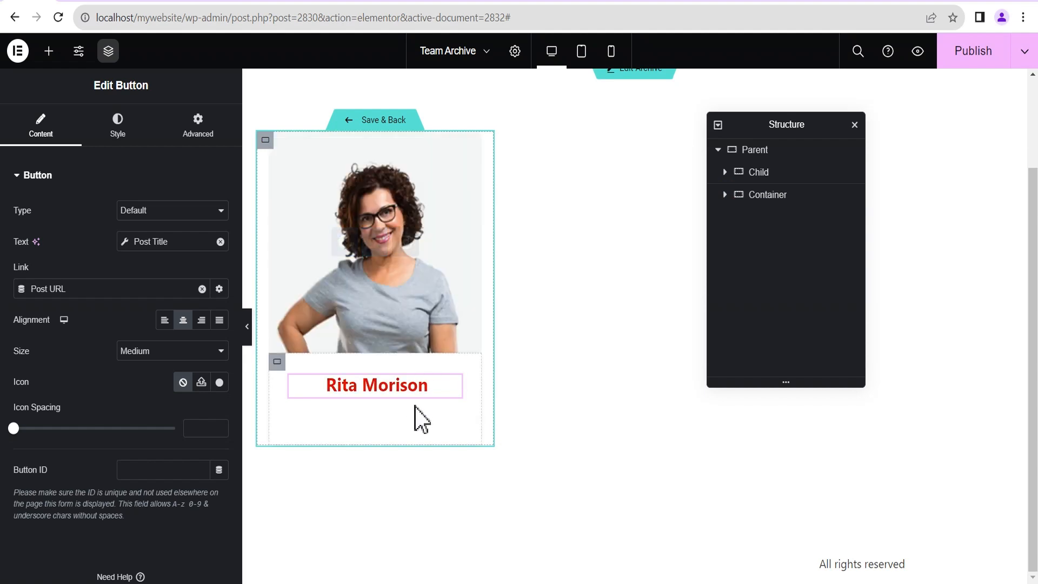
# Save the loop template, return to the archive page and open the Loop Grid's settings.
pyautogui.click(382, 121)
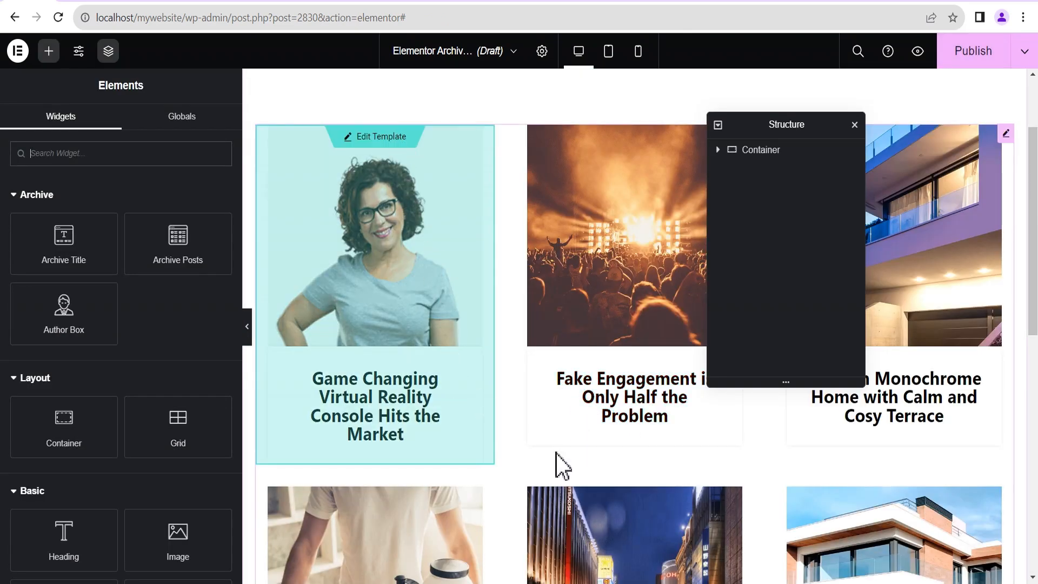
pyautogui.moveTo(603, 213)
pyautogui.scroll(-1, 619, 430)
pyautogui.scroll(-5, 616, 414)
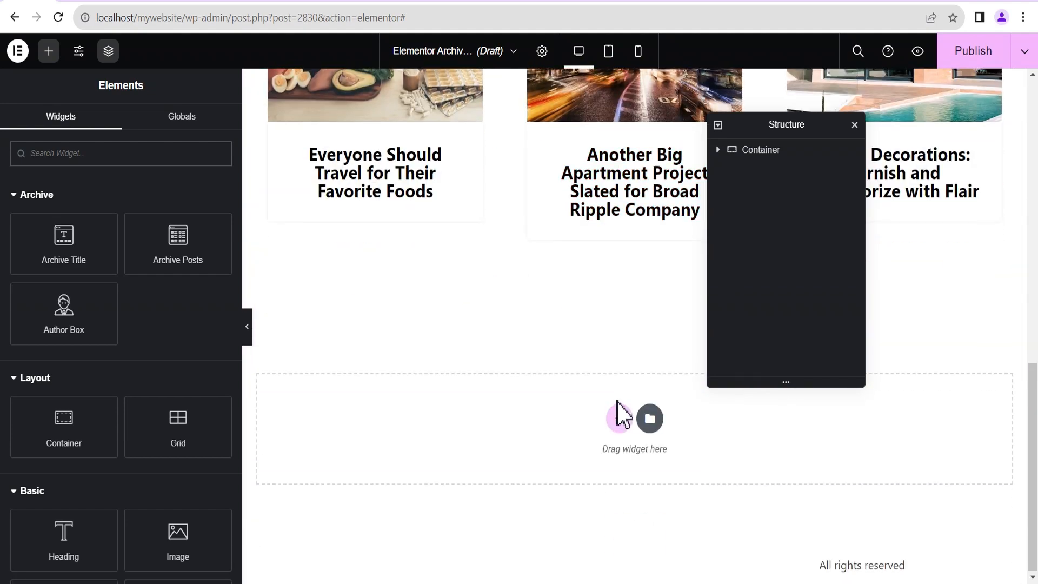
pyautogui.scroll(9, 618, 387)
pyautogui.scroll(3, 616, 354)
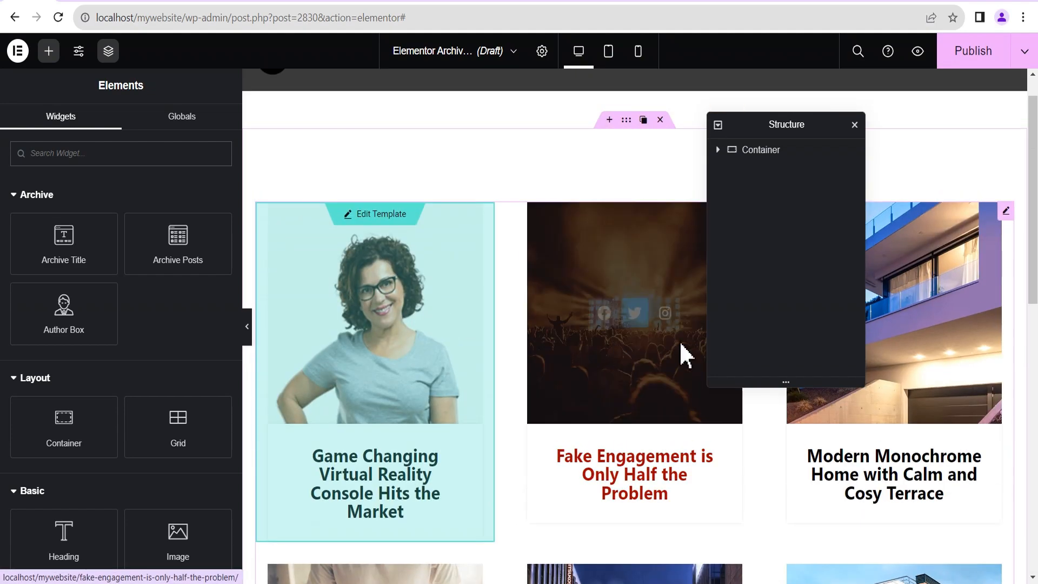
pyautogui.click(1006, 211)
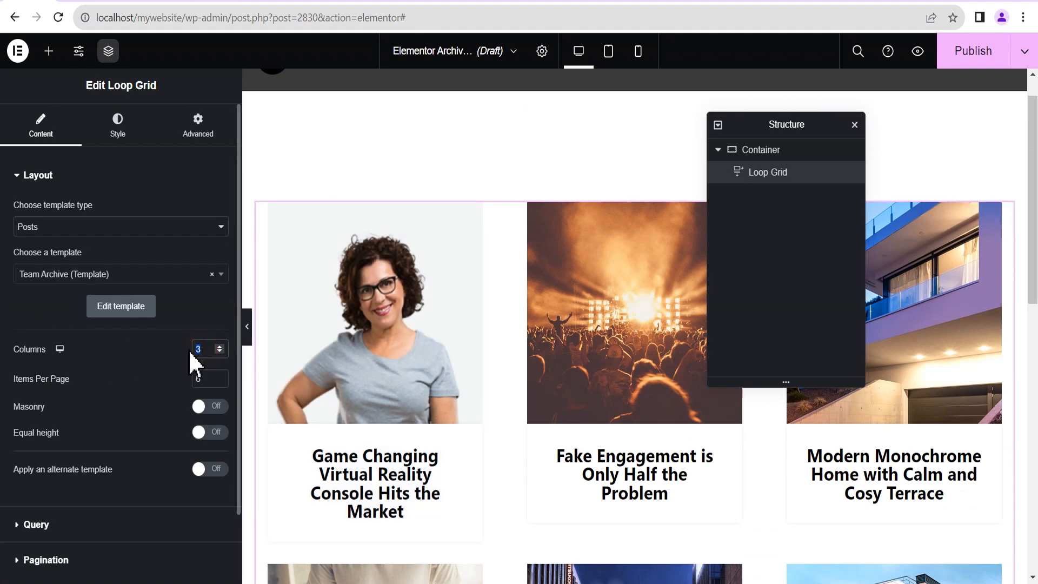
# Set the Loop Grid to 4 columns with Teams as its query source, then edit its card template.
pyautogui.write('4')
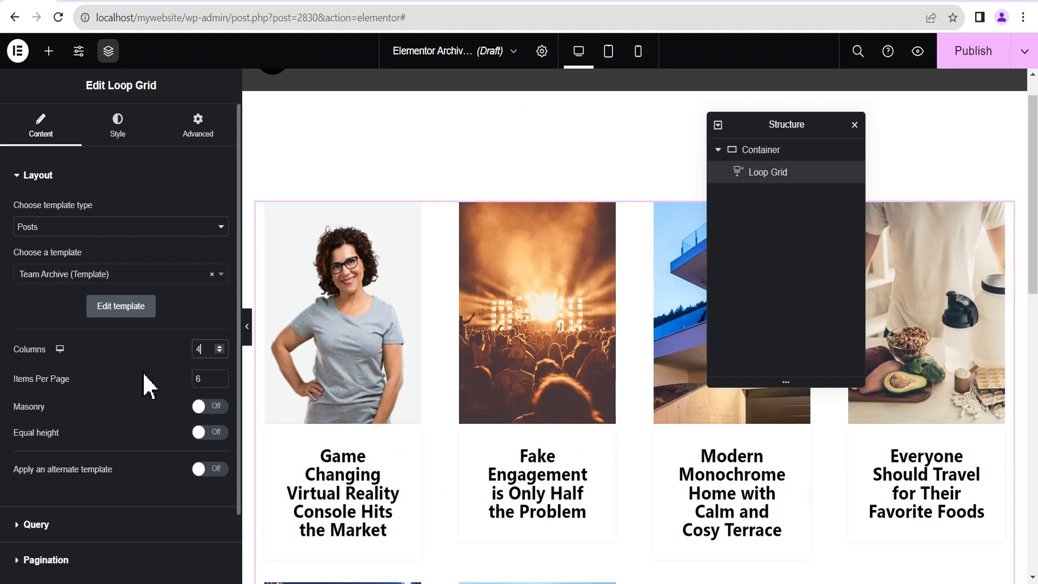
pyautogui.scroll(-2, 142, 371)
pyautogui.click(60, 444)
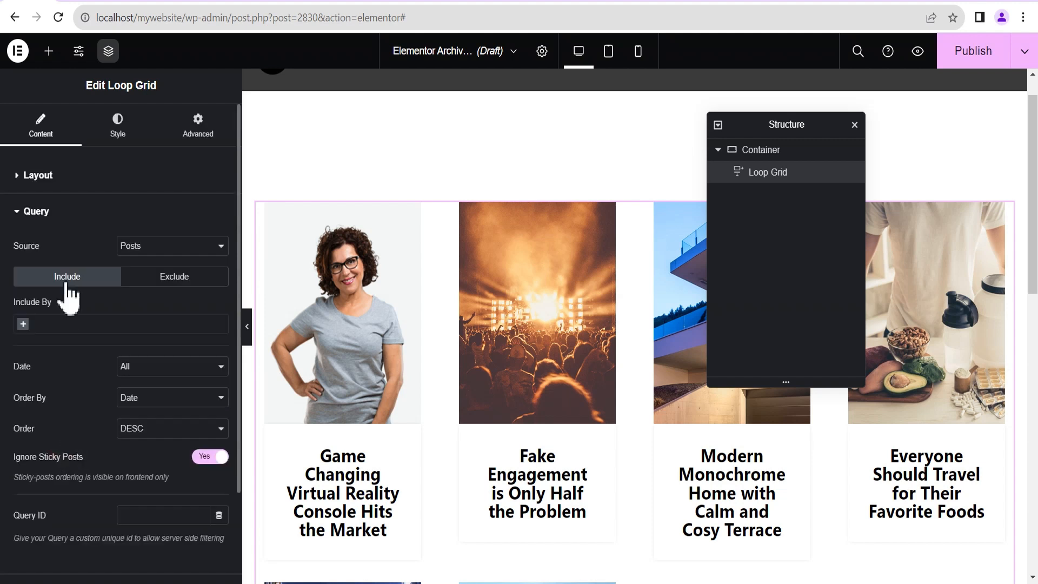
pyautogui.click(143, 246)
pyautogui.click(141, 297)
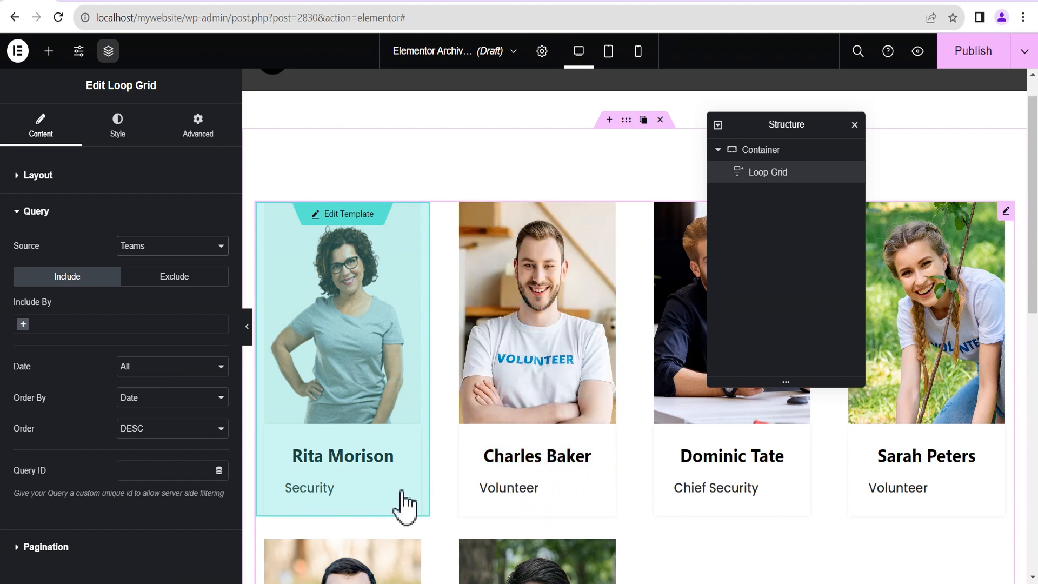
pyautogui.click(347, 216)
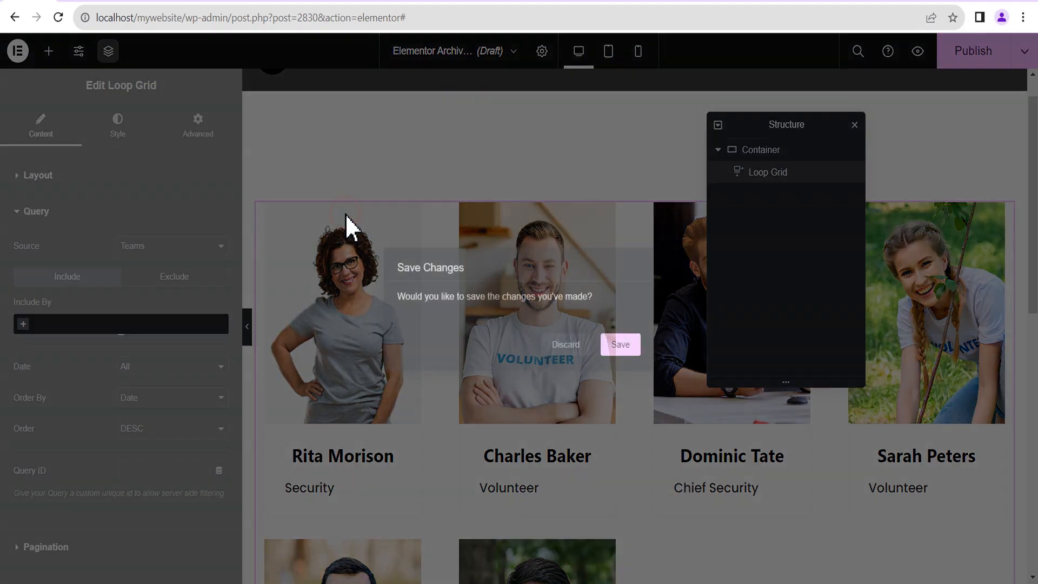
# Save the archive changes and centre-align the position heading on the team card.
pyautogui.click(622, 346)
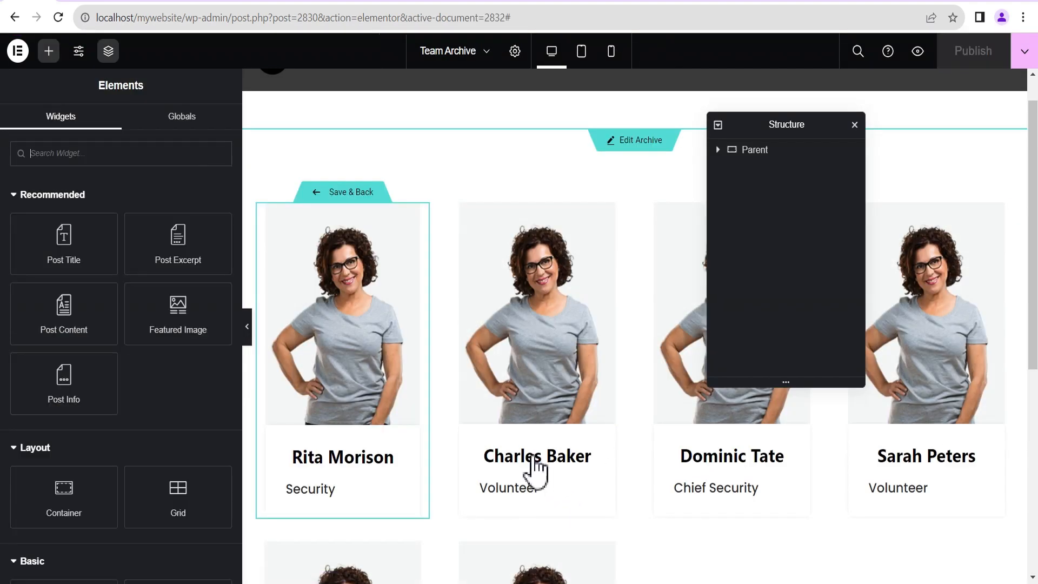
pyautogui.click(393, 492)
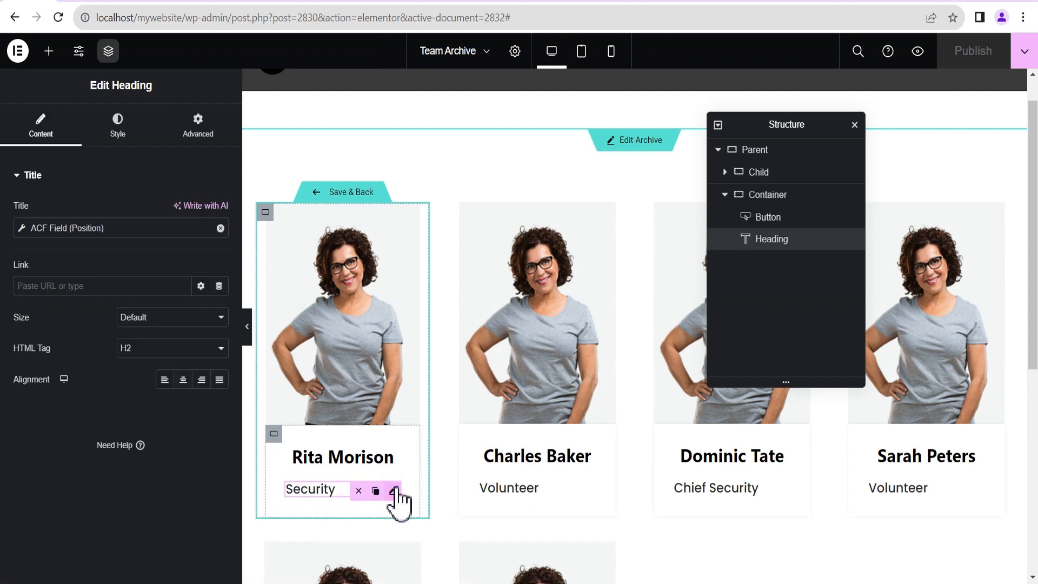
pyautogui.click(183, 380)
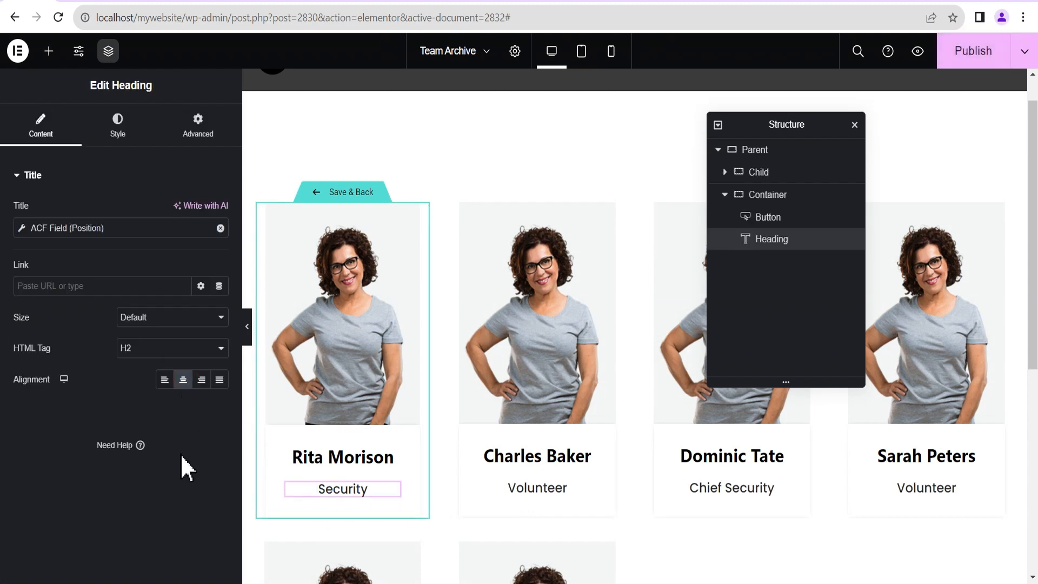
# Preview the centred cards, then select the card text container to edit its layout.
pyautogui.click(247, 338)
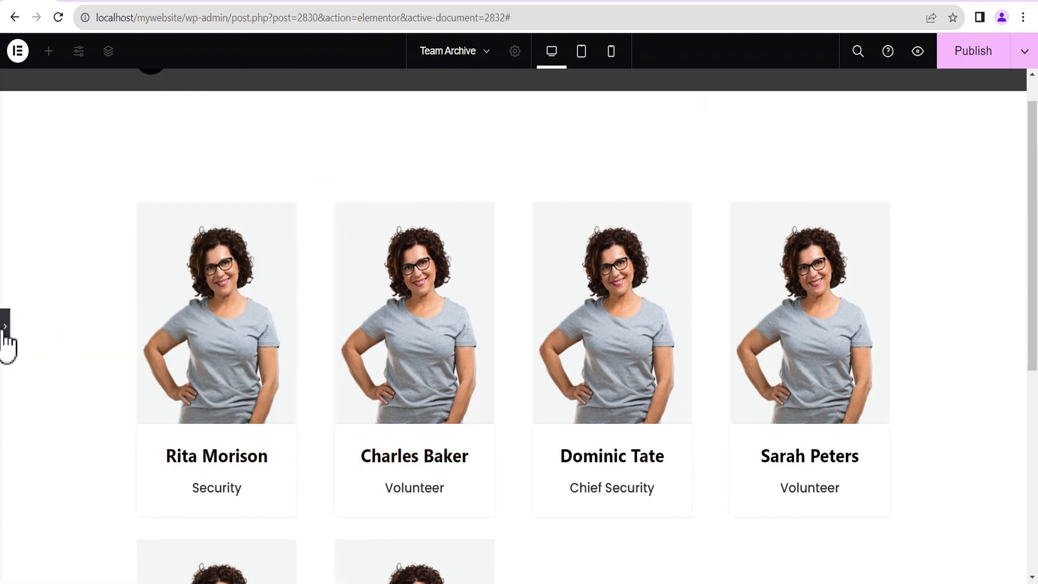
pyautogui.click(6, 333)
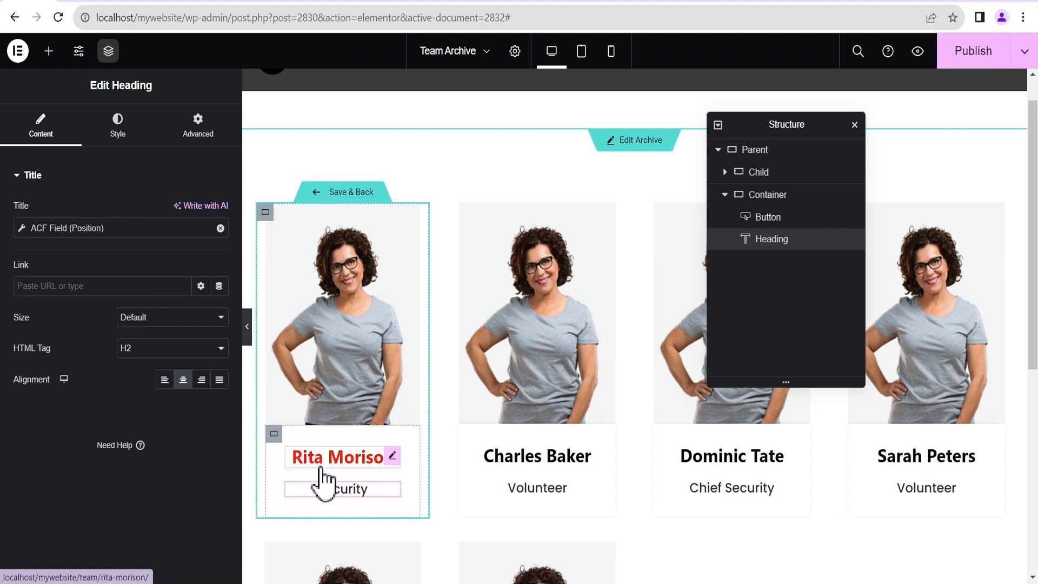
pyautogui.click(772, 195)
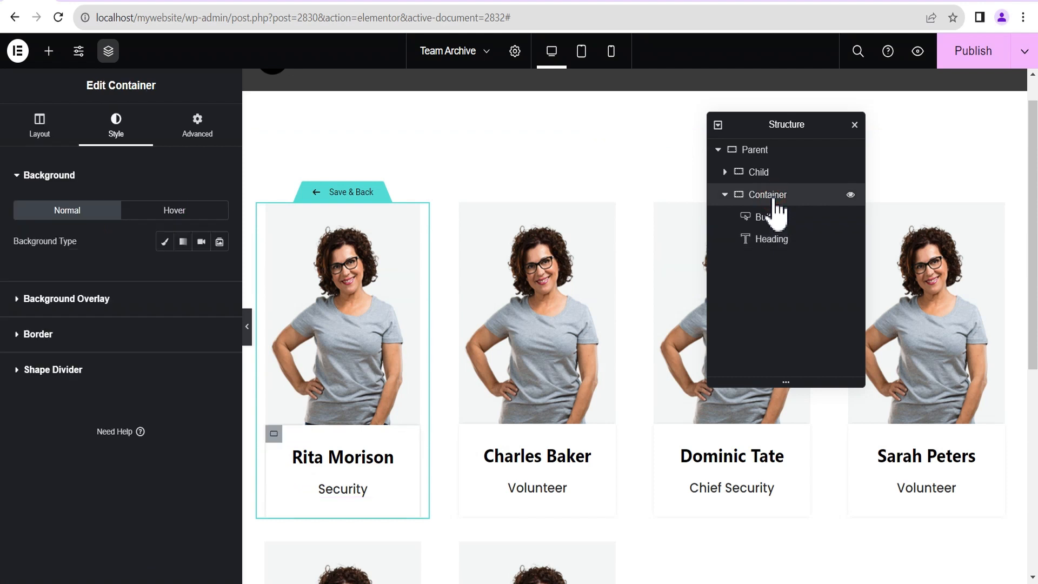
pyautogui.click(34, 141)
# Set the card text container's gaps to 0 column and 10 row, then save and return to the archive.
pyautogui.scroll(-5, 97, 427)
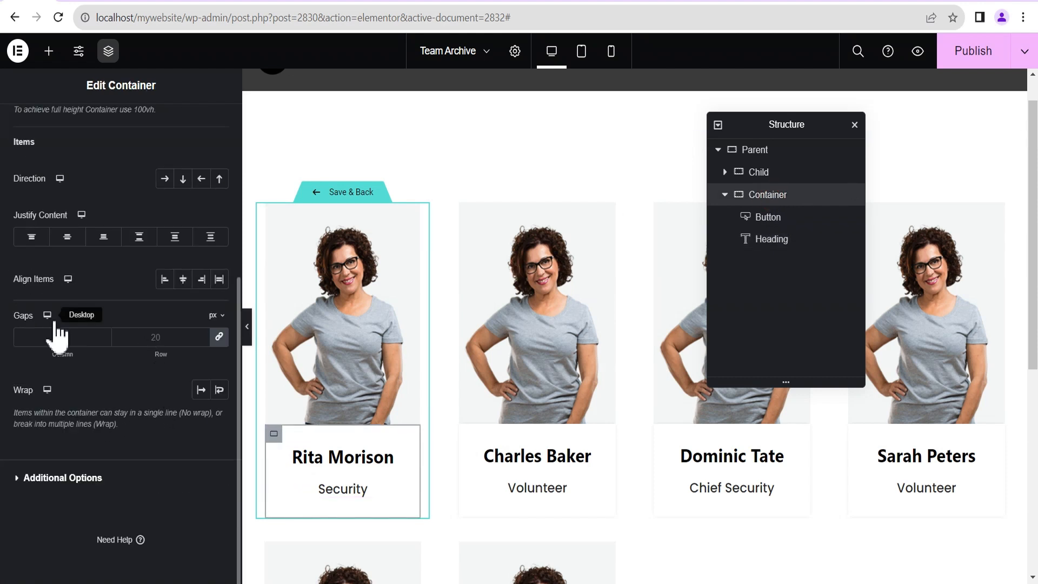
pyautogui.click(219, 336)
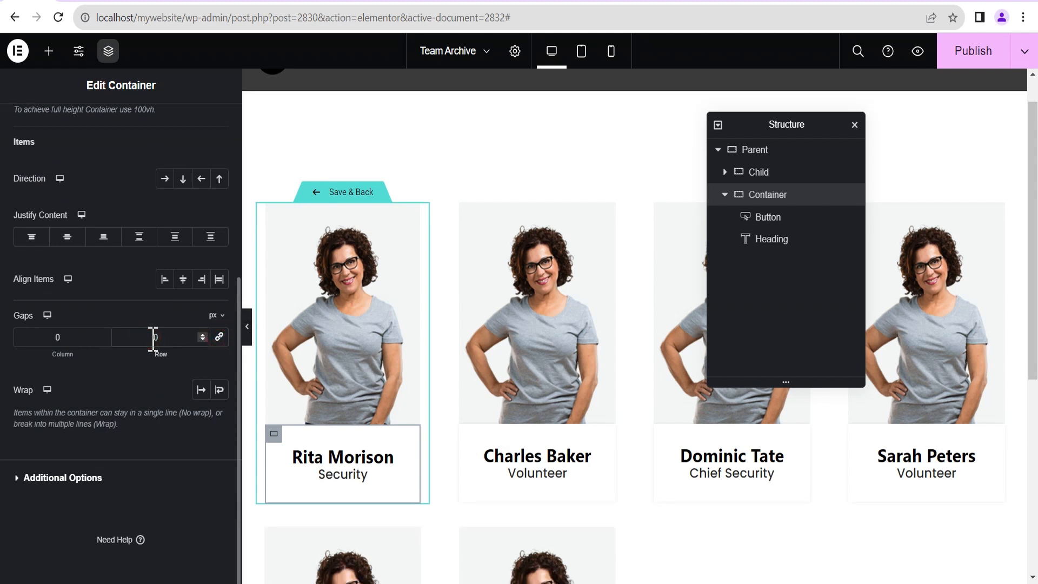
pyautogui.click(153, 337)
pyautogui.write('10')
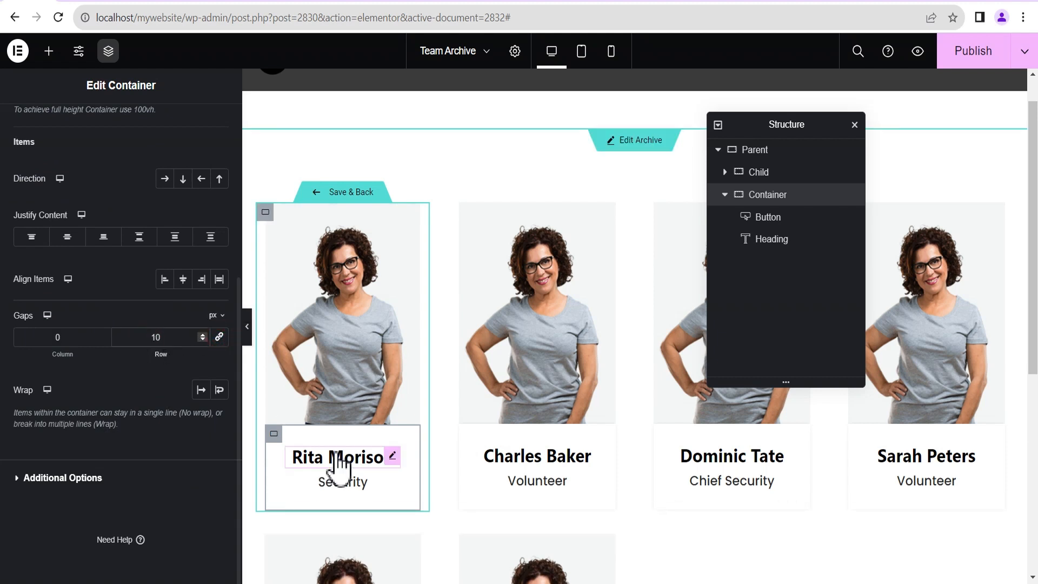
pyautogui.click(350, 195)
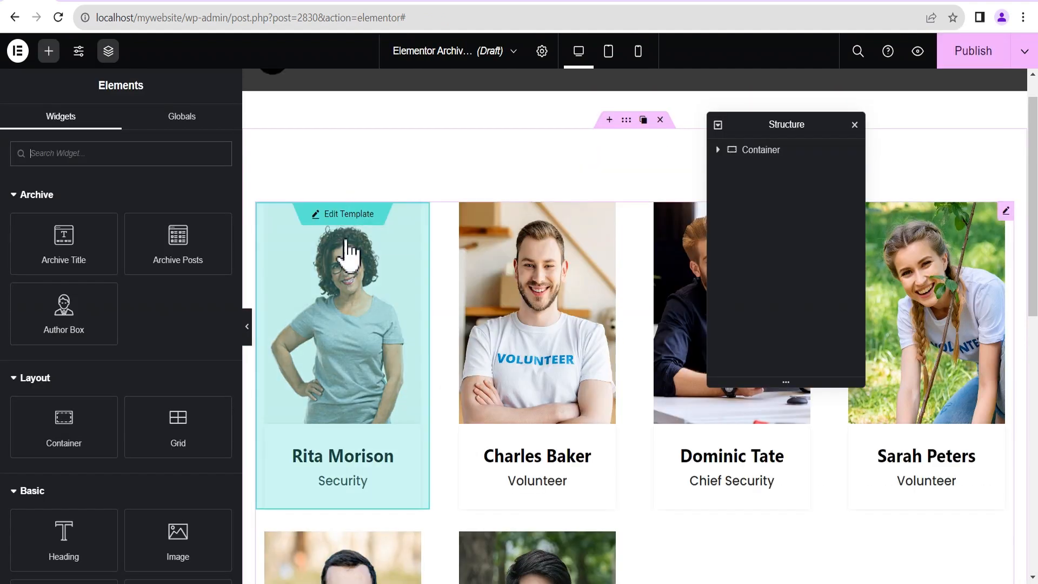
pyautogui.click(248, 327)
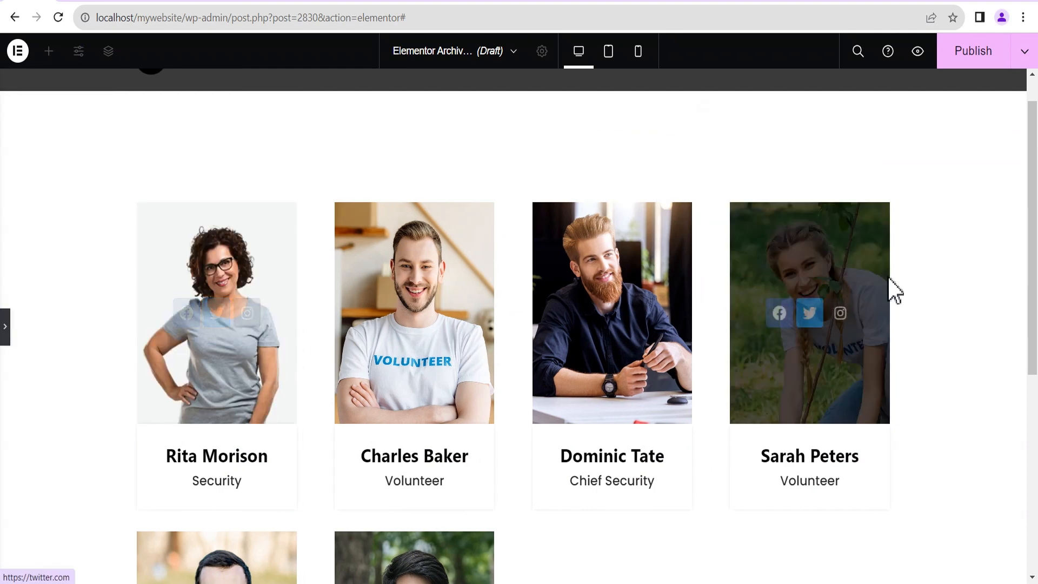
pyautogui.scroll(-3, 1034, 219)
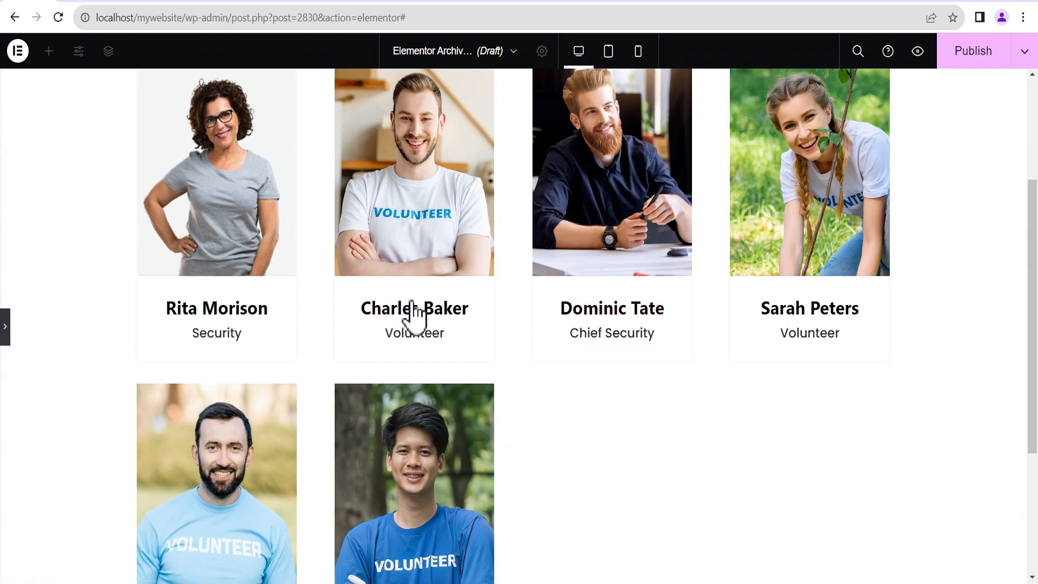
pyautogui.scroll(3, 398, 241)
pyautogui.scroll(-3, 415, 297)
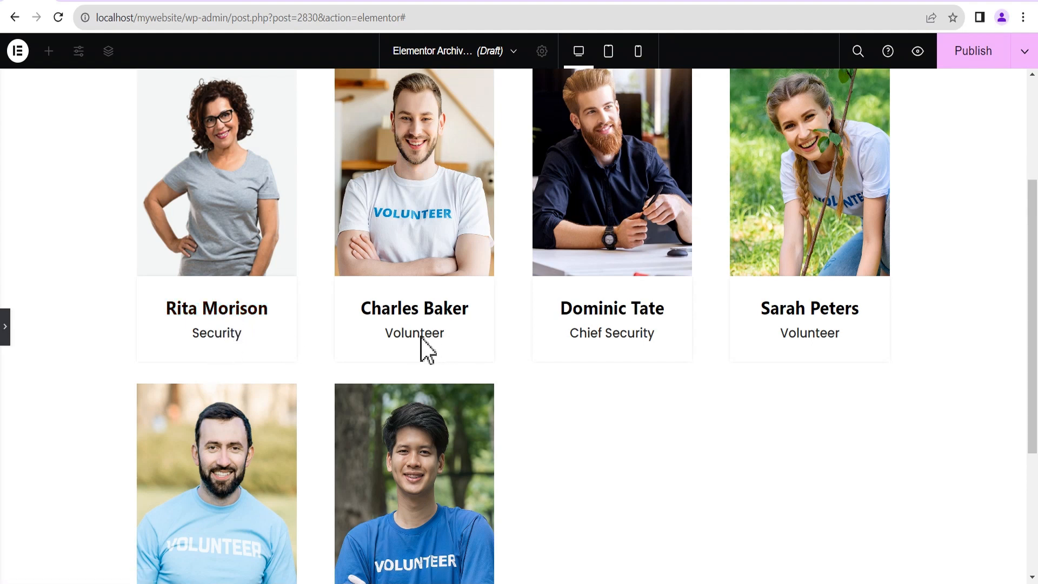
pyautogui.scroll(3, 575, 301)
pyautogui.scroll(-1, 585, 338)
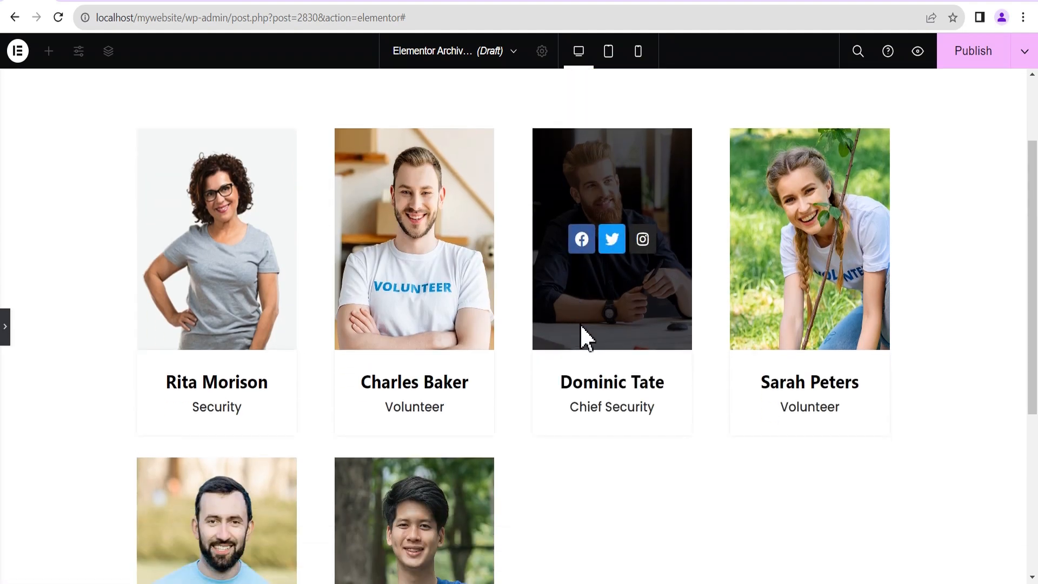
pyautogui.scroll(-1, 585, 338)
pyautogui.scroll(1, 105, 329)
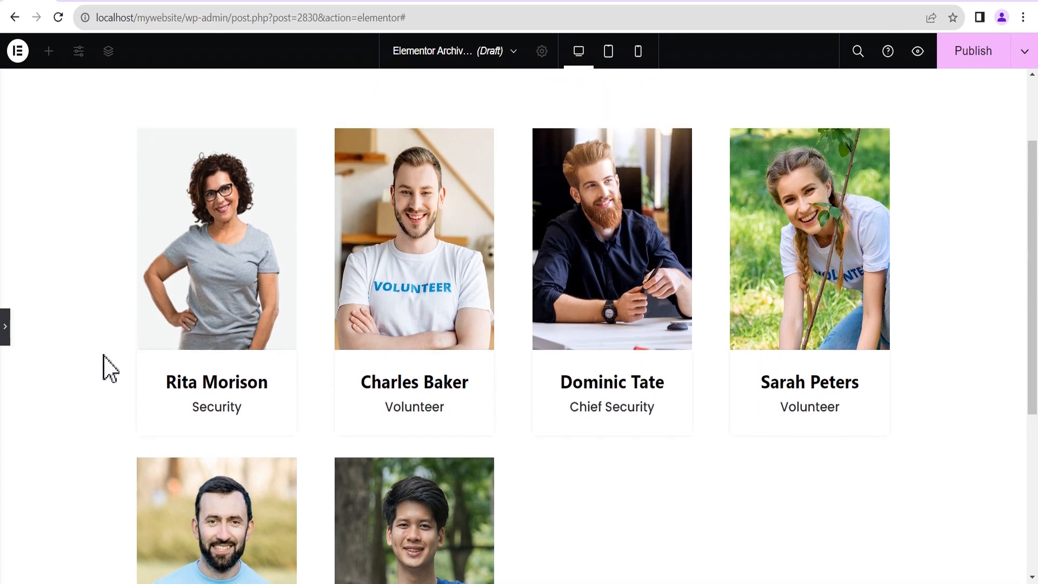
pyautogui.click(5, 326)
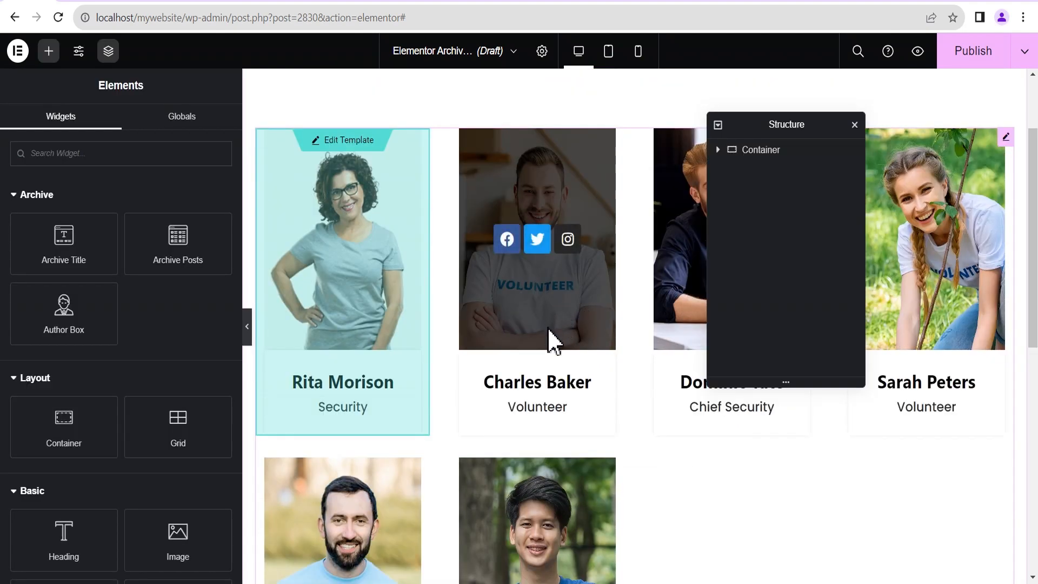
# Publish the archive template with an Include condition for Teams Archive.
pyautogui.click(974, 57)
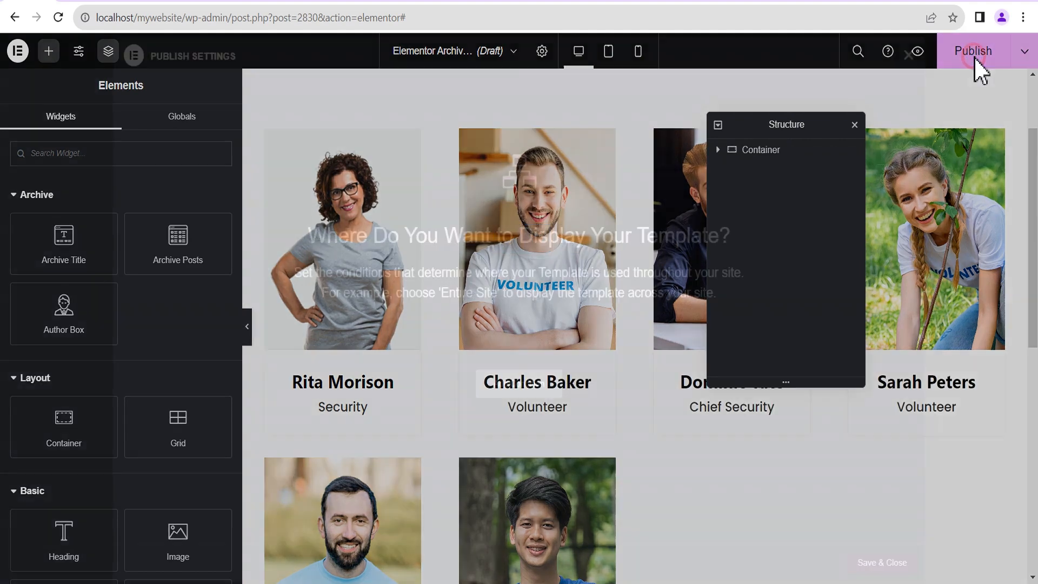
pyautogui.click(513, 386)
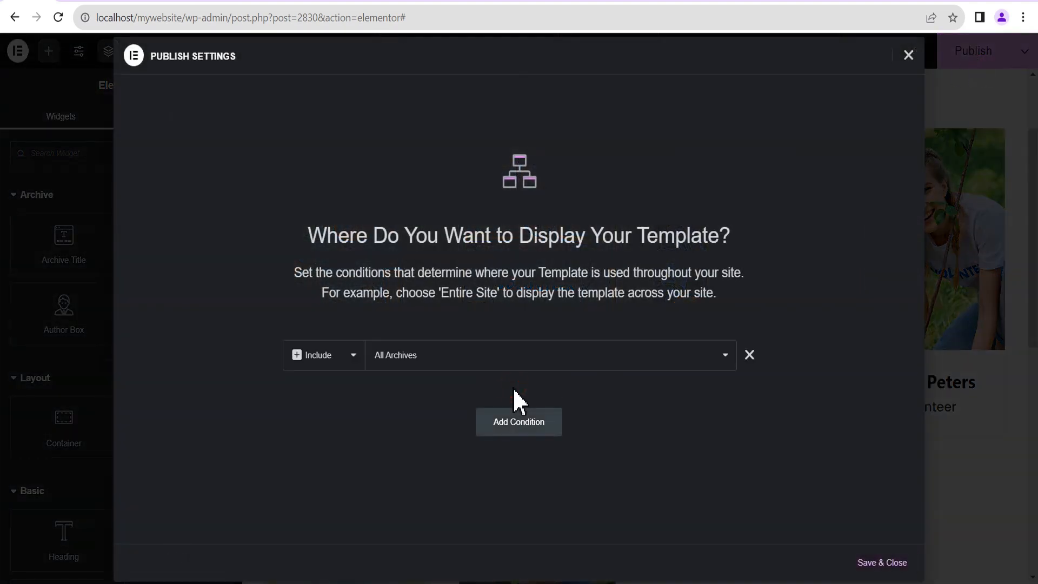
pyautogui.click(387, 362)
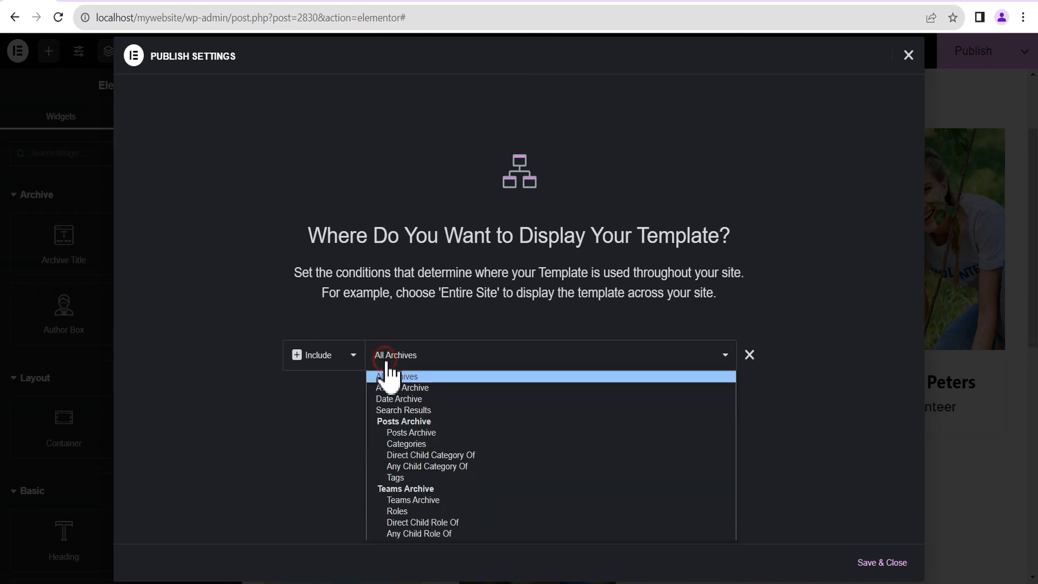
pyautogui.click(407, 500)
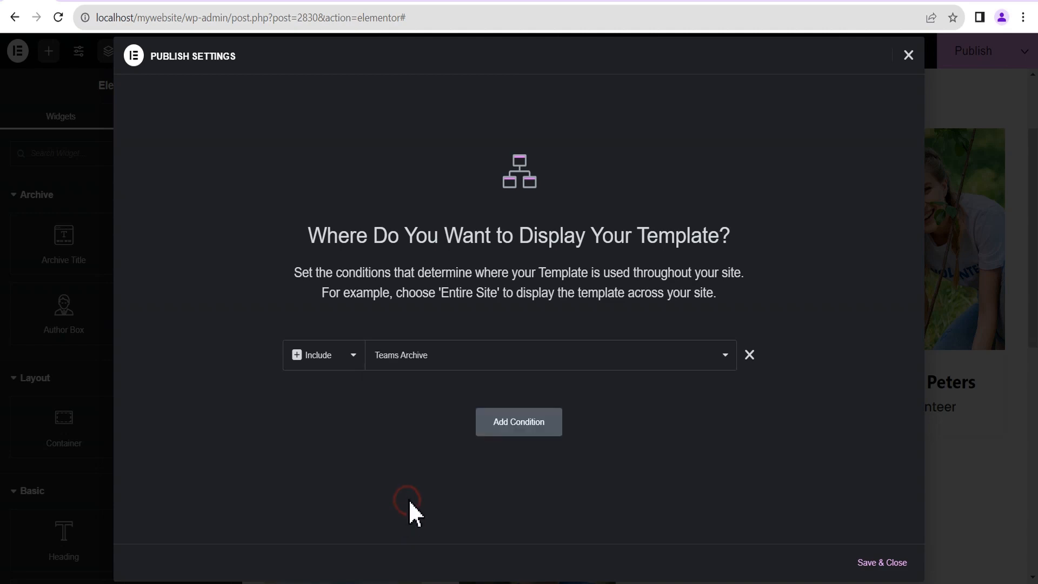
pyautogui.click(881, 563)
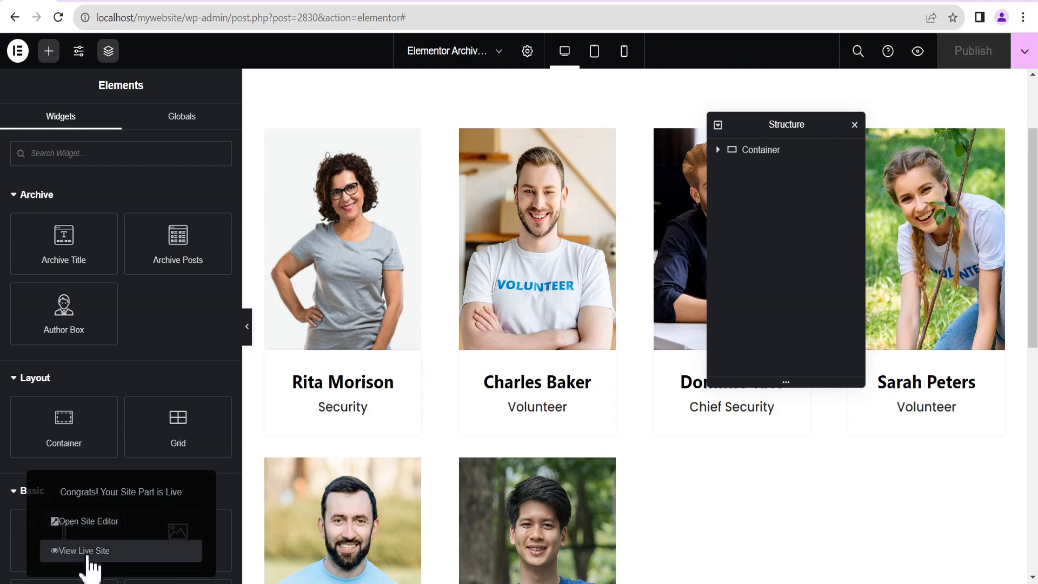
# View the live team archive page and check that the cards reveal their social icons.
pyautogui.click(87, 551)
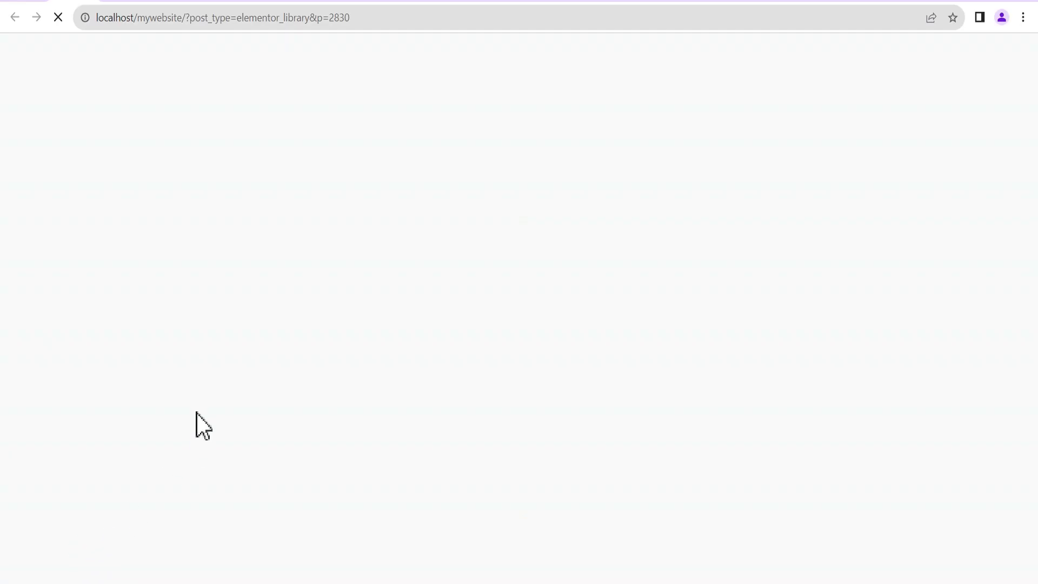
pyautogui.scroll(-3, 1020, 307)
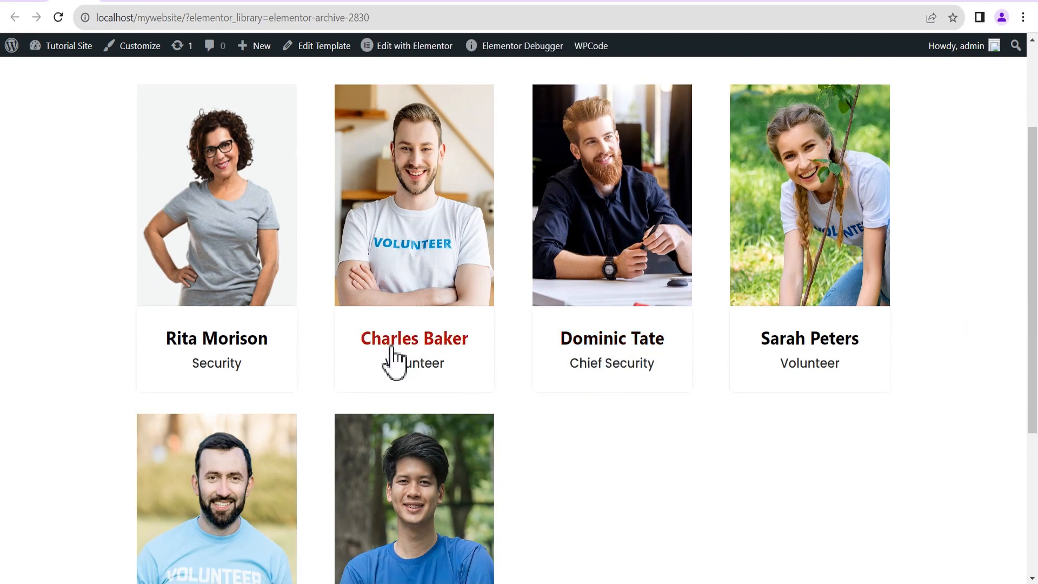
pyautogui.moveTo(239, 236)
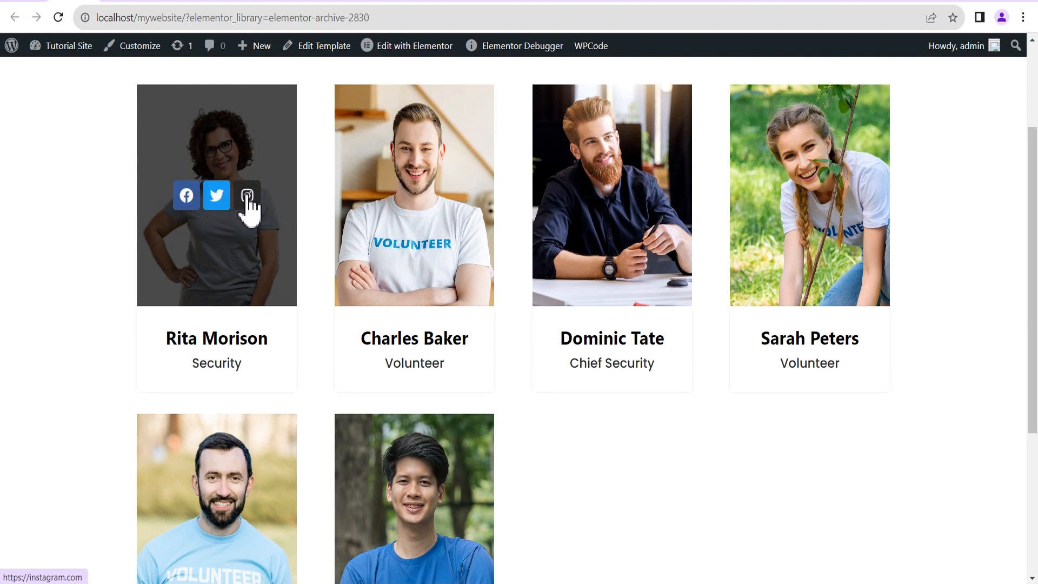
pyautogui.moveTo(412, 204)
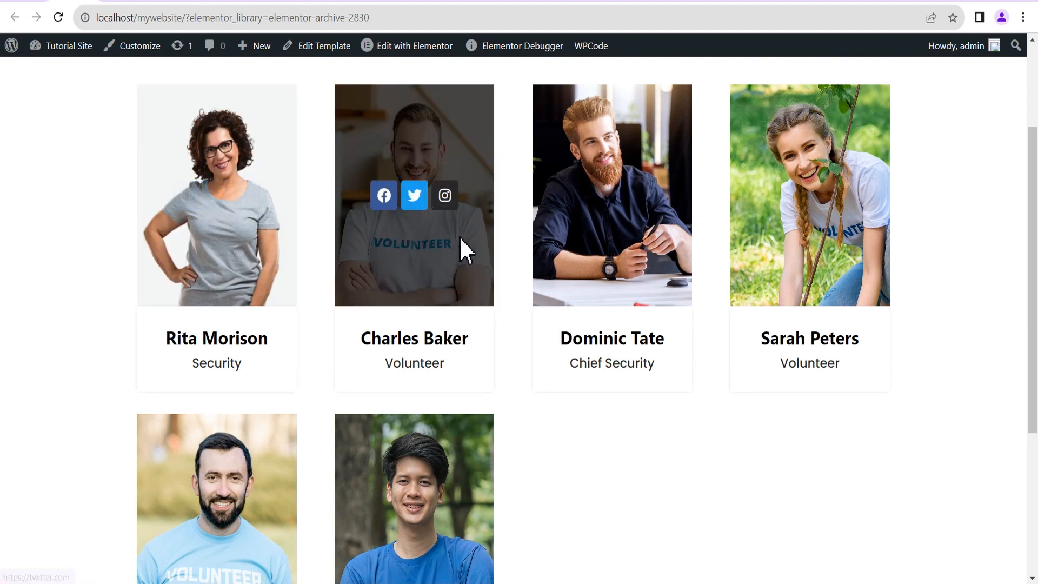
pyautogui.scroll(-4, 460, 237)
pyautogui.moveTo(429, 324)
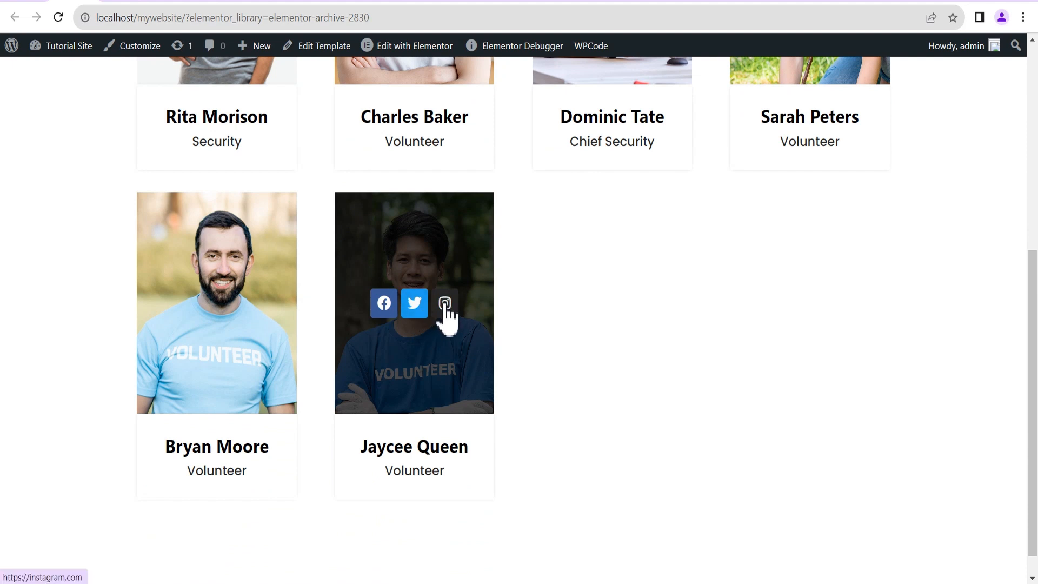
pyautogui.moveTo(224, 329)
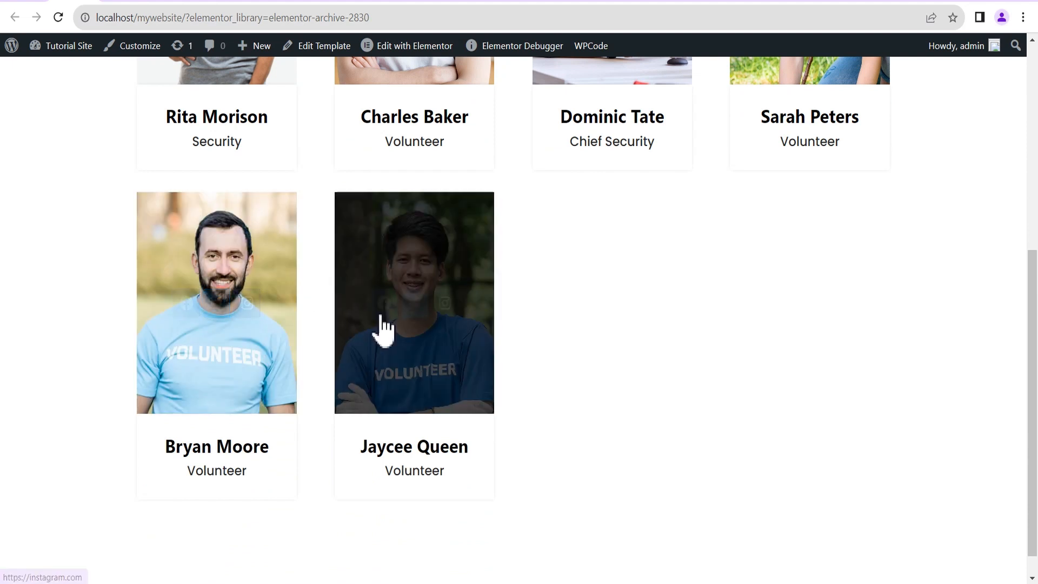
pyautogui.scroll(5, 626, 313)
pyautogui.moveTo(595, 322)
pyautogui.scroll(1, 594, 322)
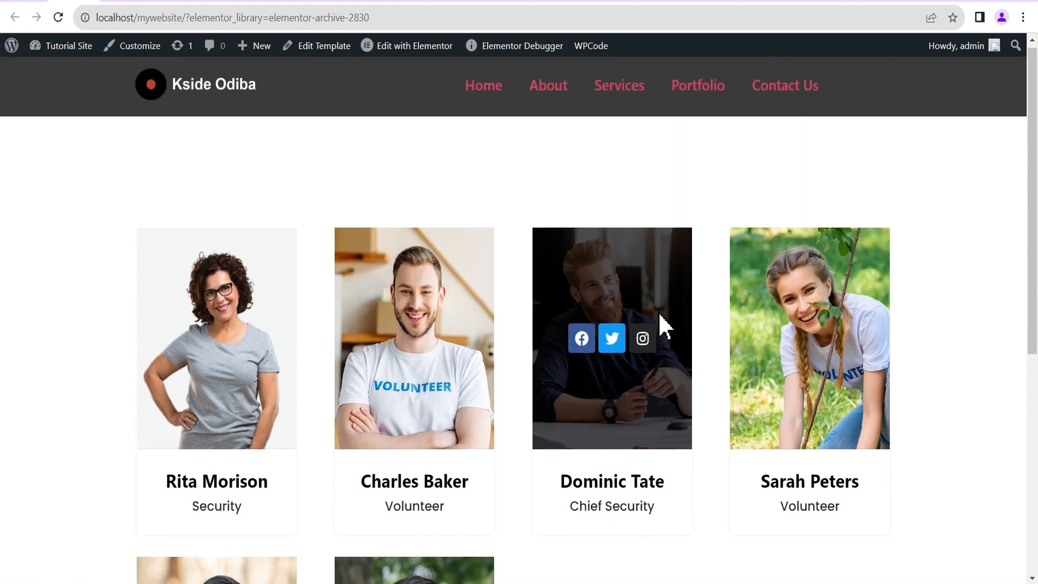
pyautogui.scroll(-6, 661, 324)
pyautogui.scroll(6, 645, 330)
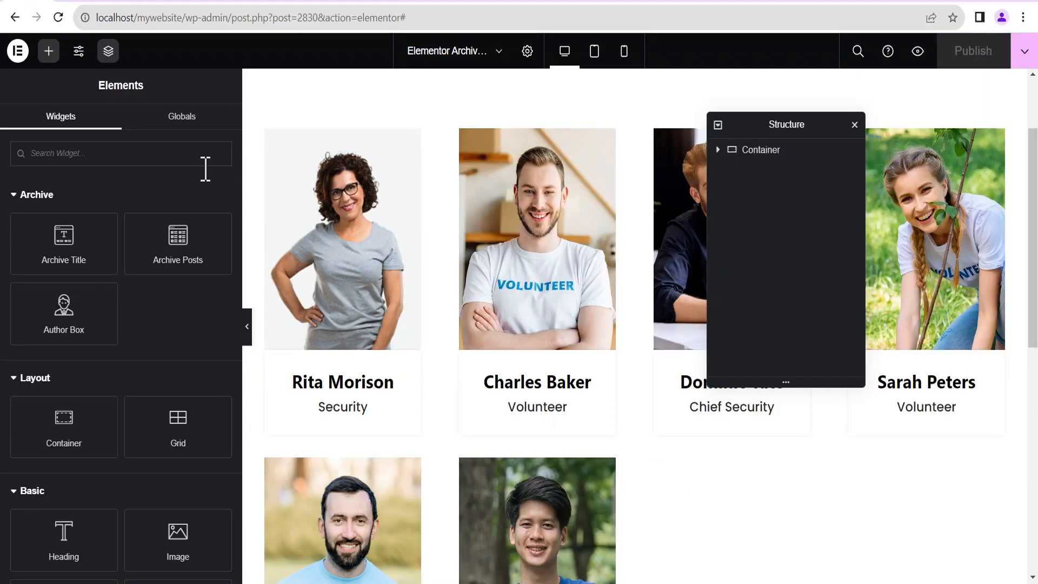
# Change the Loop Grid's Items Per Page from 6 to 12.
pyautogui.click(1006, 138)
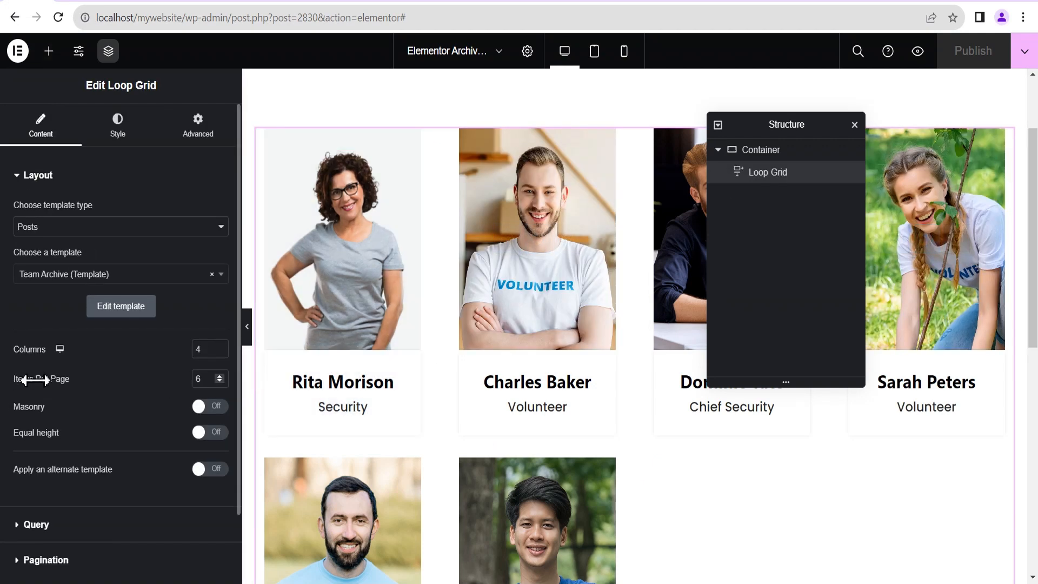
pyautogui.doubleClick(201, 377)
pyautogui.write('12')
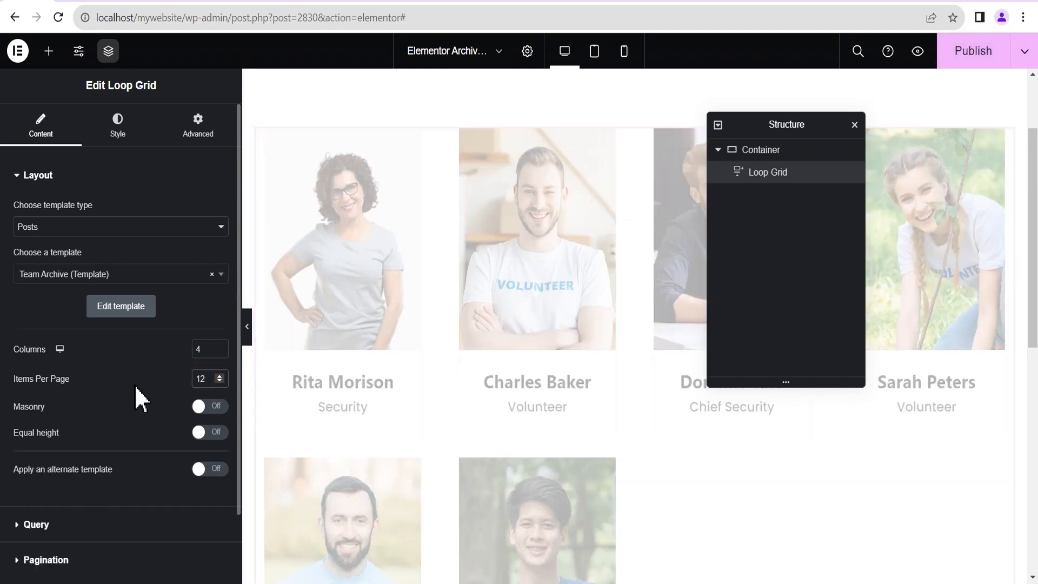
pyautogui.scroll(-2, 134, 384)
pyautogui.scroll(-1, 600, 408)
pyautogui.scroll(-10, 594, 405)
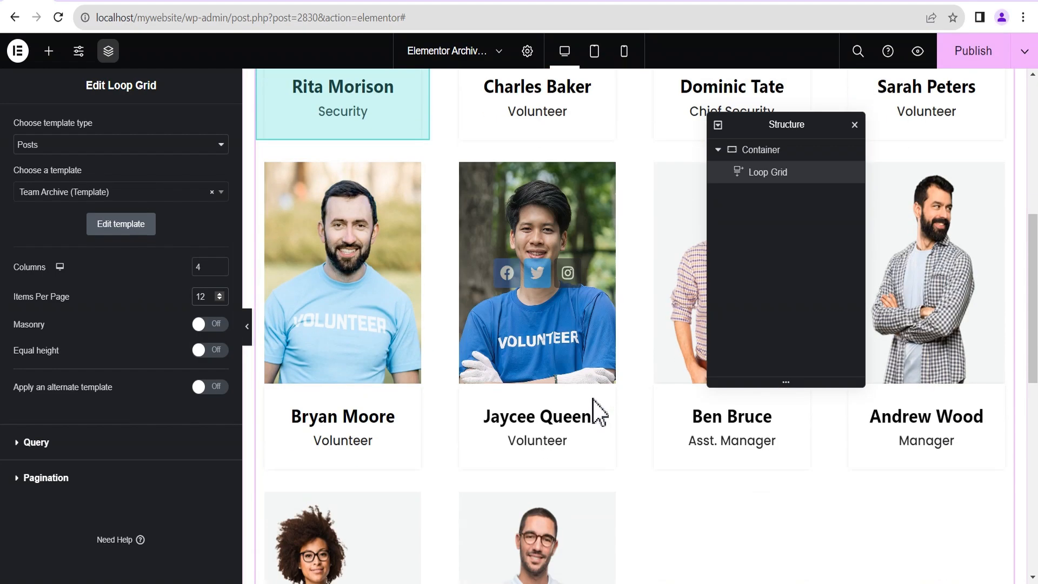
pyautogui.scroll(5, 591, 403)
pyautogui.scroll(3, 589, 399)
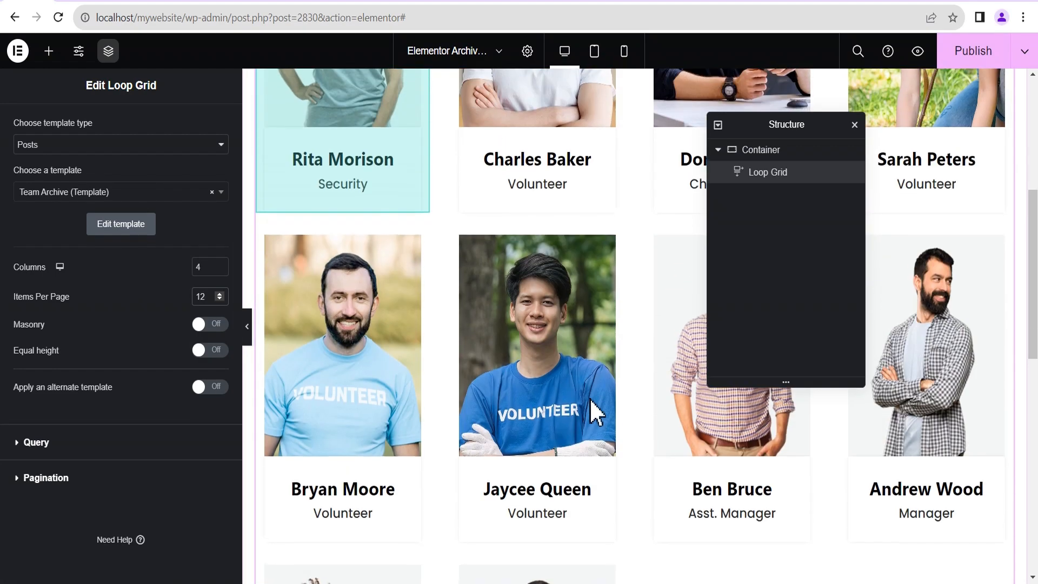
pyautogui.scroll(-2, 589, 398)
pyautogui.scroll(2, 589, 397)
pyautogui.scroll(-2, 589, 398)
pyautogui.scroll(-3, 583, 398)
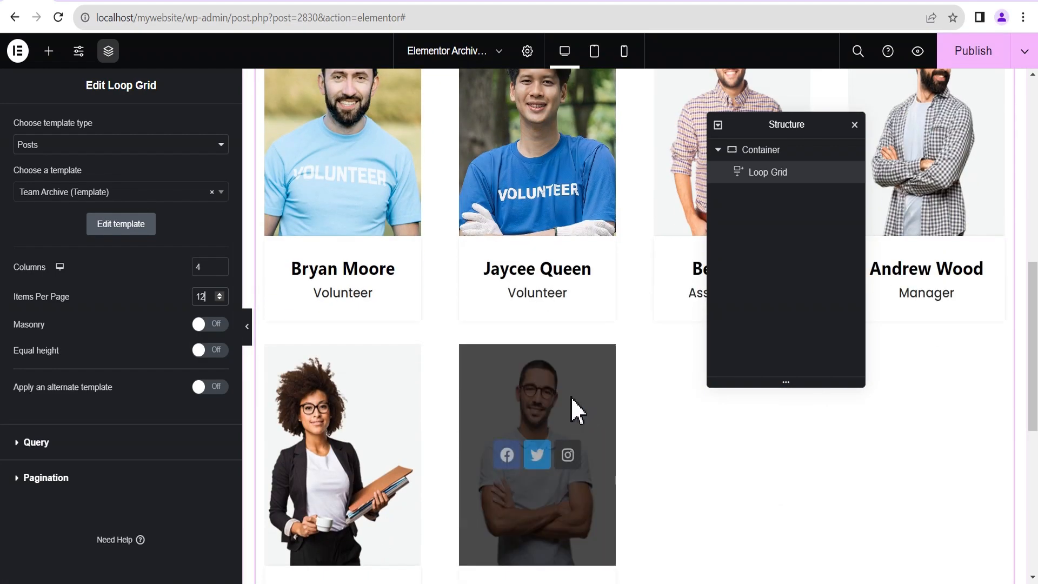
pyautogui.click(48, 478)
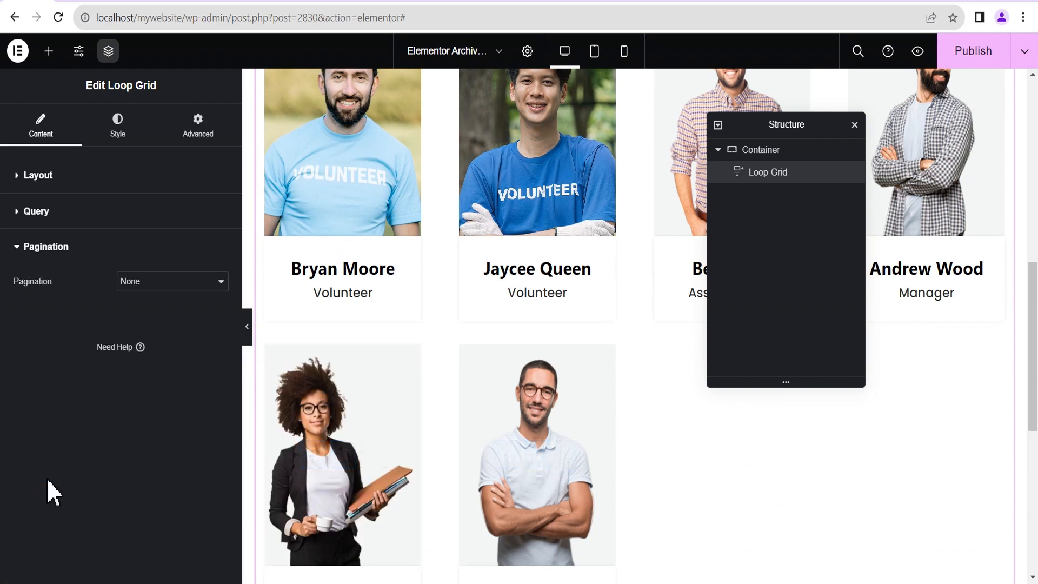
# Set the Loop Grid pagination to Load on Click with a Load More button.
pyautogui.click(129, 291)
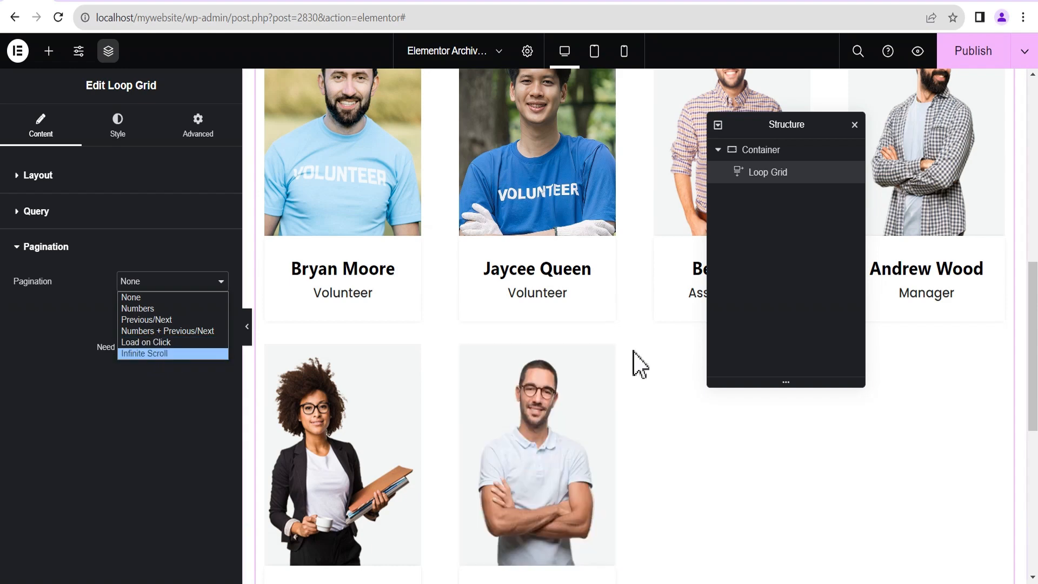
pyautogui.scroll(5, 645, 349)
pyautogui.scroll(-10, 646, 349)
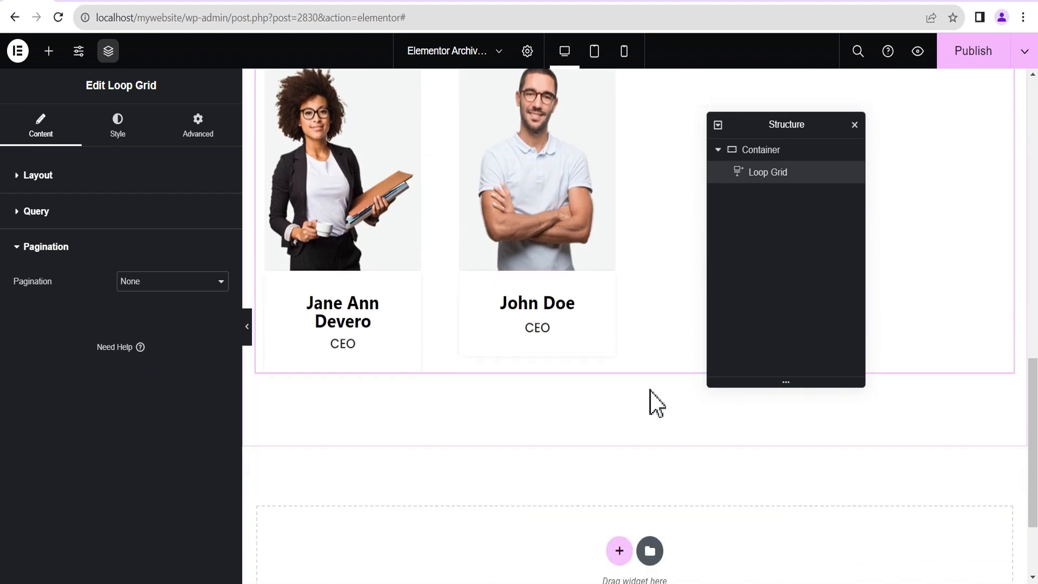
pyautogui.click(135, 280)
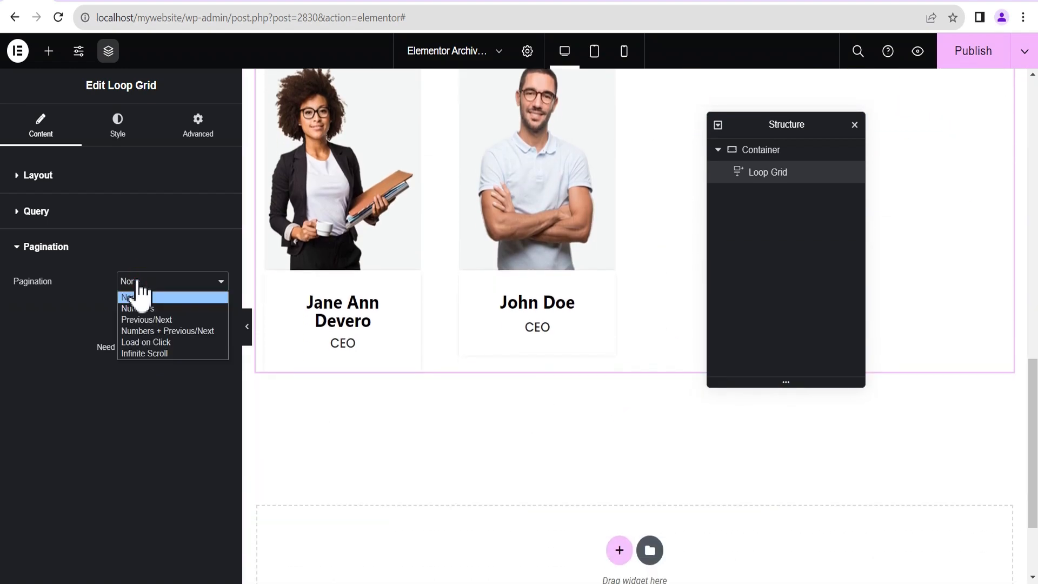
pyautogui.click(130, 343)
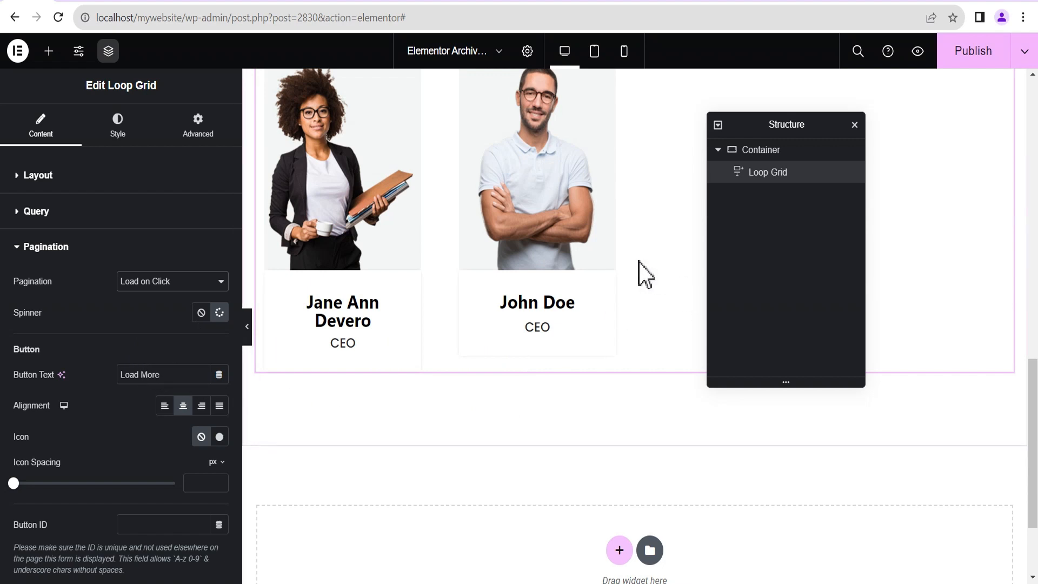
pyautogui.scroll(5, 642, 274)
pyautogui.scroll(-5, 639, 307)
pyautogui.scroll(10, 640, 346)
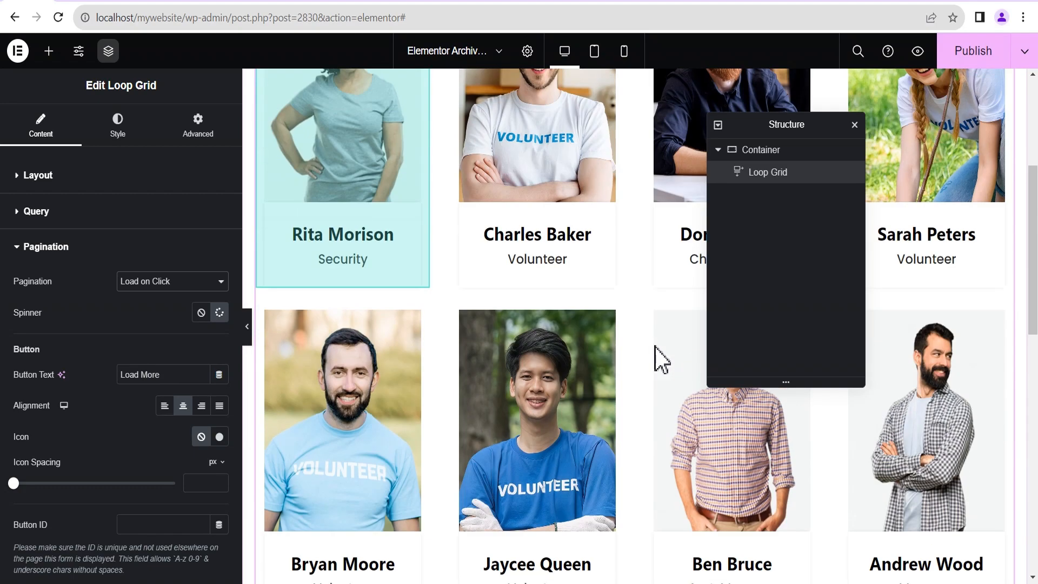
pyautogui.scroll(3, 660, 359)
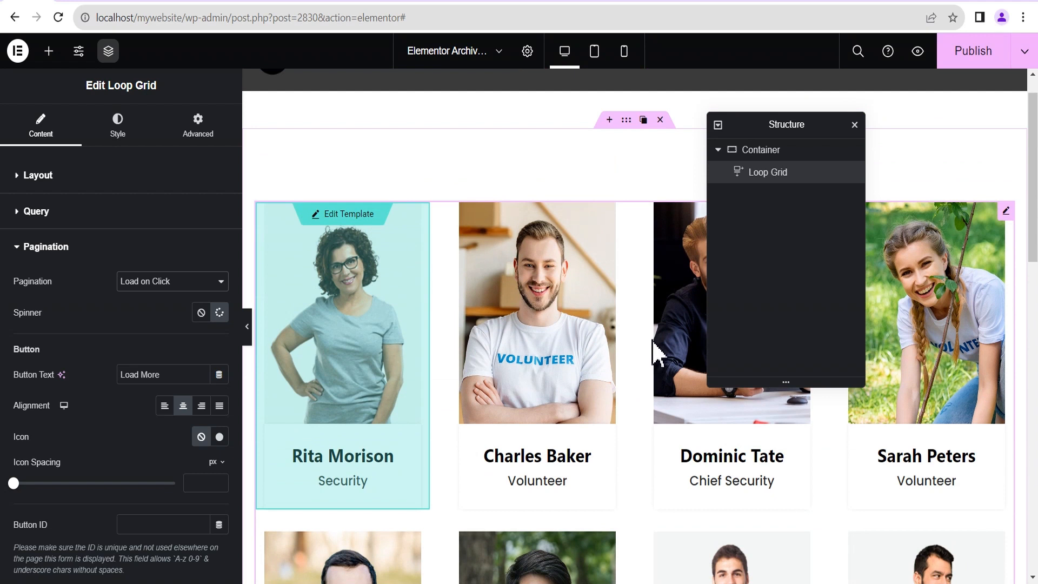
# Publish the archive changes, browse the live /team/ cards, and open one member's single page.
pyautogui.click(979, 59)
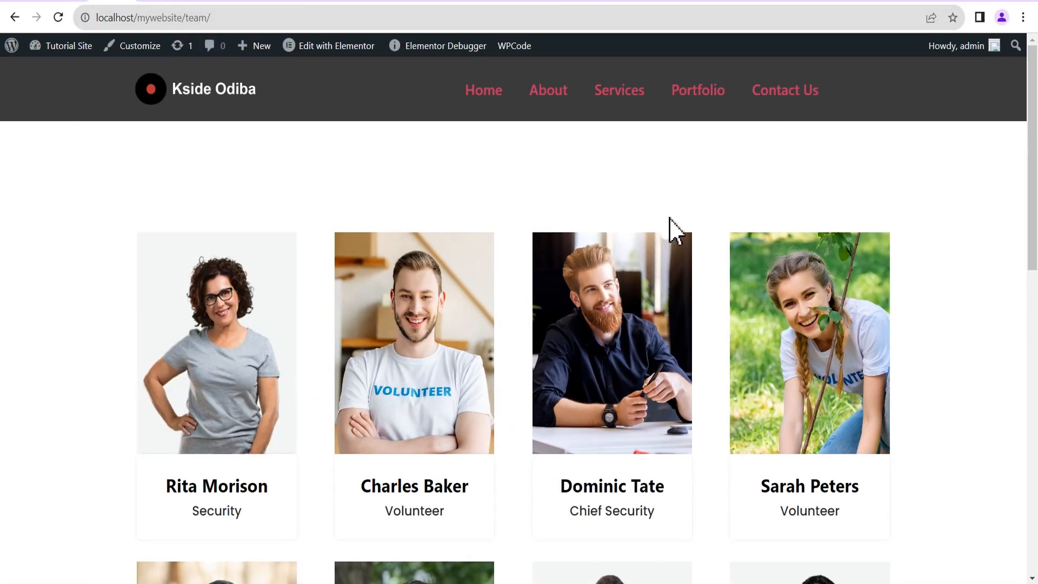
pyautogui.scroll(-5, 688, 297)
pyautogui.scroll(-3, 706, 294)
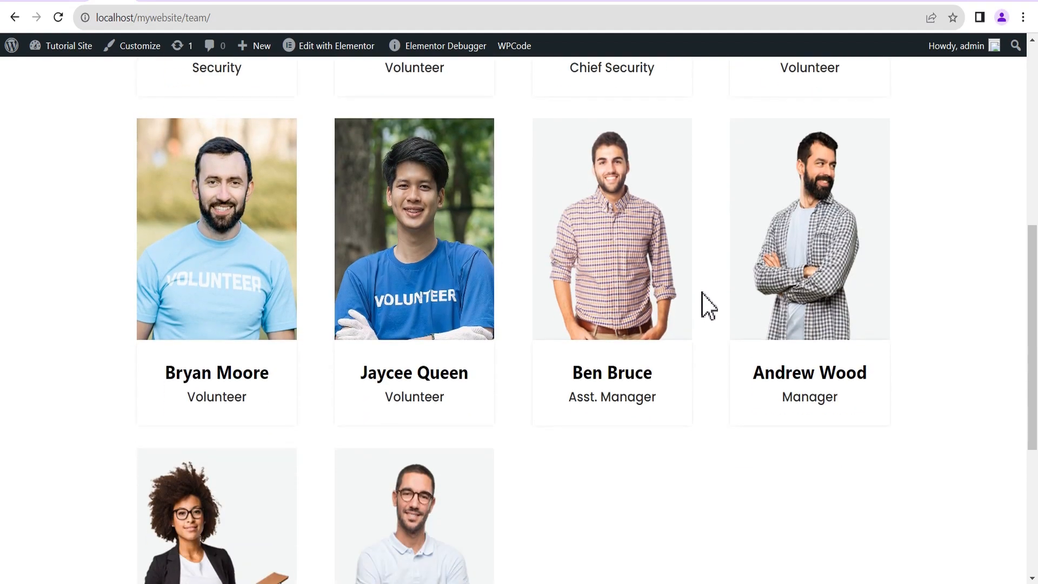
pyautogui.scroll(-1, 707, 306)
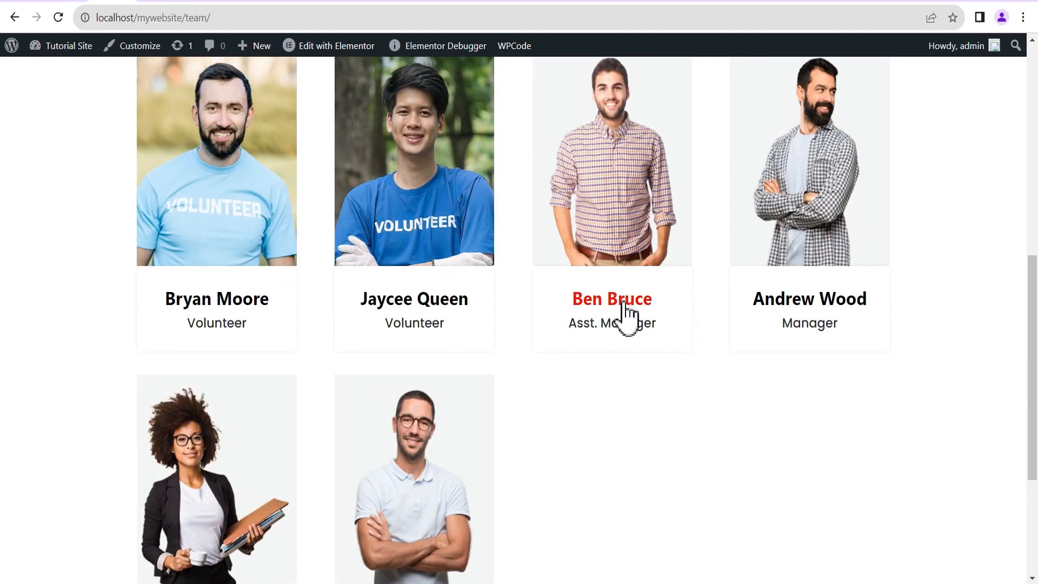
pyautogui.scroll(-3, 632, 326)
pyautogui.scroll(6, 577, 327)
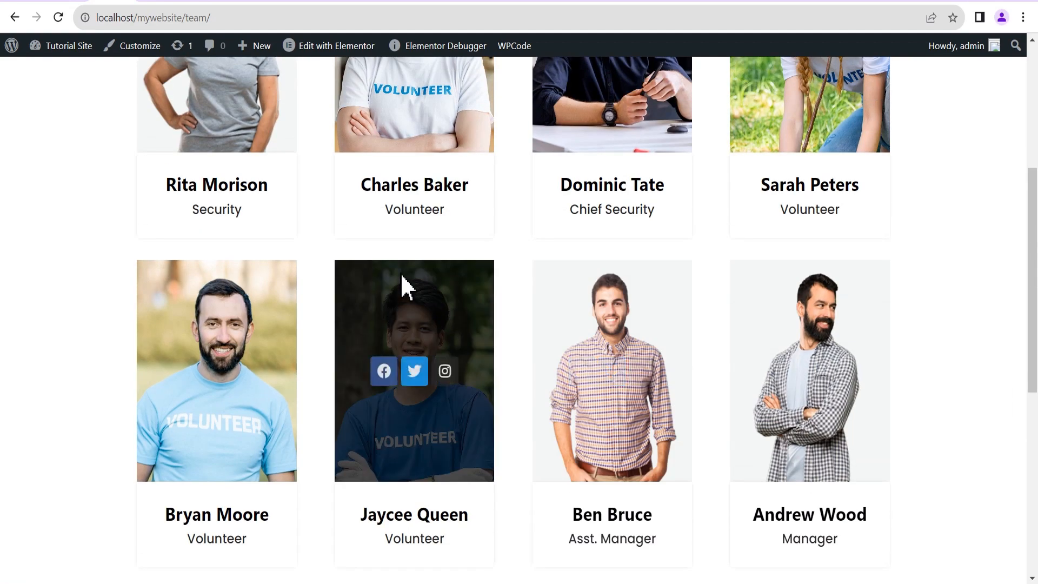
pyautogui.scroll(2, 516, 249)
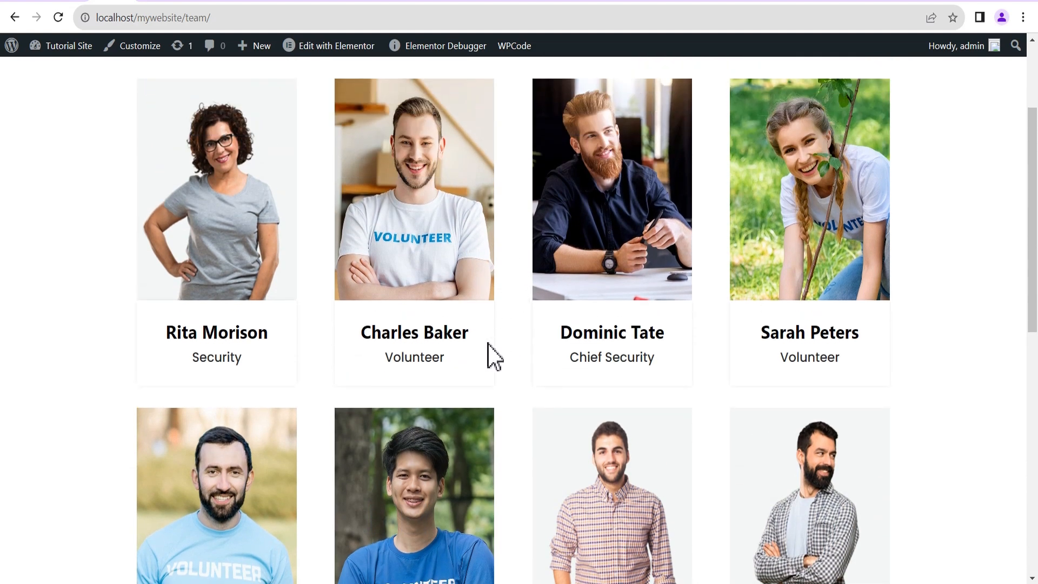
pyautogui.click(239, 333)
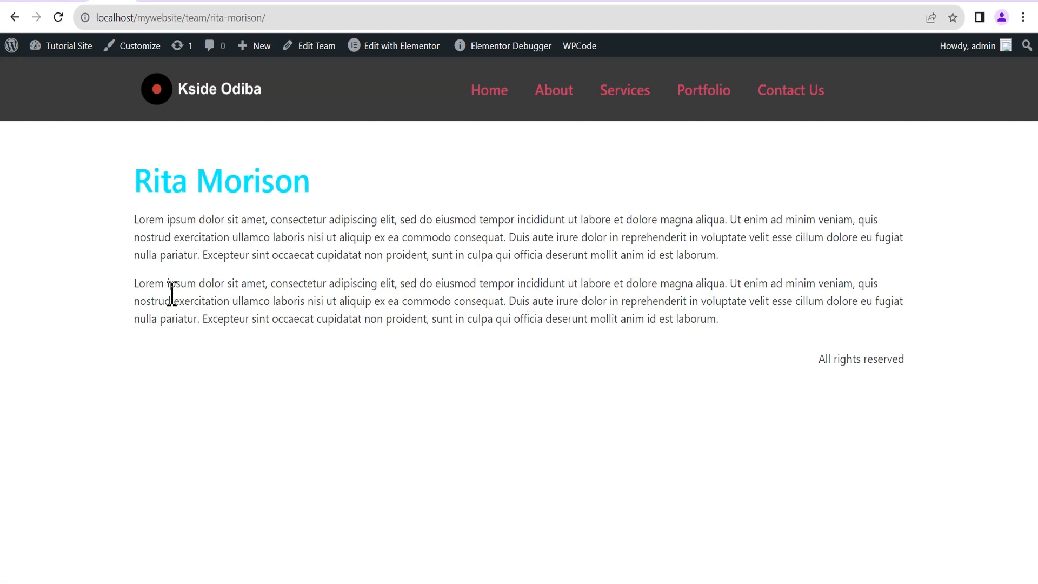
# Create a new blank Single Post template from the Theme Builder.
pyautogui.click(70, 3)
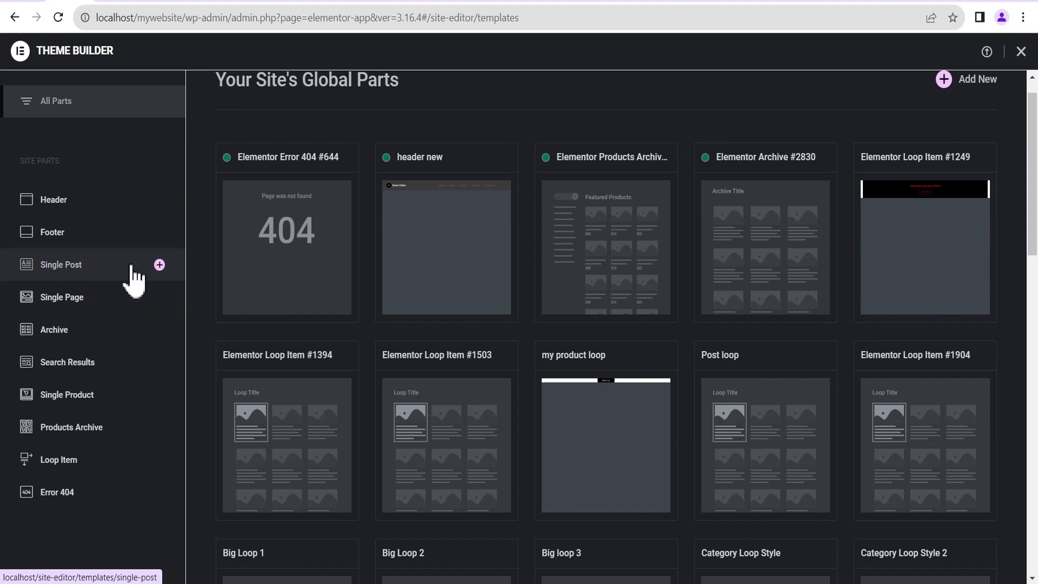
pyautogui.click(159, 265)
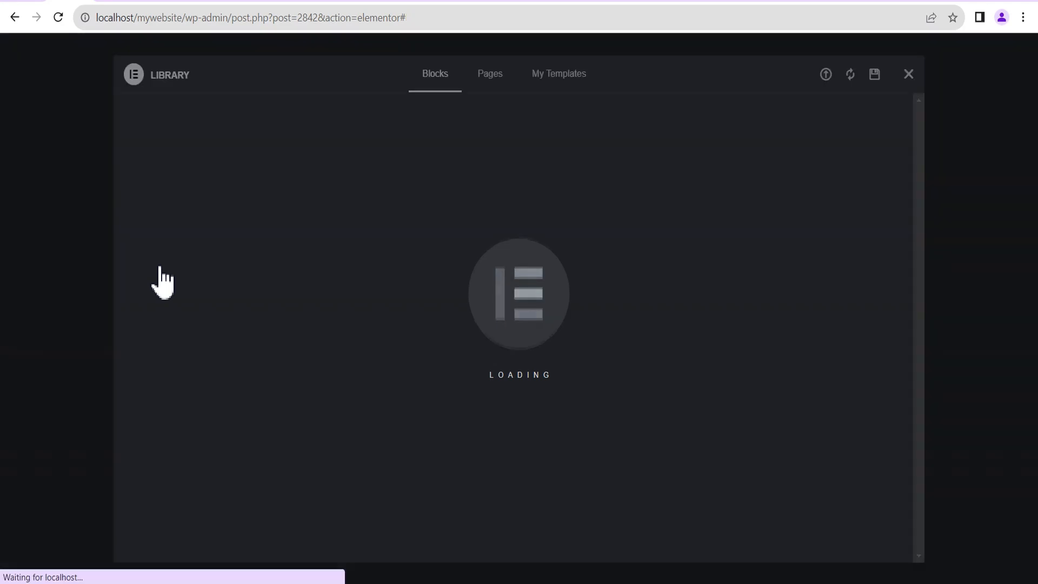
pyautogui.click(908, 74)
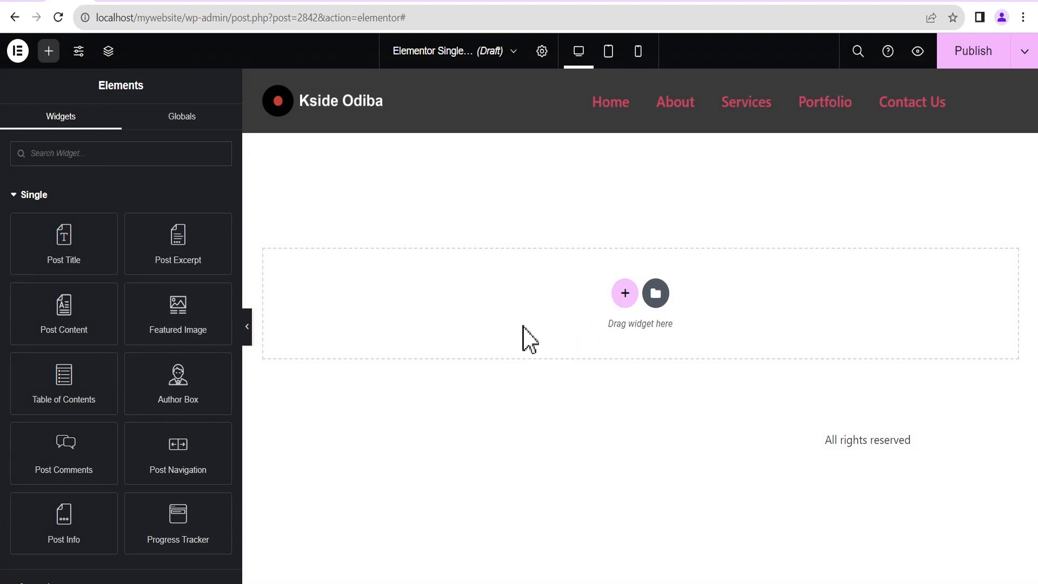
# Add a single-column flexbox container with 100 px top/bottom and 20 px side padding.
pyautogui.click(623, 303)
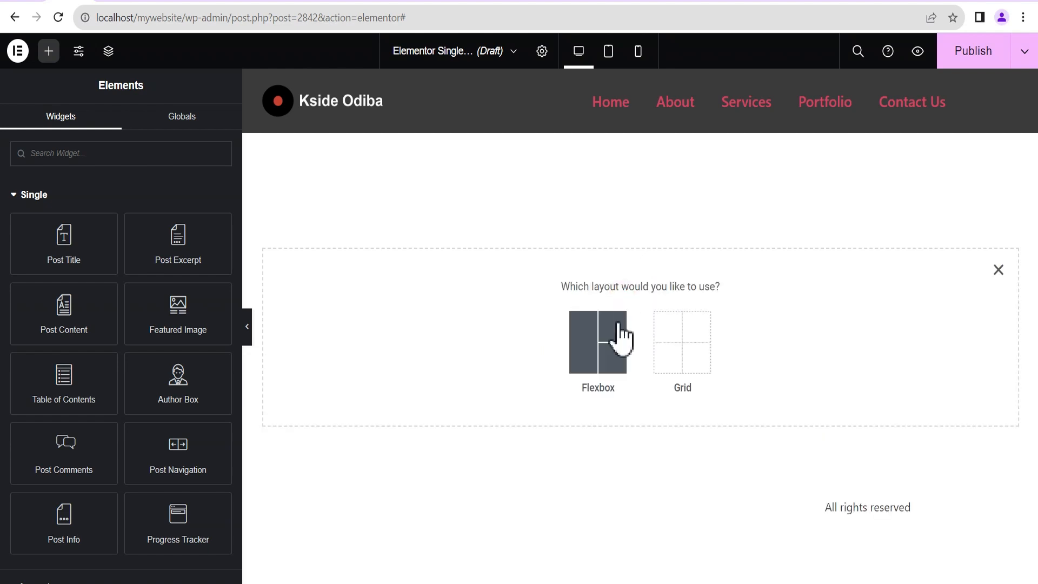
pyautogui.click(595, 351)
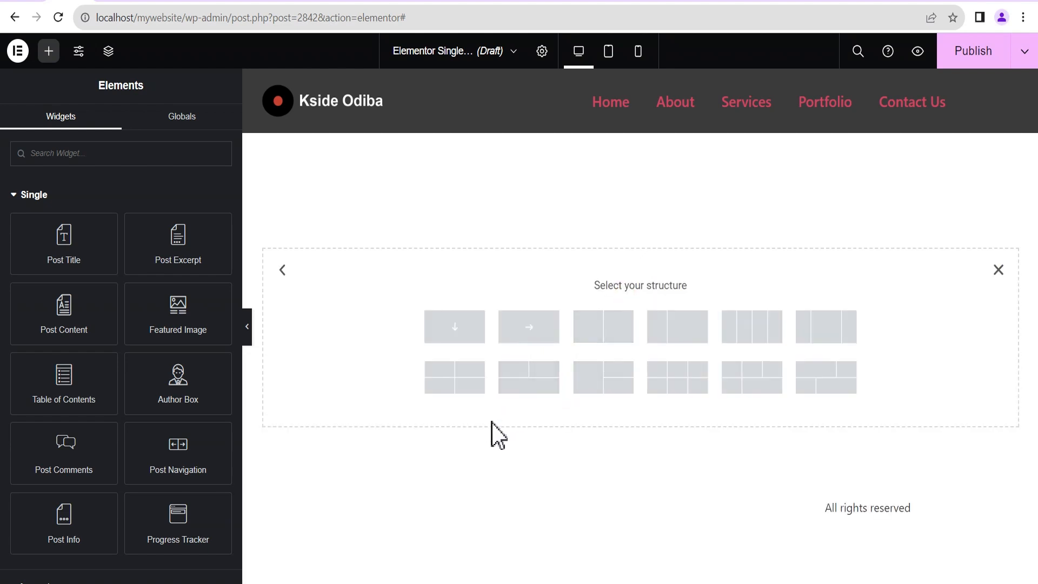
pyautogui.click(454, 328)
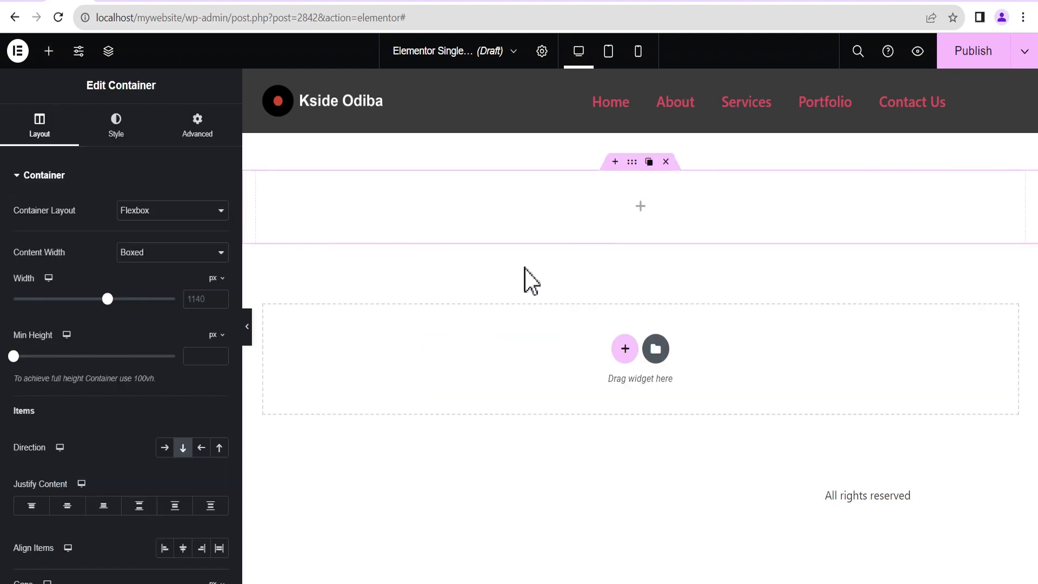
pyautogui.click(197, 133)
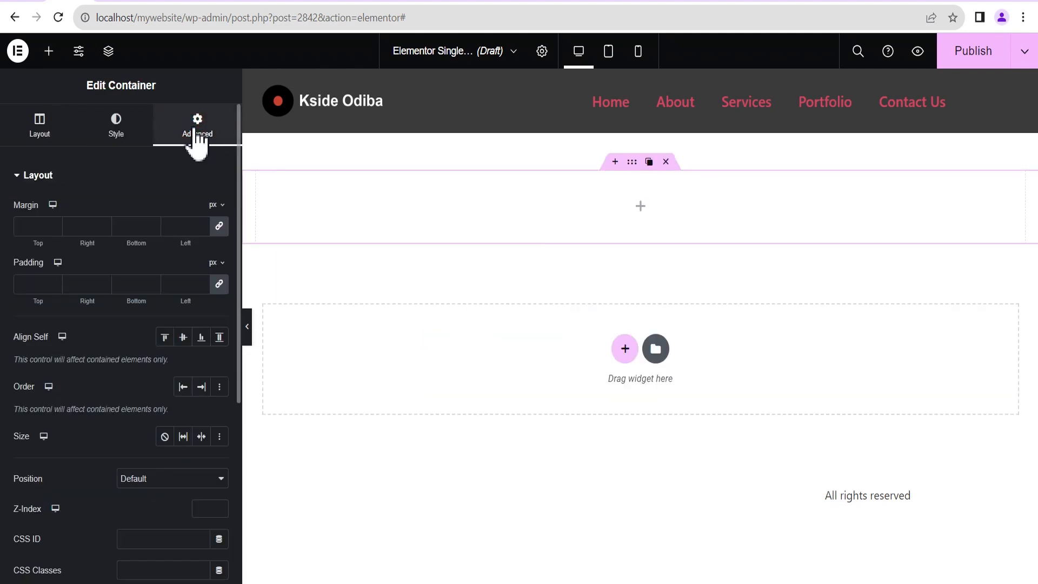
pyautogui.click(54, 281)
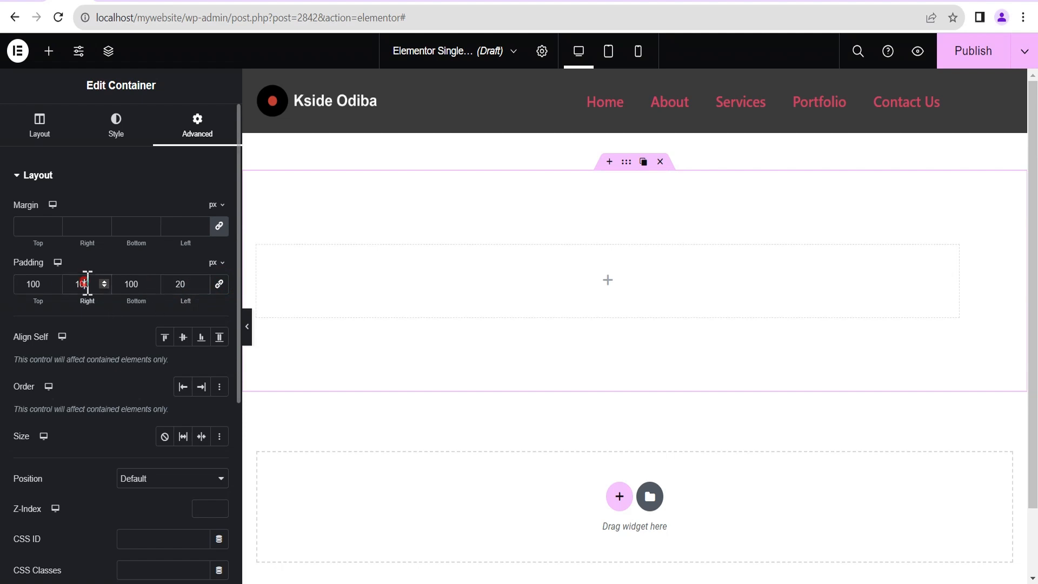
# Set the container's Direction to Row - horizontal.
pyautogui.click(636, 282)
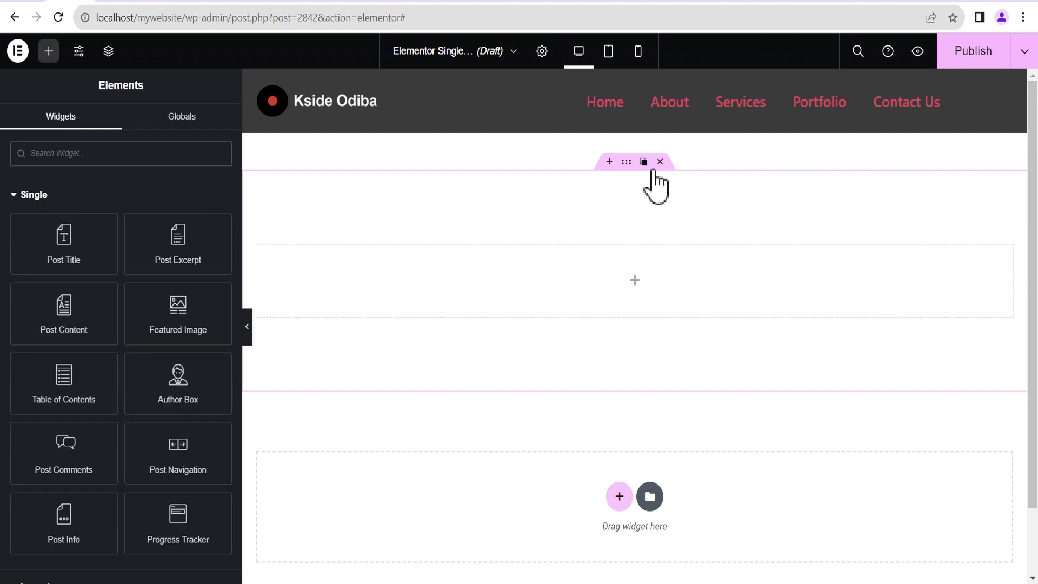
pyautogui.click(626, 162)
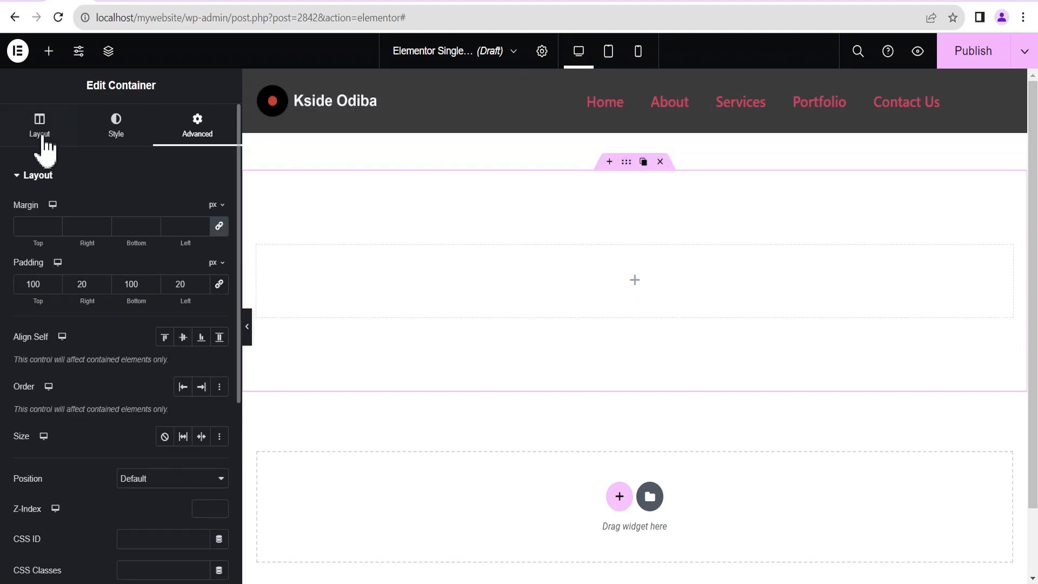
pyautogui.click(31, 177)
pyautogui.click(31, 177)
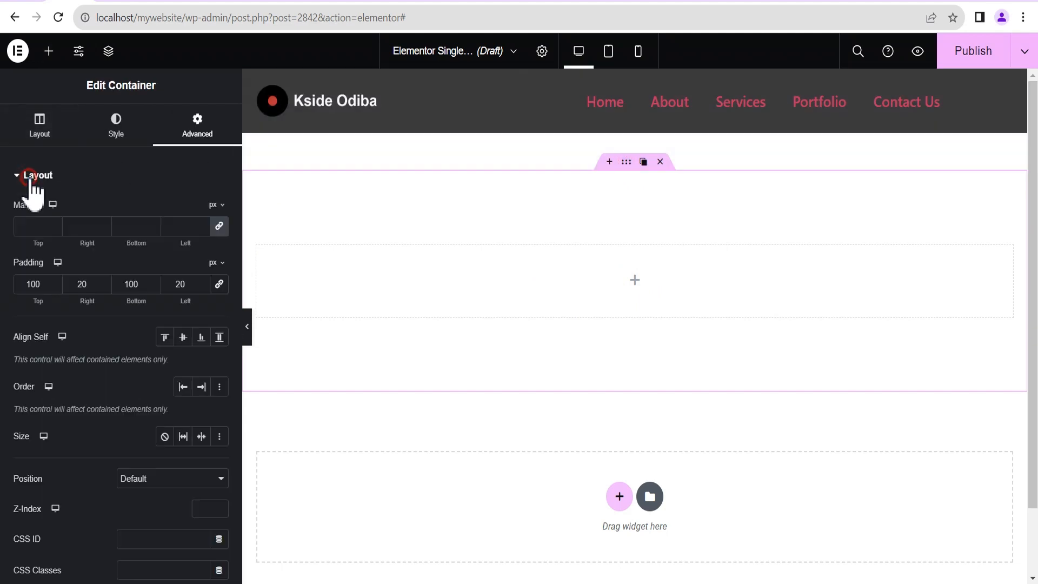
pyautogui.click(43, 123)
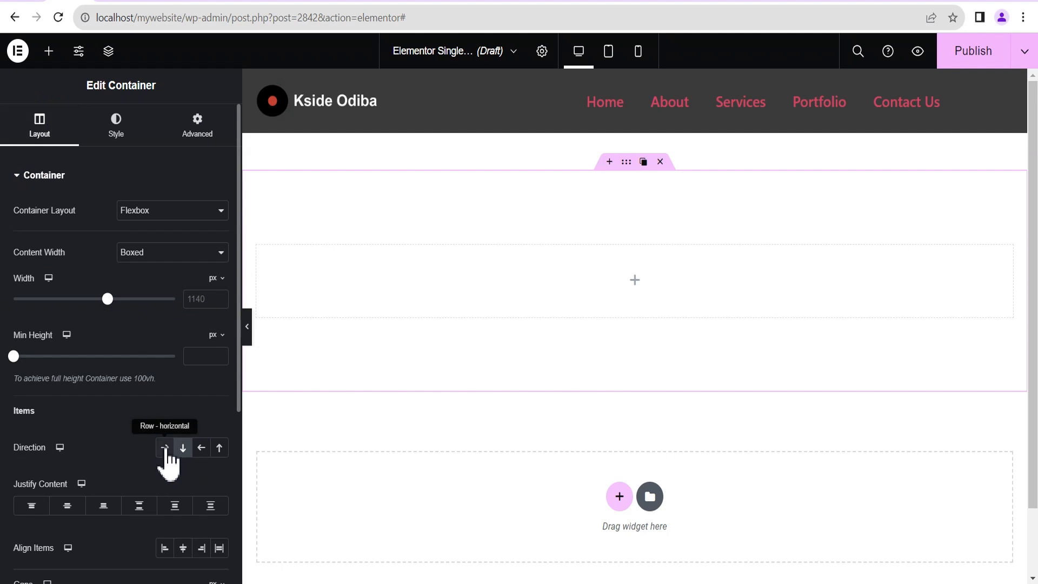
pyautogui.click(165, 447)
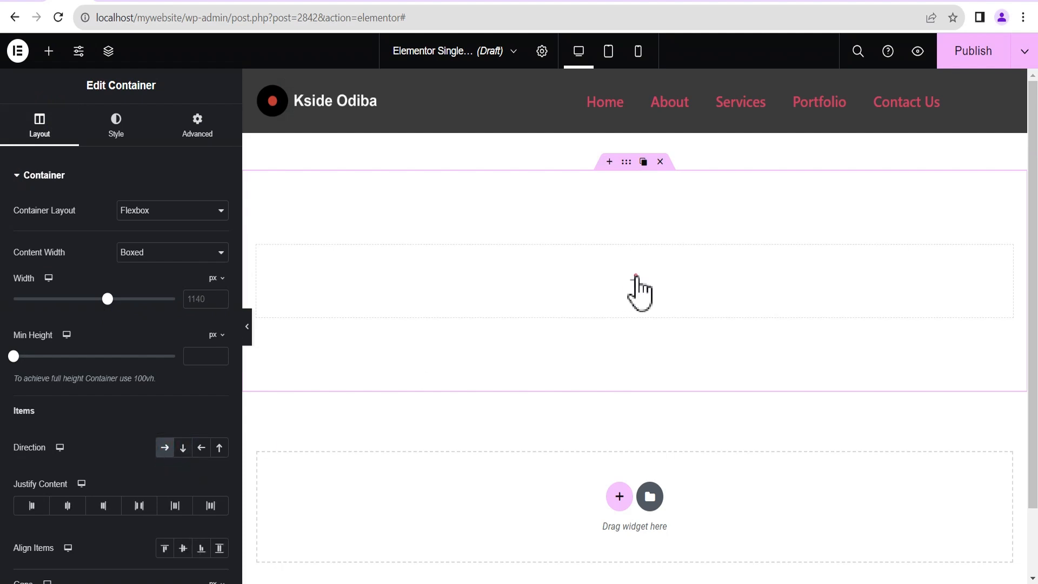
pyautogui.click(634, 279)
pyautogui.scroll(-5, 81, 488)
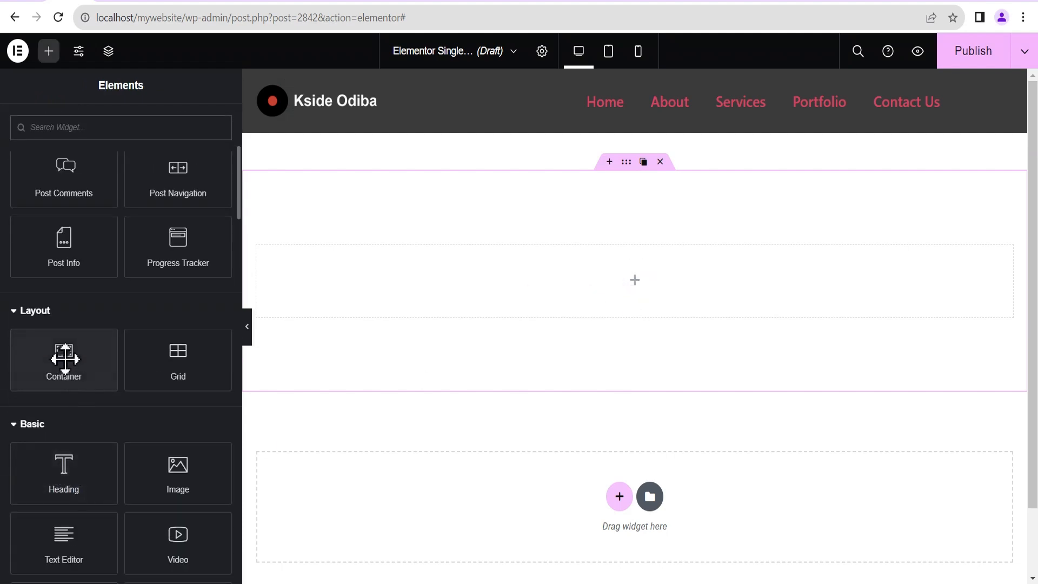
# Add an inner container, duplicate it, and make the left column narrower than the right.
pyautogui.moveTo(65, 354); pyautogui.dragTo(608, 286)
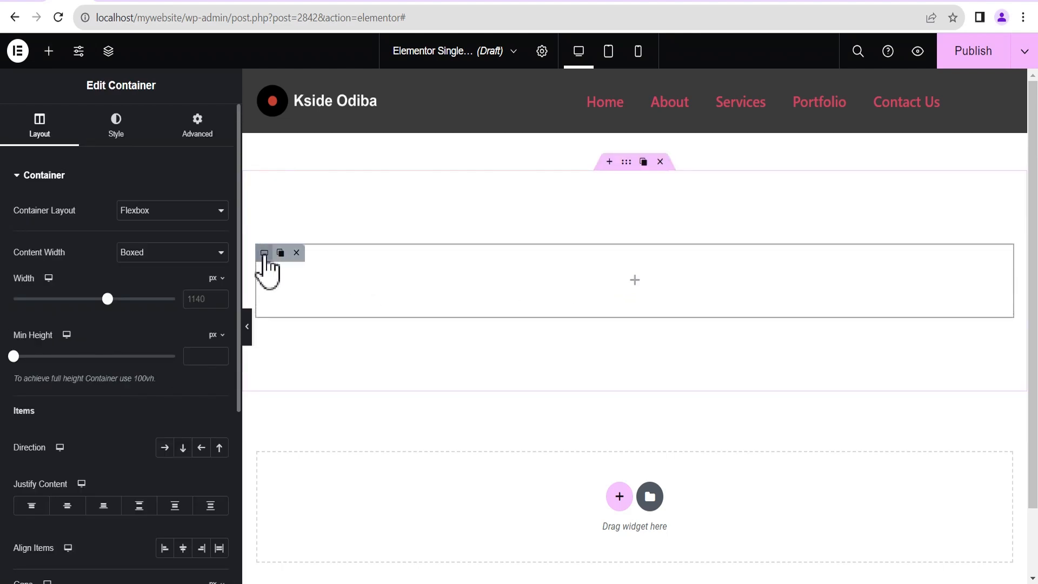
pyautogui.click(282, 252)
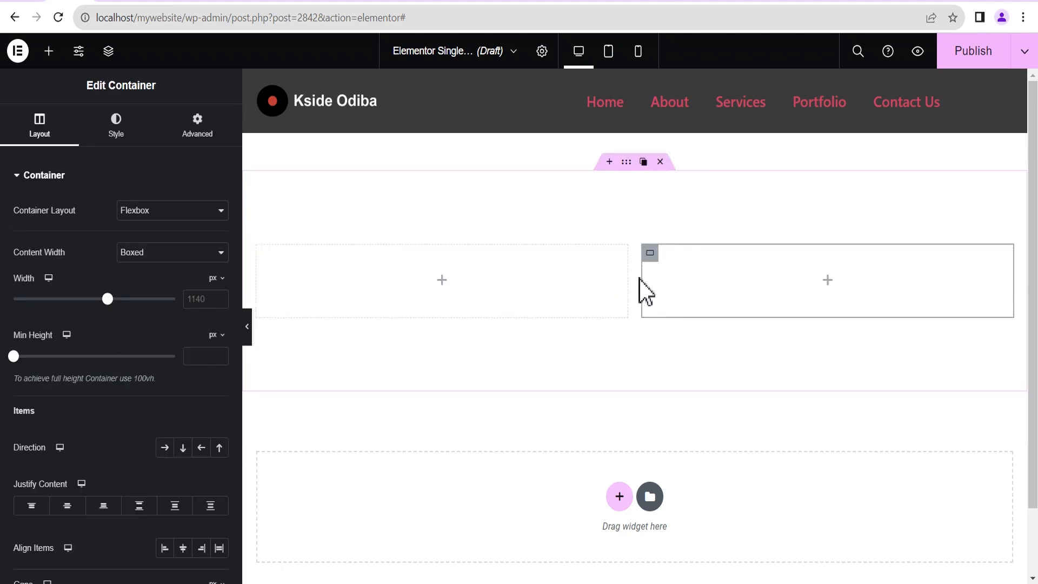
pyautogui.moveTo(625, 279); pyautogui.dragTo(560, 280)
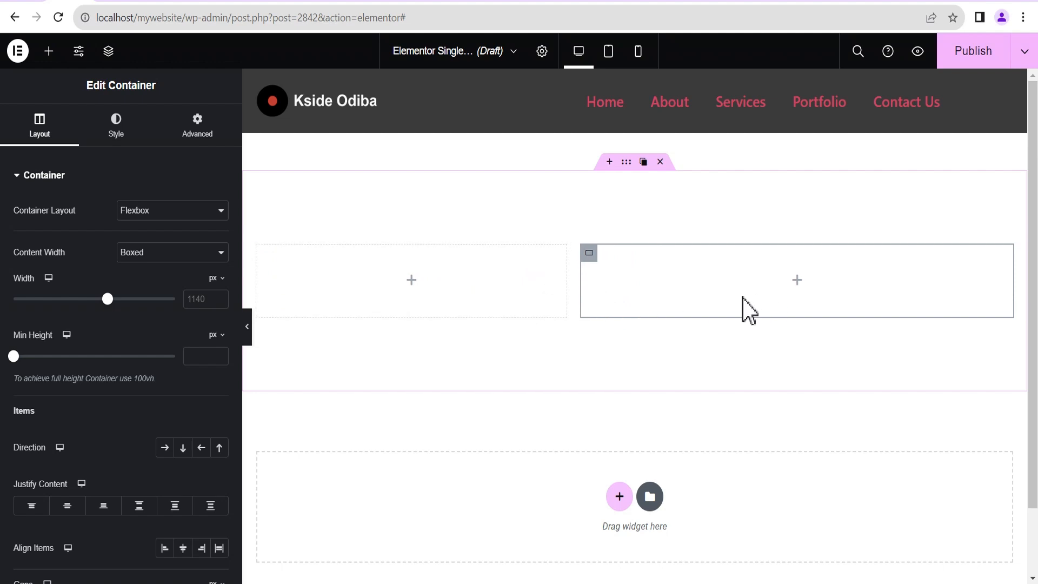
# Place a Featured Image widget in the left column.
pyautogui.click(412, 280)
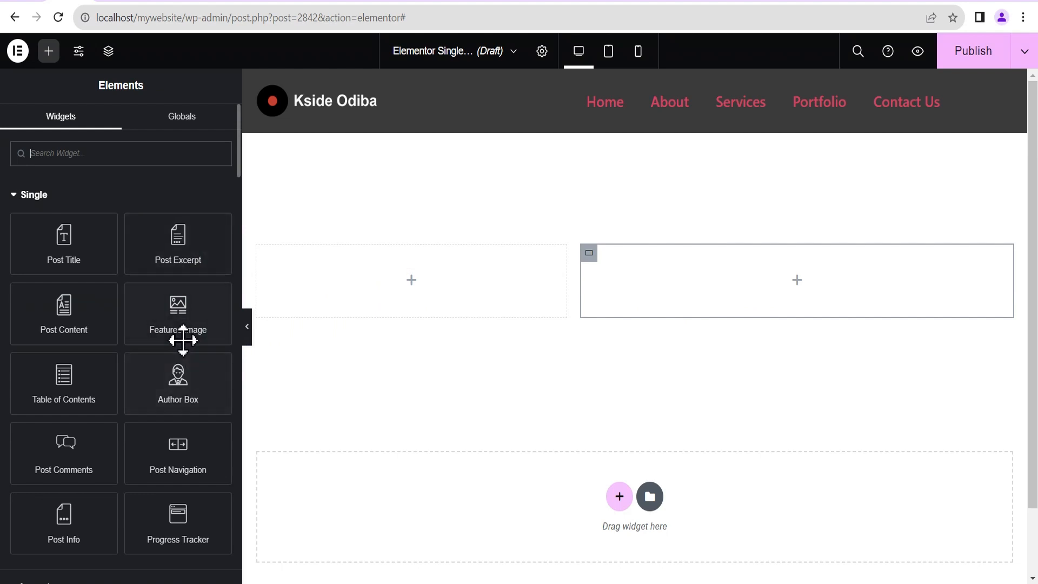
pyautogui.moveTo(171, 308); pyautogui.dragTo(447, 301)
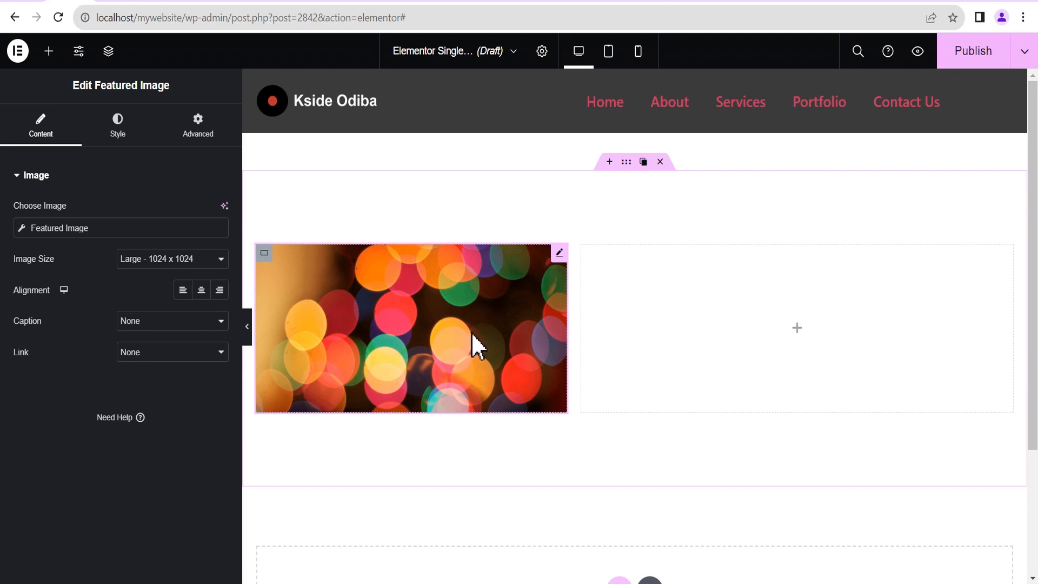
pyautogui.moveTo(564, 264)
# Set the Single template to preview its dynamic content as a Team post and apply it.
pyautogui.click(541, 52)
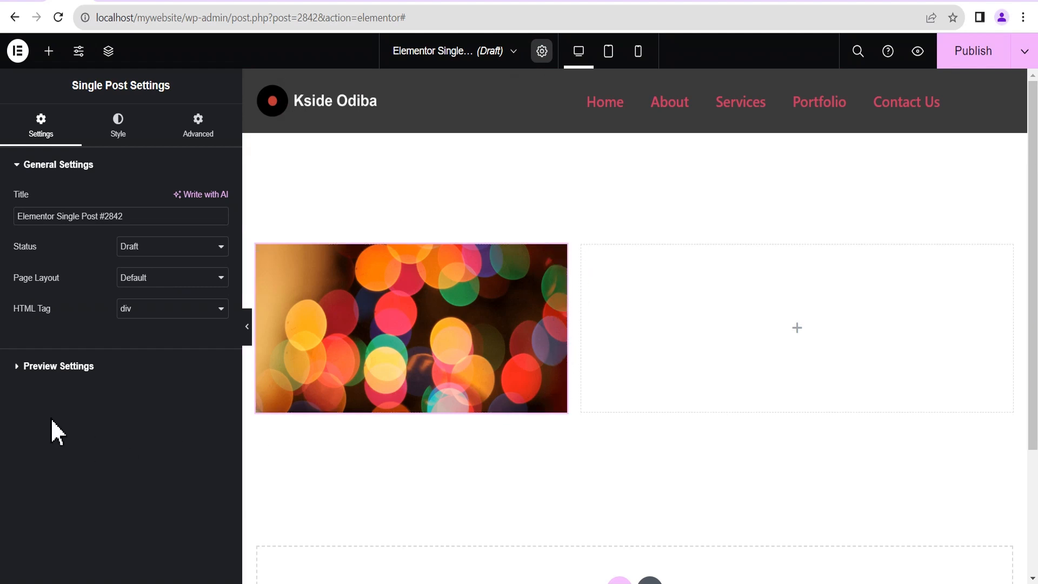
pyautogui.click(59, 365)
pyautogui.click(81, 254)
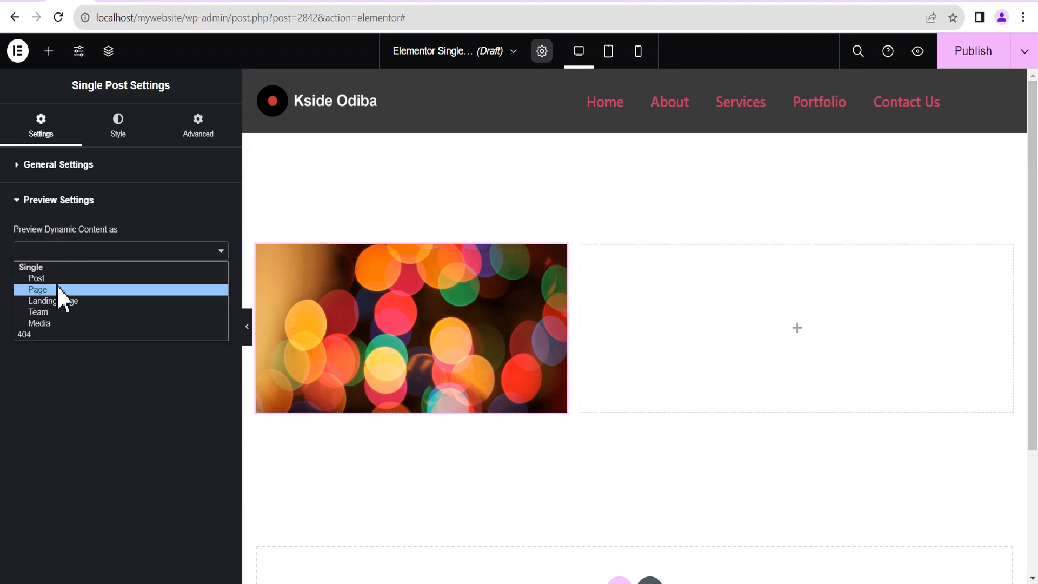
pyautogui.click(51, 310)
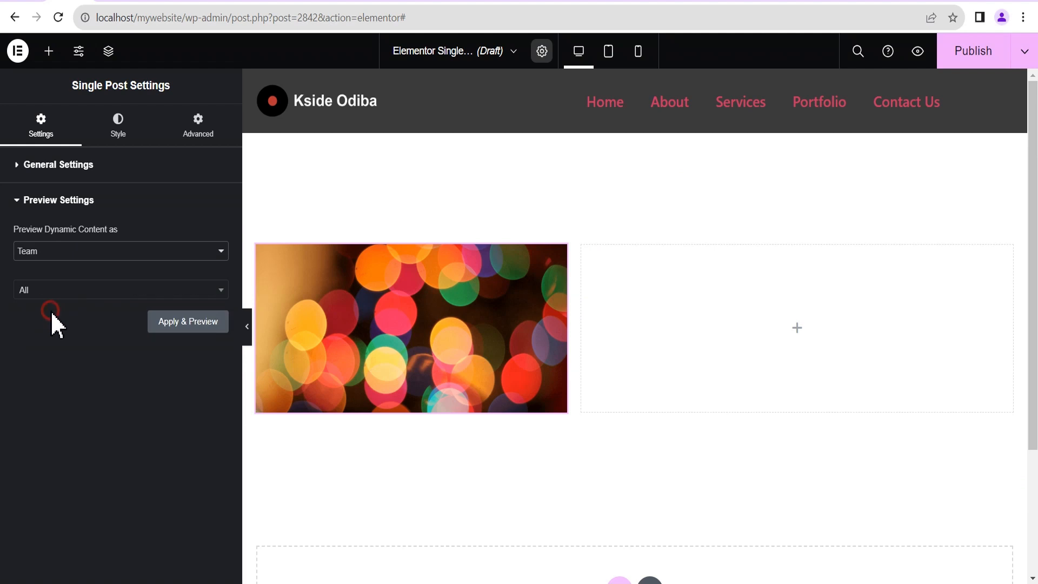
pyautogui.click(181, 323)
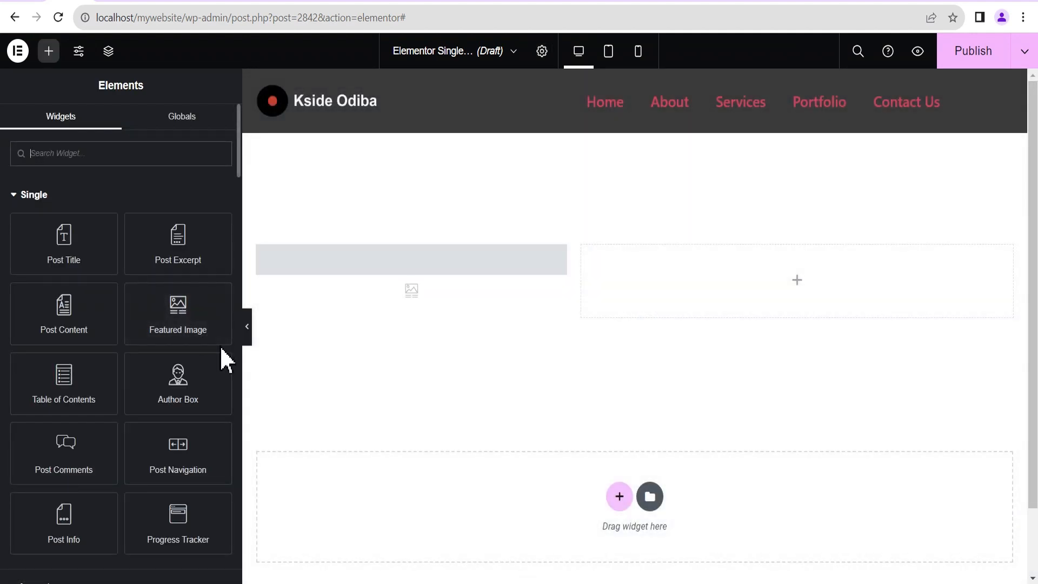
# Add a Post Content widget to the empty right column beside the photo.
pyautogui.scroll(-5, 427, 368)
pyautogui.scroll(2, 443, 356)
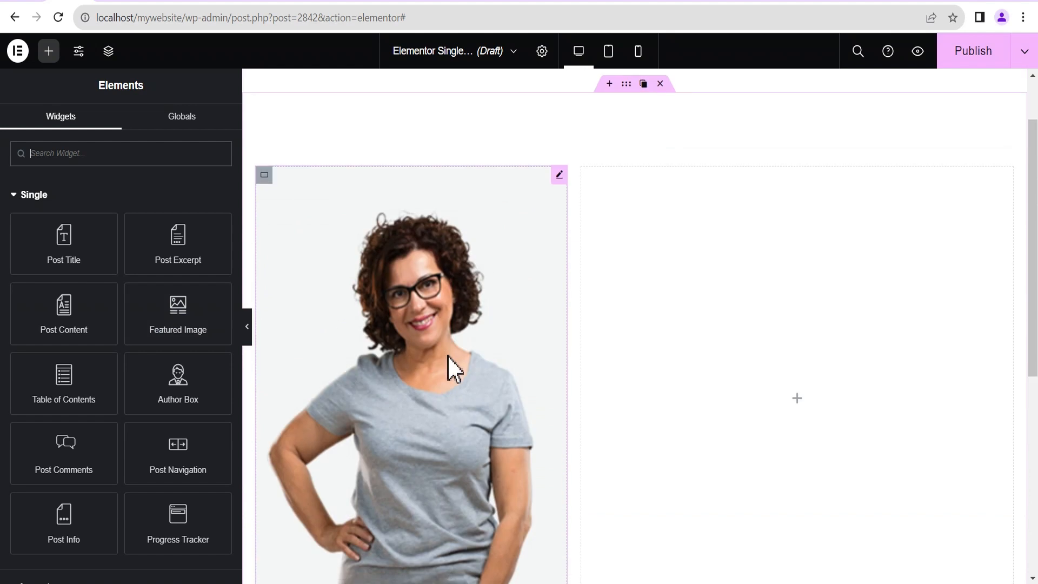
pyautogui.scroll(-2, 460, 356)
pyautogui.scroll(3, 474, 353)
pyautogui.scroll(-4, 475, 350)
pyautogui.scroll(-1, 475, 349)
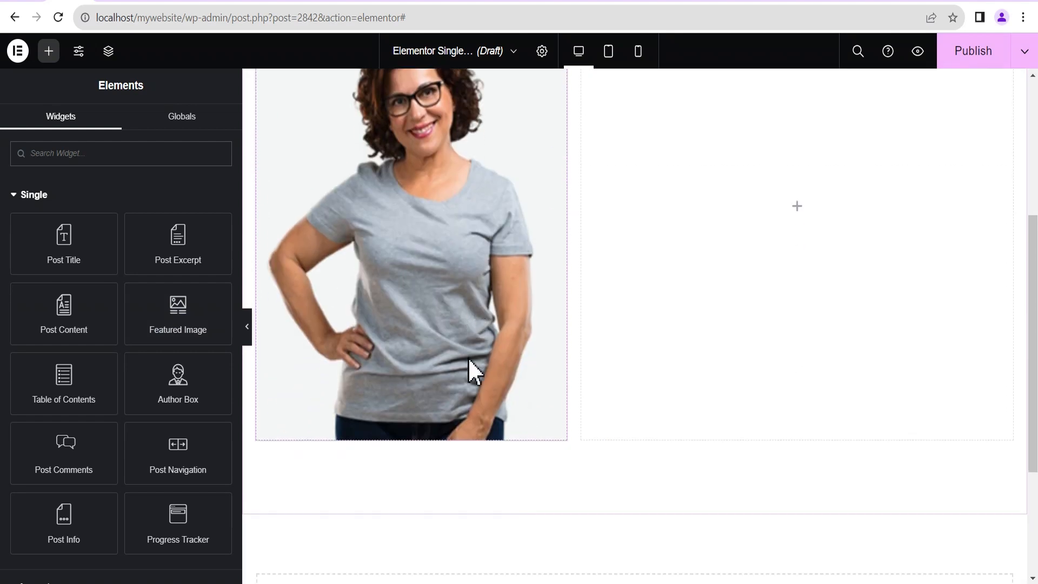
pyautogui.scroll(4, 471, 371)
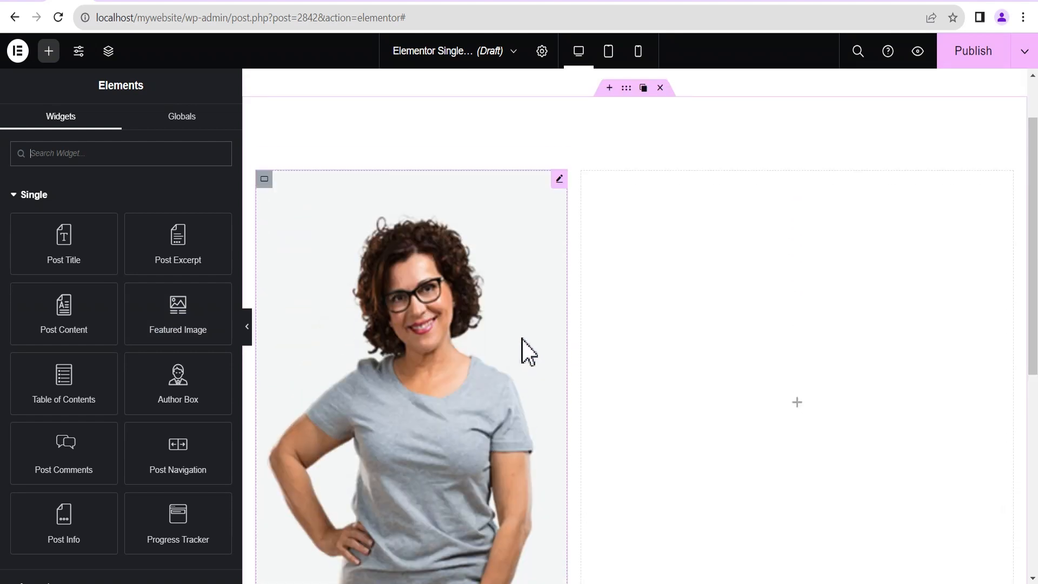
pyautogui.click(797, 402)
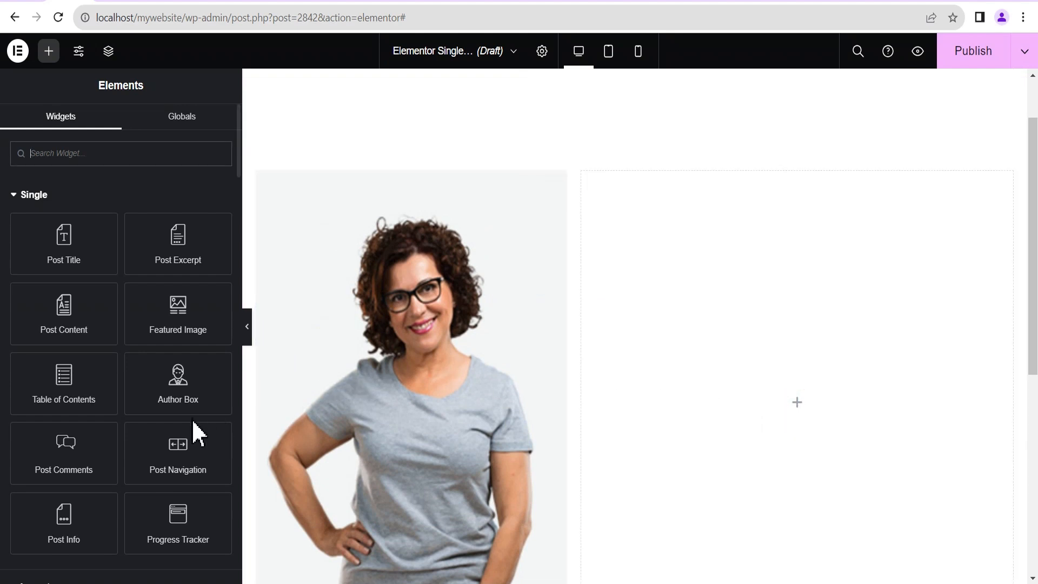
pyautogui.moveTo(64, 319); pyautogui.dragTo(758, 394)
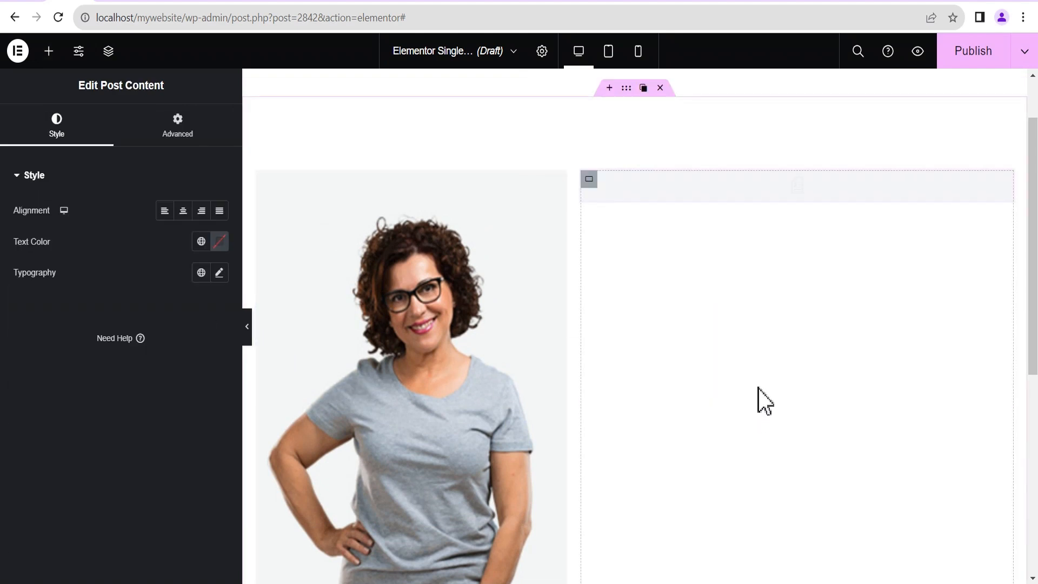
# Style the Featured Image at 500 px width, 500 px height, with Object Fit Cover.
pyautogui.scroll(-3, 691, 343)
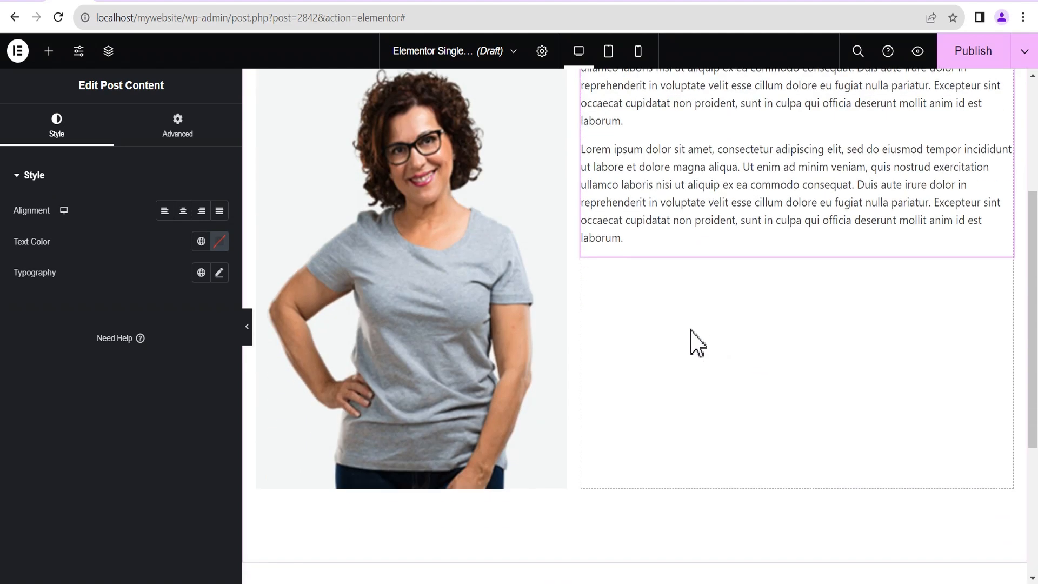
pyautogui.scroll(2, 697, 340)
pyautogui.scroll(-2, 698, 337)
pyautogui.scroll(3, 518, 308)
pyautogui.click(559, 179)
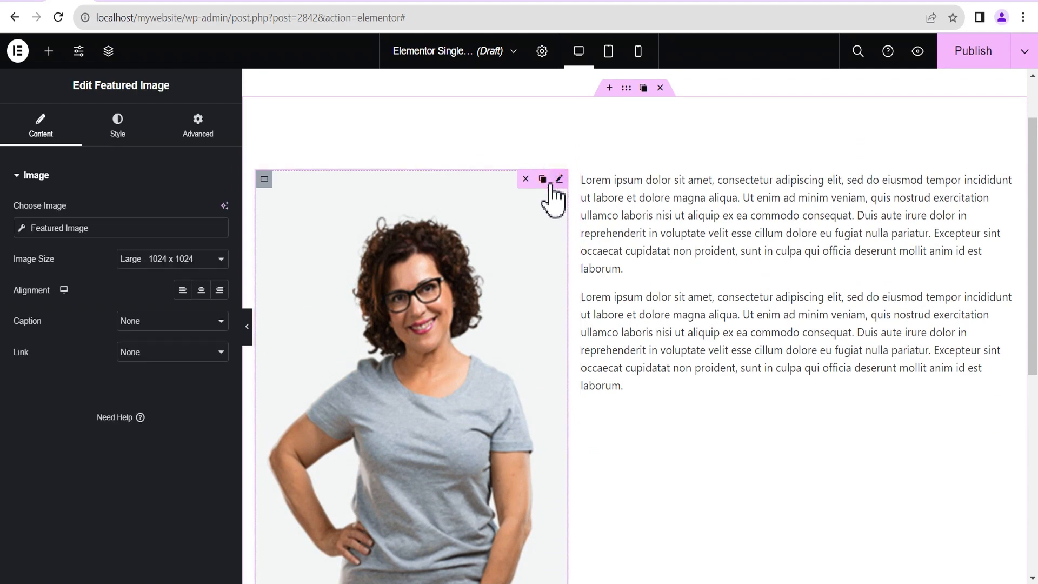
pyautogui.click(118, 127)
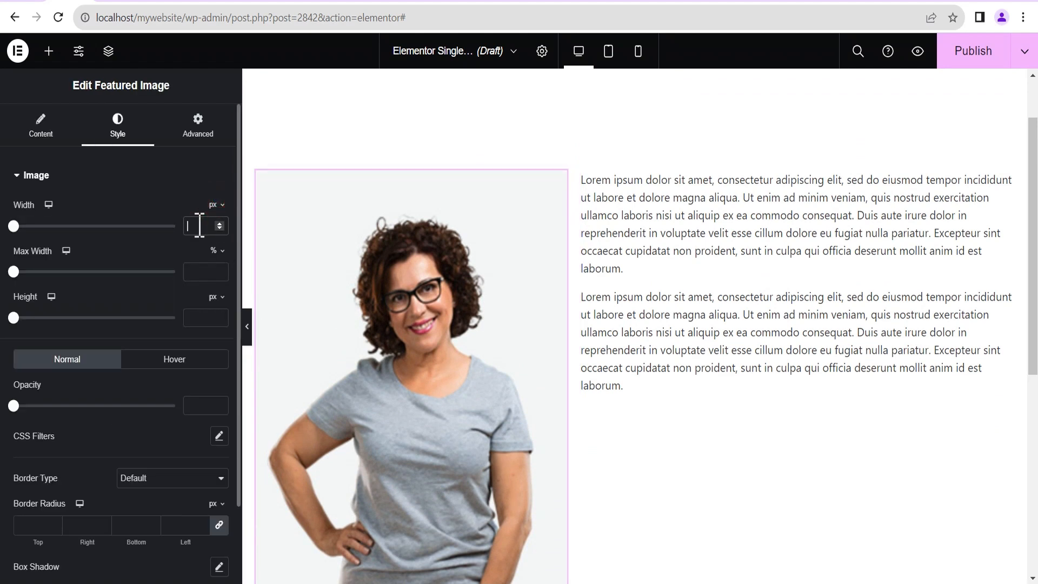
pyautogui.write('500')
pyautogui.write('500')
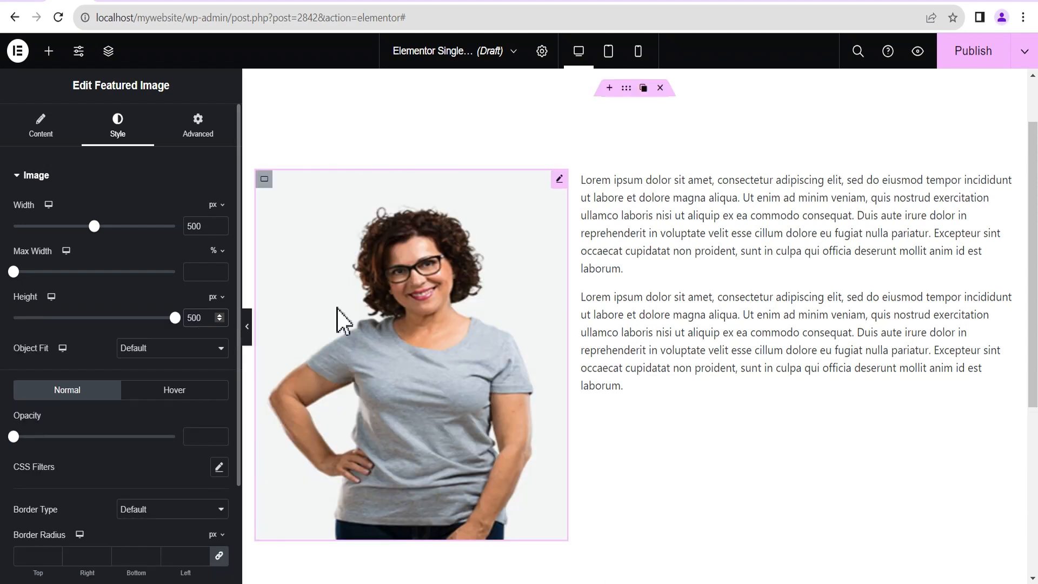
pyautogui.click(136, 350)
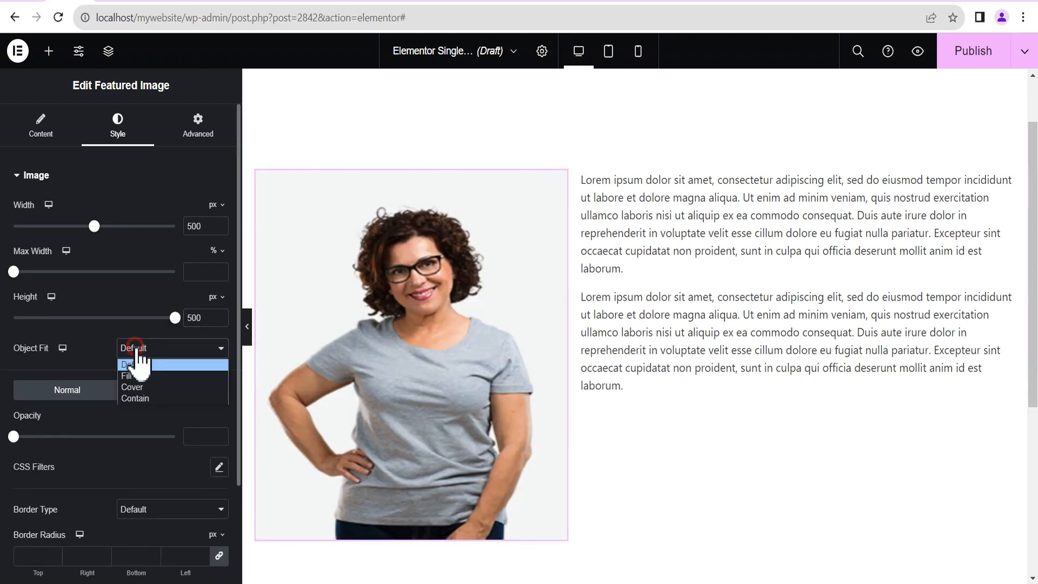
pyautogui.click(136, 387)
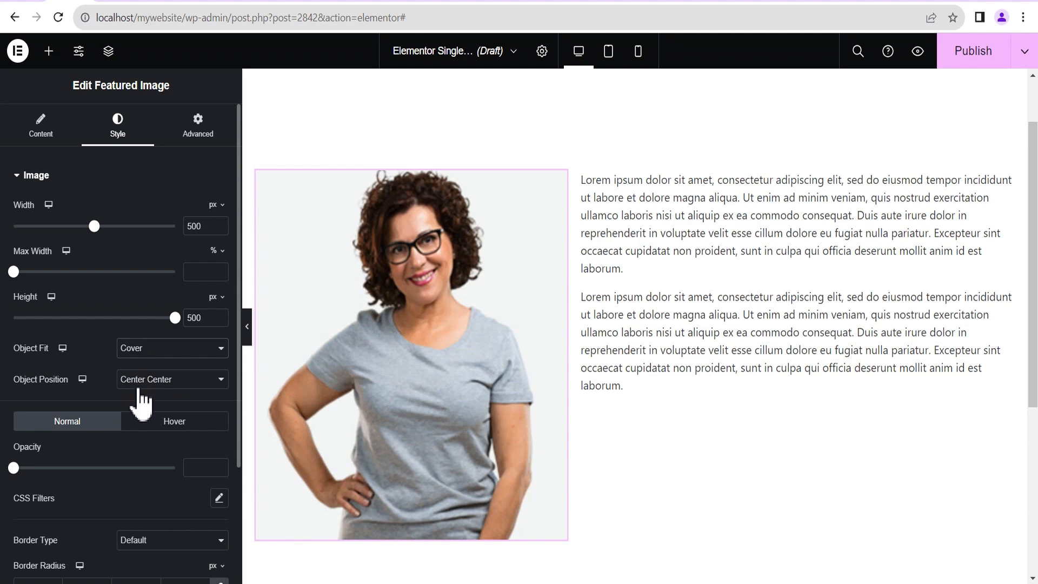
pyautogui.scroll(-3, 506, 410)
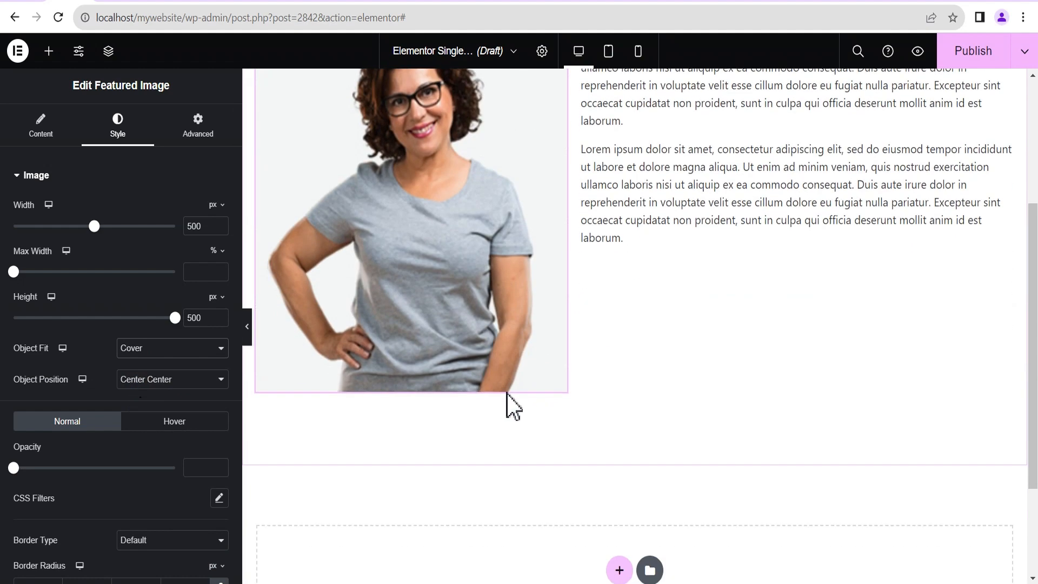
pyautogui.scroll(3, 507, 403)
pyautogui.scroll(-1, 521, 400)
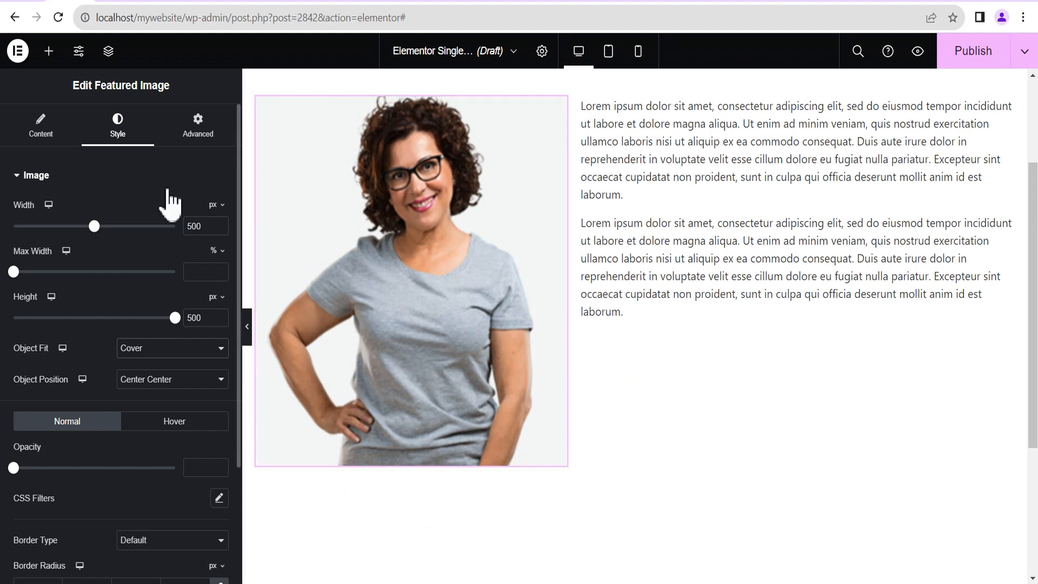
# Place a Social Icons widget under the team photo and a Post Title above Post Content.
pyautogui.click(49, 51)
pyautogui.click(90, 148)
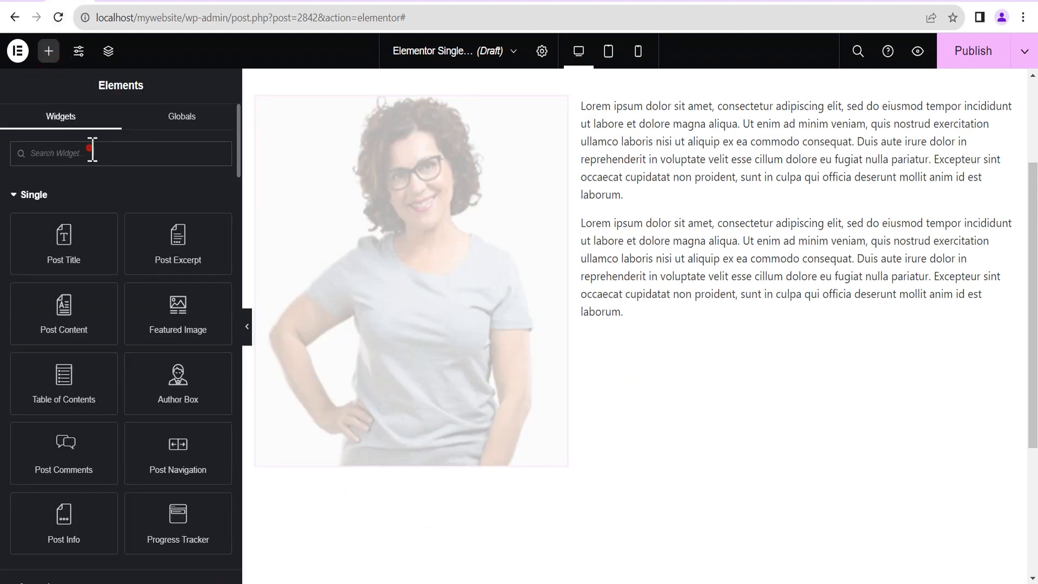
pyautogui.write('so')
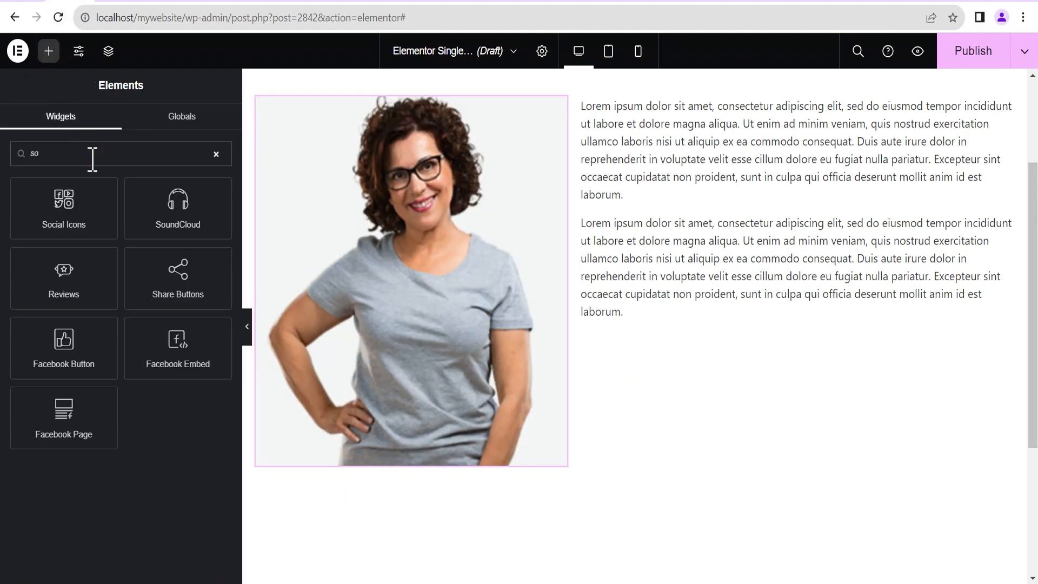
pyautogui.write('cia')
pyautogui.moveTo(83, 208); pyautogui.dragTo(447, 463)
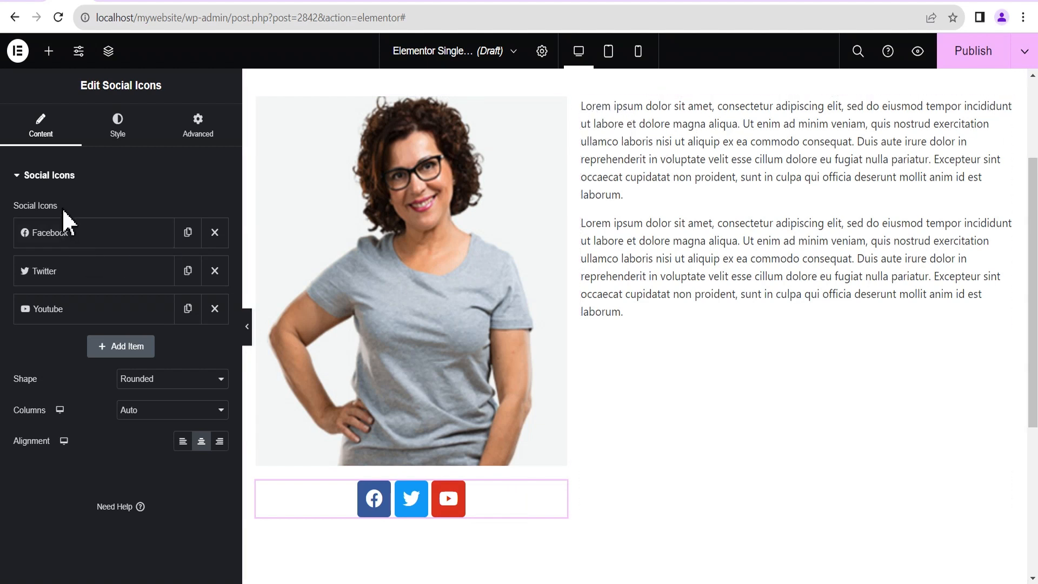
pyautogui.click(48, 51)
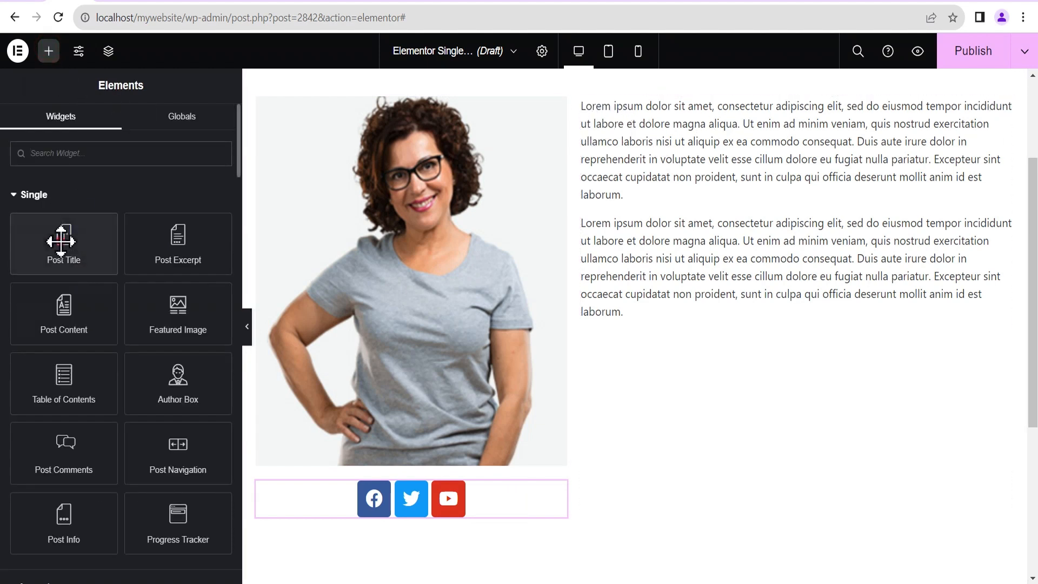
pyautogui.moveTo(60, 239); pyautogui.dragTo(799, 114)
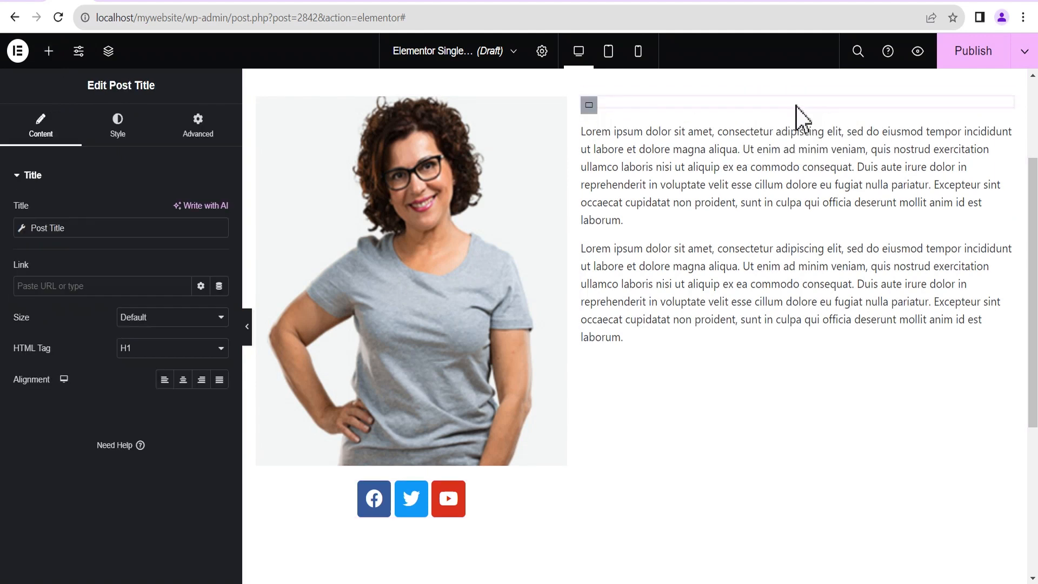
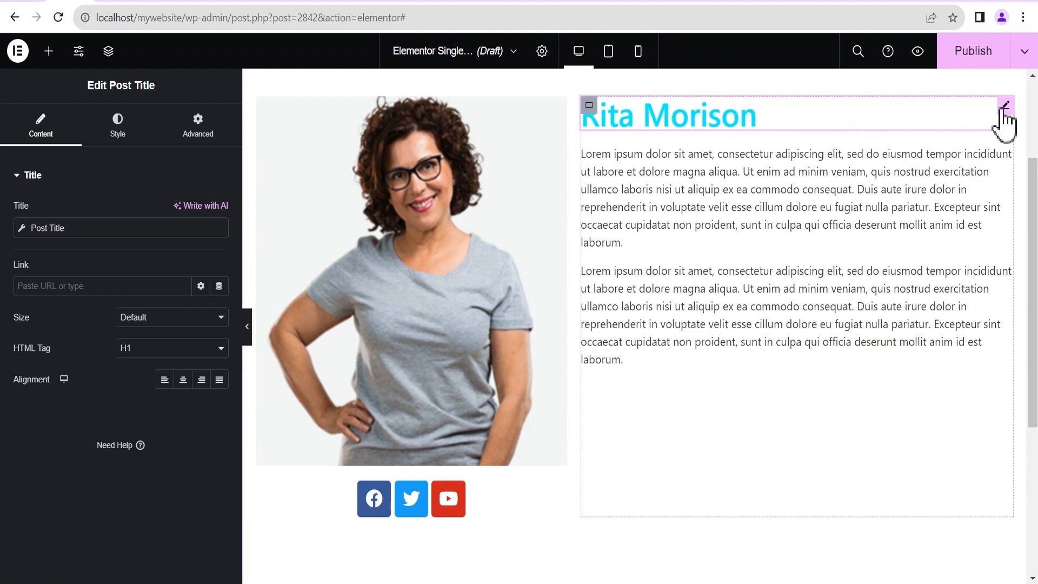
# Change the post title's text colour from cyan to black (#000000) and bring up the widget list.
pyautogui.click(119, 128)
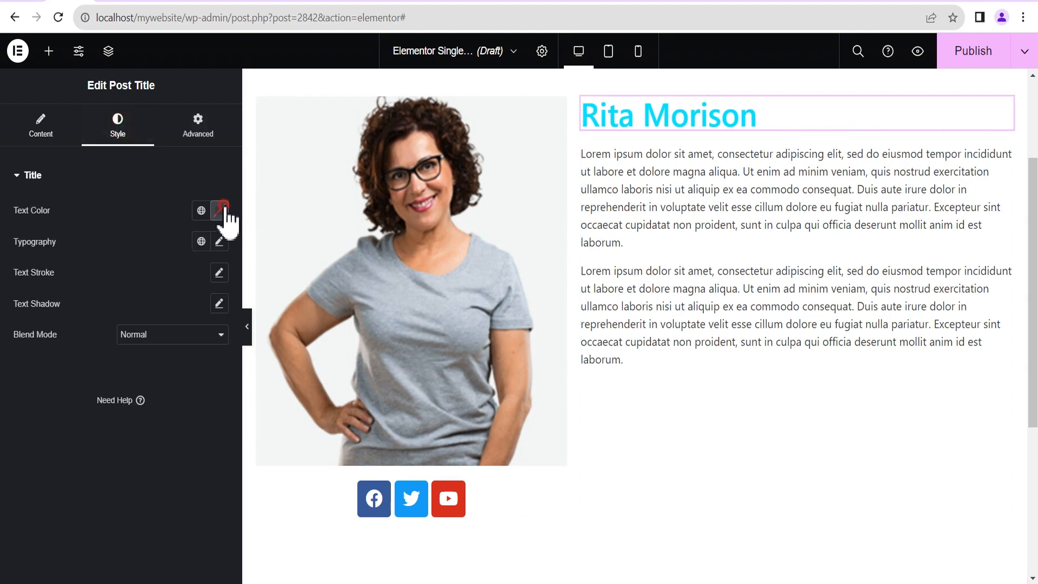
pyautogui.click(219, 210)
pyautogui.click(218, 378)
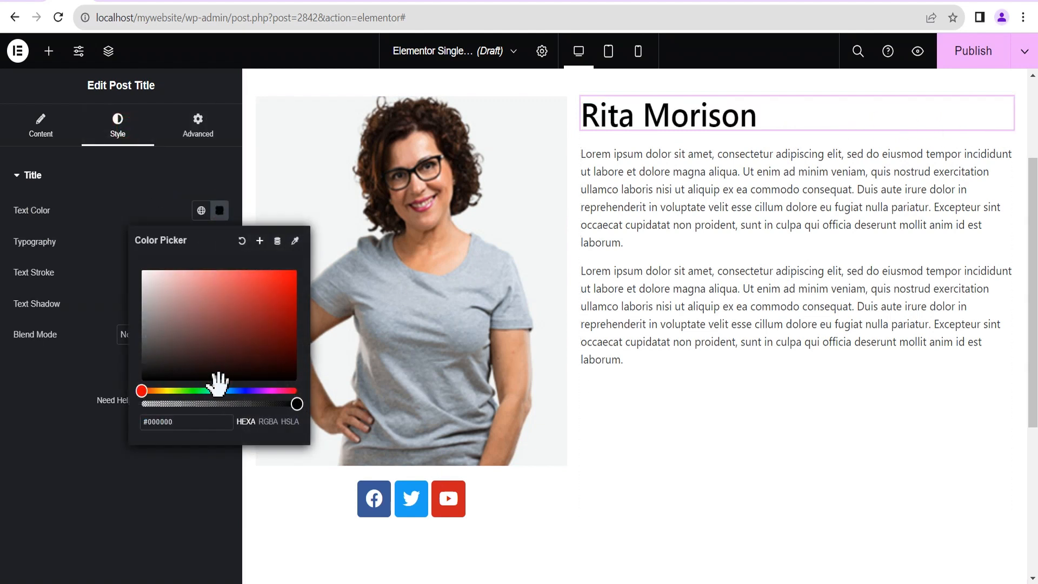
pyautogui.click(111, 207)
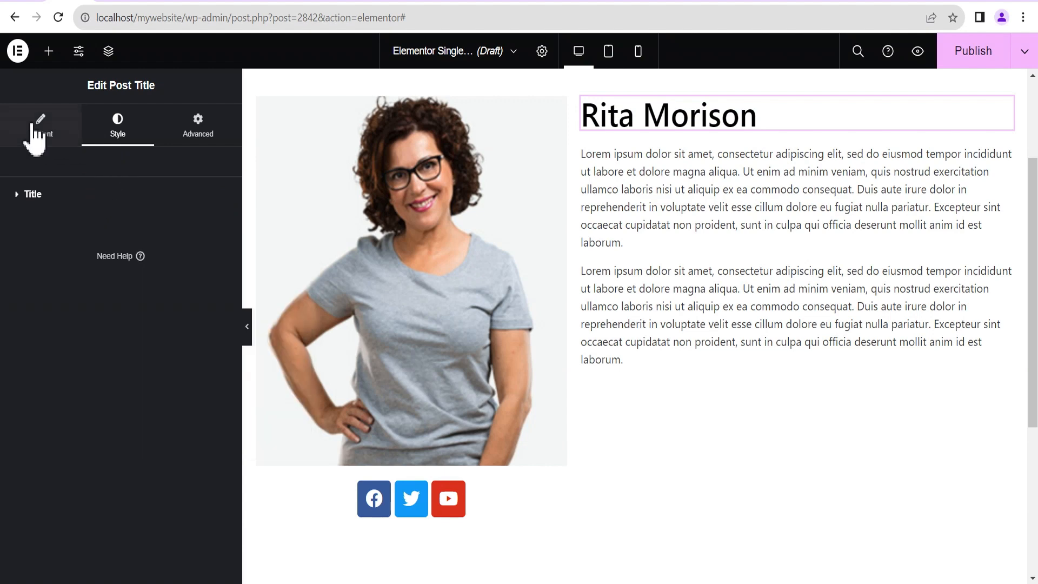
pyautogui.click(48, 51)
pyautogui.scroll(-5, 65, 351)
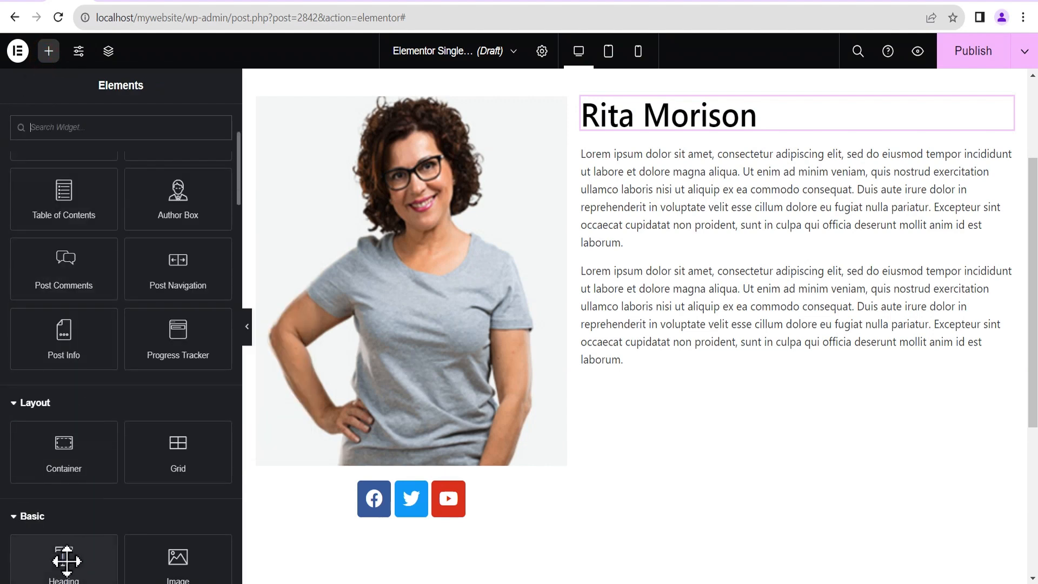
# Add a Heading under the post title that pulls the ACF Field with Key Position.
pyautogui.moveTo(66, 561); pyautogui.dragTo(701, 139)
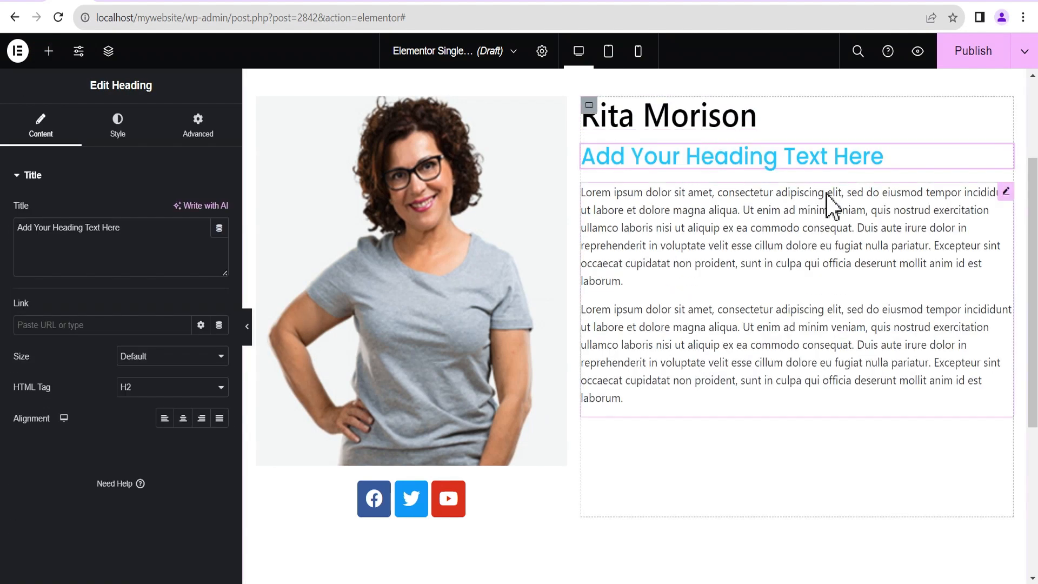
pyautogui.click(219, 228)
pyautogui.scroll(-10, 128, 412)
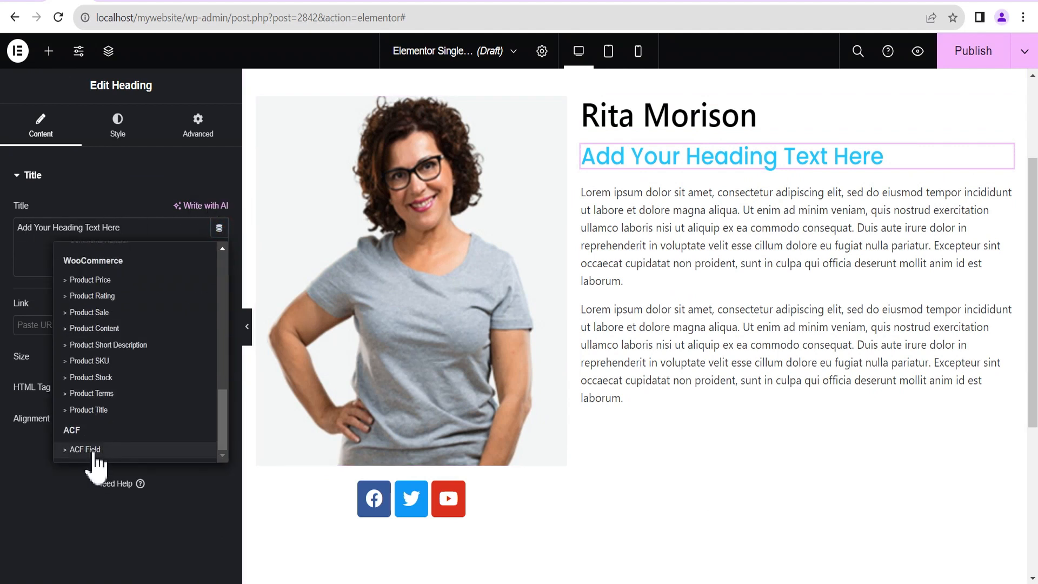
pyautogui.click(92, 449)
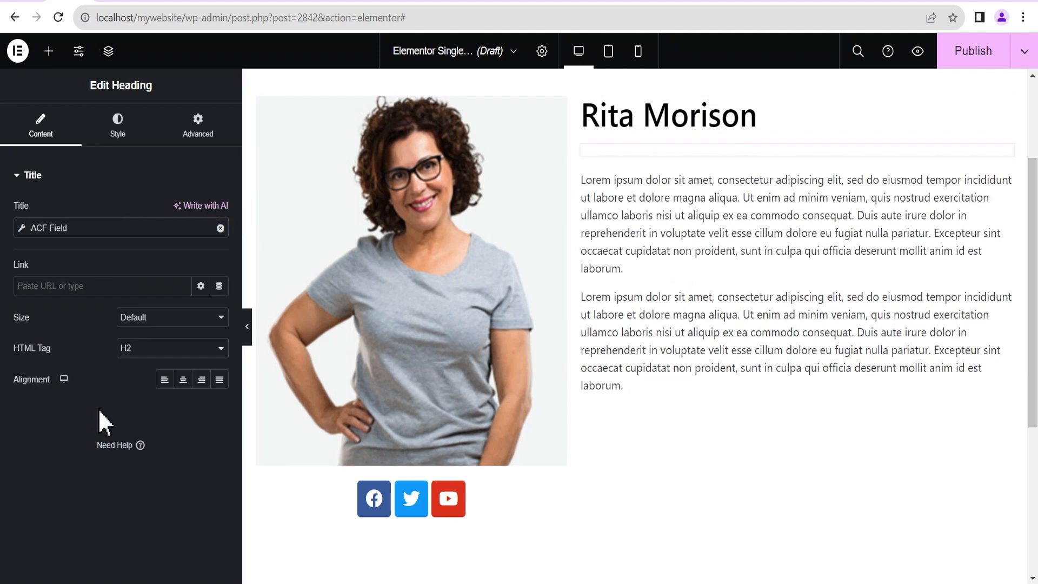
pyautogui.click(20, 227)
pyautogui.click(130, 296)
pyautogui.click(128, 333)
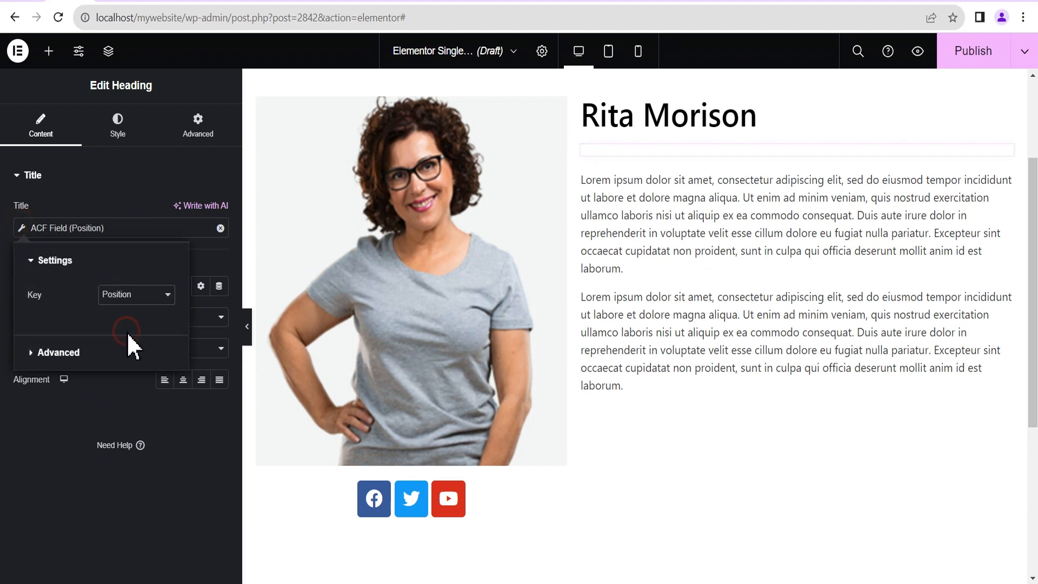
# Set the heading's ACF field Before text to 'Position'.
pyautogui.click(35, 357)
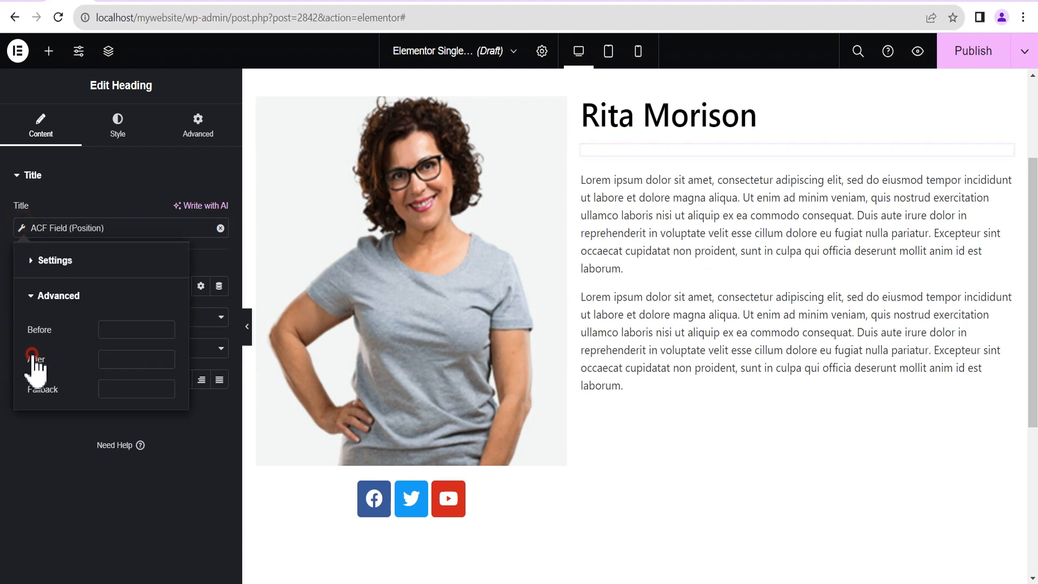
pyautogui.click(111, 329)
pyautogui.write('Position')
pyautogui.click(40, 432)
pyautogui.click(115, 139)
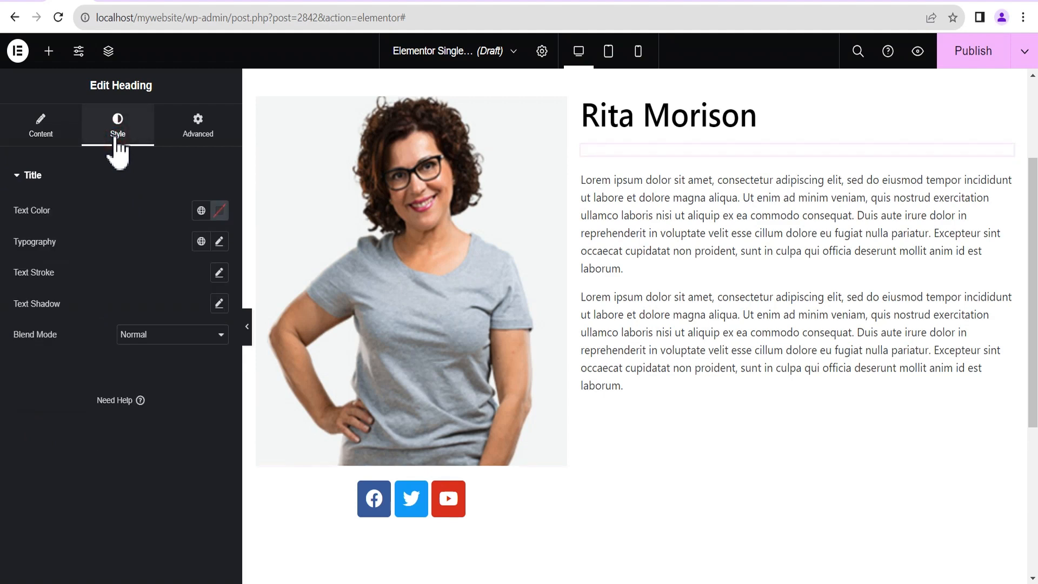
# Give the Position heading text colour #1F1F1F and typography size 20.
pyautogui.click(219, 211)
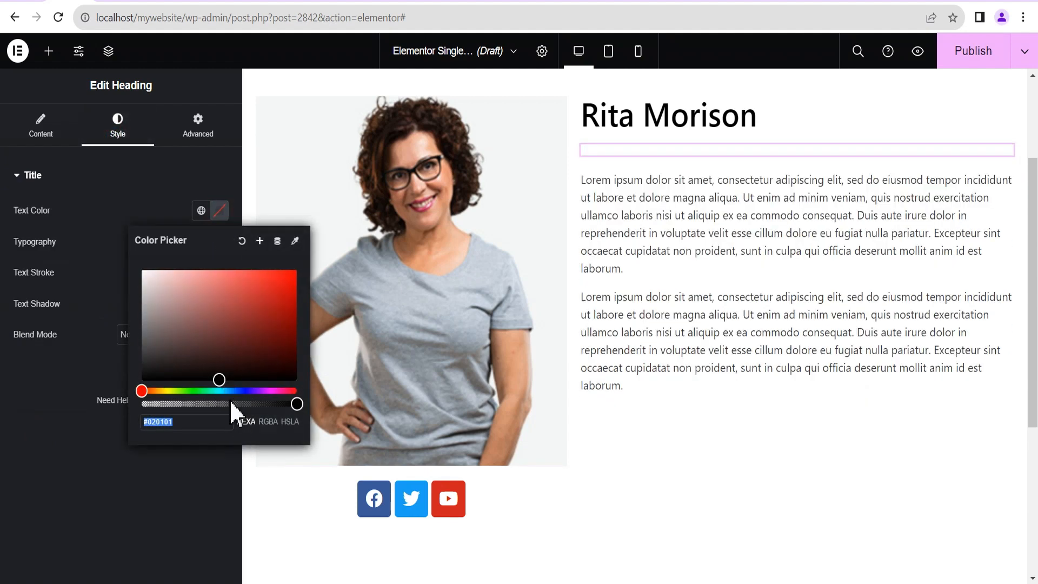
pyautogui.moveTo(220, 385); pyautogui.dragTo(147, 371)
pyautogui.click(92, 258)
pyautogui.click(218, 242)
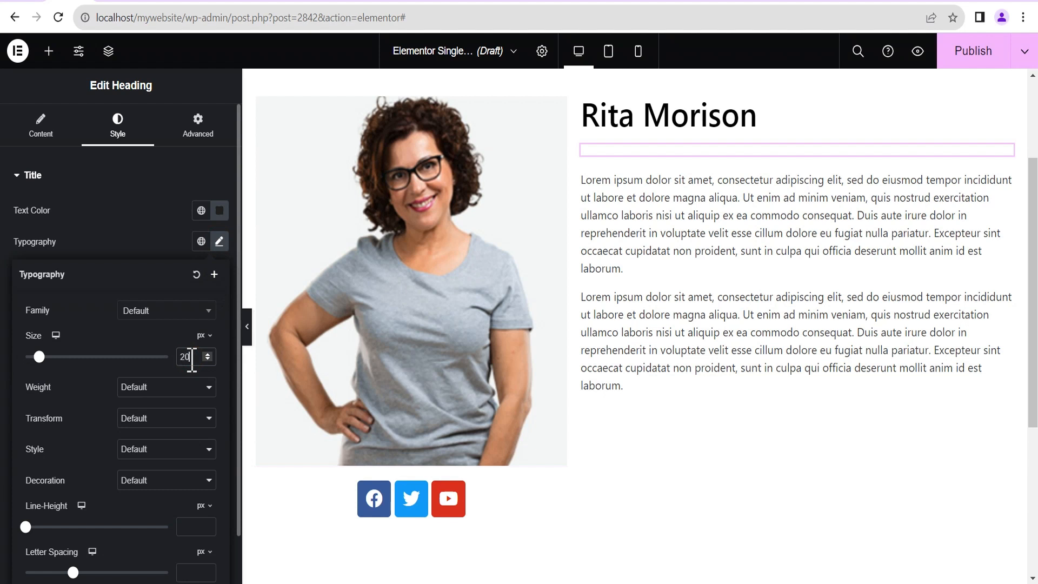
pyautogui.click(85, 232)
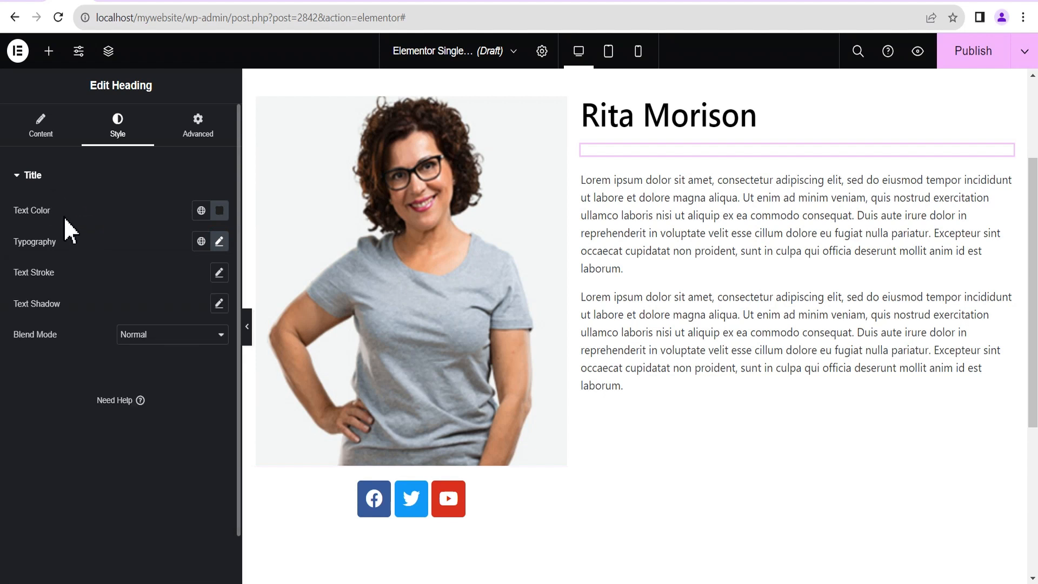
# Change the Position heading's HTML tag from H2 to H3.
pyautogui.click(39, 135)
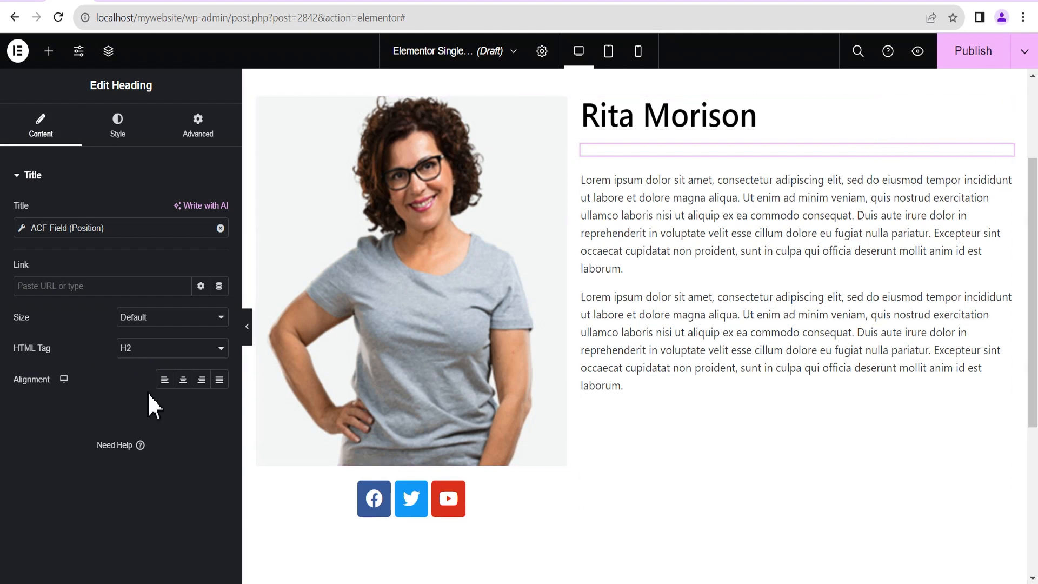
pyautogui.click(136, 347)
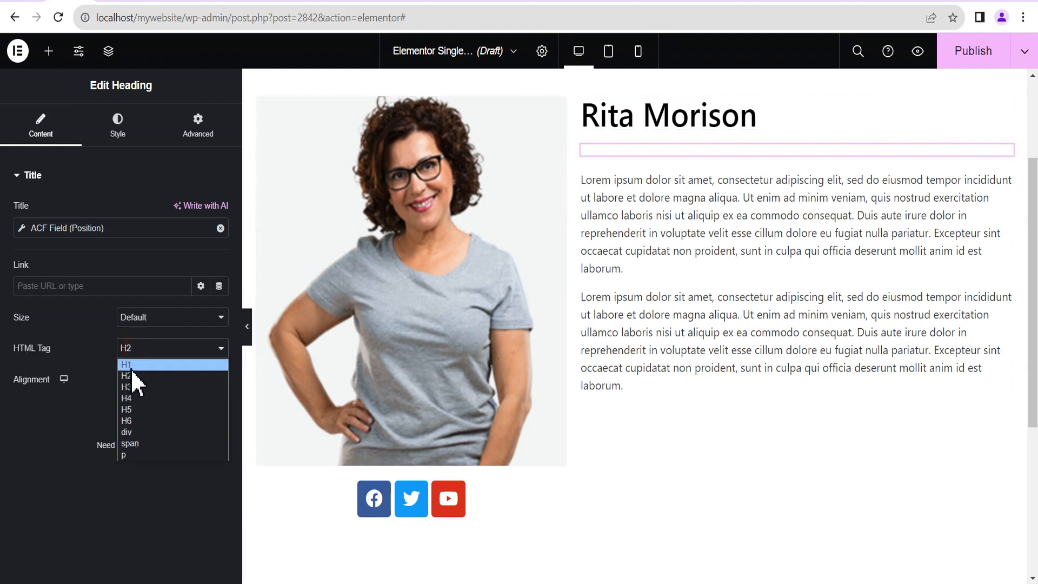
pyautogui.click(130, 387)
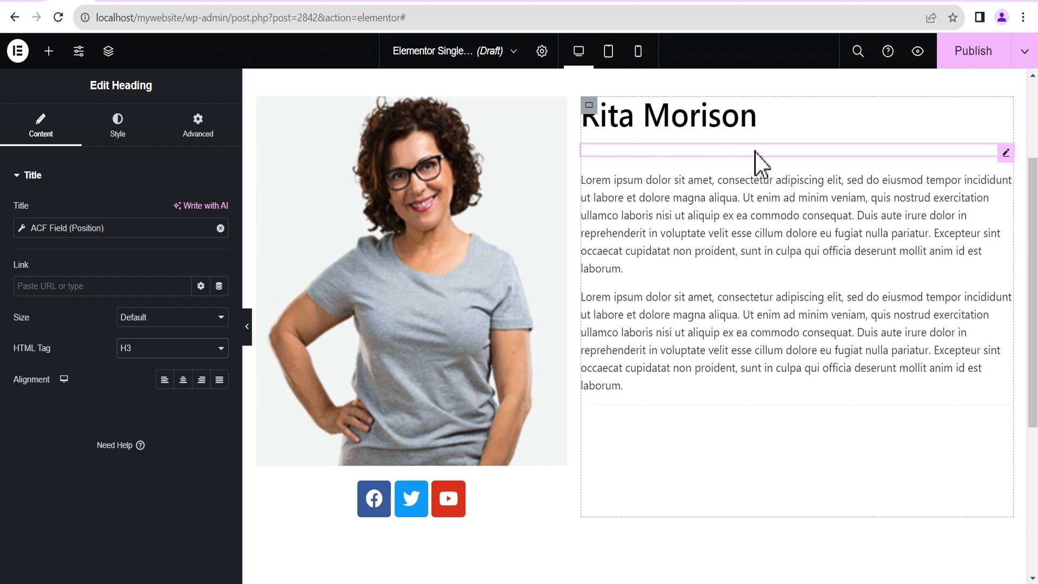
pyautogui.scroll(-1, 343, 424)
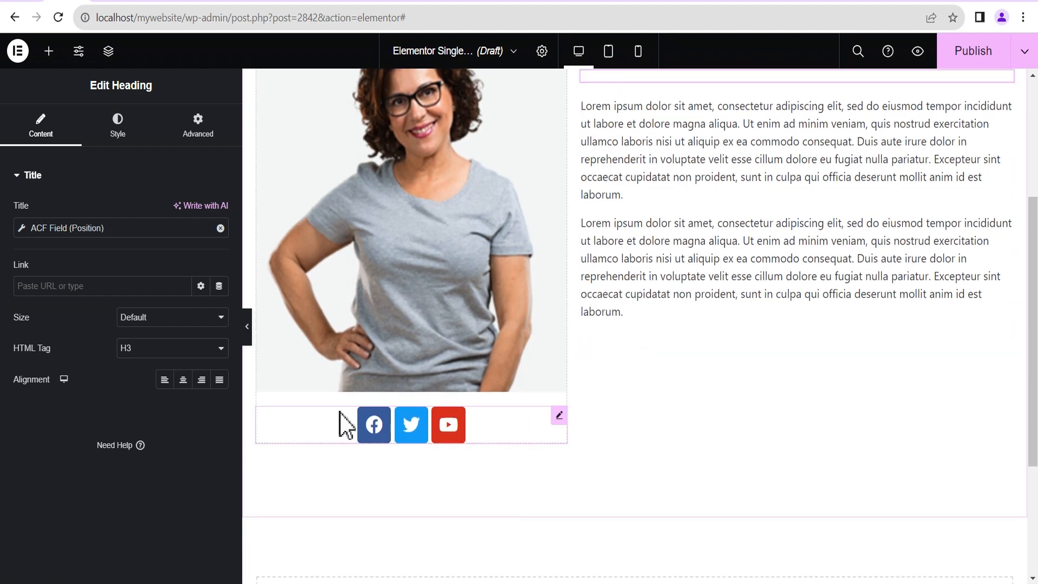
# Link the Facebook social icon to the ACF URL Field with Key Facebook.
pyautogui.click(559, 417)
pyautogui.click(72, 232)
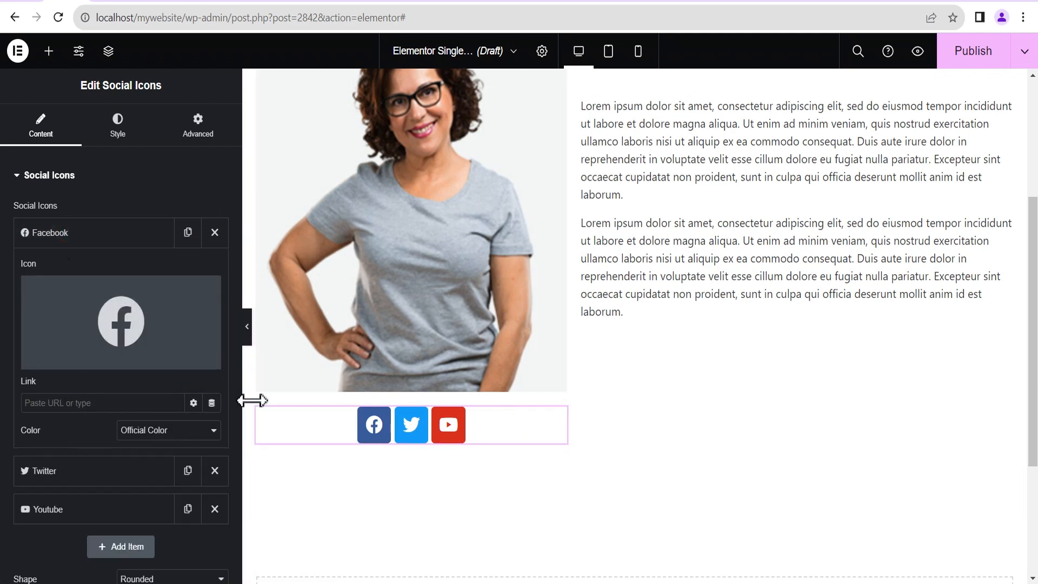
pyautogui.click(211, 403)
pyautogui.scroll(-5, 74, 313)
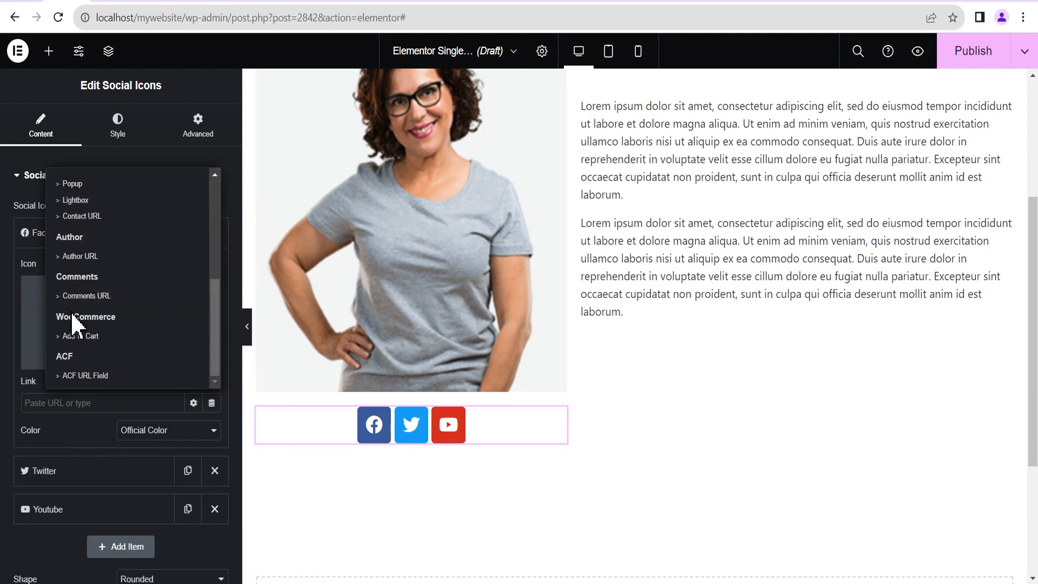
pyautogui.click(81, 375)
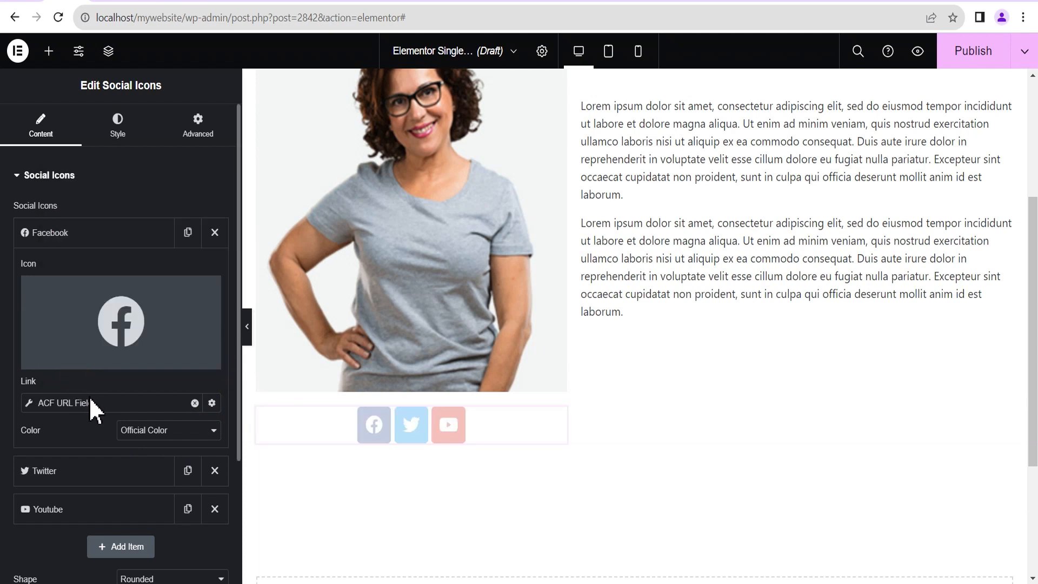
pyautogui.click(30, 404)
pyautogui.click(140, 470)
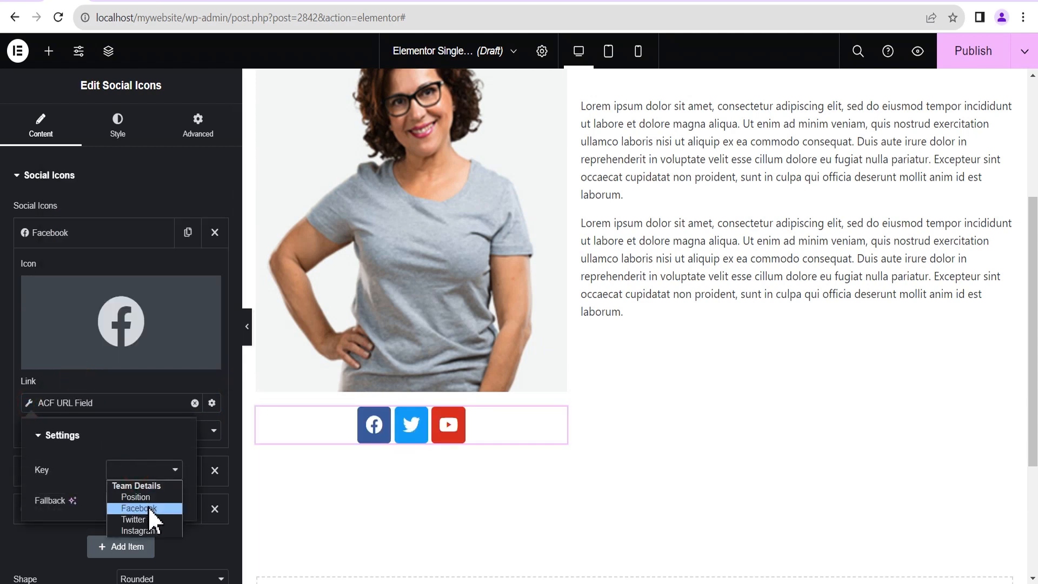
pyautogui.click(148, 508)
pyautogui.click(89, 240)
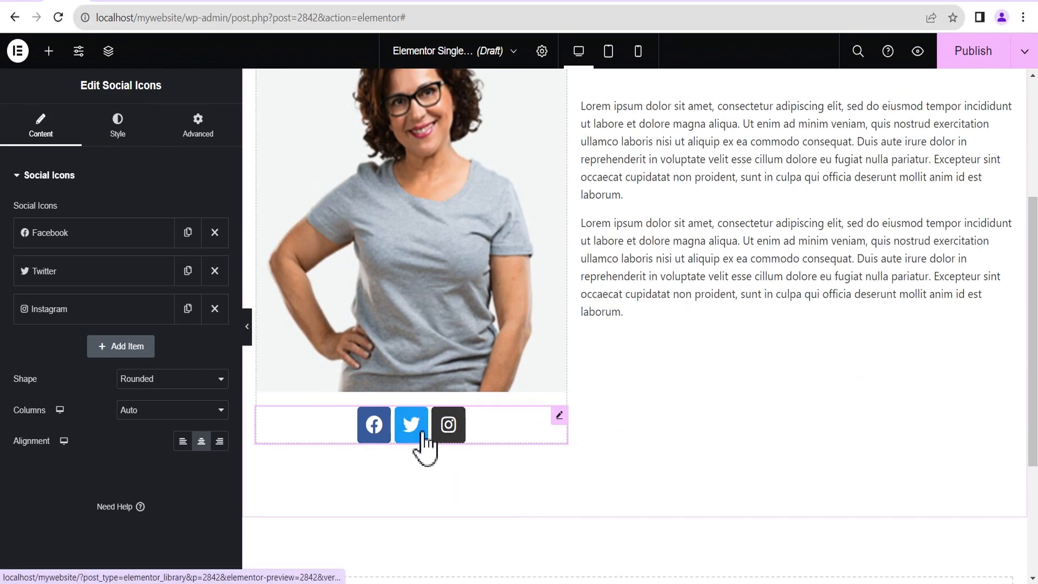
pyautogui.scroll(2, 783, 424)
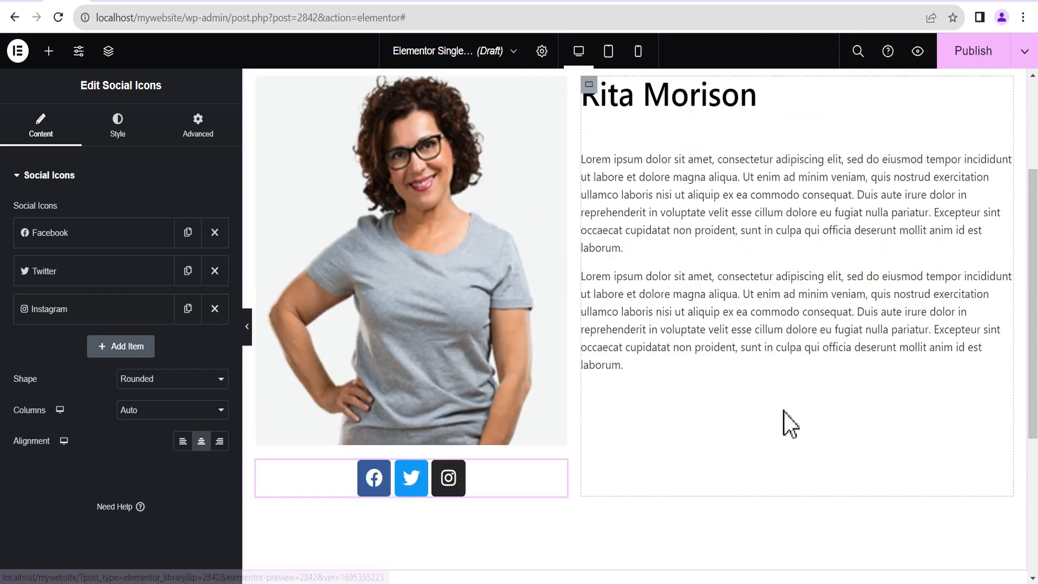
# Collapse the Elementor sidebar and scroll the full-width preview of photo, title, bio and icons.
pyautogui.click(247, 332)
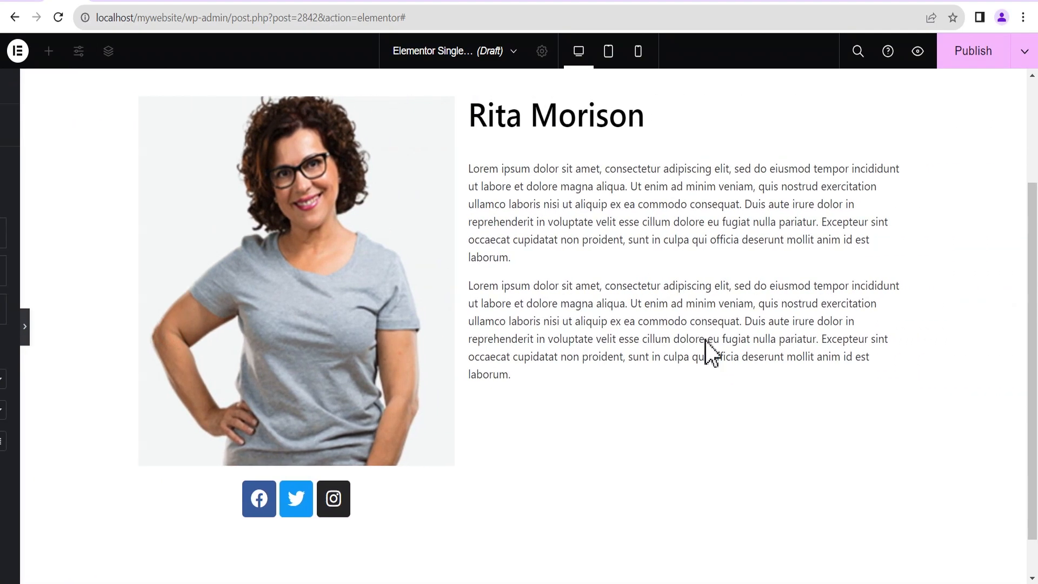
pyautogui.scroll(4, 712, 350)
pyautogui.scroll(-4, 712, 348)
pyautogui.scroll(4, 712, 348)
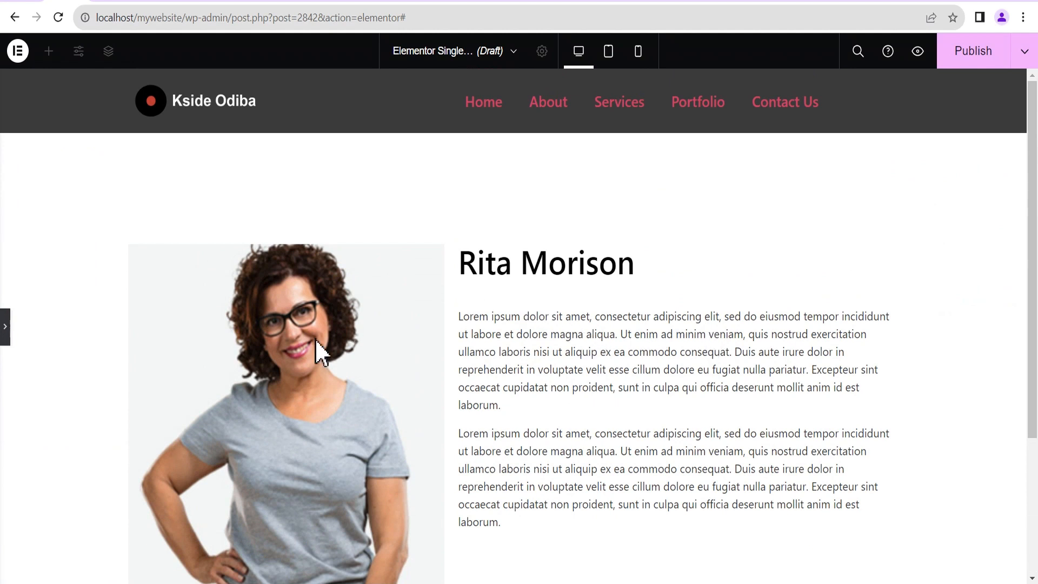
pyautogui.scroll(-3, 479, 324)
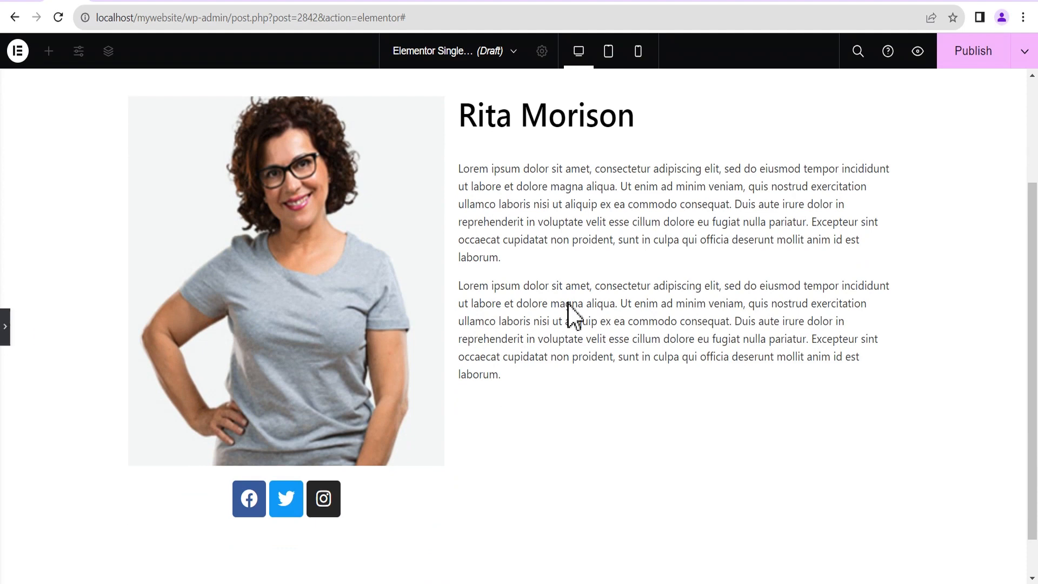
# Add a display condition Include Teams, All to the template and Save & Close.
pyautogui.click(977, 60)
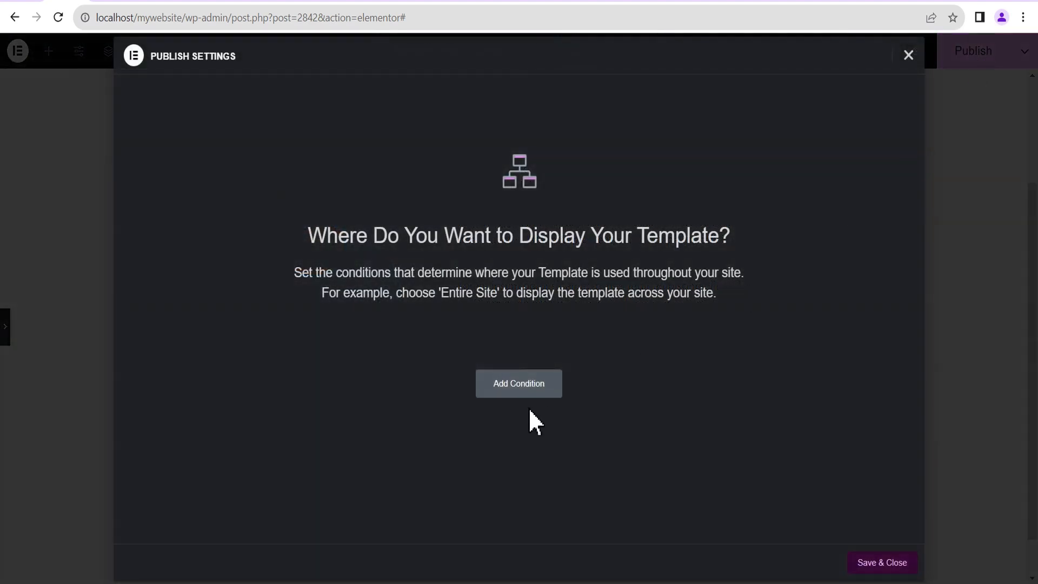
pyautogui.click(498, 385)
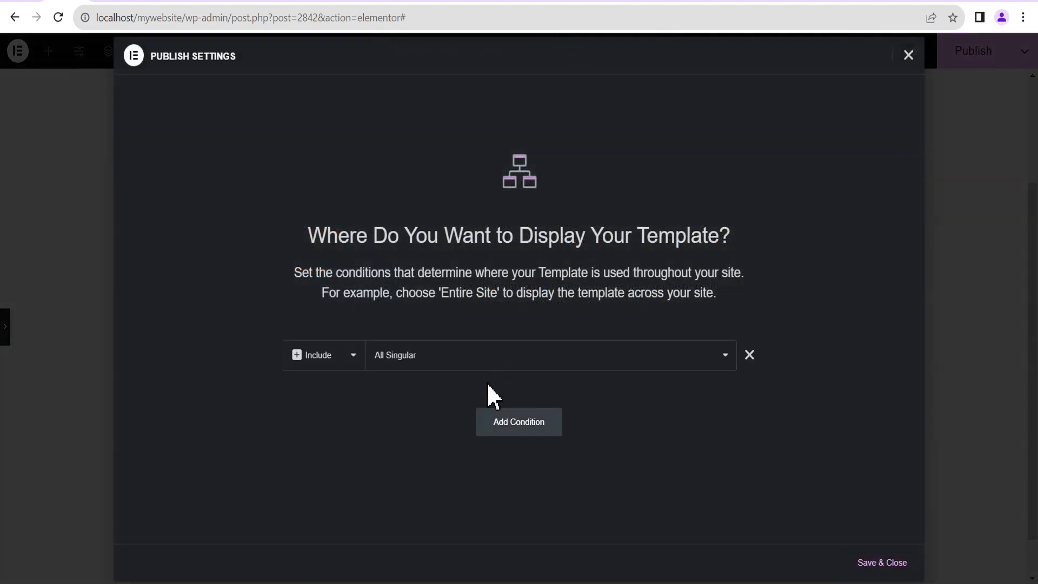
pyautogui.click(411, 357)
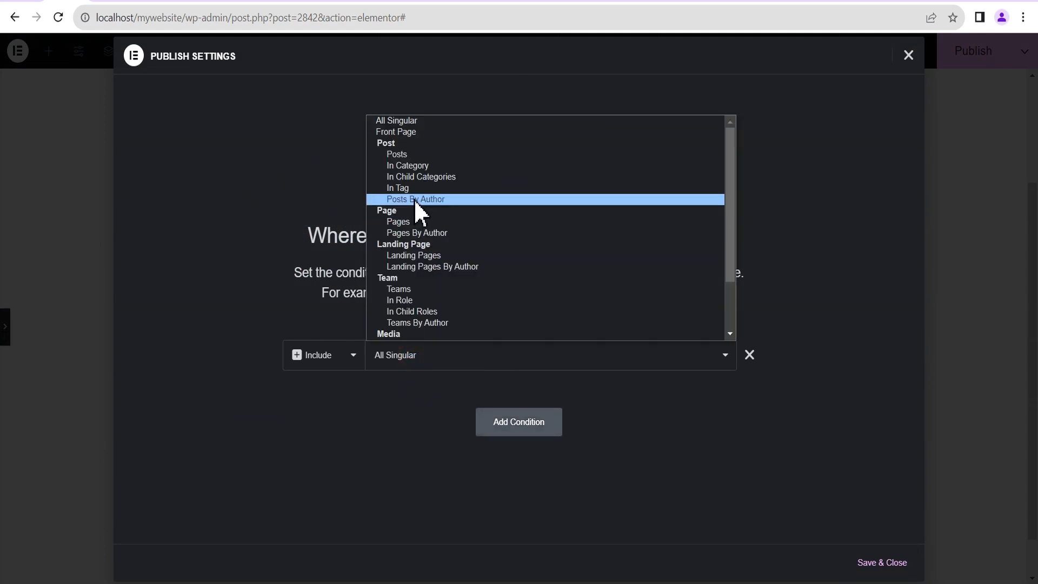
pyautogui.scroll(-2, 412, 211)
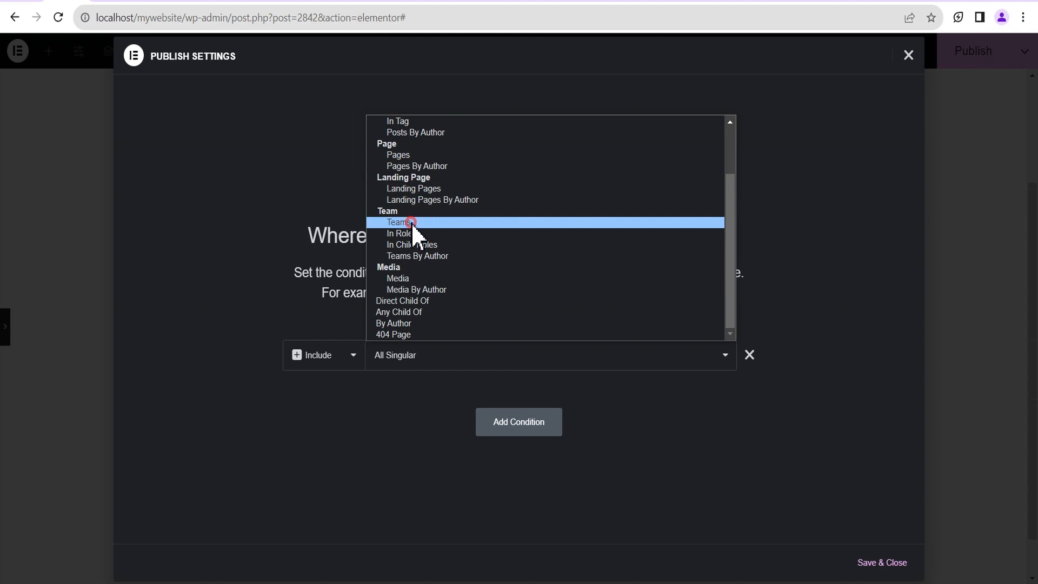
pyautogui.click(411, 223)
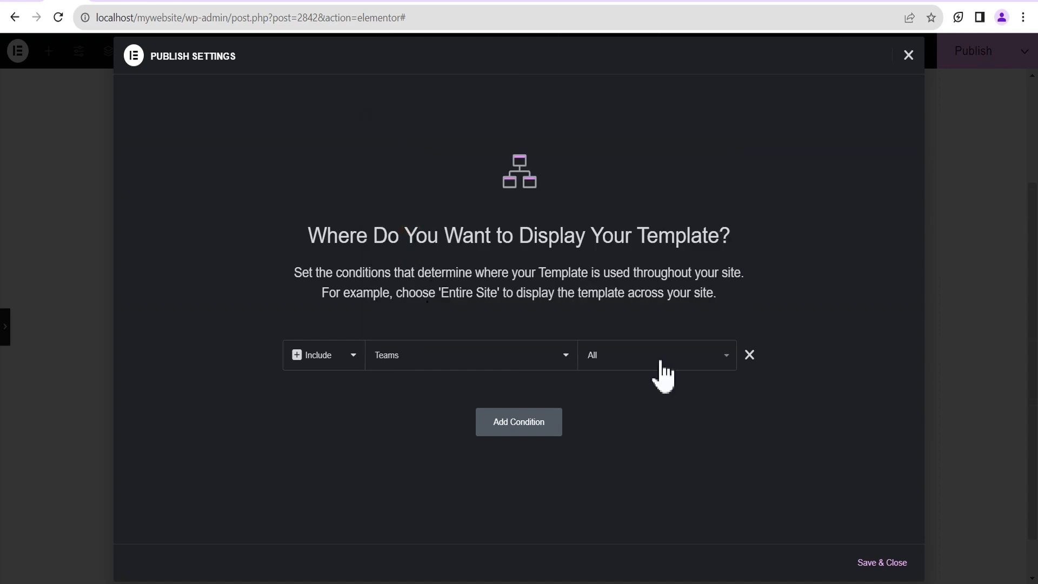
pyautogui.click(883, 563)
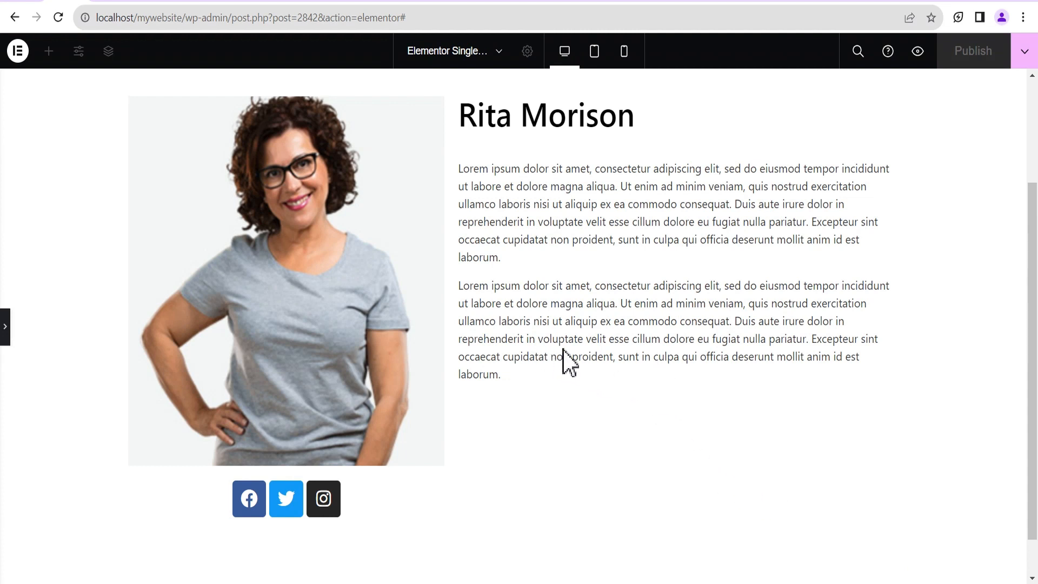
pyautogui.click(147, 2)
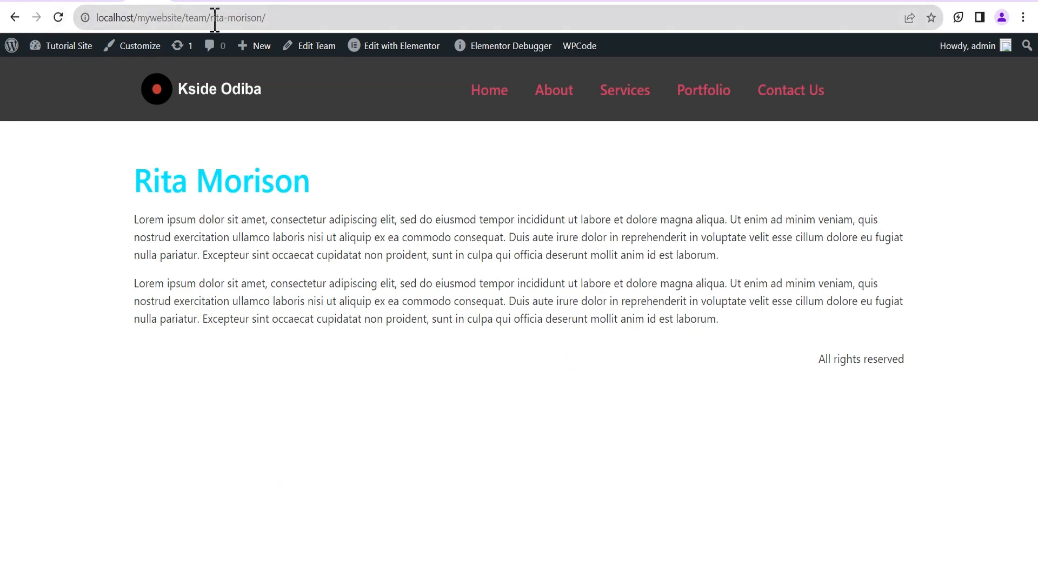
pyautogui.moveTo(209, 18); pyautogui.dragTo(413, 18)
pyautogui.press('BackSpace')
pyautogui.press('Return')
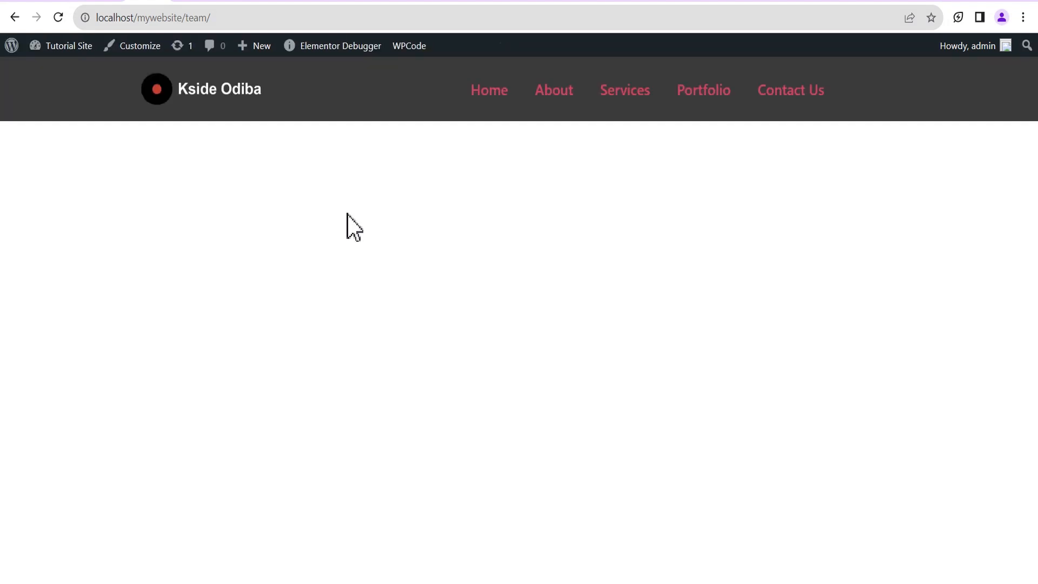
pyautogui.scroll(-3, 367, 221)
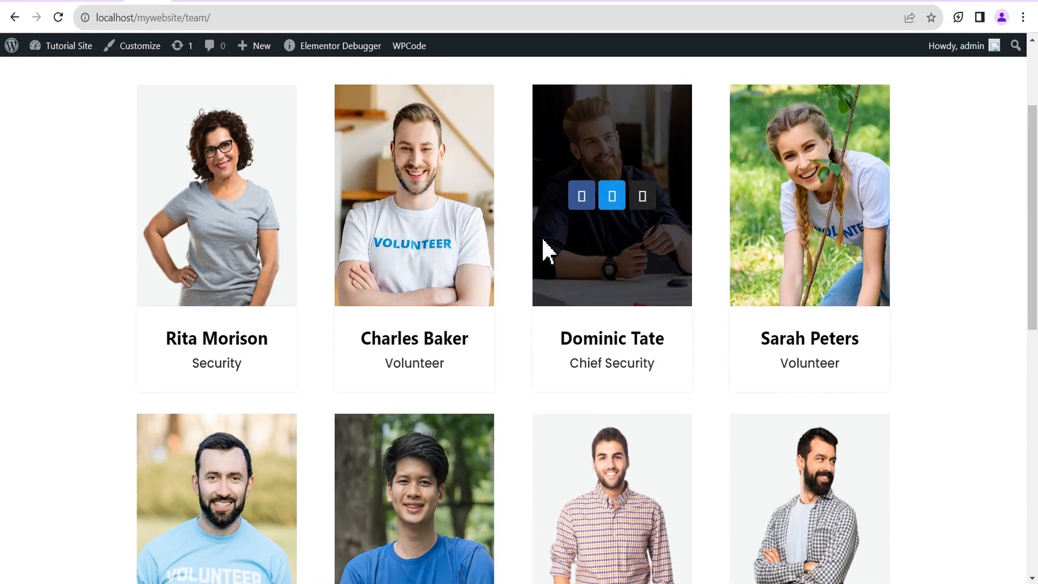
pyautogui.scroll(-4, 815, 238)
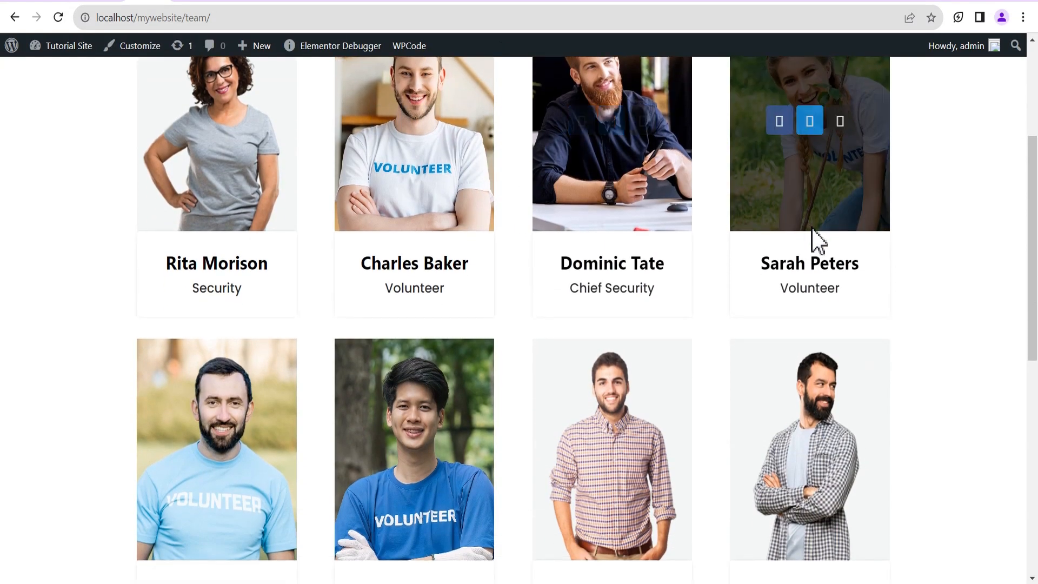
pyautogui.scroll(5, 922, 245)
pyautogui.scroll(-4, 899, 250)
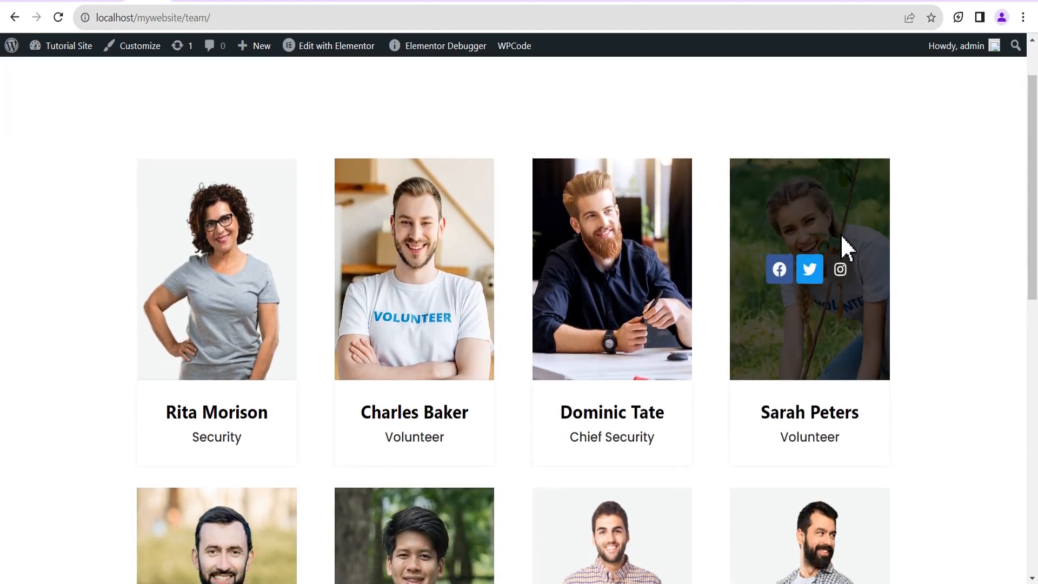
pyautogui.scroll(-1, 432, 195)
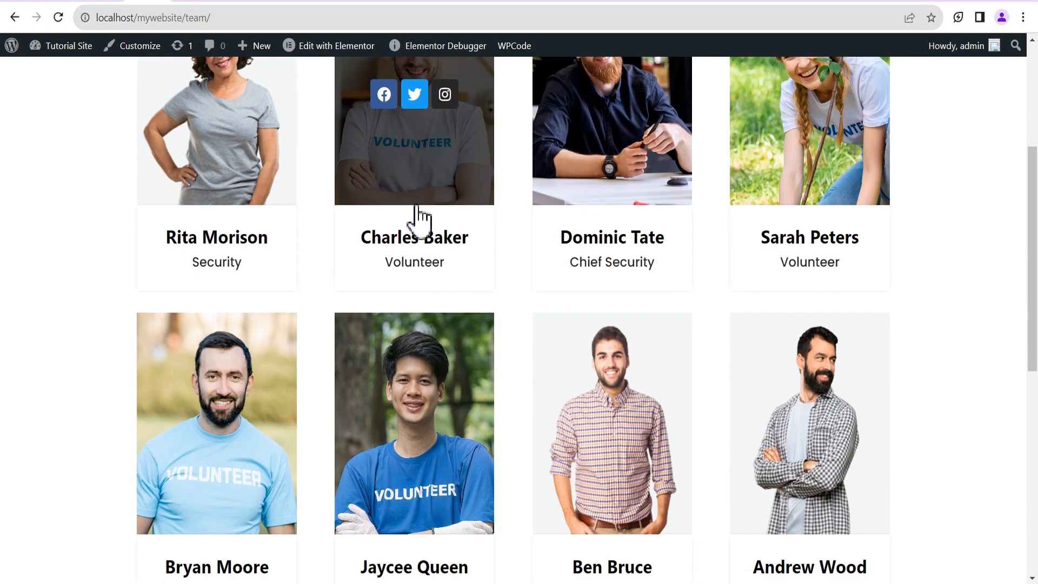
pyautogui.scroll(2, 410, 197)
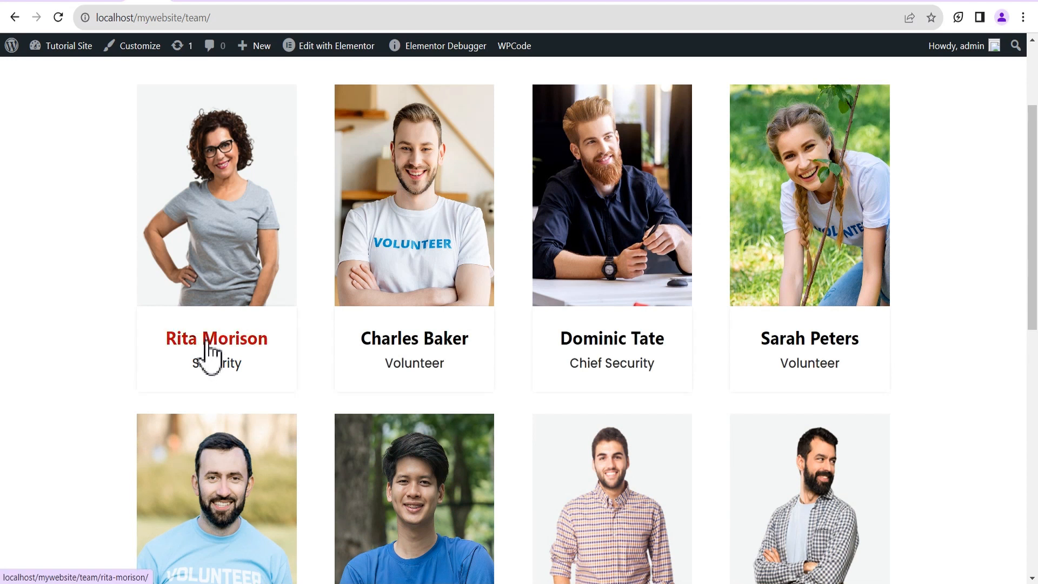
pyautogui.click(215, 339)
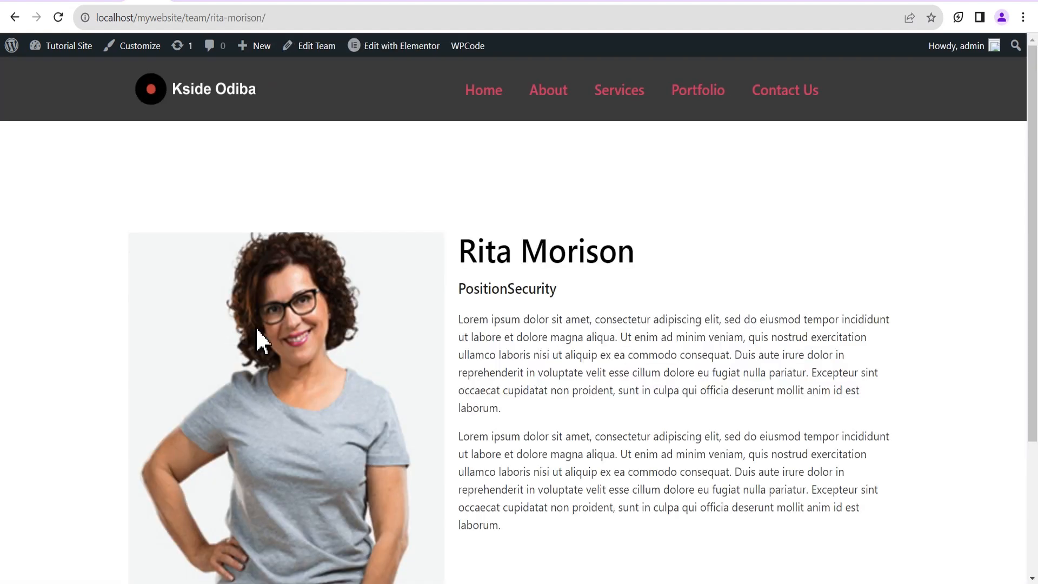
pyautogui.scroll(-3, 600, 297)
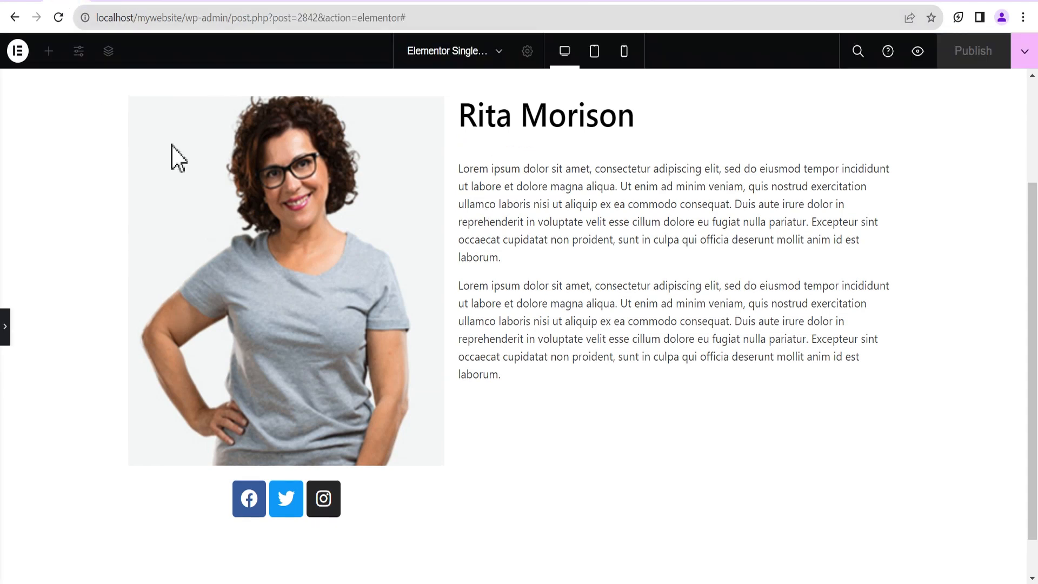
# Change the position heading's Before text to 'Position: ' and publish the template.
pyautogui.click(4, 327)
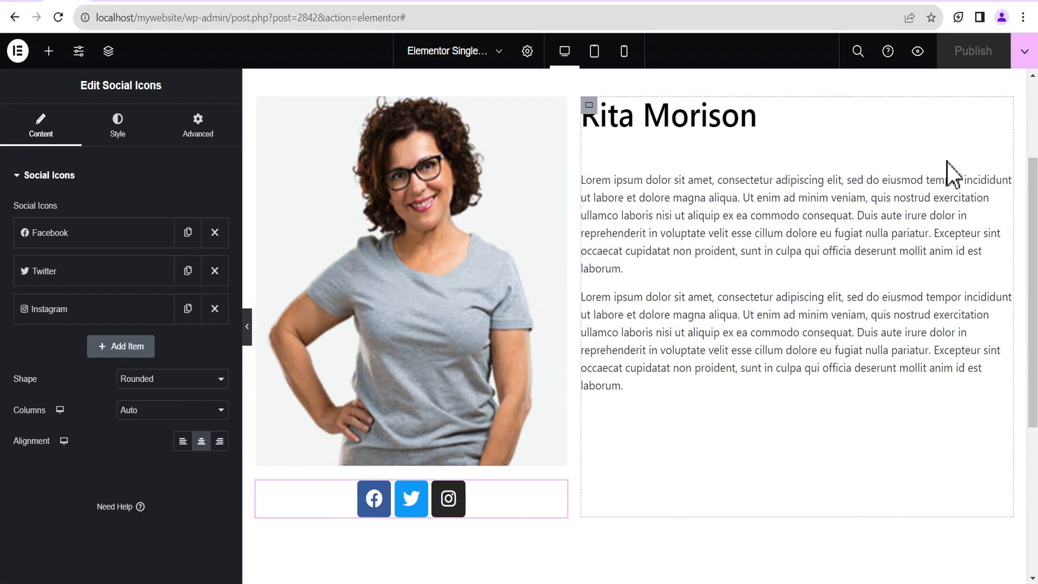
pyautogui.click(1006, 154)
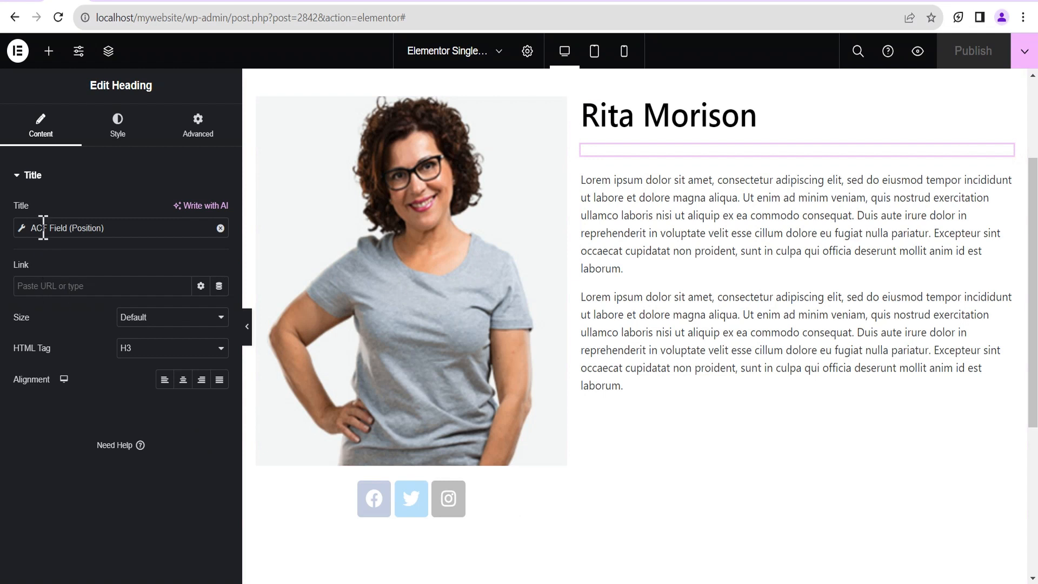
pyautogui.click(21, 228)
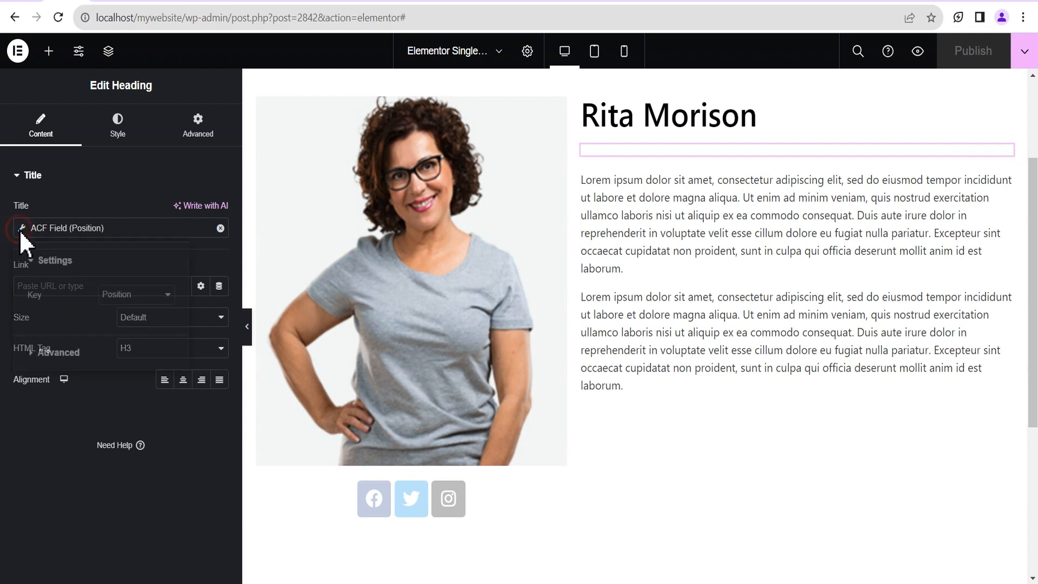
pyautogui.click(54, 353)
pyautogui.click(133, 329)
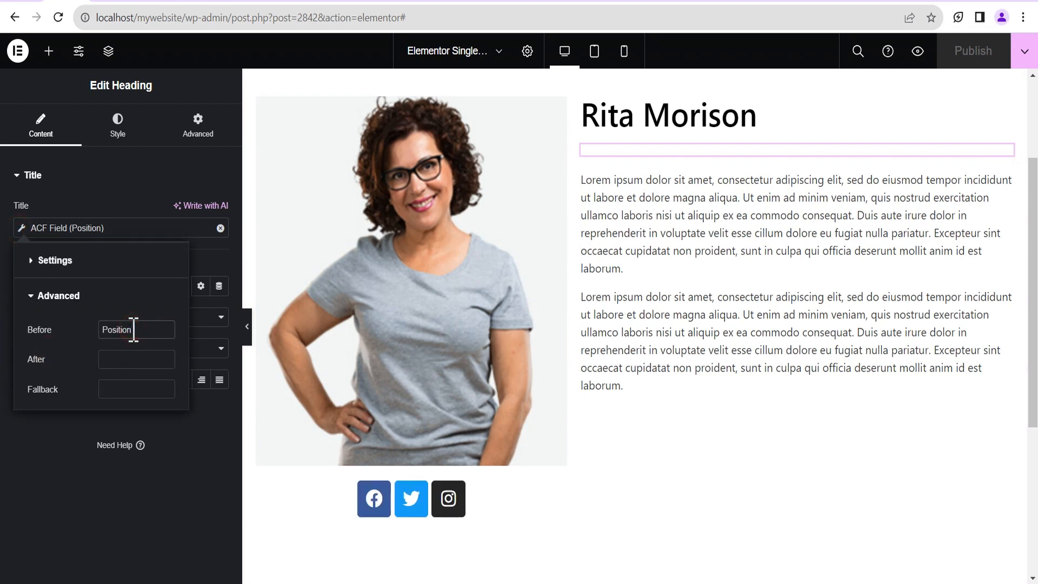
pyautogui.write(':')
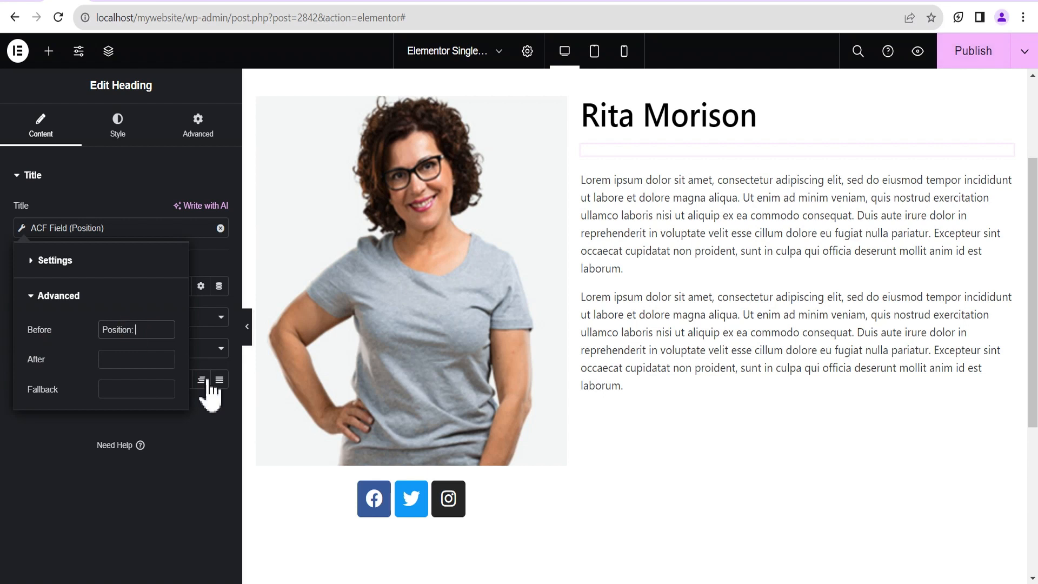
pyautogui.click(979, 55)
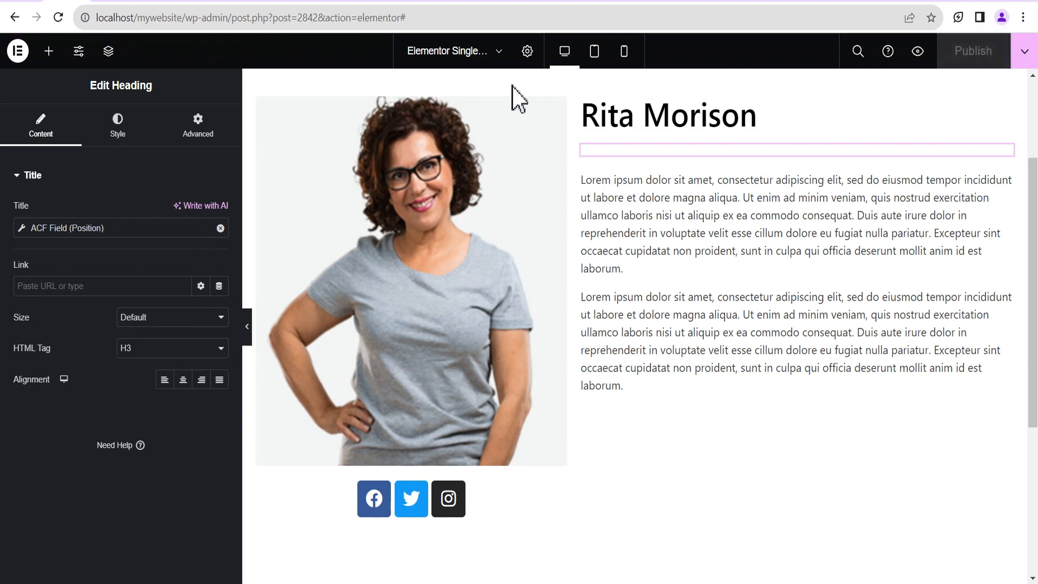
# Reload the front-end team member page to confirm the 'Position:' label appears.
pyautogui.click(153, 4)
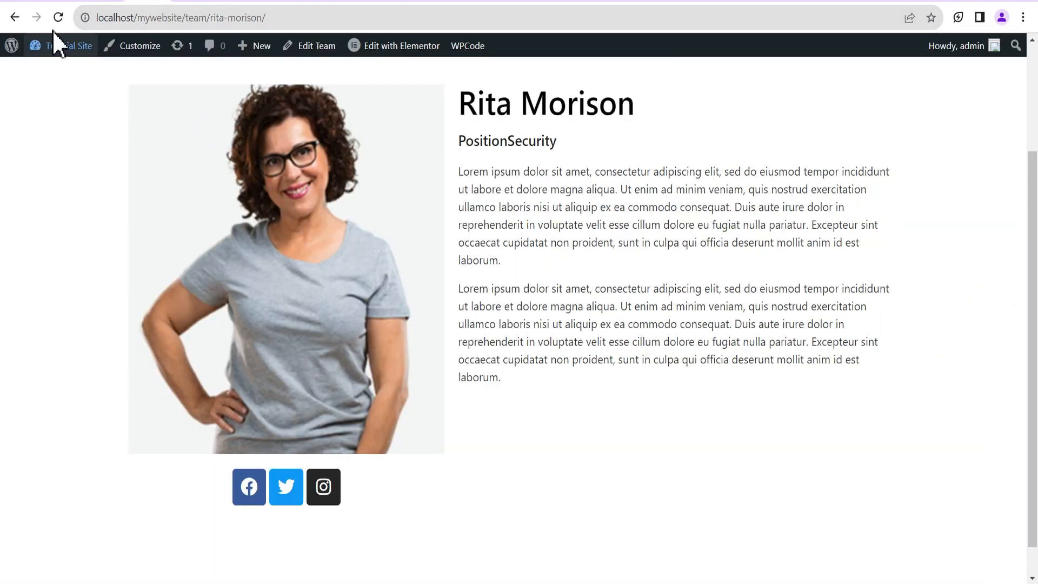
pyautogui.click(58, 17)
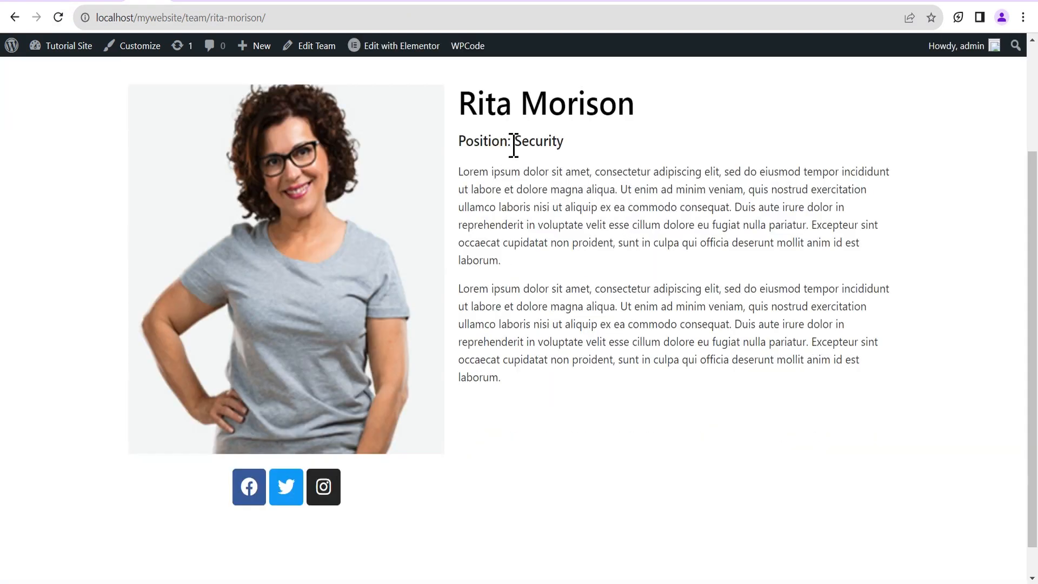
pyautogui.scroll(-1, 567, 234)
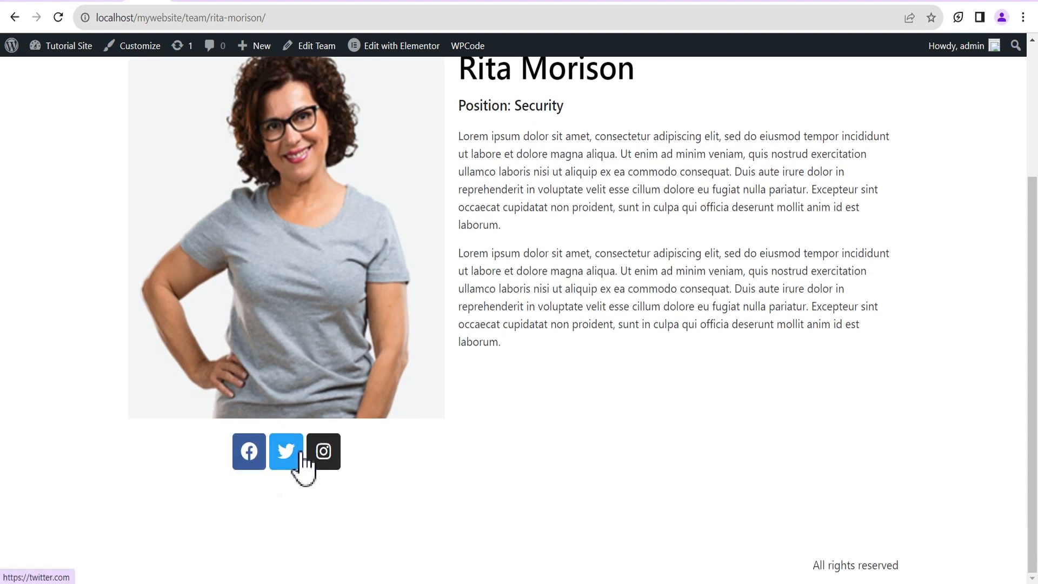
pyautogui.scroll(3, 626, 406)
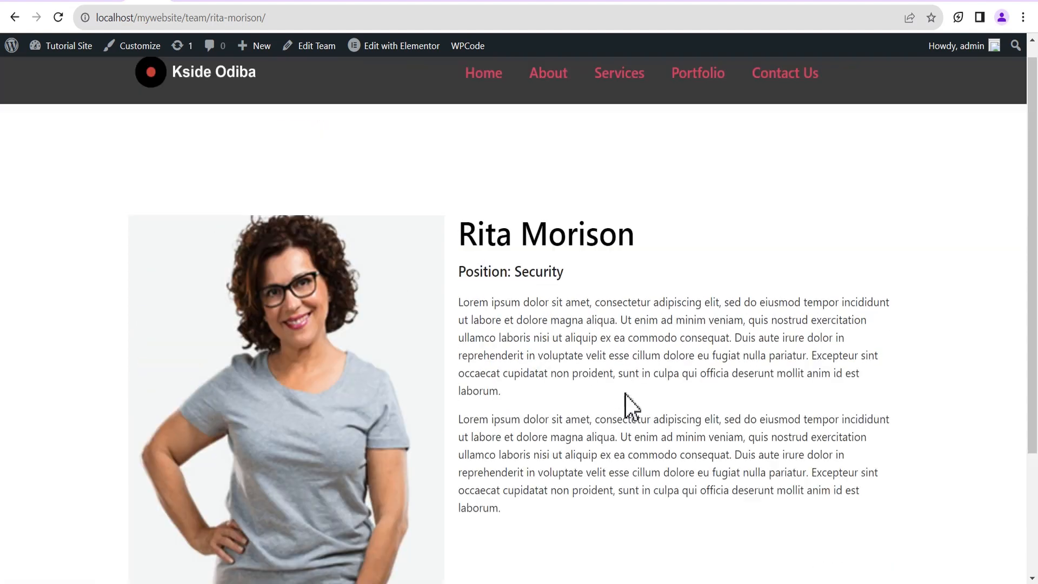
pyautogui.scroll(-2, 539, 397)
# Go back and scroll through another team member's page.
pyautogui.click(14, 17)
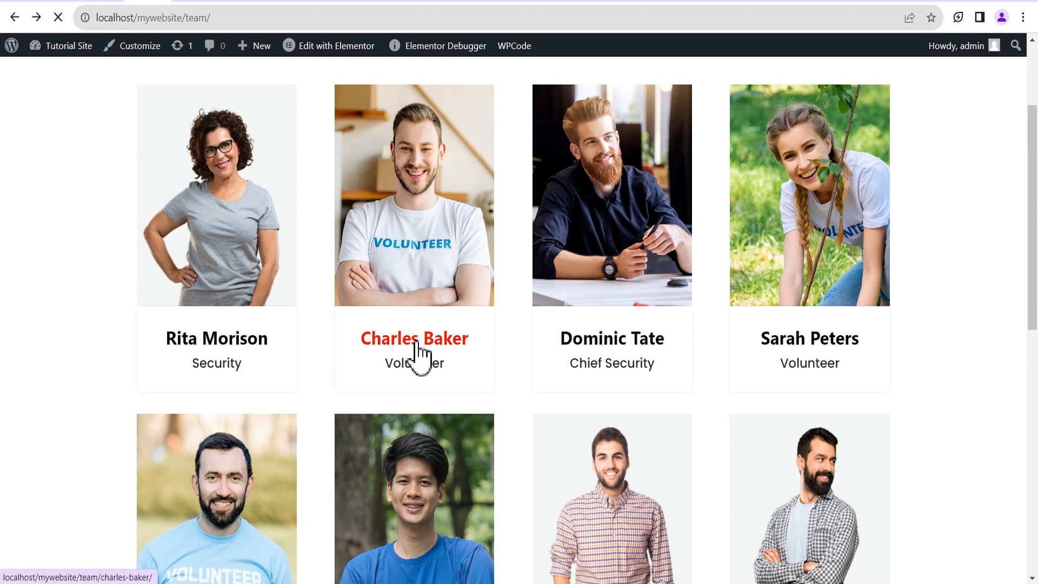
pyautogui.scroll(-1, 464, 348)
pyautogui.scroll(-3, 470, 354)
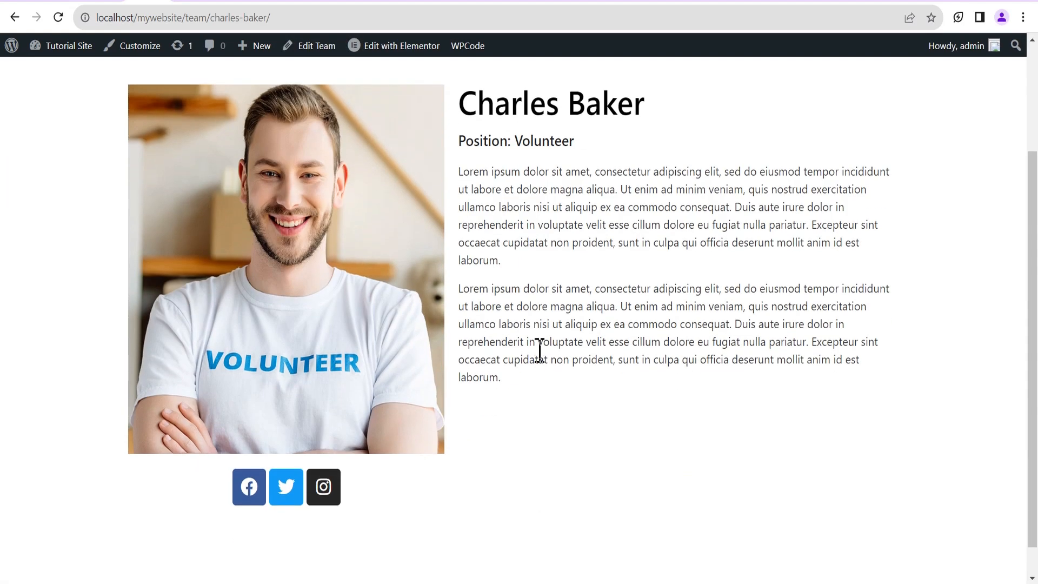
pyautogui.scroll(-1, 514, 238)
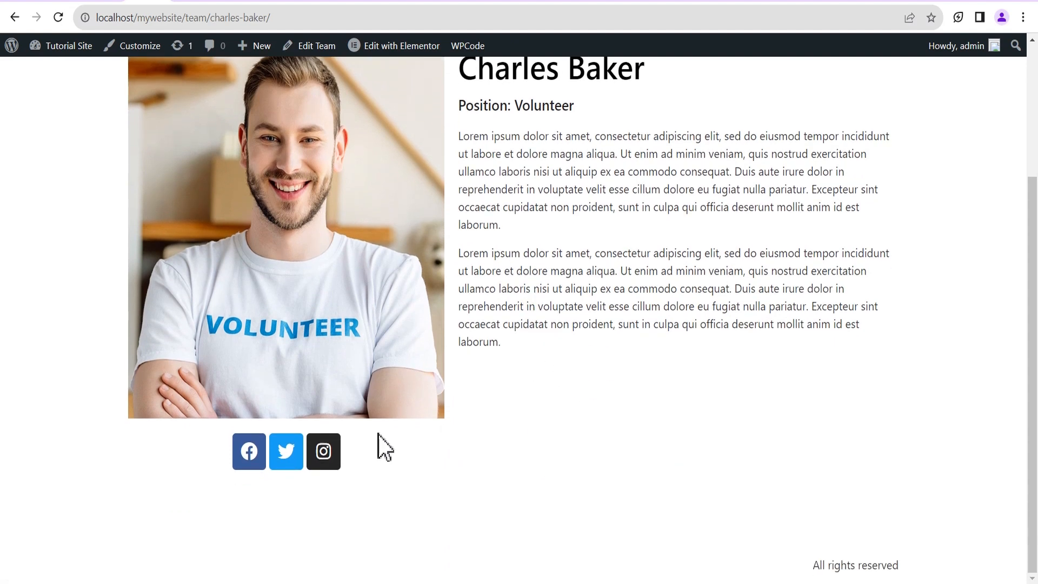
pyautogui.scroll(3, 259, 456)
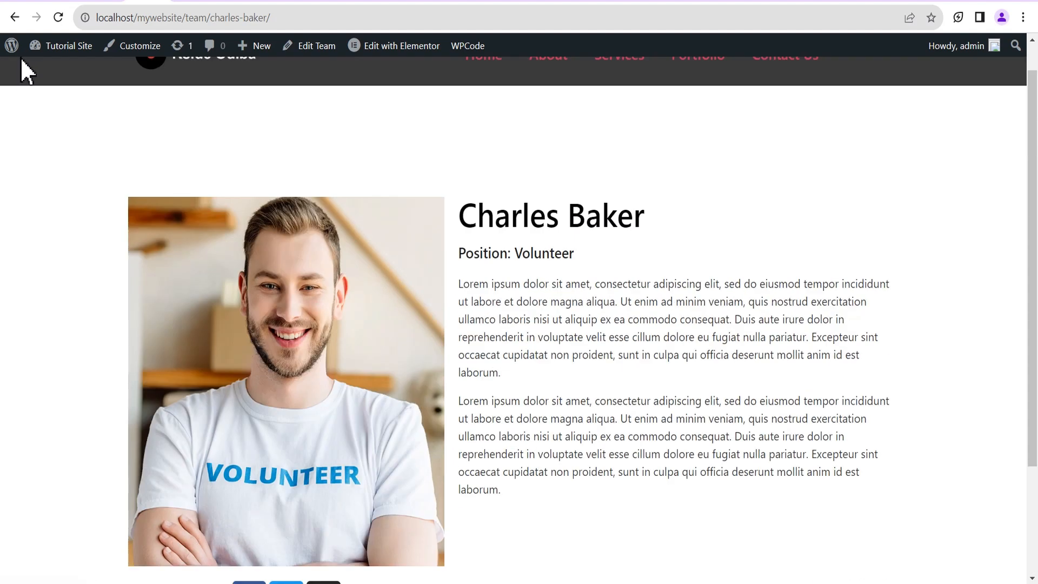
# Return to the /team/ listing and scroll through the member cards.
pyautogui.click(13, 20)
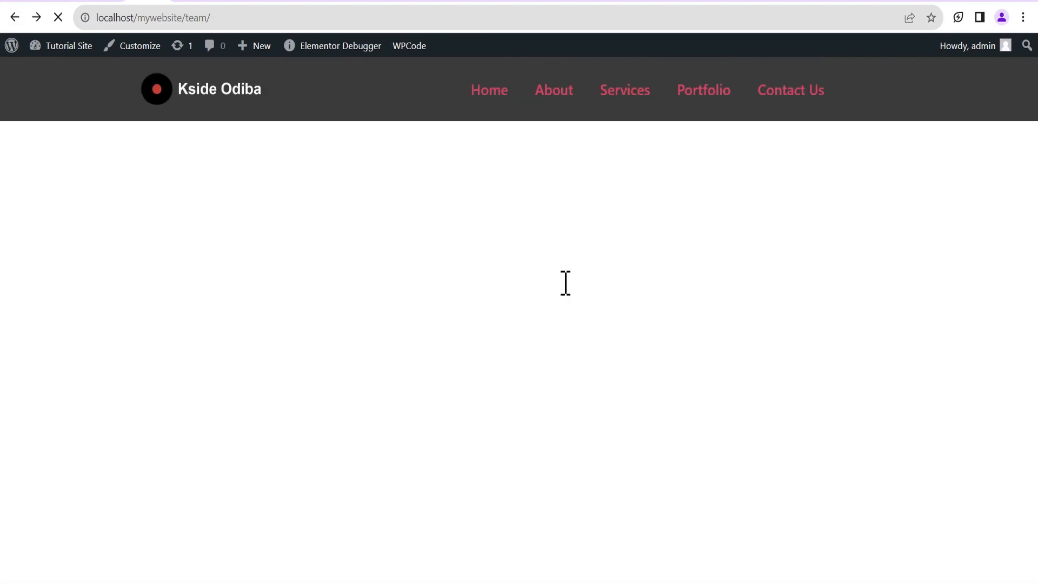
pyautogui.scroll(-2, 546, 305)
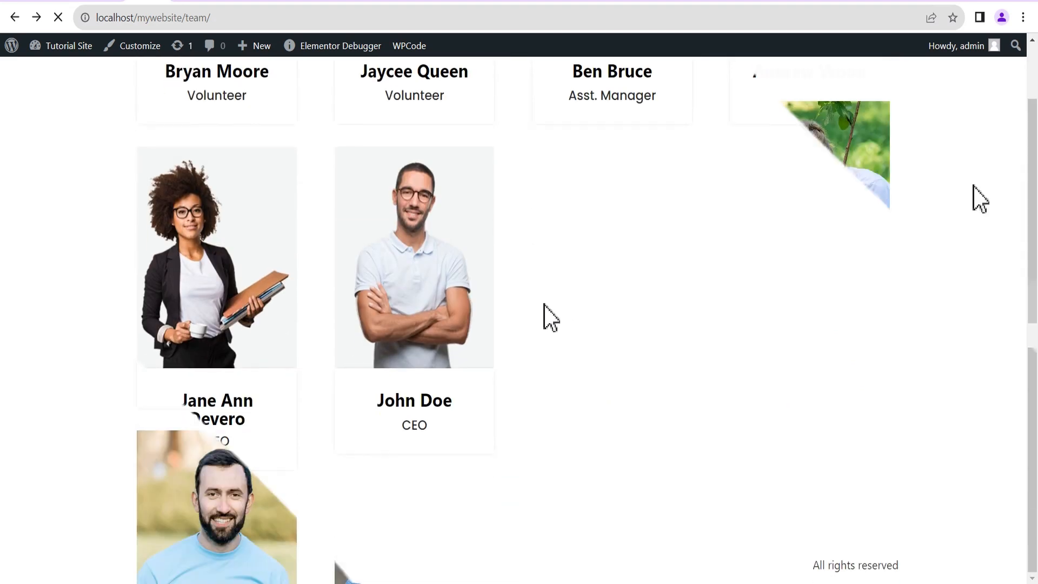
pyautogui.scroll(2, 973, 190)
pyautogui.scroll(-3, 964, 207)
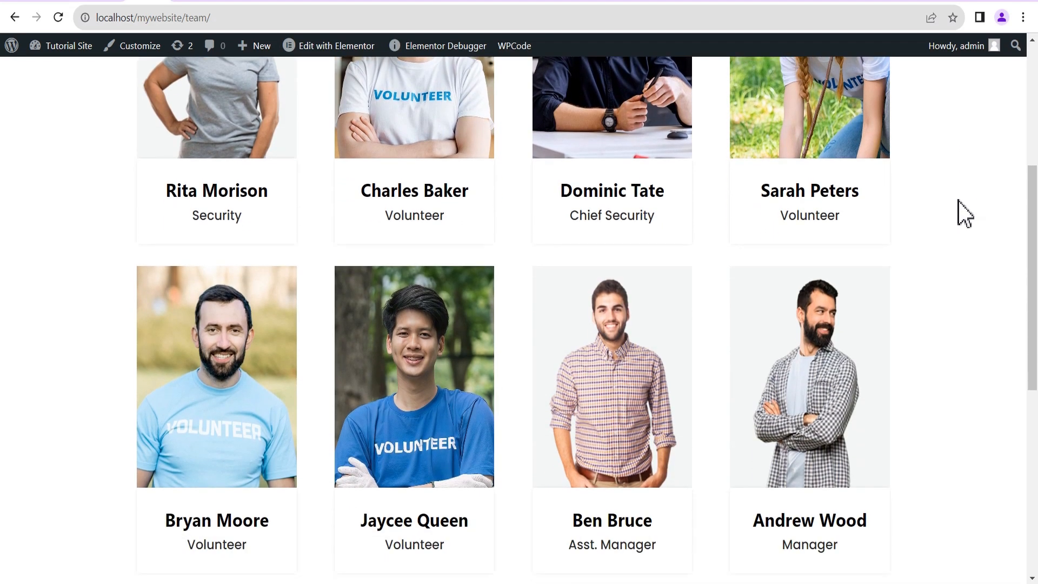
pyautogui.scroll(3, 960, 206)
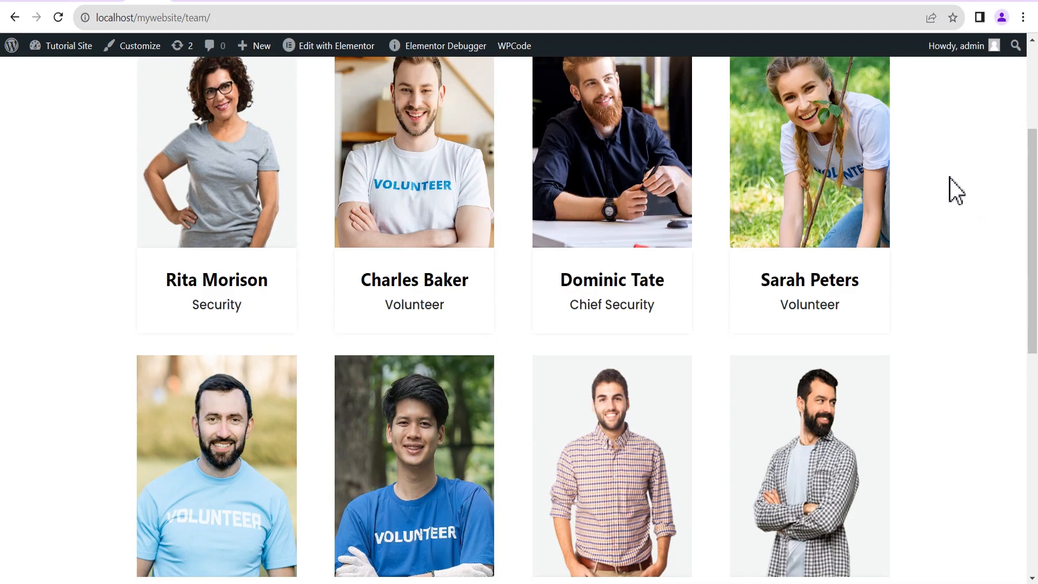
pyautogui.moveTo(556, 216)
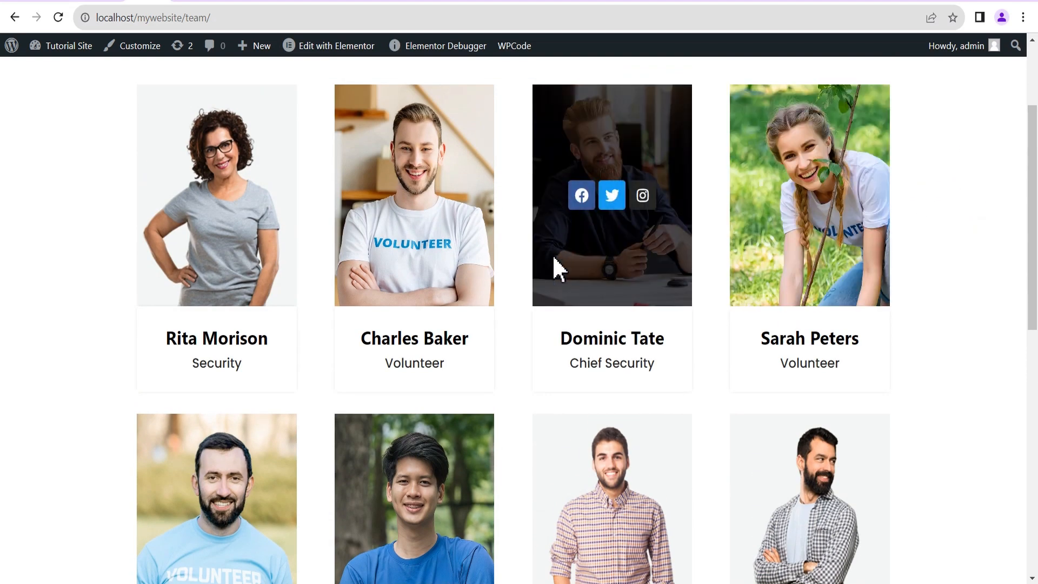